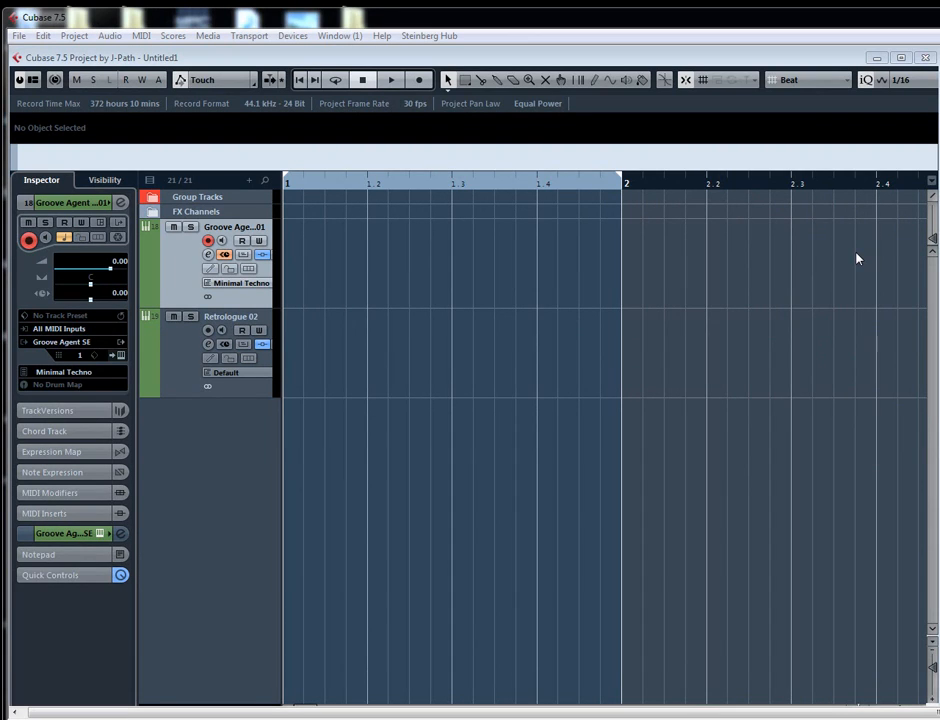
# - Open the instrument editor of the Retrologue 02 track and set oscillator 1's waveform to sine
pyautogui.press('F2')
pyautogui.click(198, 368)
pyautogui.click(208, 359)
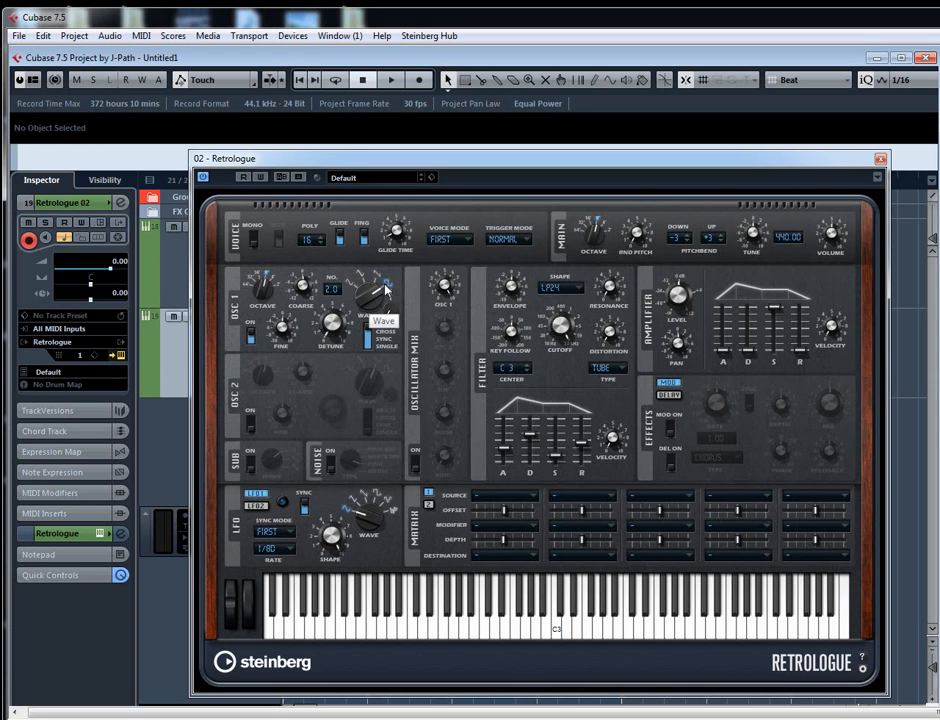
pyautogui.scroll(-1, 366, 299)
pyautogui.scroll(-1, 366, 302)
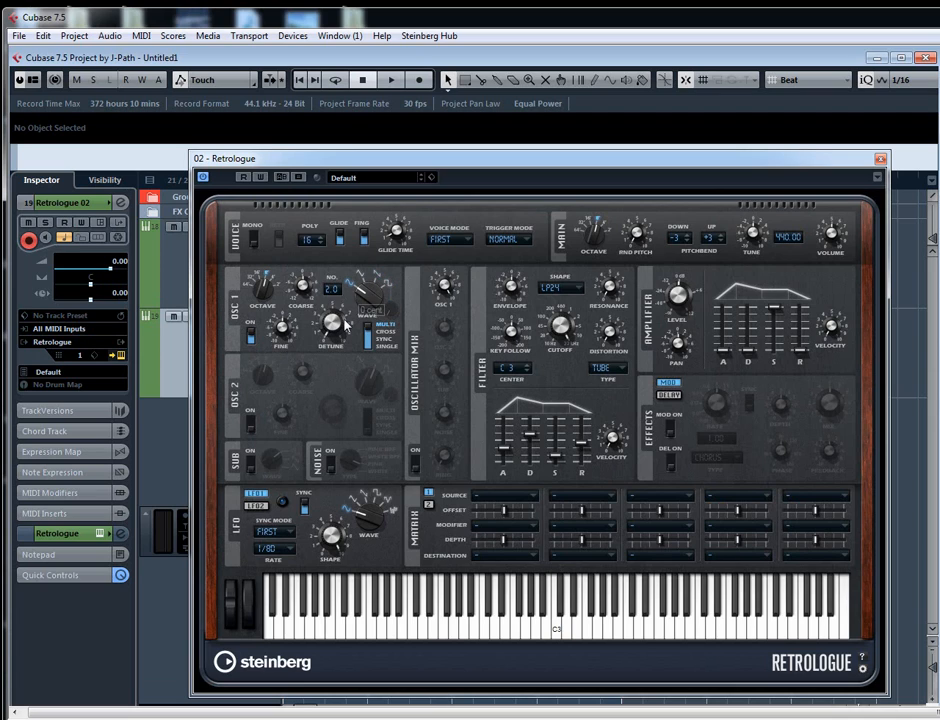
# - Insert the TestGenerator plug-in below MultiScope in the Retrologue 02 channel's inserts
pyautogui.click(119, 203)
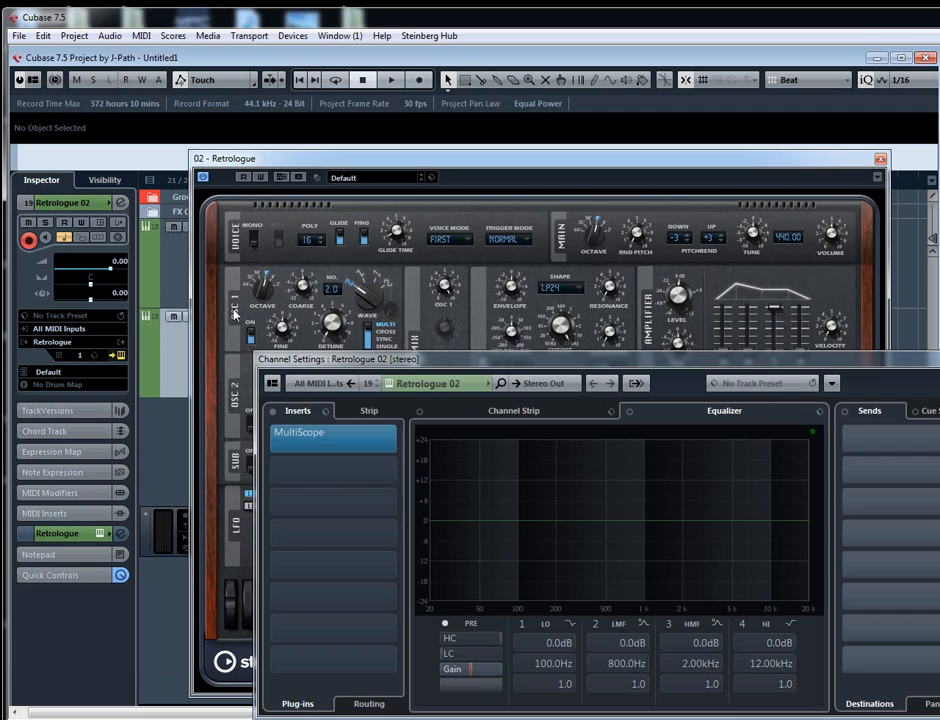
pyautogui.click(316, 468)
pyautogui.write('test')
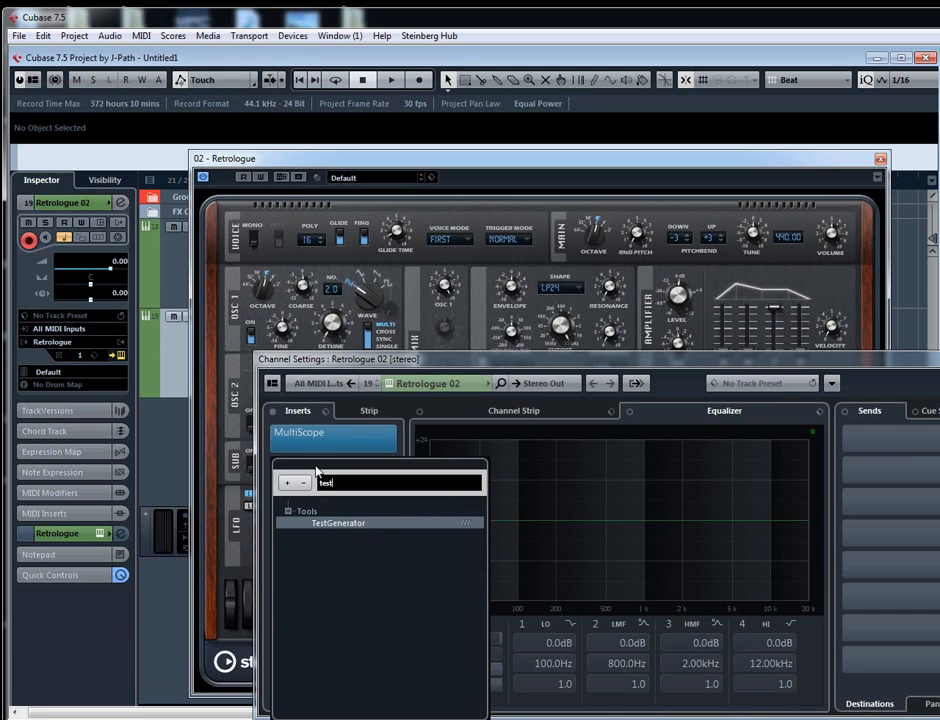
pyautogui.press('Return')
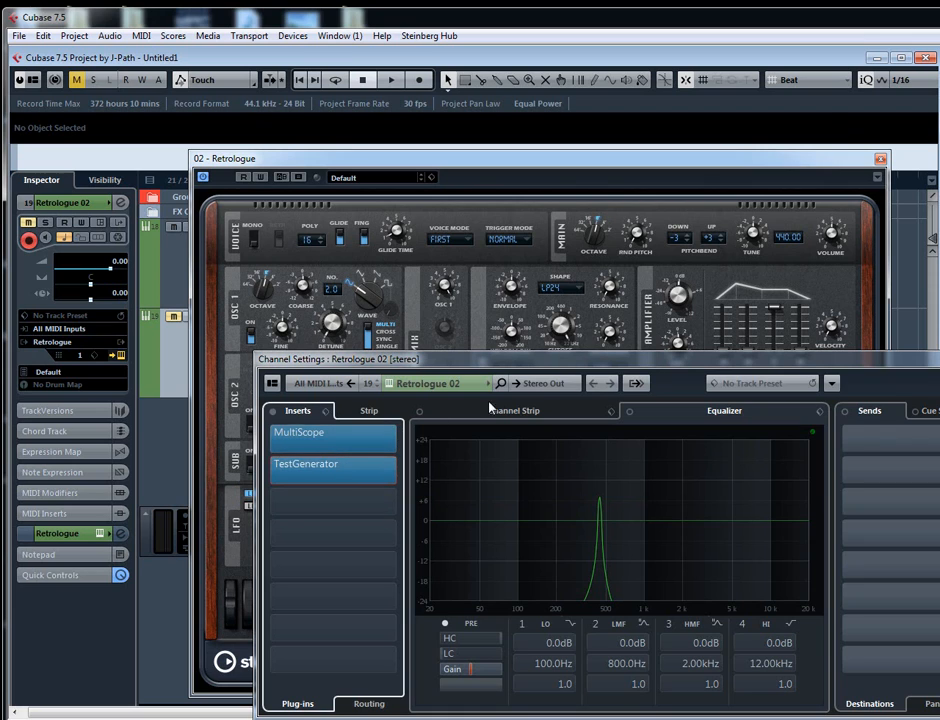
# - Switch TestGenerator through square, sawtooth, white, pink and brownian signals, and close the plug-in, channel and Retrologue windows
pyautogui.click(342, 470)
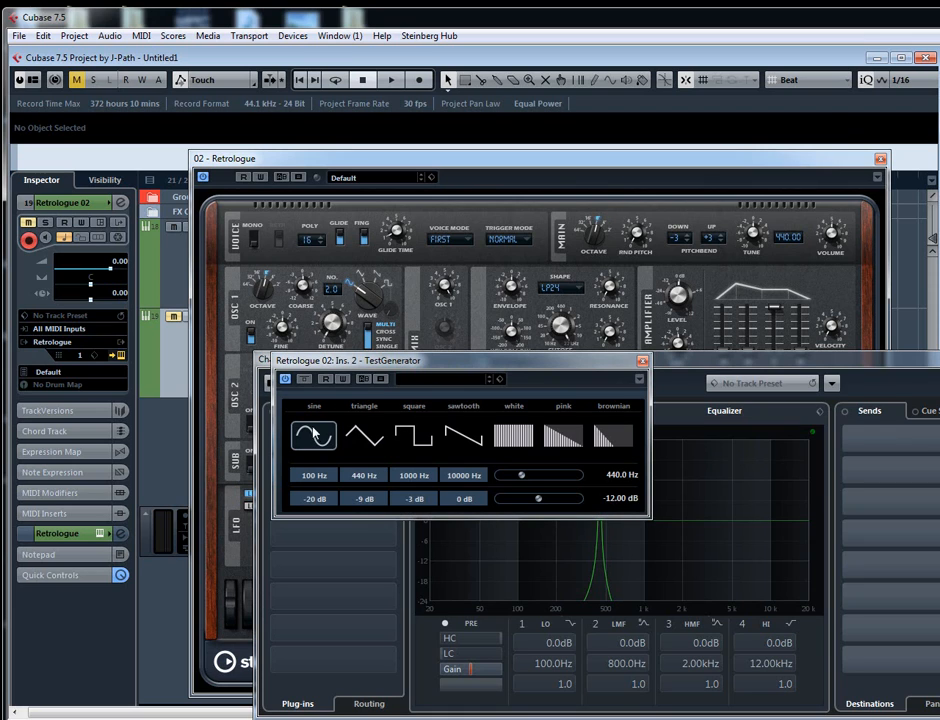
pyautogui.click(414, 438)
pyautogui.click(474, 435)
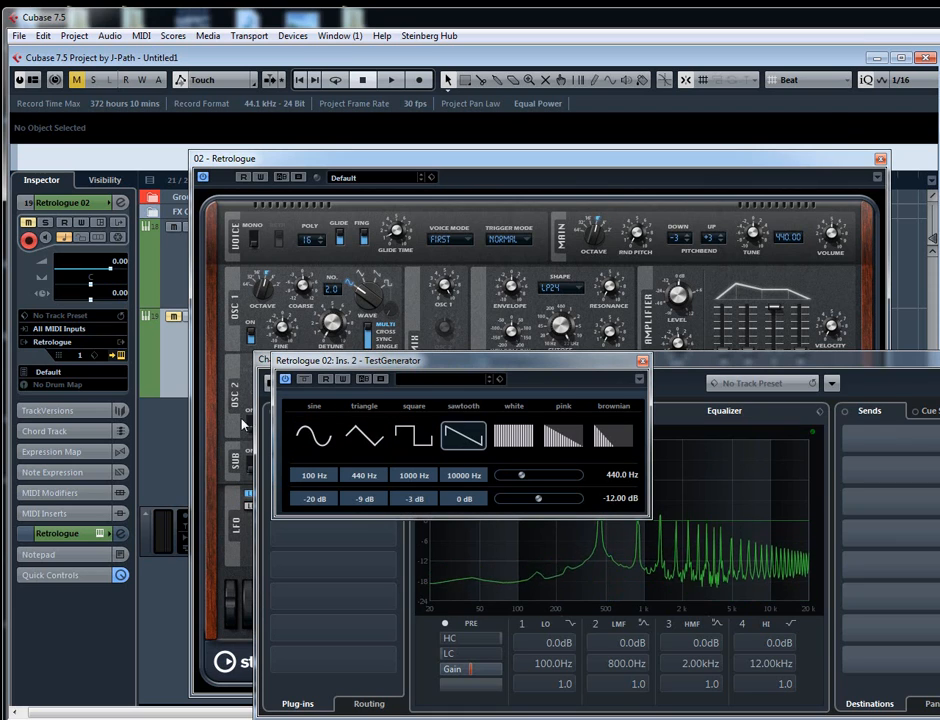
pyautogui.click(513, 436)
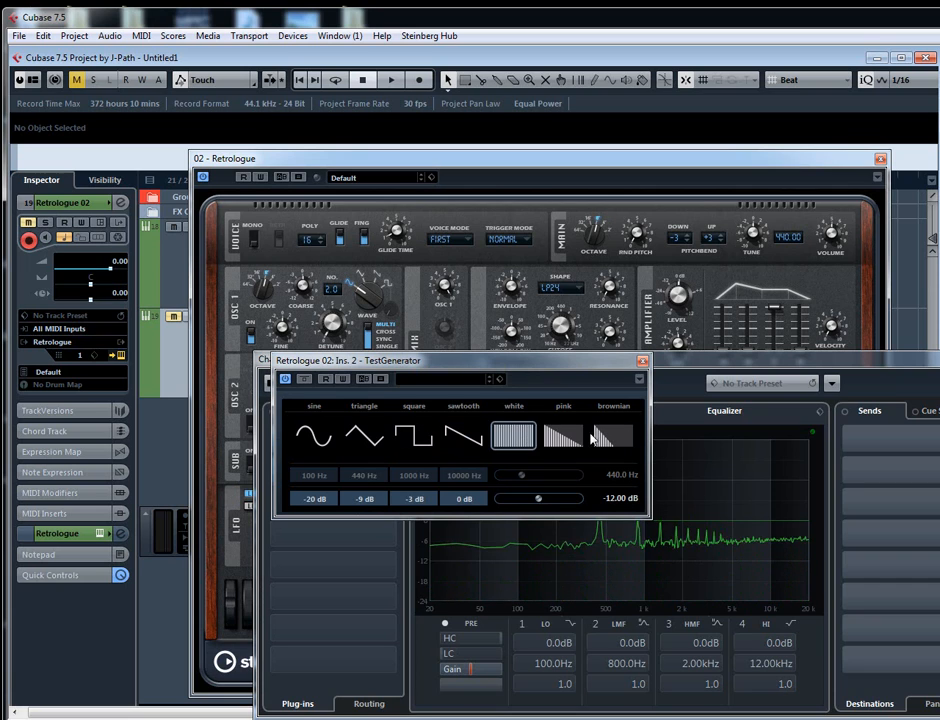
pyautogui.click(562, 436)
pyautogui.click(608, 438)
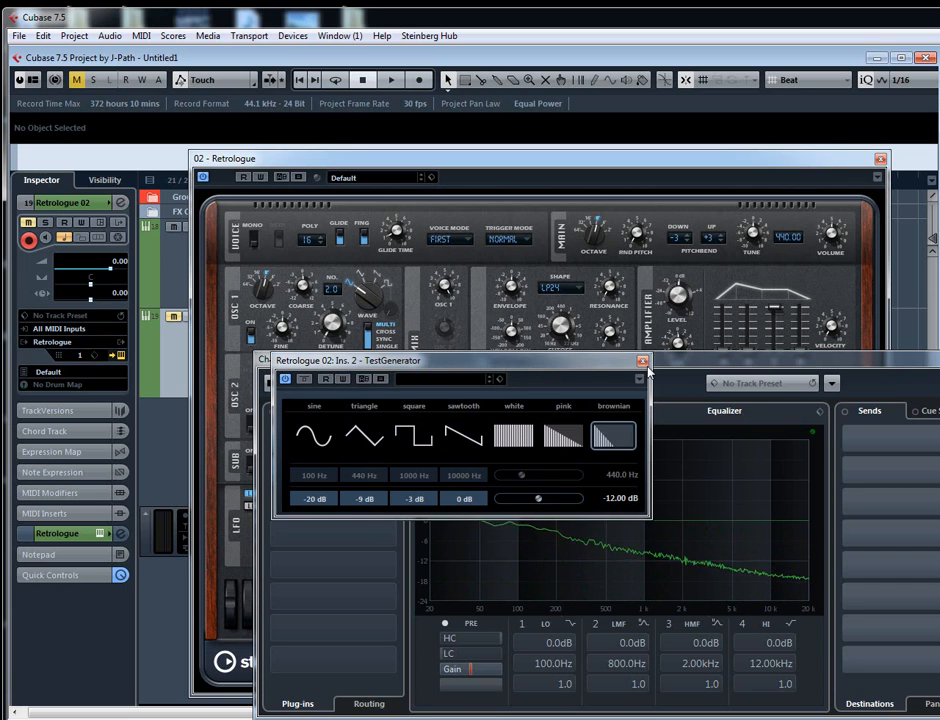
pyautogui.click(643, 362)
pyautogui.click(938, 359)
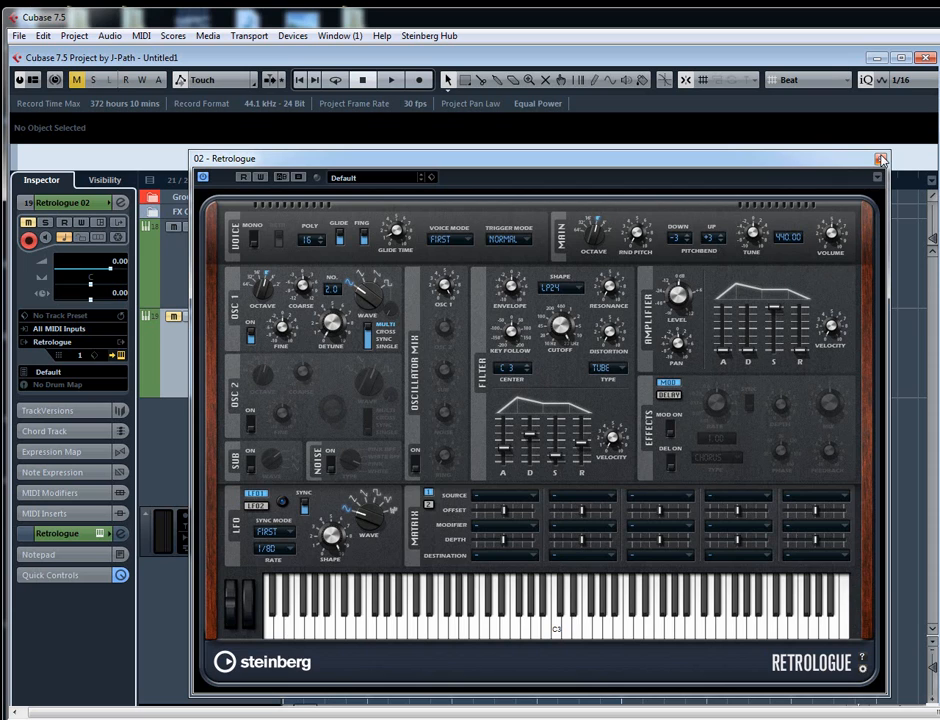
pyautogui.click(880, 160)
# - Open the Groove Agent SE editor from its track and view Kick 1's pitch, filter and amp settings
pyautogui.click(164, 270)
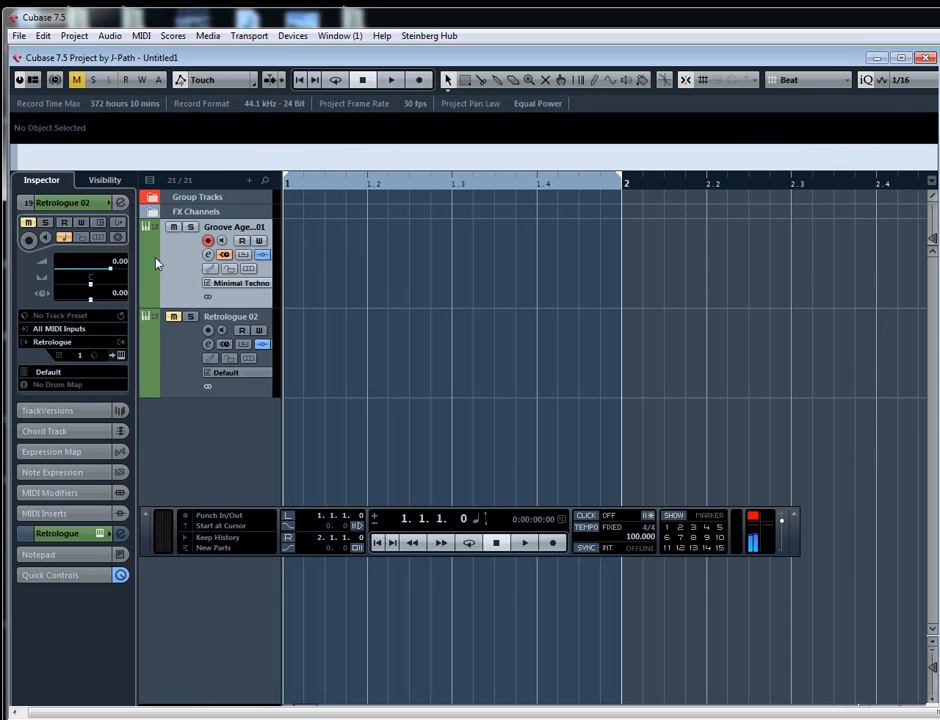
pyautogui.click(207, 255)
pyautogui.click(205, 261)
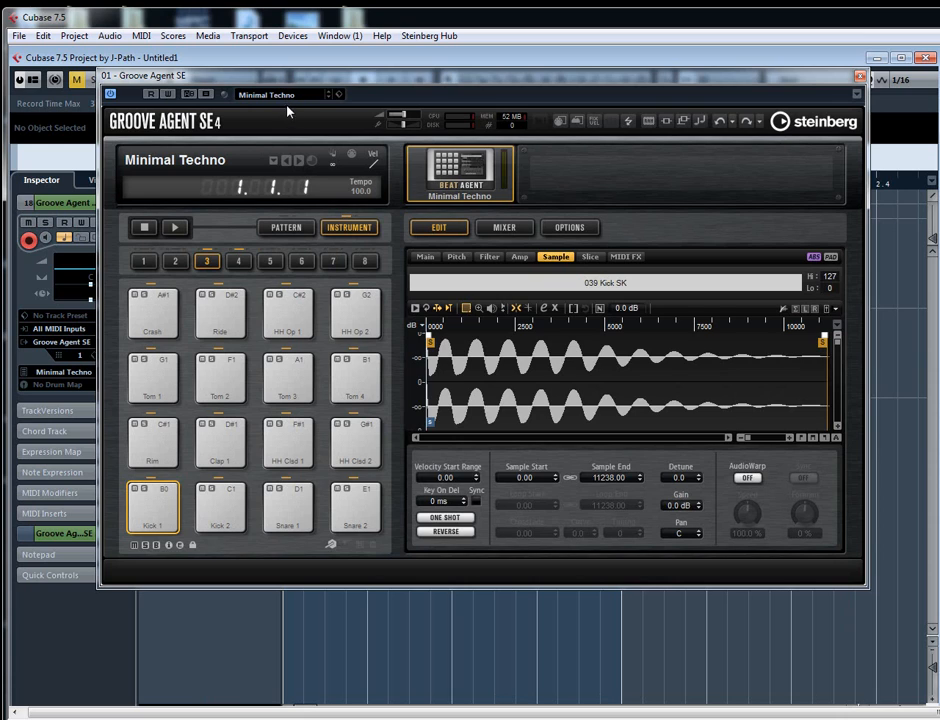
pyautogui.click(456, 257)
pyautogui.click(489, 257)
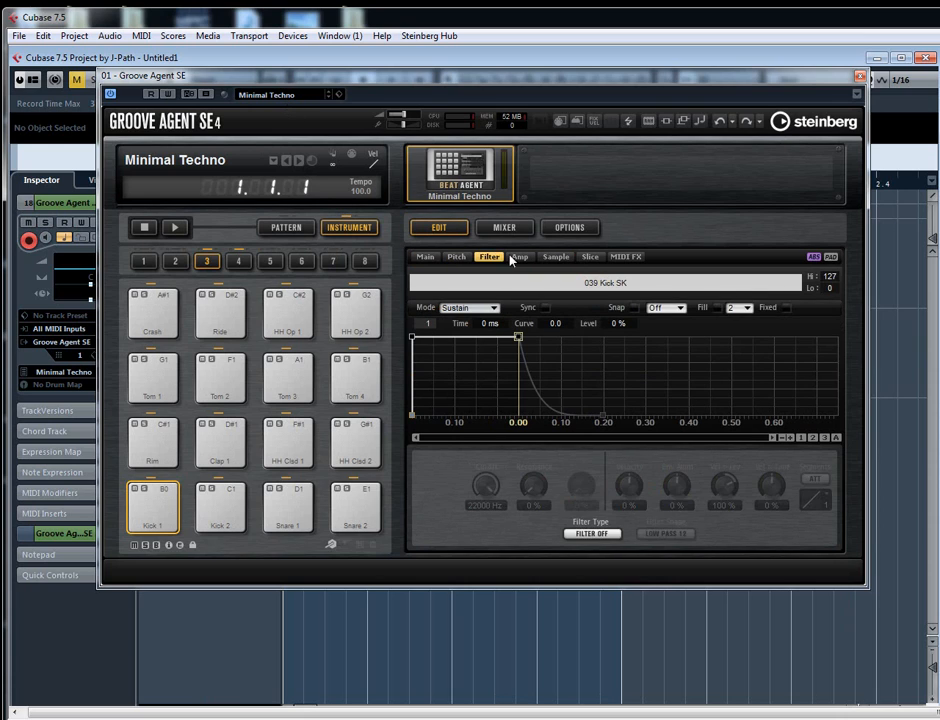
pyautogui.click(520, 257)
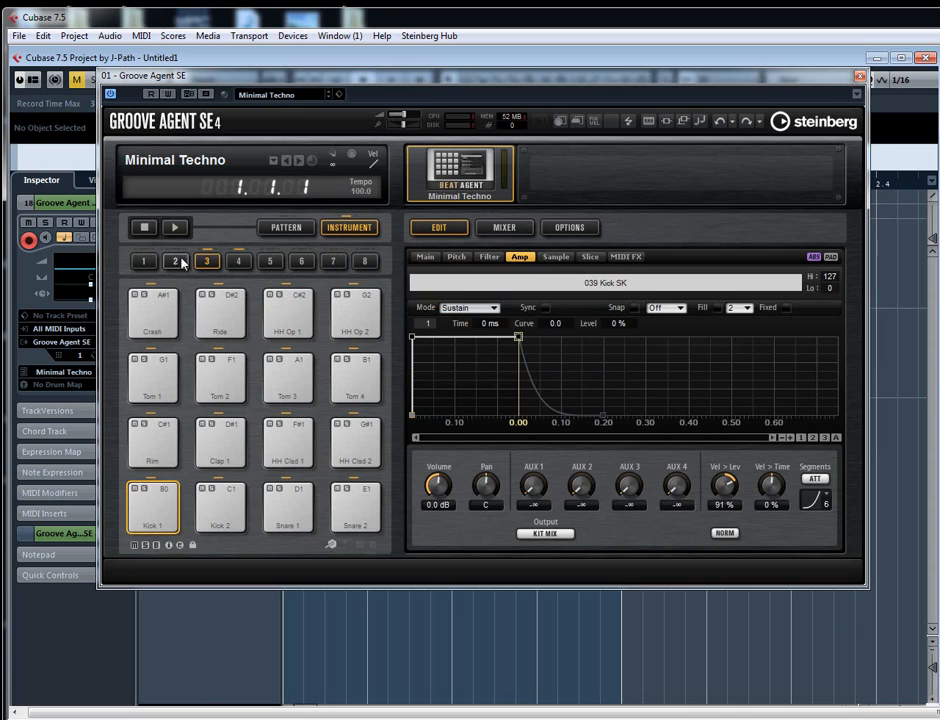
# - Audition the Kick 1 and Kick 2 pads alternately to compare their sounds
pyautogui.click(165, 509)
pyautogui.click(224, 509)
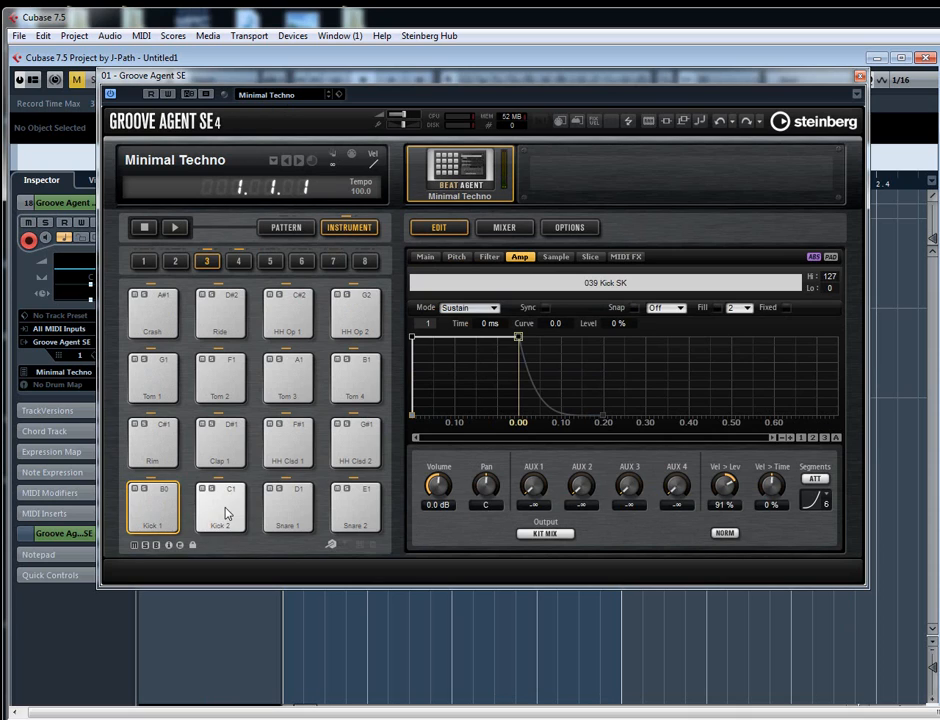
pyautogui.click(162, 508)
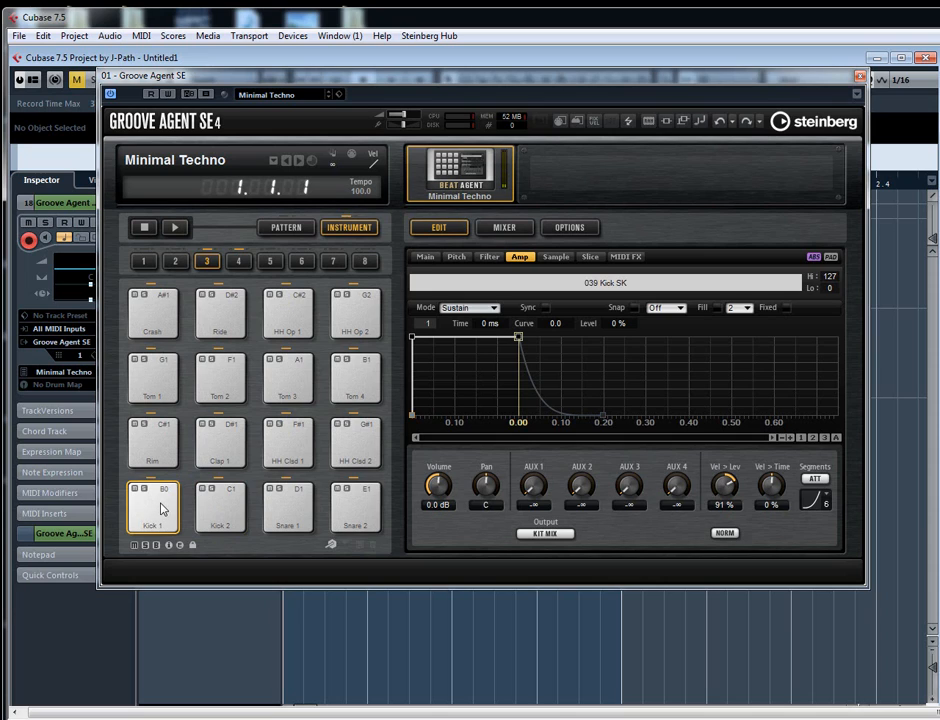
pyautogui.click(216, 510)
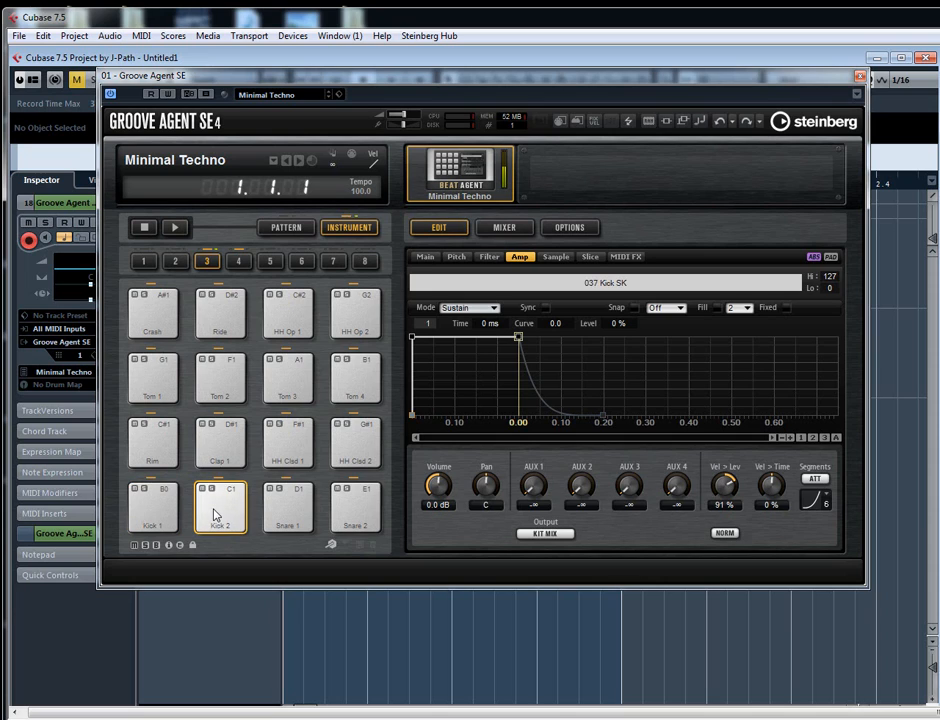
pyautogui.click(148, 505)
pyautogui.click(212, 518)
pyautogui.click(164, 506)
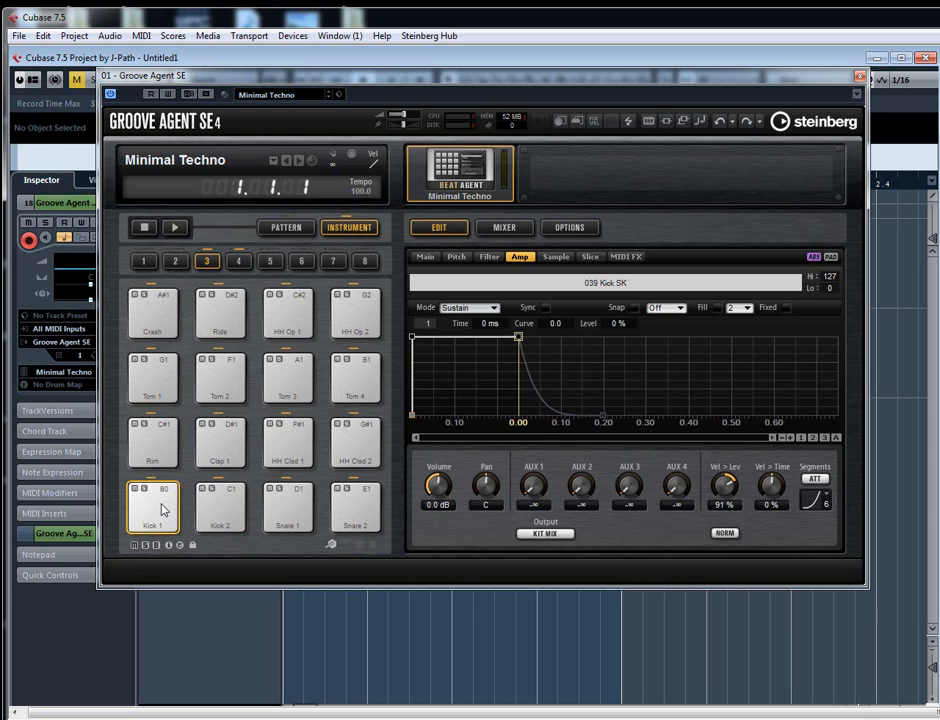
pyautogui.click(216, 504)
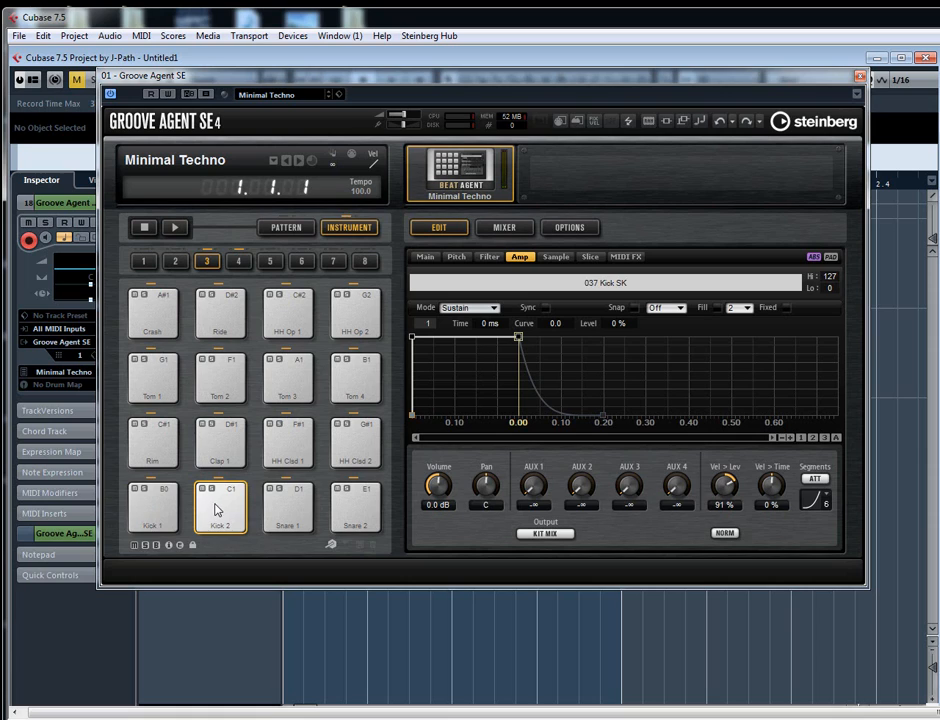
pyautogui.click(156, 503)
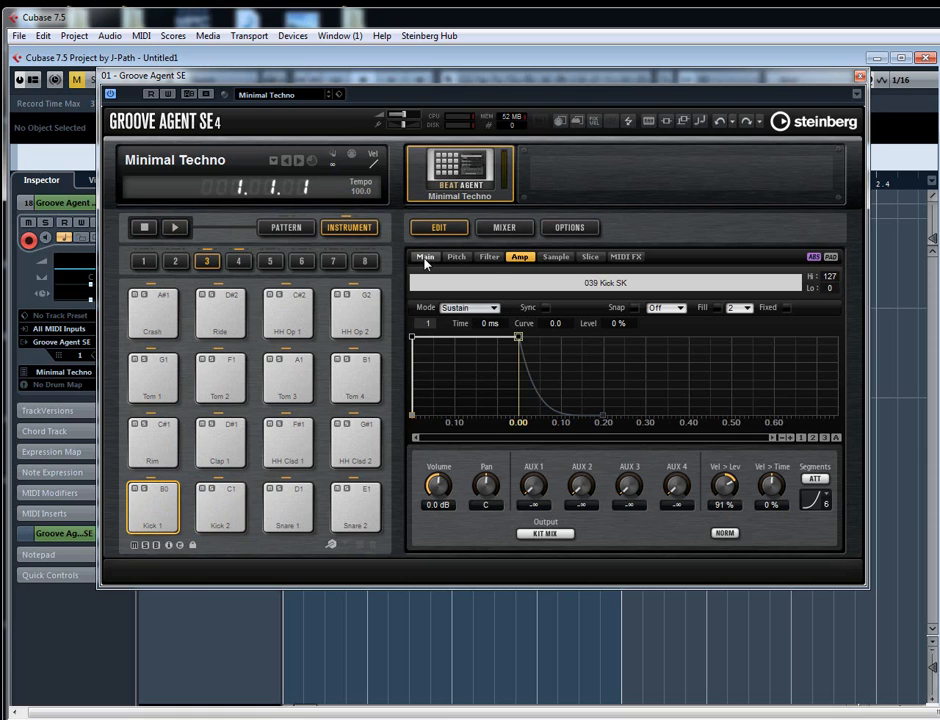
# - Compare the sample waveforms of Kick 1 and Kick 2 on the main page, and close the Groove Agent SE editor
pyautogui.click(425, 259)
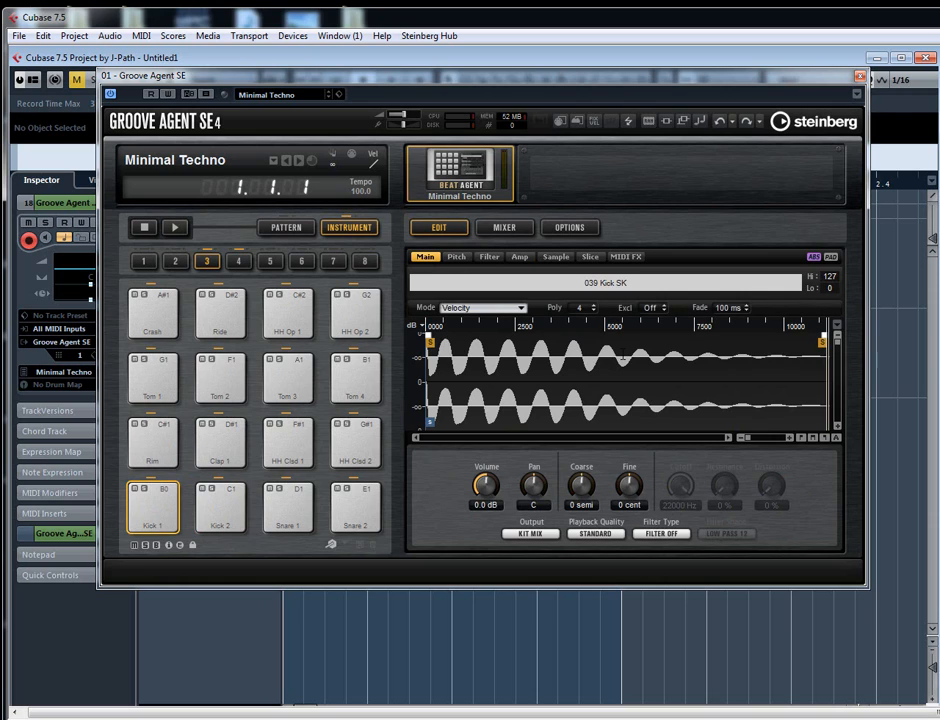
pyautogui.click(218, 506)
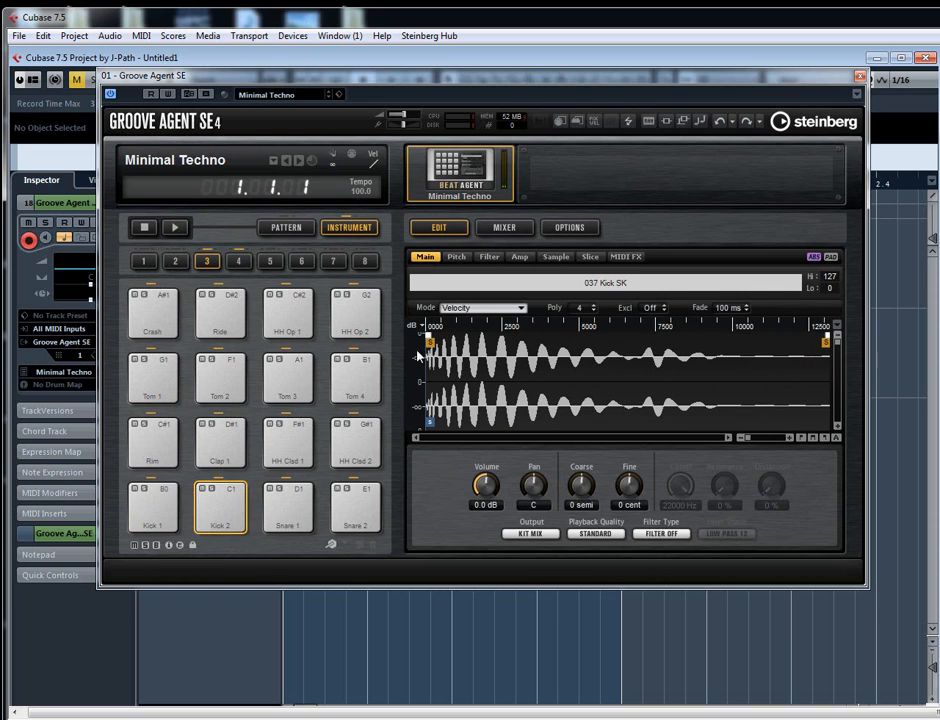
pyautogui.click(150, 510)
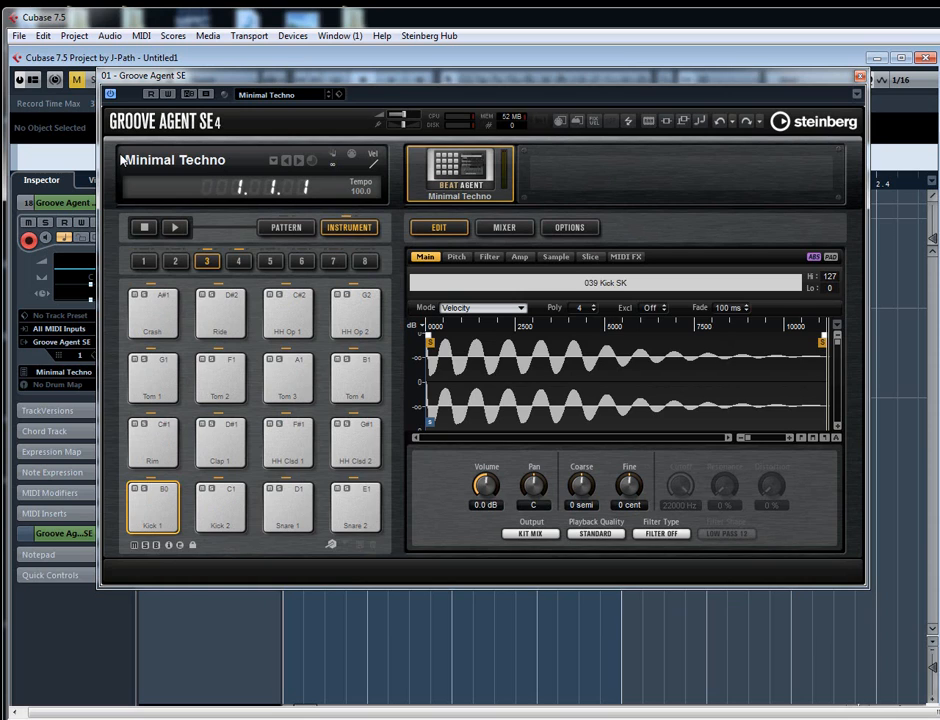
pyautogui.click(858, 76)
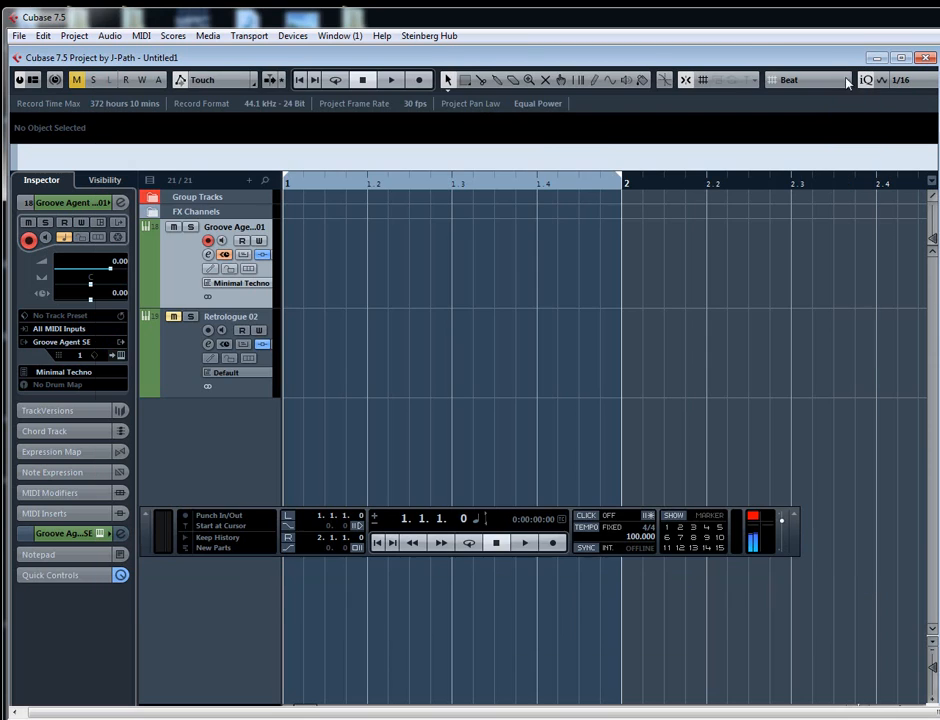
pyautogui.click(434, 38)
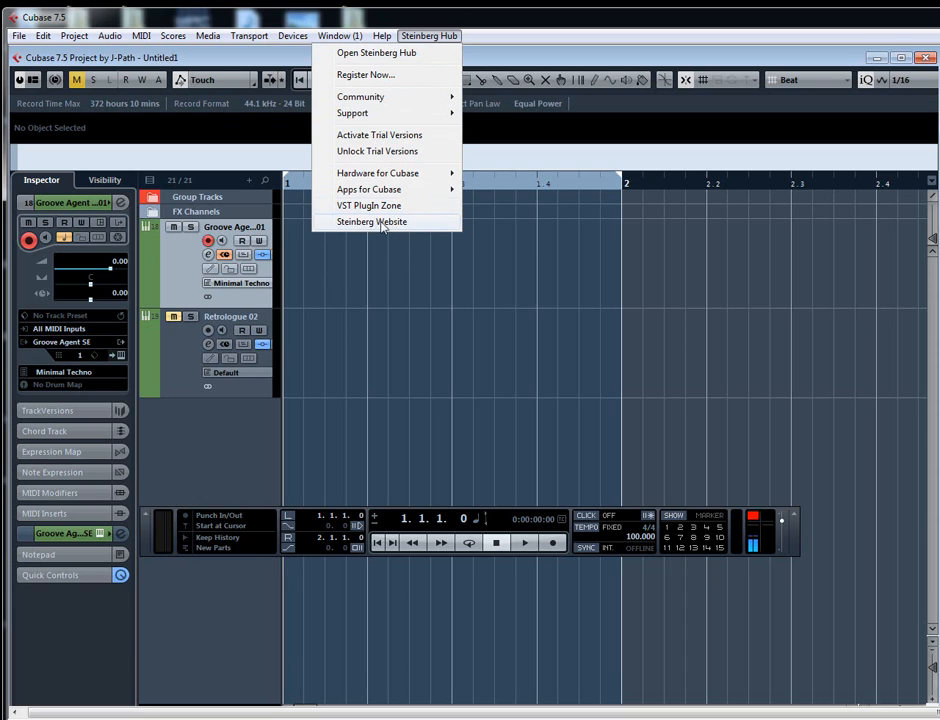
pyautogui.click(408, 388)
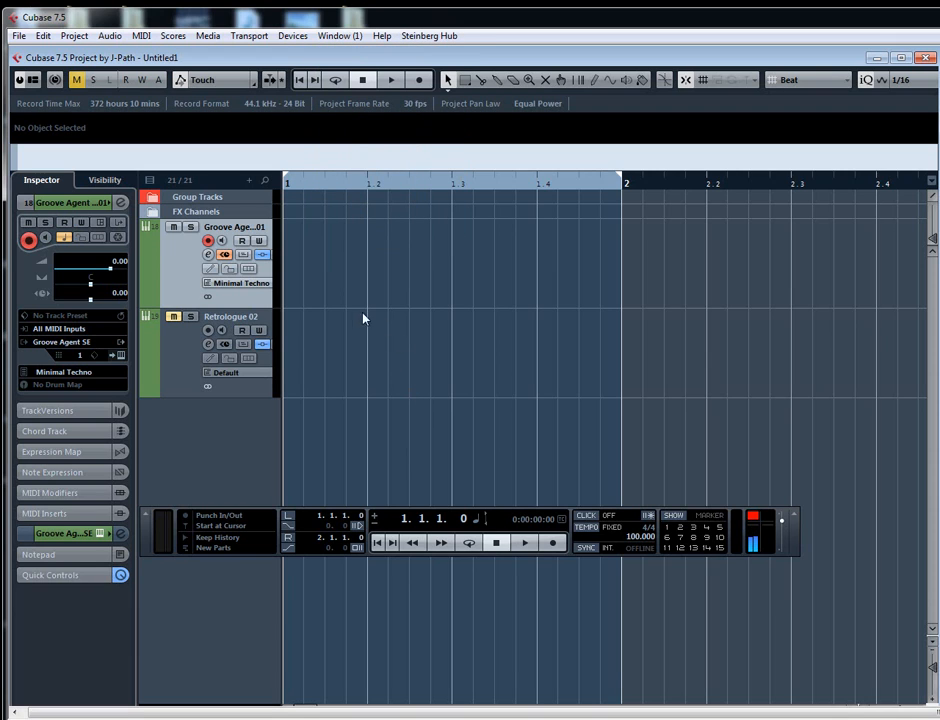
# - Reopen the Groove Agent SE editor and audition the Kick 1 pad several times
pyautogui.click(99, 533)
pyautogui.click(151, 523)
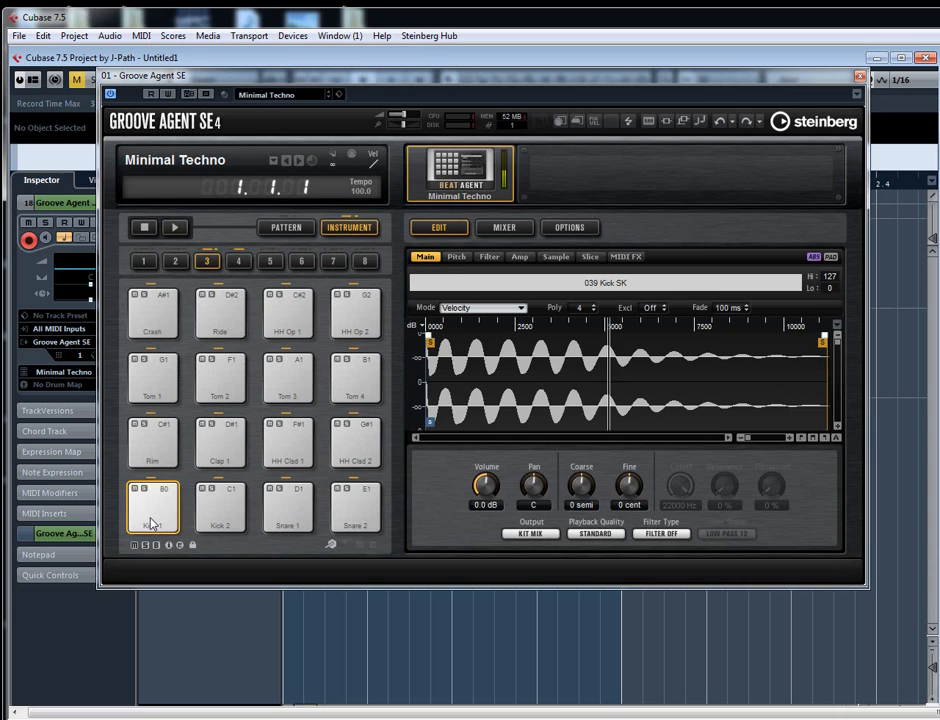
pyautogui.click(151, 523)
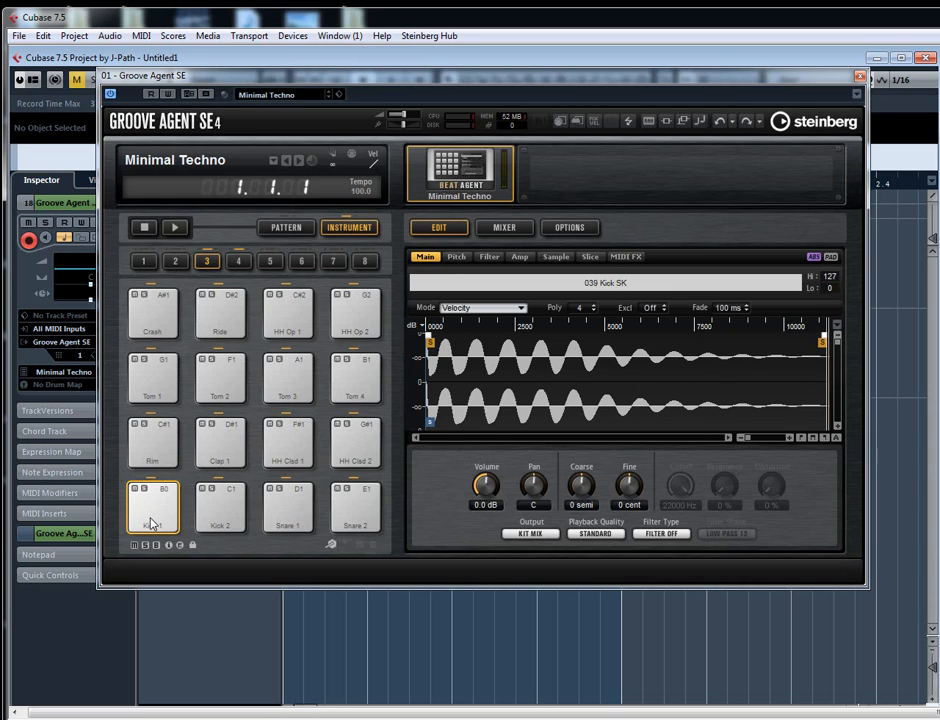
pyautogui.click(151, 523)
pyautogui.click(151, 523)
pyautogui.click(151, 523)
pyautogui.click(151, 523)
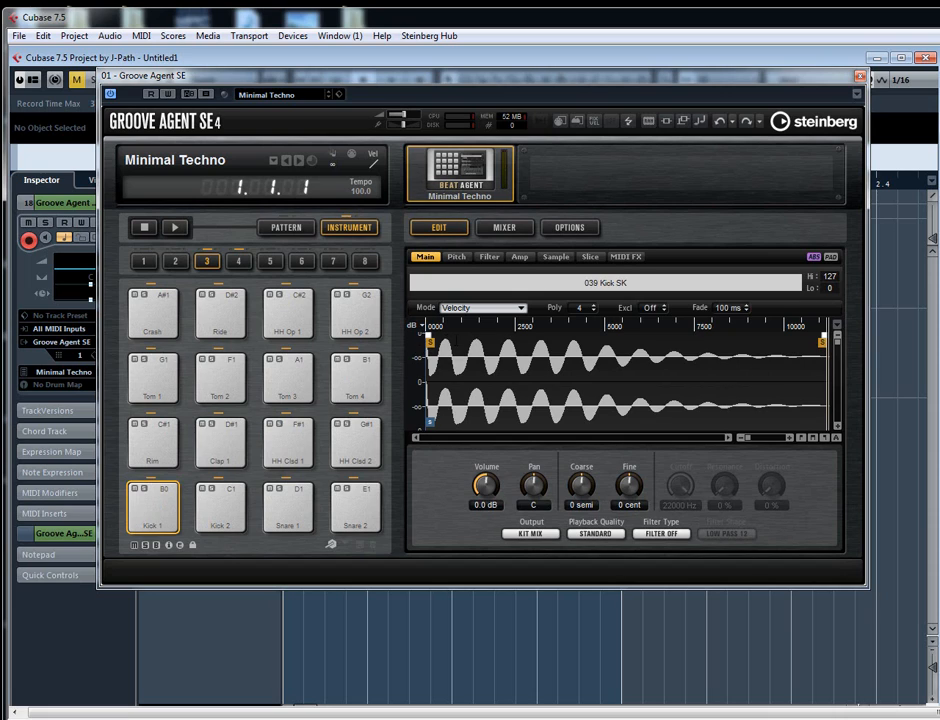
# - Try trimming Kick 1's sample end to about 5500 samples, and restore the full sample length
pyautogui.moveTo(429, 343)
pyautogui.mouseDown()
pyautogui.moveTo(476, 343)
pyautogui.moveTo(420, 343)
pyautogui.moveTo(489, 343)
pyautogui.moveTo(429, 343)
pyautogui.mouseUp()
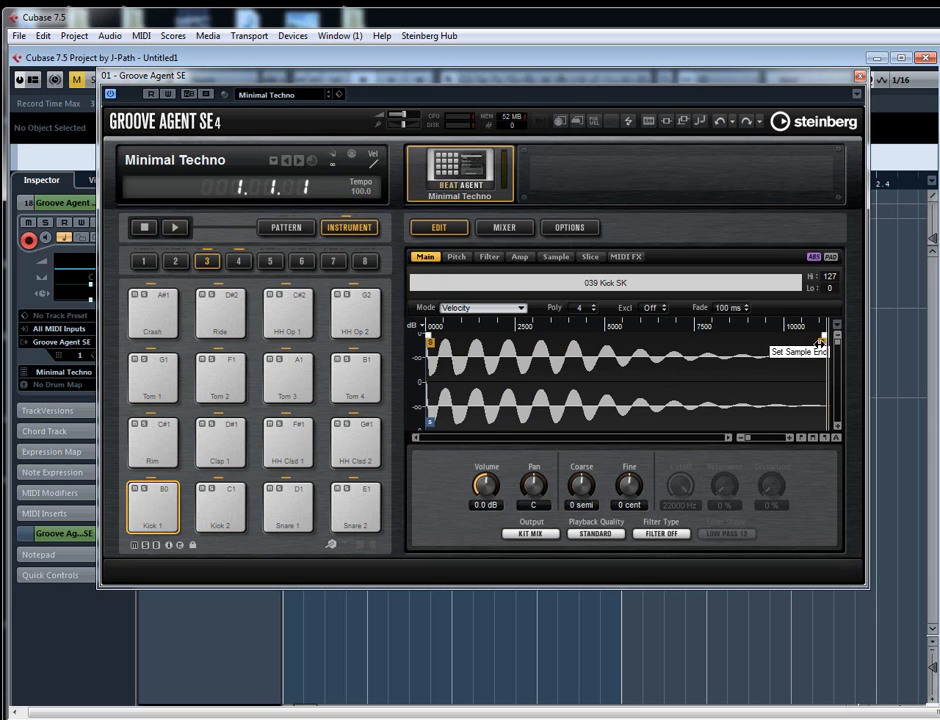
pyautogui.moveTo(822, 343)
pyautogui.mouseDown()
pyautogui.moveTo(624, 347)
pyautogui.moveTo(515, 335)
pyautogui.moveTo(628, 337)
pyautogui.mouseUp()
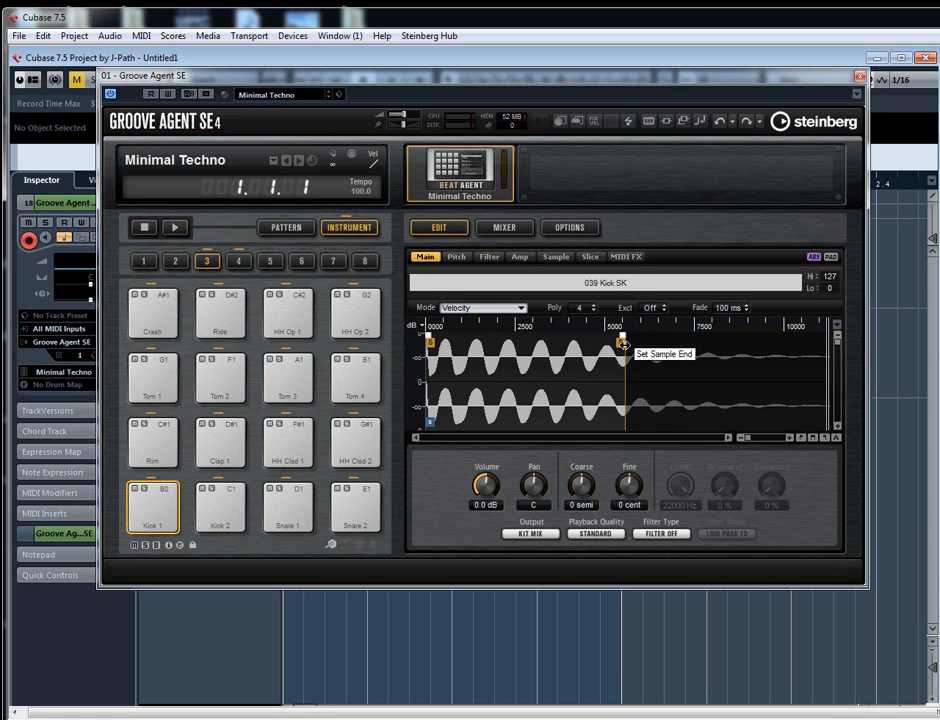
pyautogui.moveTo(621, 342)
pyautogui.mouseDown()
pyautogui.moveTo(817, 347)
pyautogui.moveTo(764, 354)
pyautogui.moveTo(824, 356)
pyautogui.mouseUp()
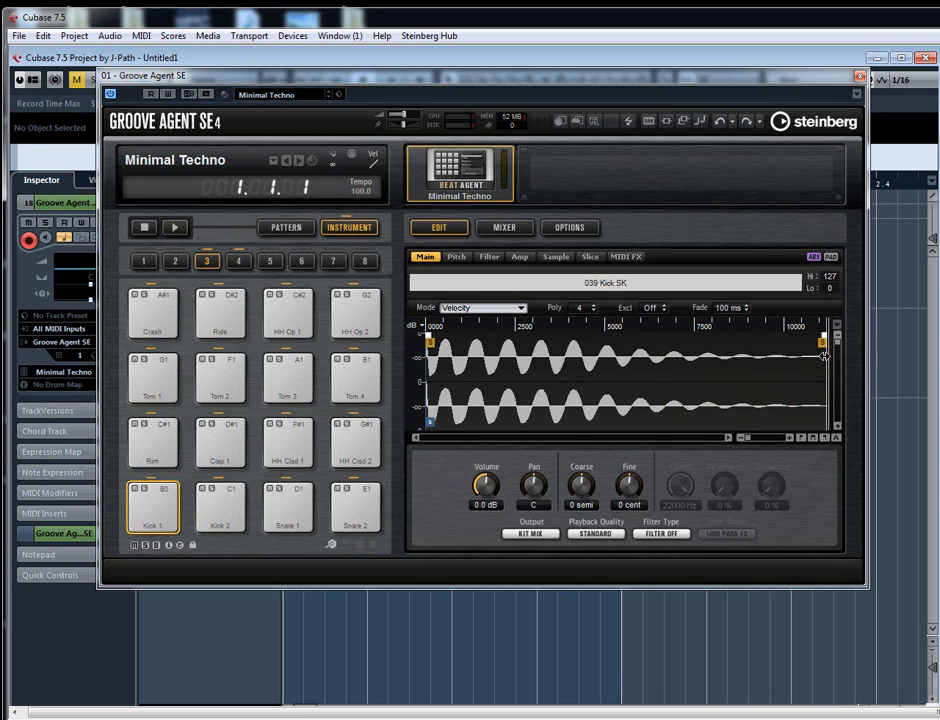
# - Set Kick 1's sample playback from one shot to looping until release
pyautogui.click(557, 257)
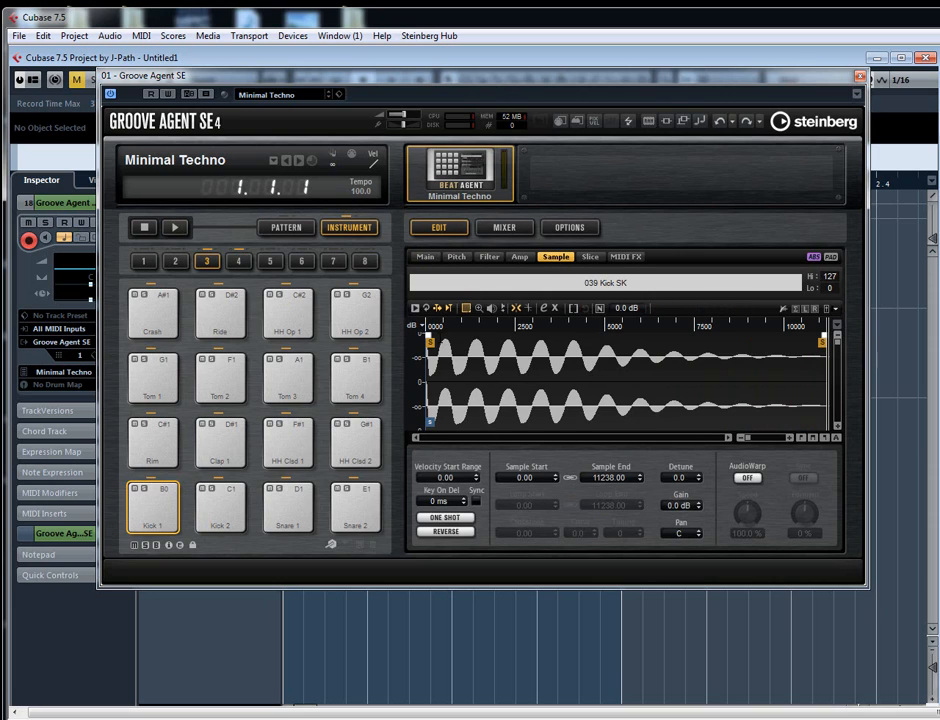
pyautogui.click(148, 522)
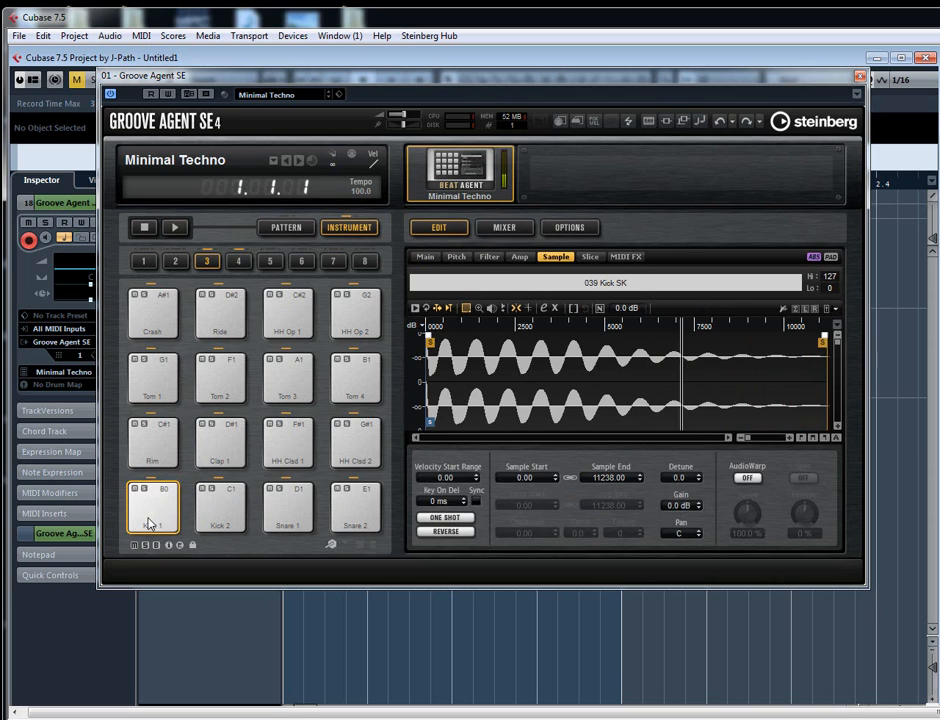
pyautogui.click(445, 517)
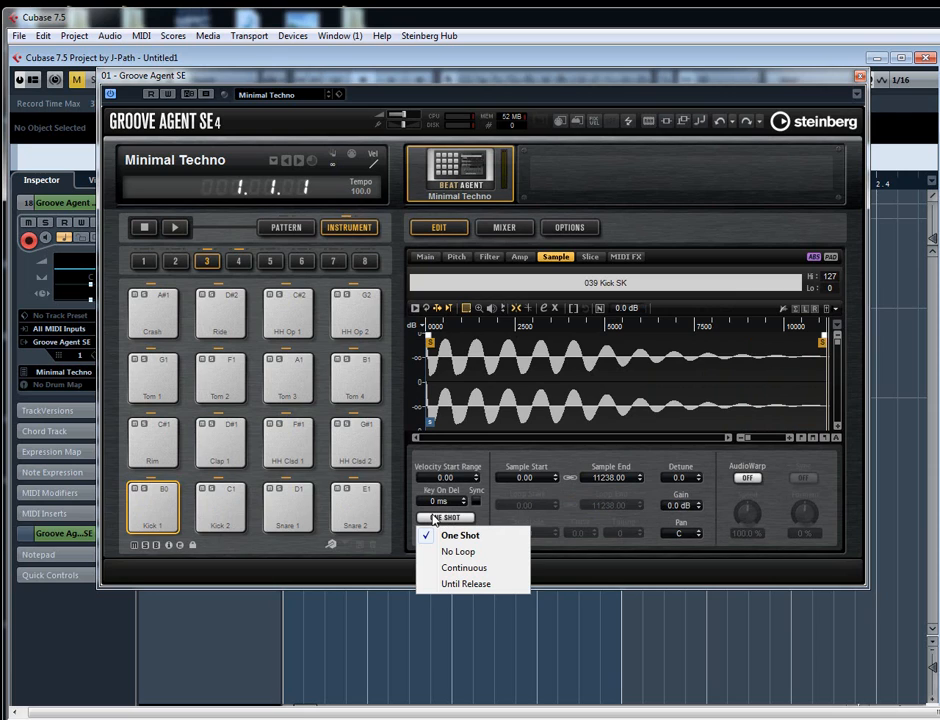
pyautogui.click(462, 584)
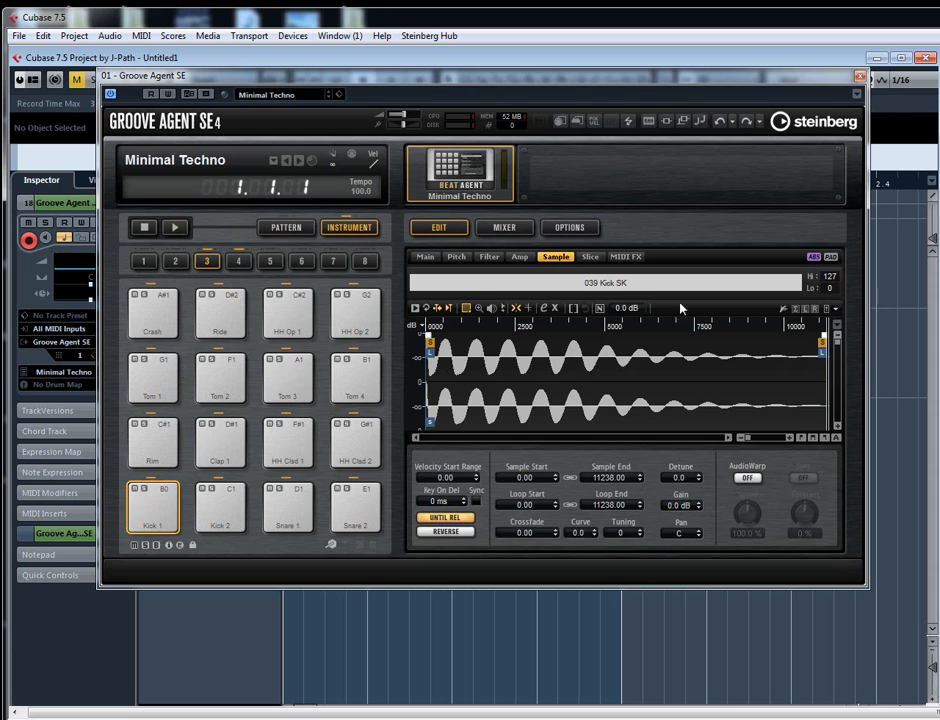
# - Audition the Kick 1 pad and try its One Shot and Continuous playback modes, returning to Until Release
pyautogui.click(153, 530)
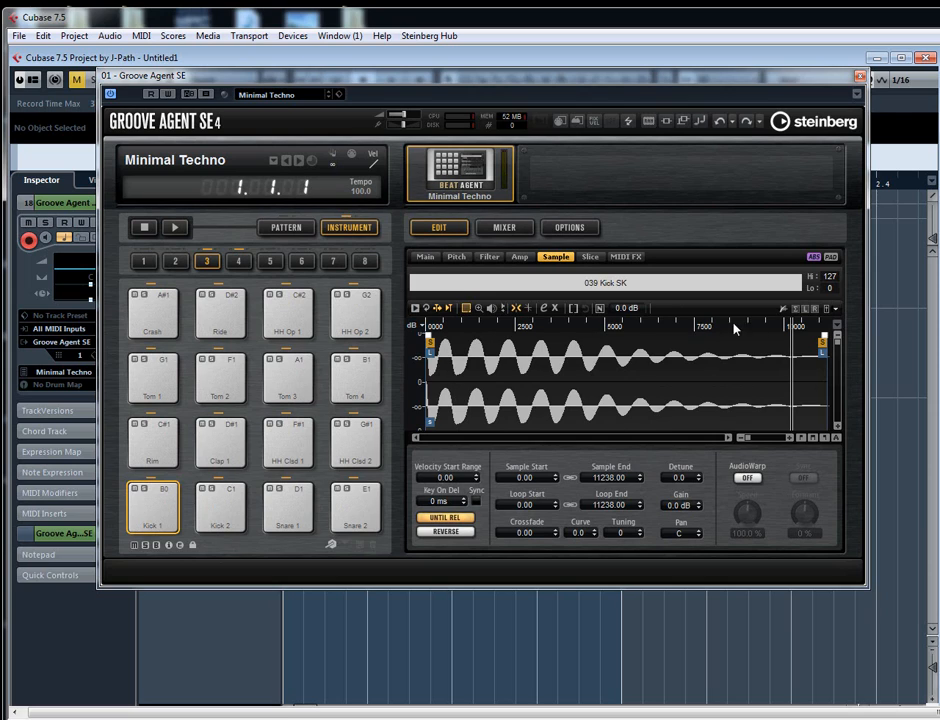
pyautogui.click(147, 510)
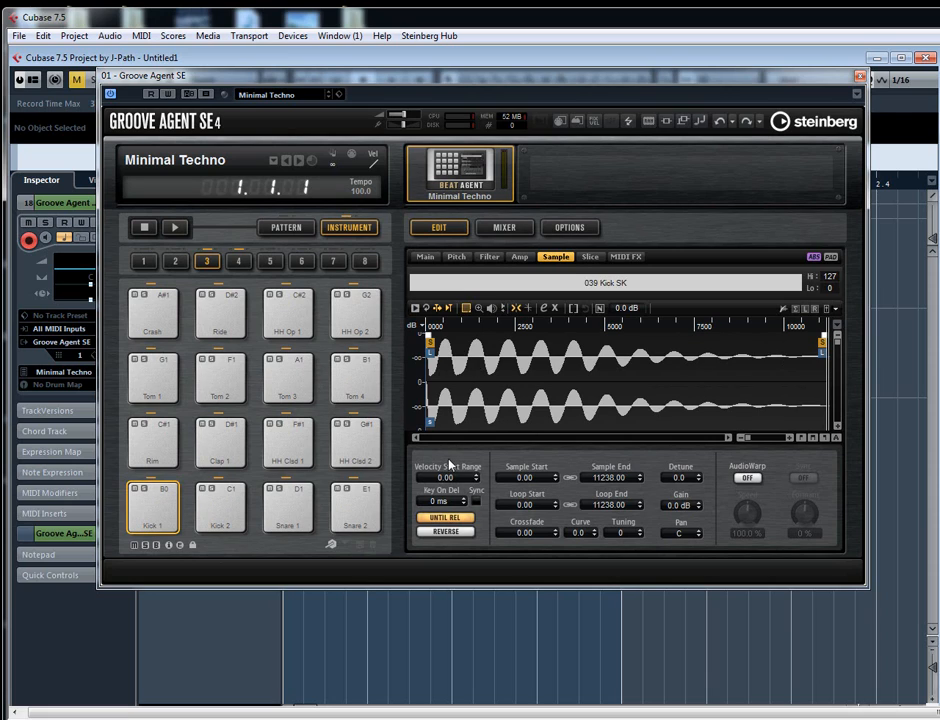
pyautogui.click(446, 517)
pyautogui.click(449, 533)
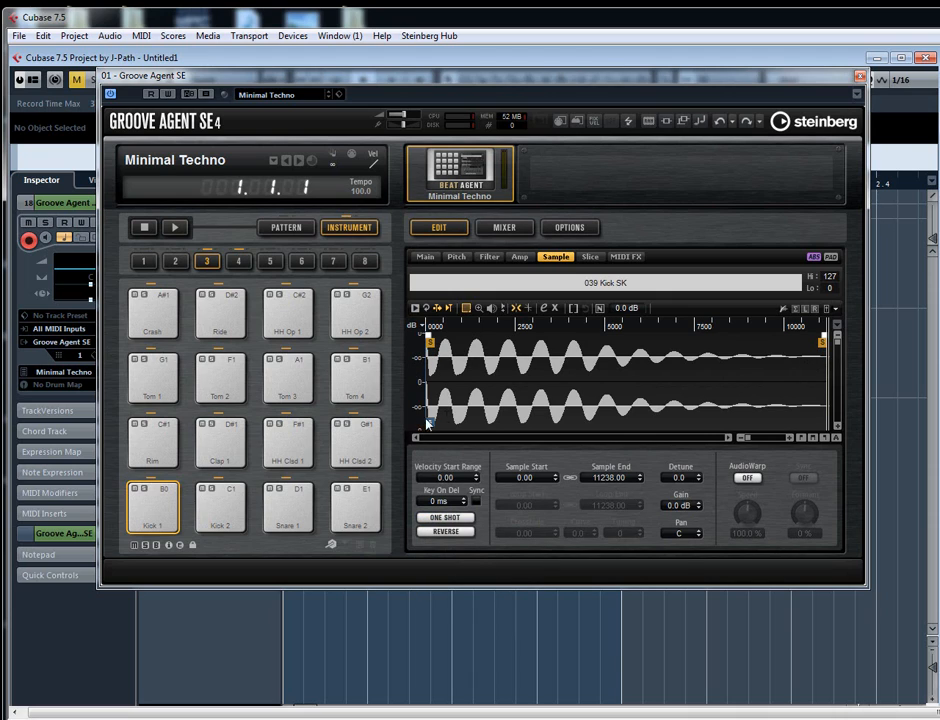
pyautogui.click(444, 517)
pyautogui.click(459, 563)
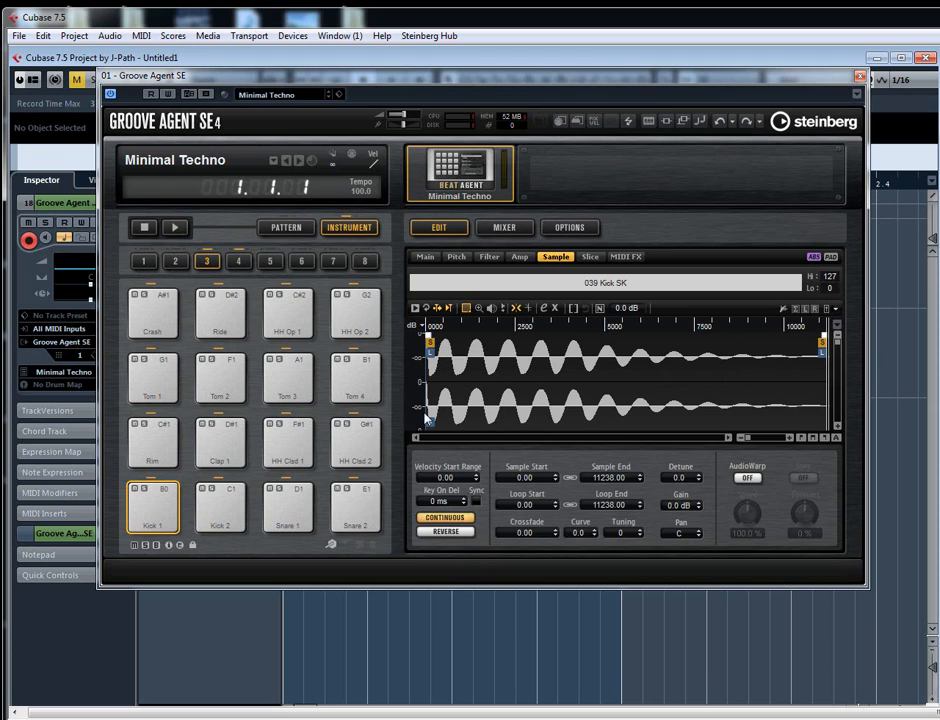
pyautogui.click(436, 520)
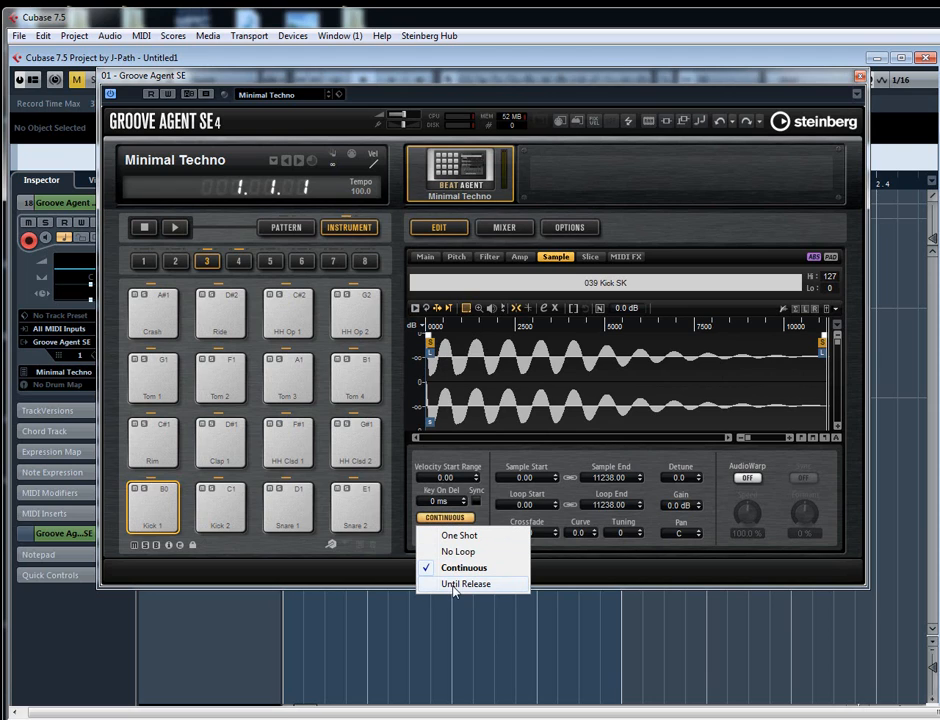
pyautogui.click(453, 586)
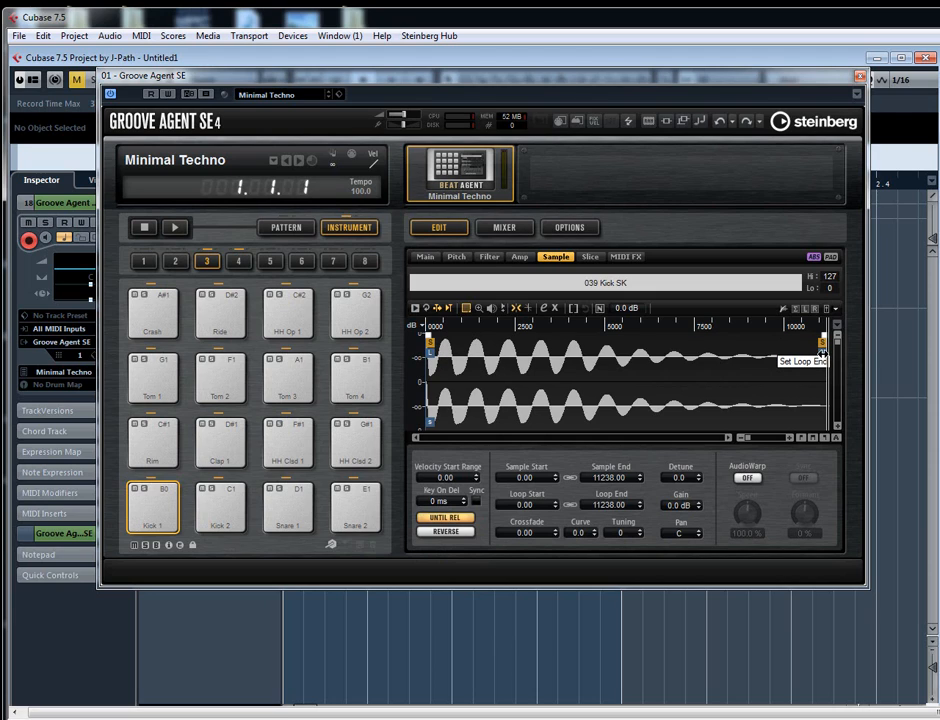
# - Shorten the Kick 1 sample's loop so its end sits after the first wave cycle, at 750
pyautogui.moveTo(822, 355); pyautogui.dragTo(770, 355)
pyautogui.moveTo(770, 355)
pyautogui.mouseDown()
pyautogui.moveTo(448, 343)
pyautogui.moveTo(481, 347)
pyautogui.moveTo(480, 384)
pyautogui.mouseUp()
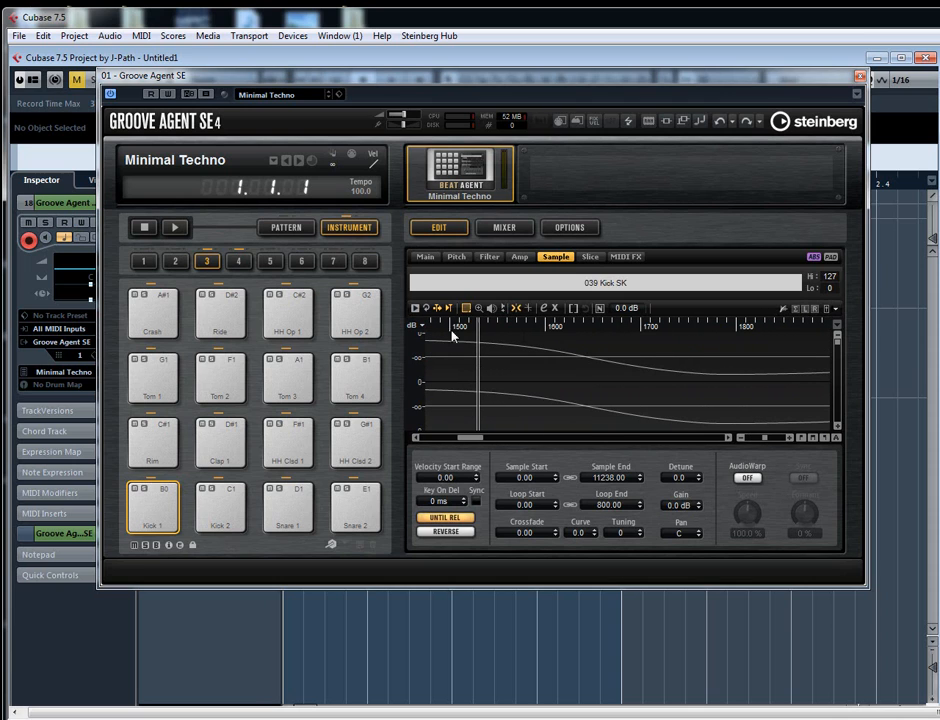
pyautogui.moveTo(571, 326); pyautogui.dragTo(562, 263)
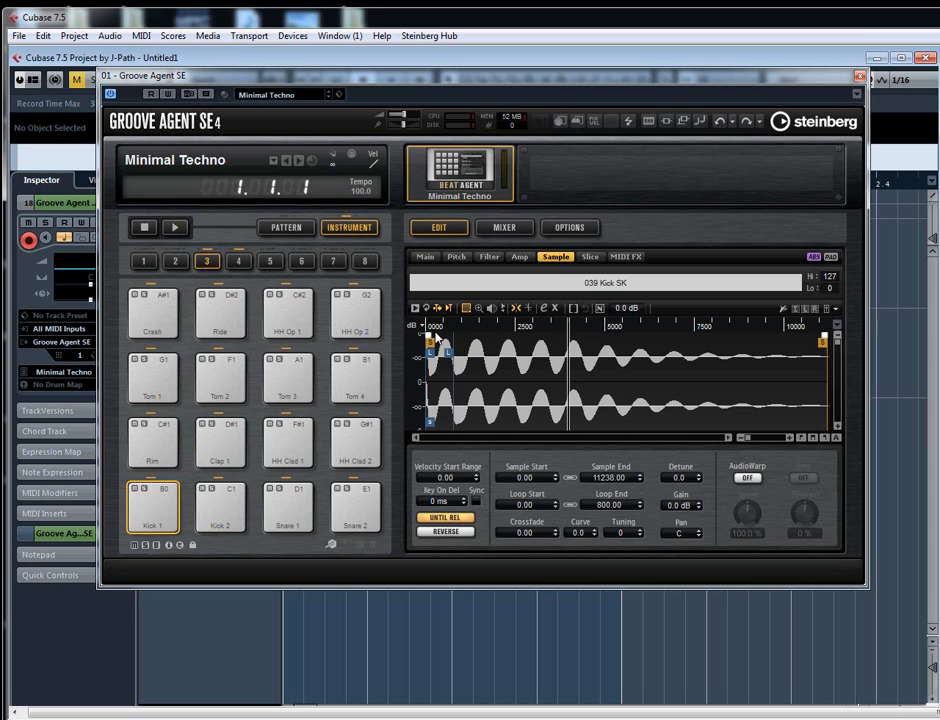
pyautogui.scroll(3, 444, 350)
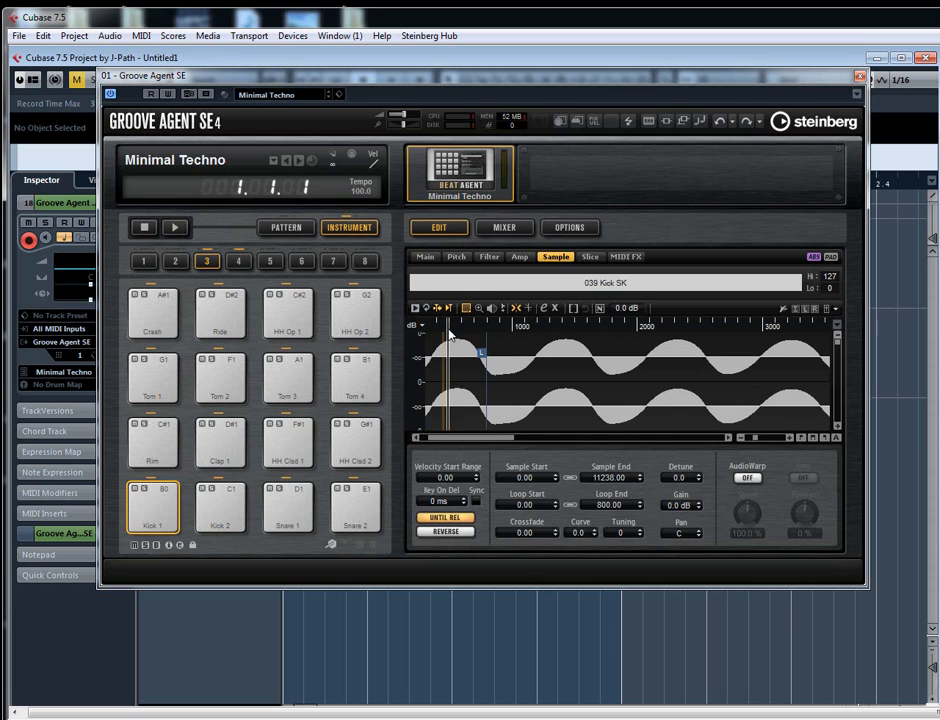
pyautogui.moveTo(447, 330); pyautogui.dragTo(472, 356)
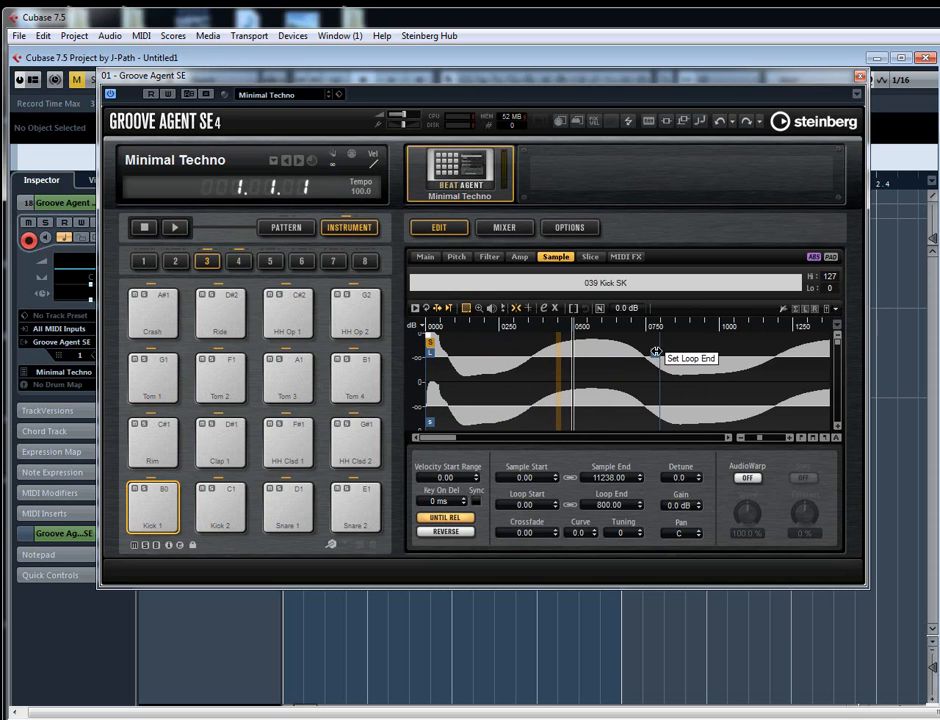
pyautogui.moveTo(655, 353); pyautogui.dragTo(640, 353)
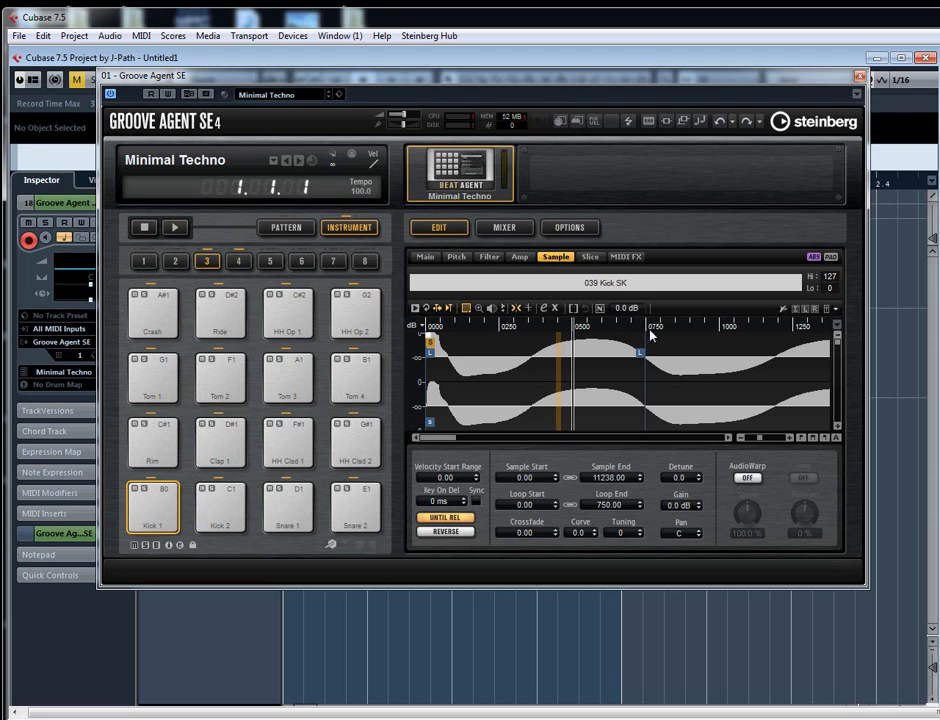
# - Audition the looped Kick 1 pad, examine the loop region at the sample's start, and close the Groove Agent SE editor
pyautogui.click(163, 504)
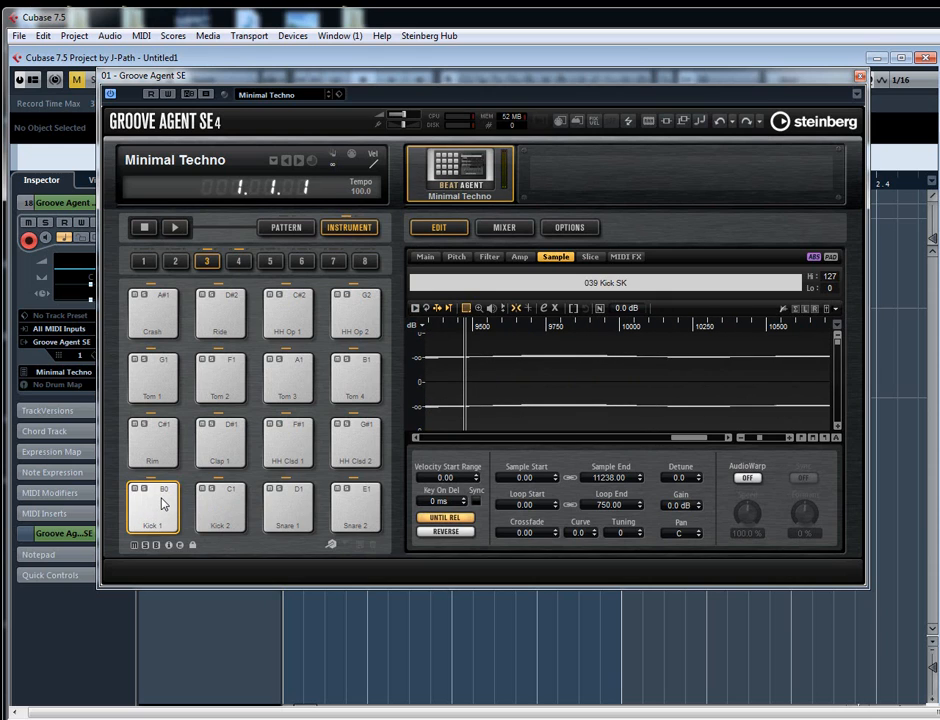
pyautogui.moveTo(679, 438); pyautogui.dragTo(414, 438)
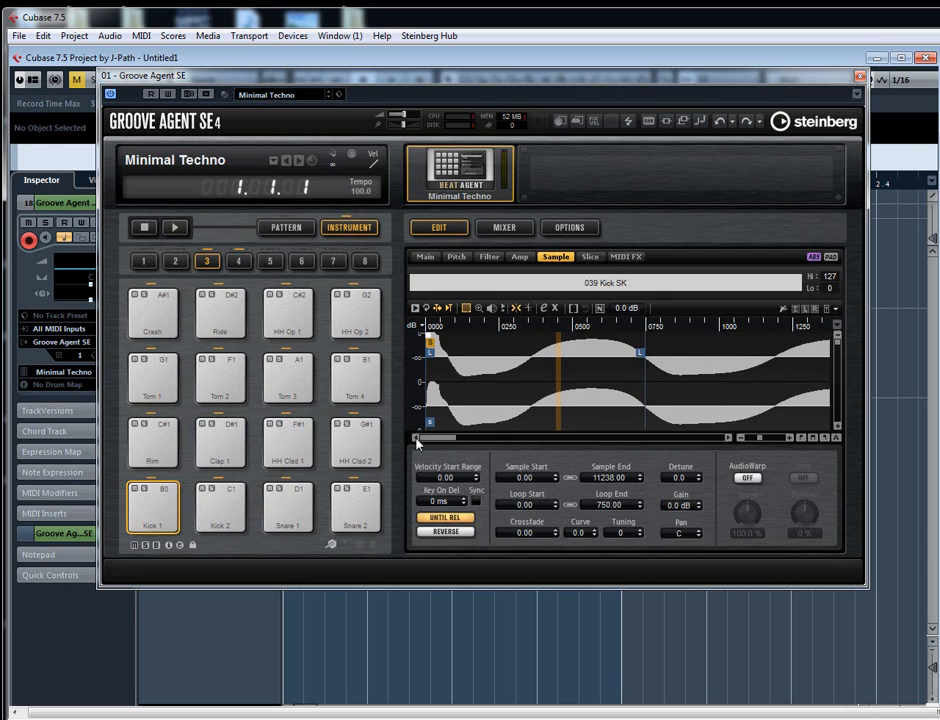
pyautogui.scroll(-5, 500, 425)
pyautogui.click(493, 405)
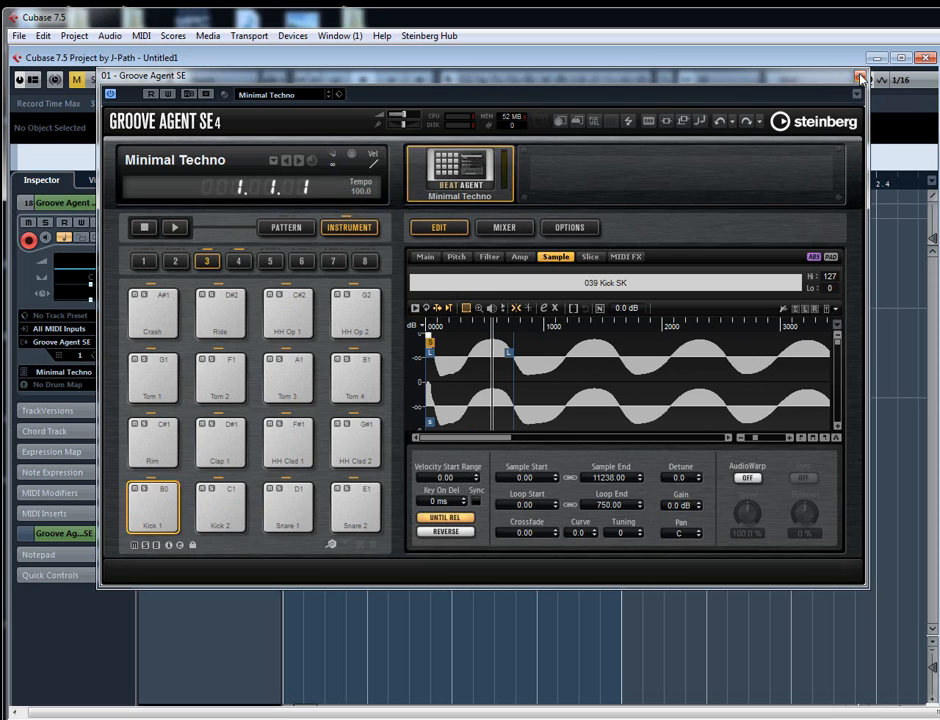
pyautogui.click(148, 524)
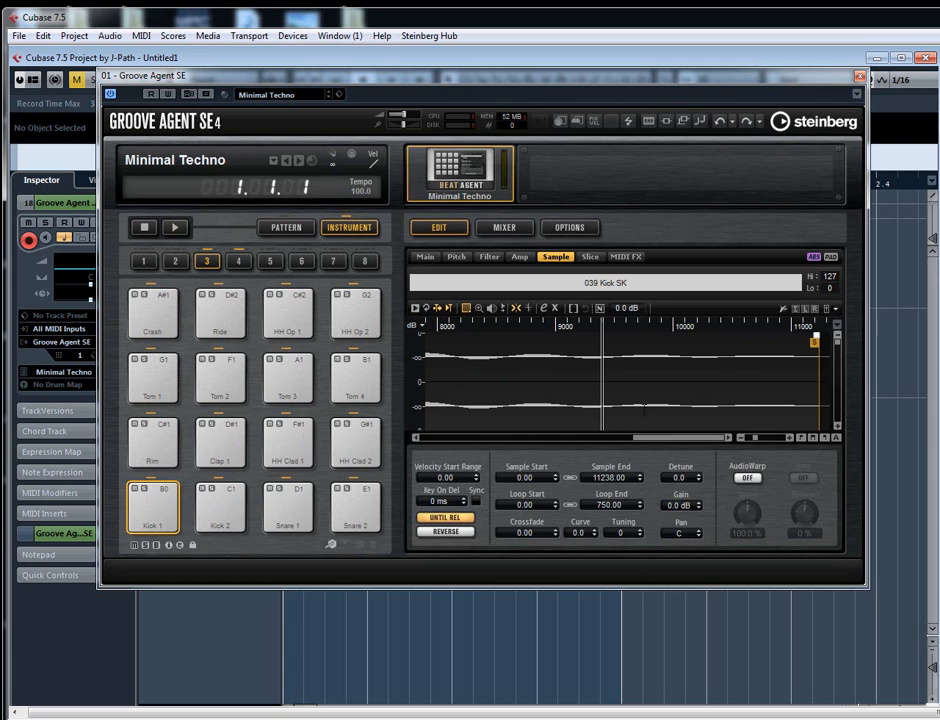
pyautogui.moveTo(674, 438); pyautogui.dragTo(440, 440)
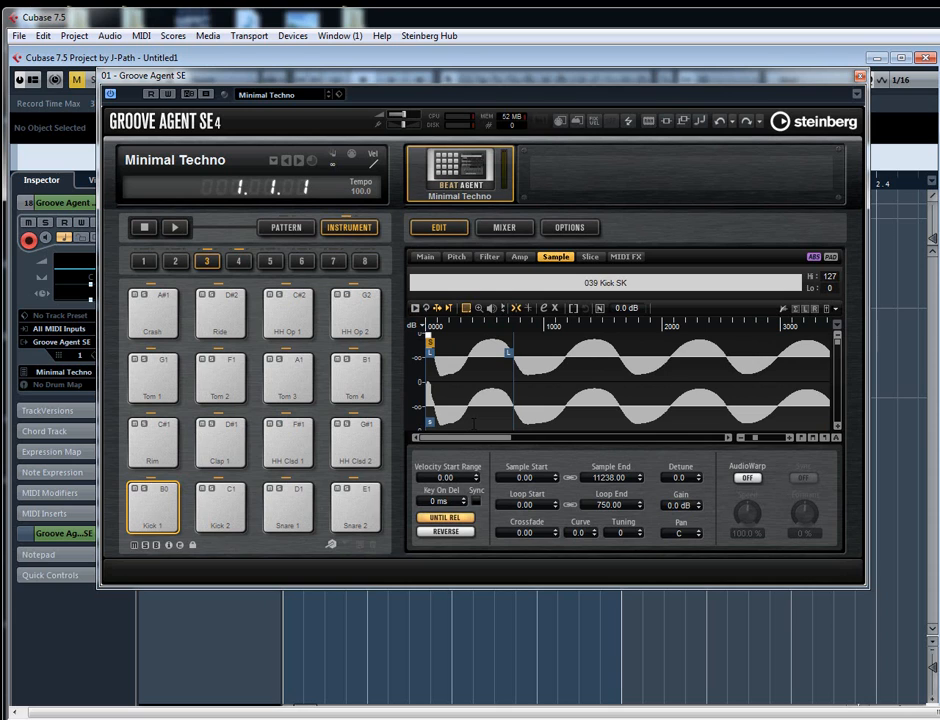
pyautogui.click(860, 76)
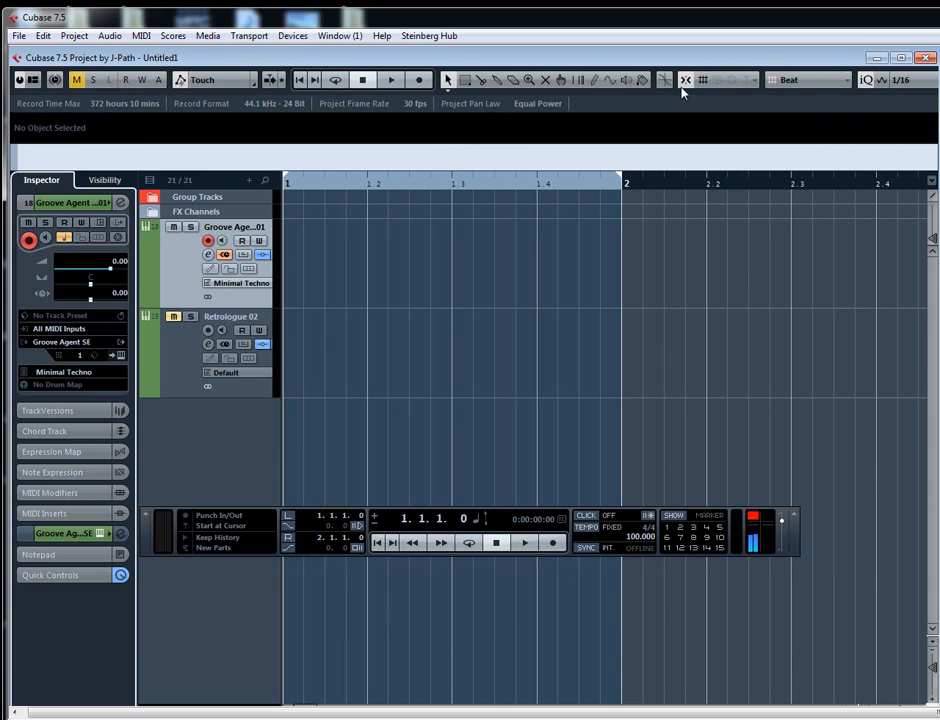
# - Open the MultiScope insert from the Groove Agent SE track's channel settings and move the scope over the Groove Agent editor
pyautogui.click(121, 202)
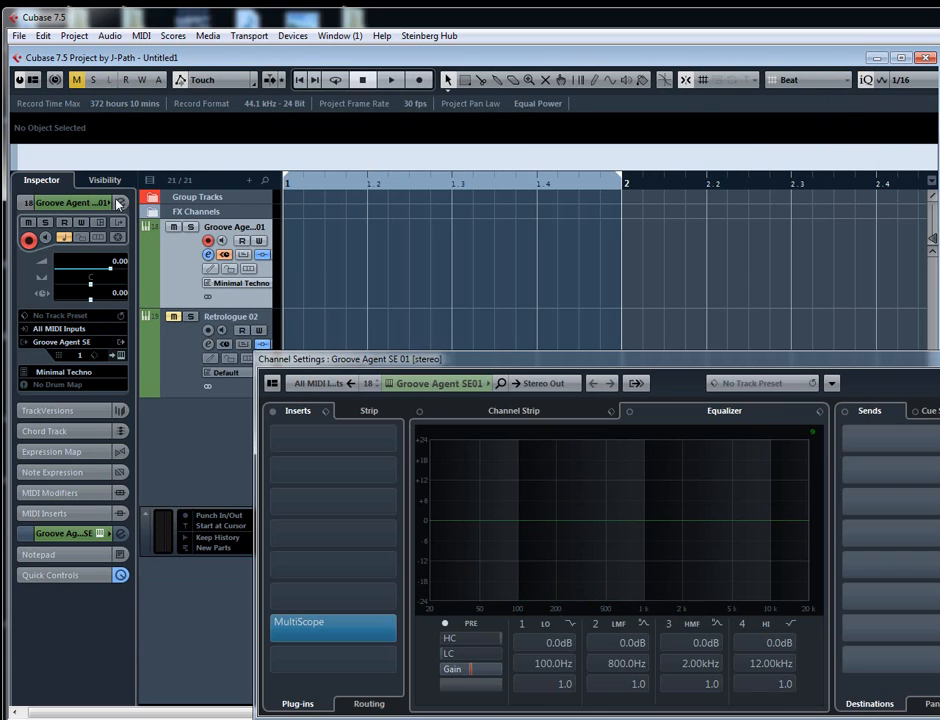
pyautogui.click(306, 631)
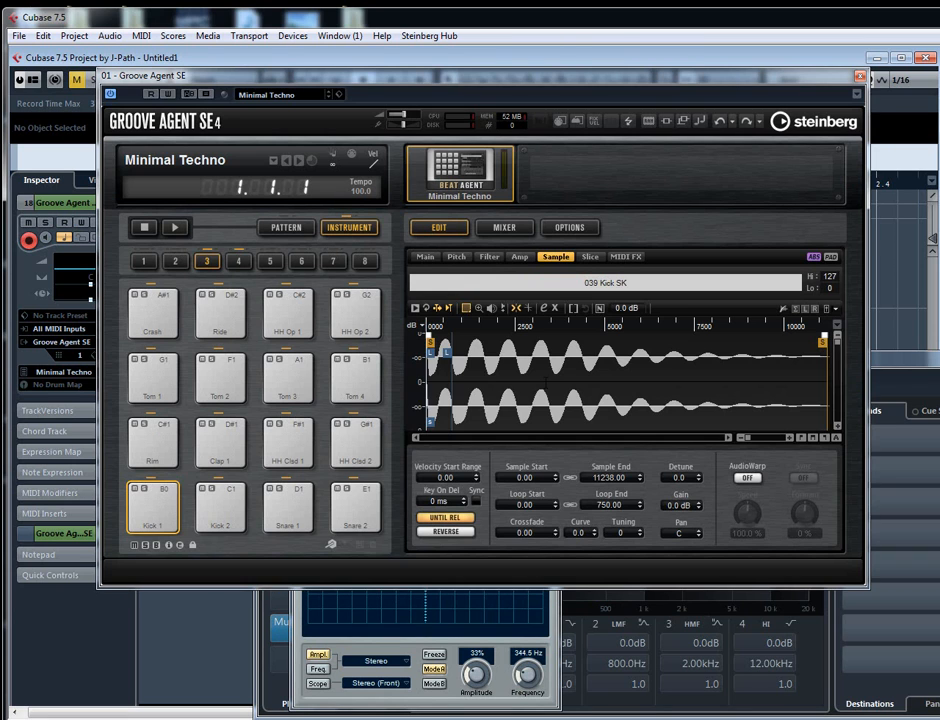
pyautogui.click(540, 652)
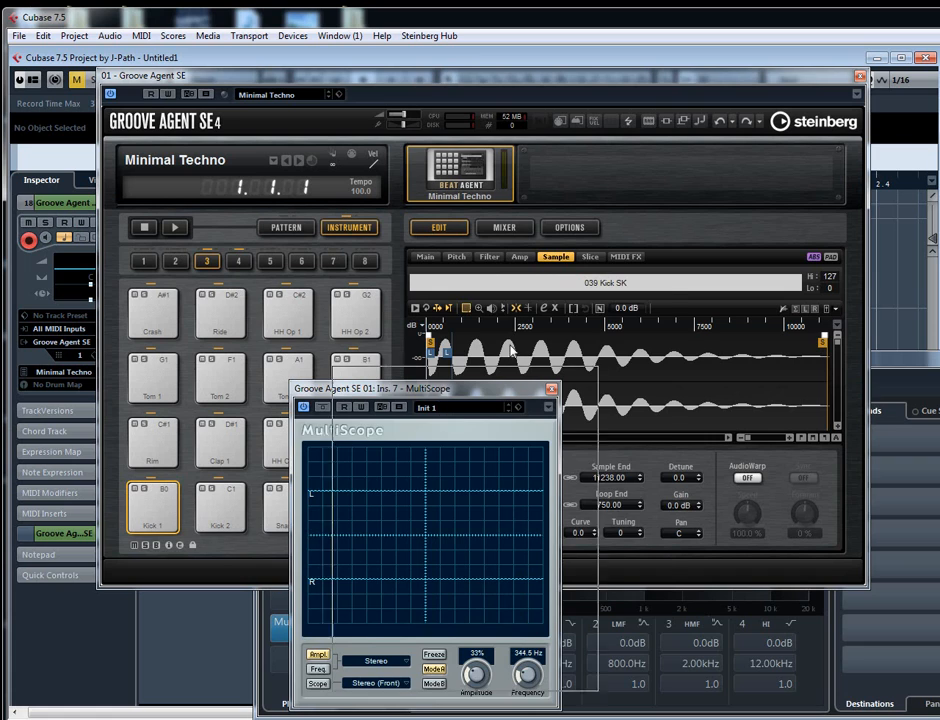
pyautogui.moveTo(464, 402); pyautogui.dragTo(576, 312)
# - Turn off Always on Top for the Groove Agent SE editor window
pyautogui.click(655, 317)
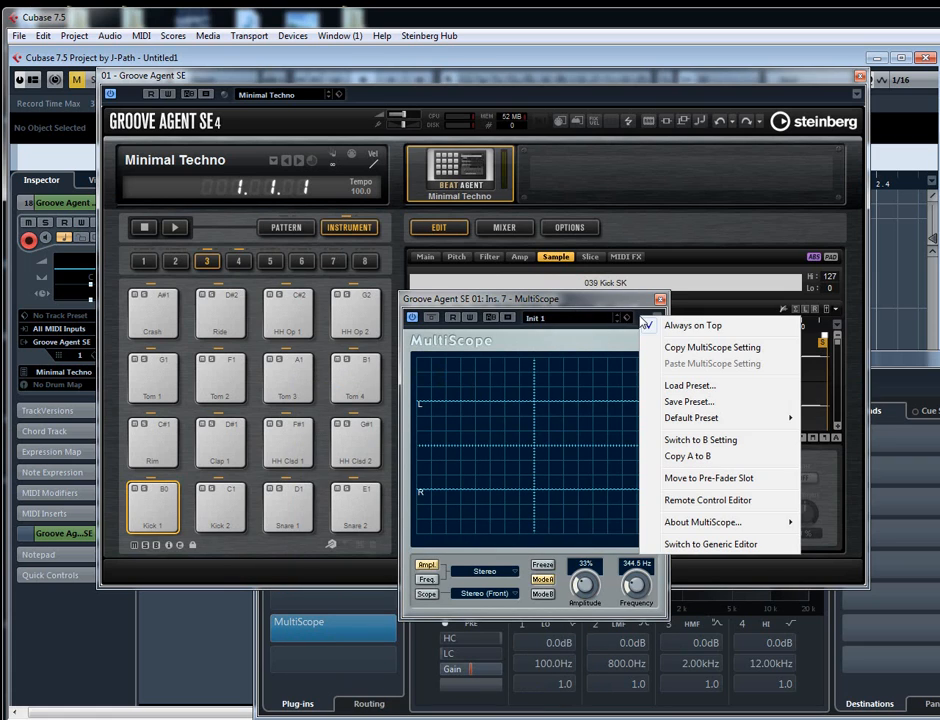
pyautogui.click(612, 134)
pyautogui.rightClick(632, 98)
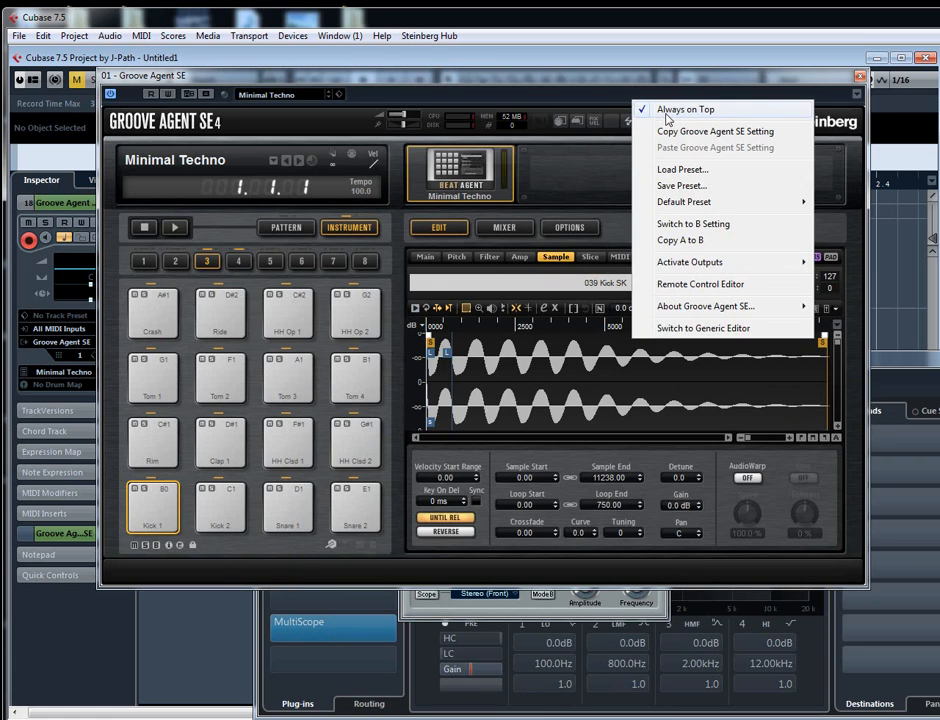
pyautogui.click(669, 114)
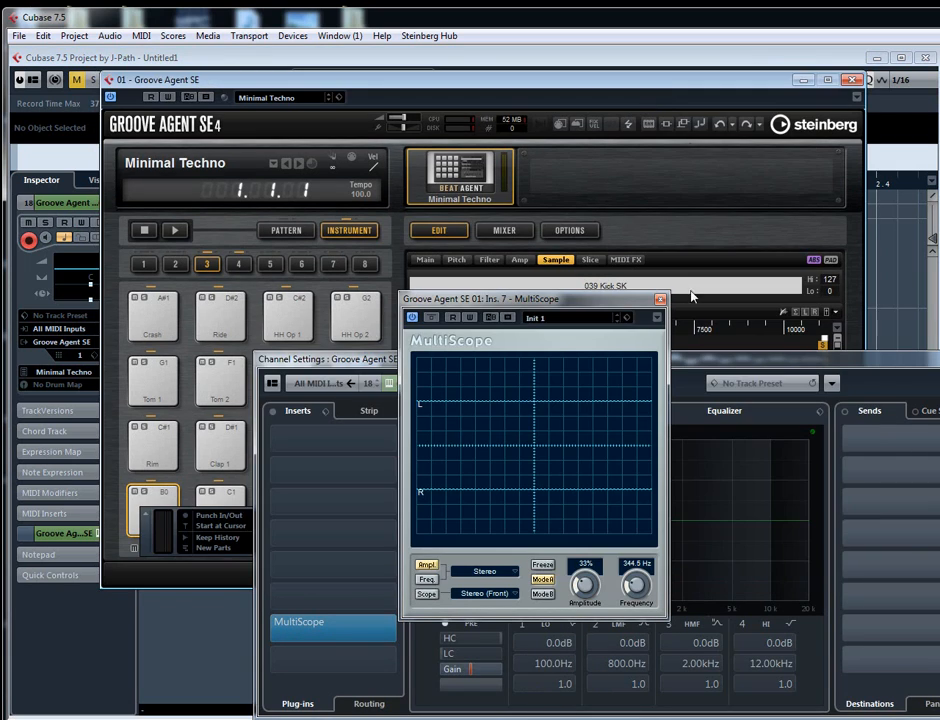
# - Play the Kick 1 pad repeatedly, toggling MultiScope's Freeze to capture the start of the kick's waveform
pyautogui.click(156, 503)
pyautogui.click(156, 503)
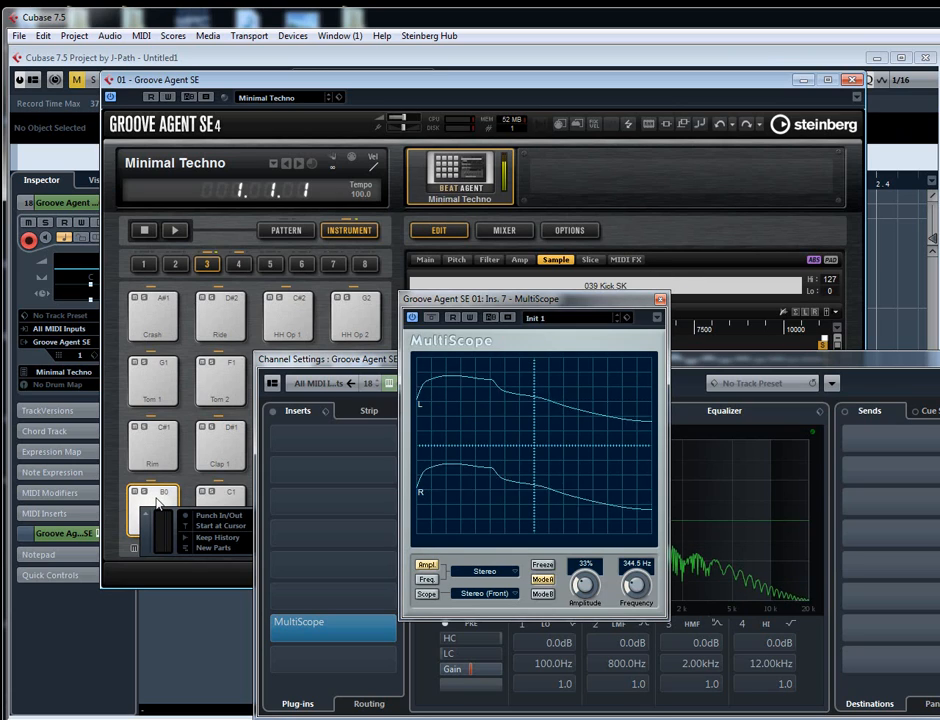
pyautogui.click(156, 503)
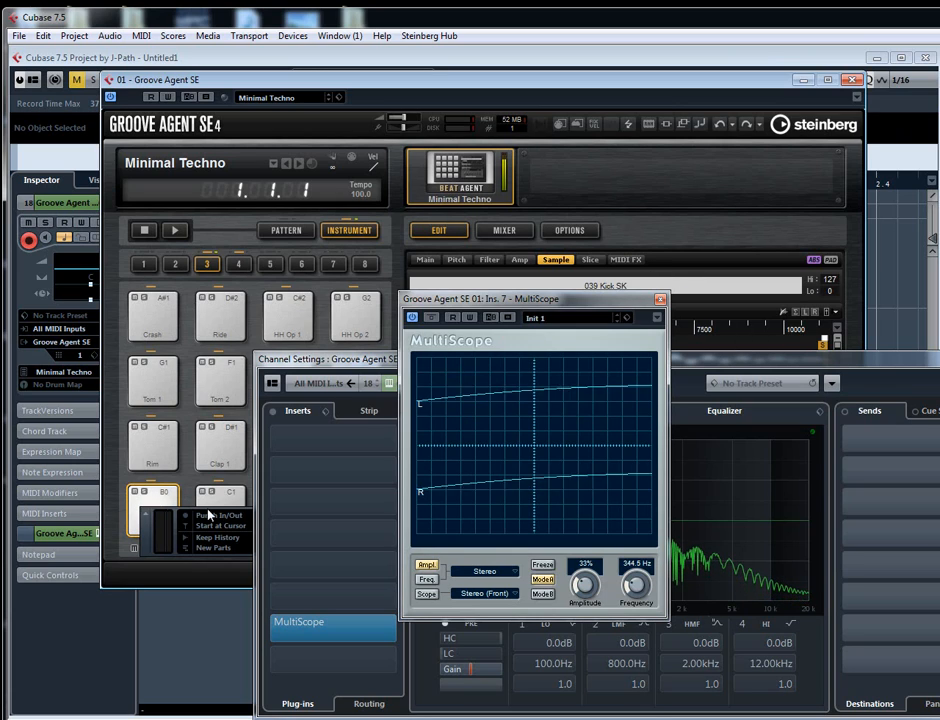
pyautogui.click(537, 567)
pyautogui.click(160, 504)
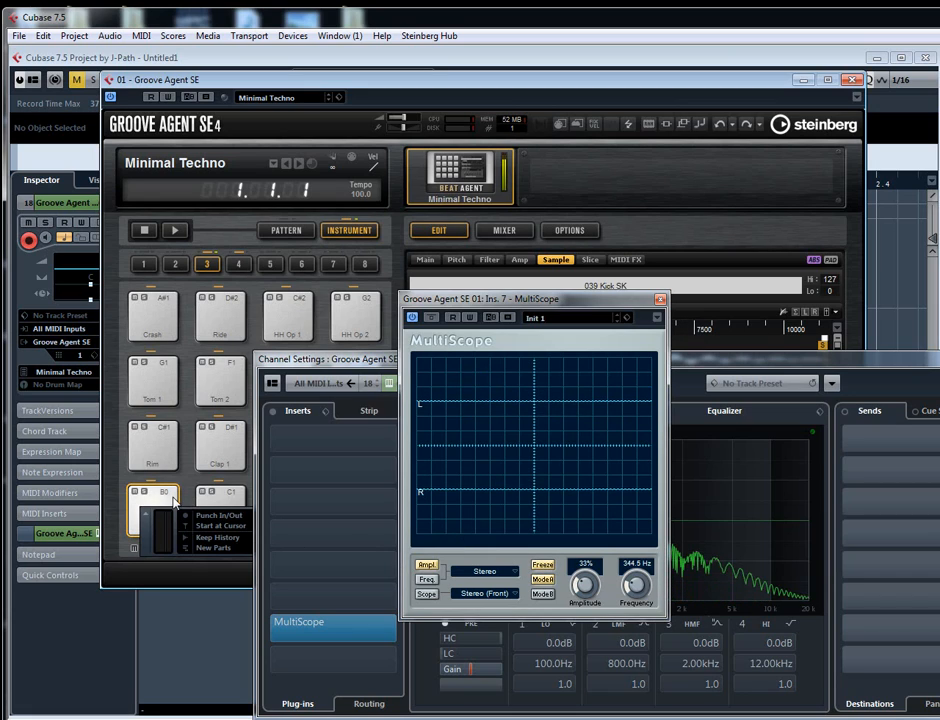
pyautogui.click(537, 567)
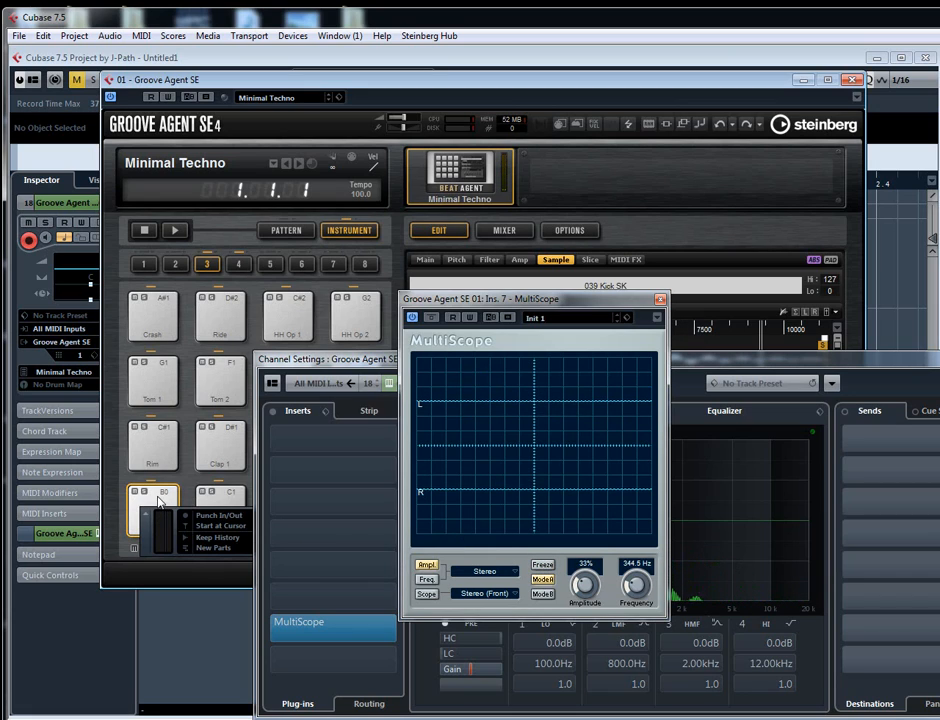
pyautogui.click(542, 566)
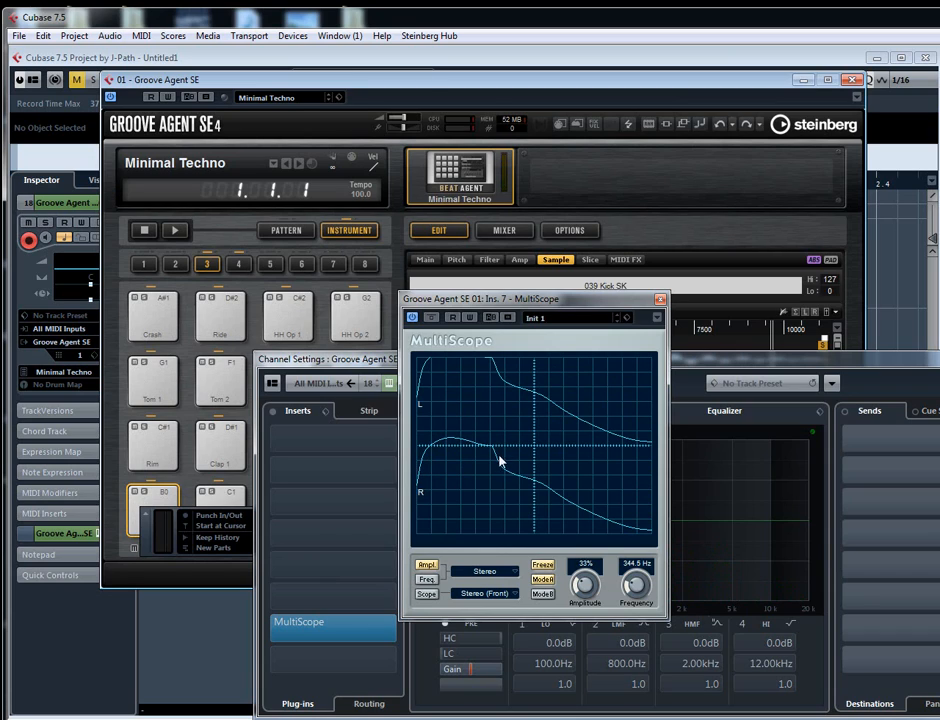
pyautogui.click(546, 571)
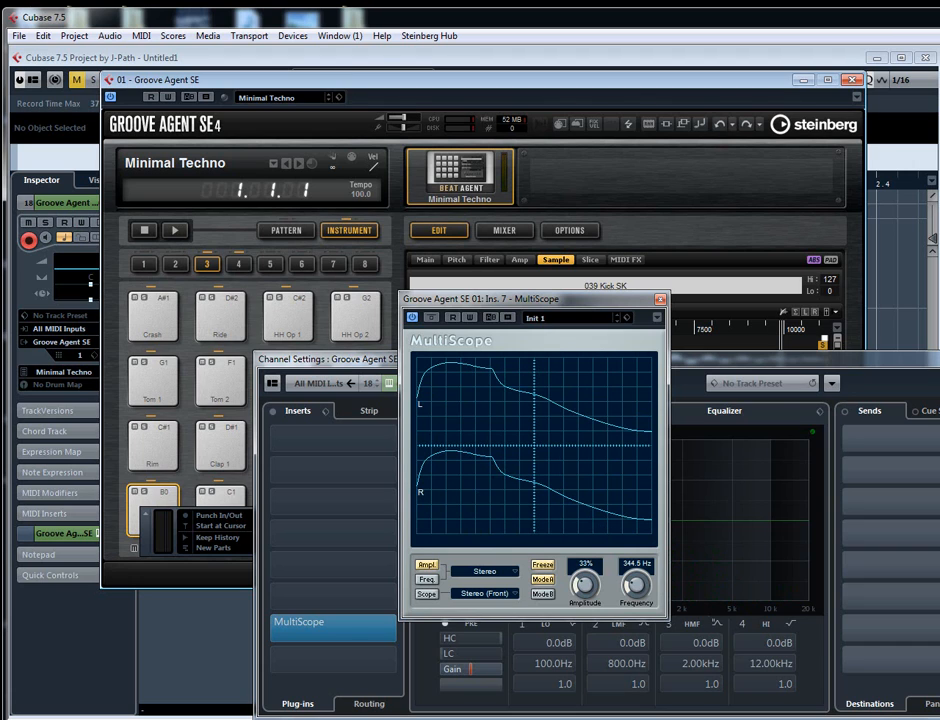
# - Close the channel settings and the Groove Agent SE editor, and move the frozen MultiScope window aside
pyautogui.click(939, 359)
pyautogui.click(852, 80)
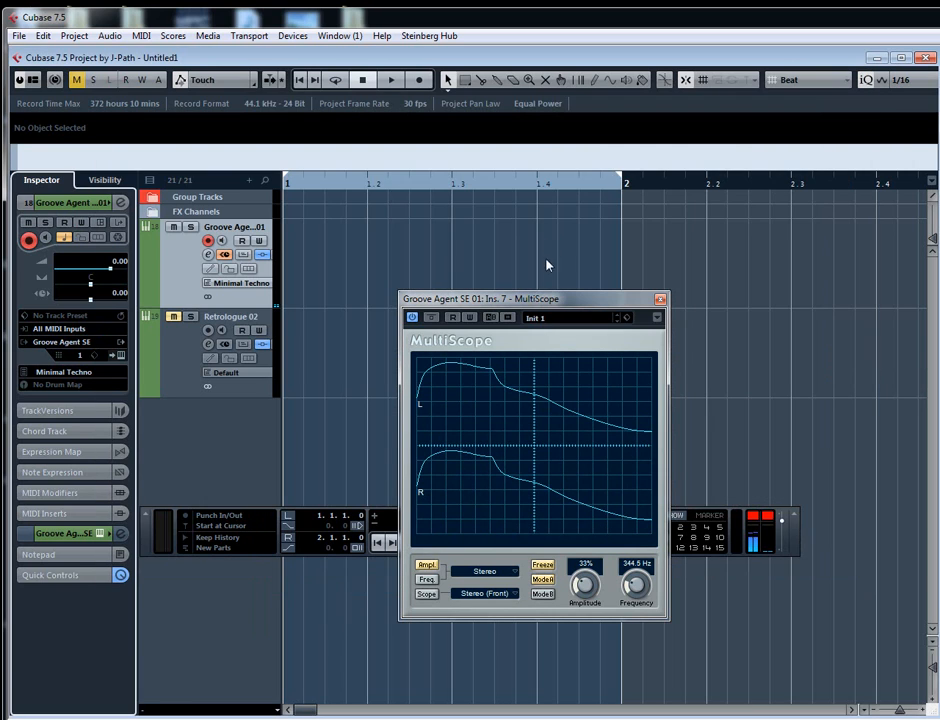
pyautogui.moveTo(540, 296); pyautogui.dragTo(668, 117)
# - Select the Retrologue 02 track, open its channel settings, and bypass the TestGenerator insert
pyautogui.click(170, 362)
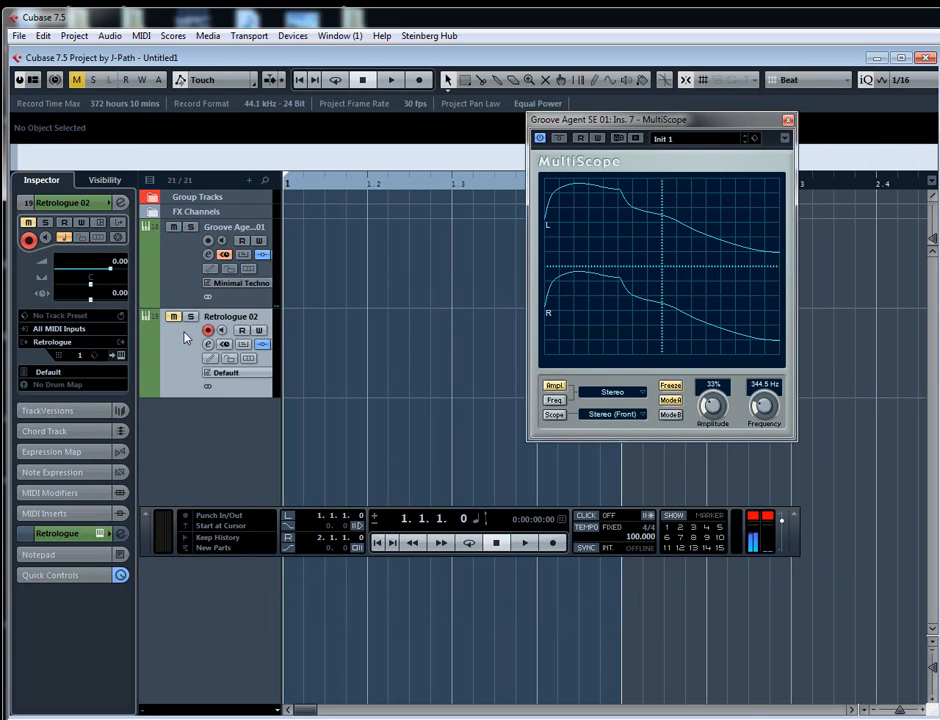
pyautogui.click(120, 203)
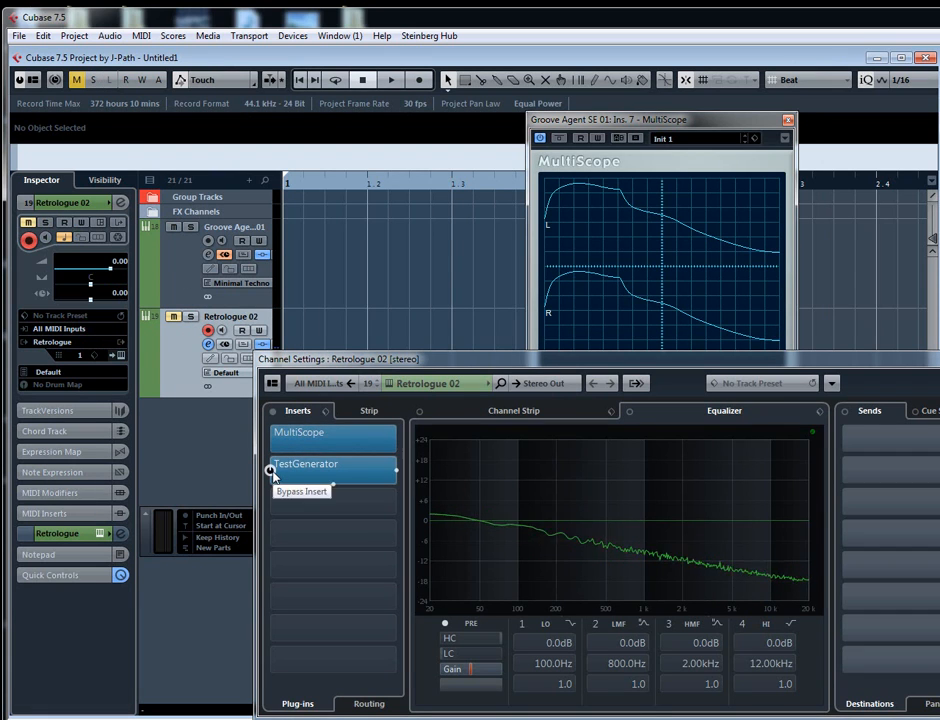
pyautogui.click(269, 470)
# - Open the Retrologue 02 track's MultiScope insert and the Retrologue editor, and arrange them with the scope in front
pyautogui.doubleClick(334, 438)
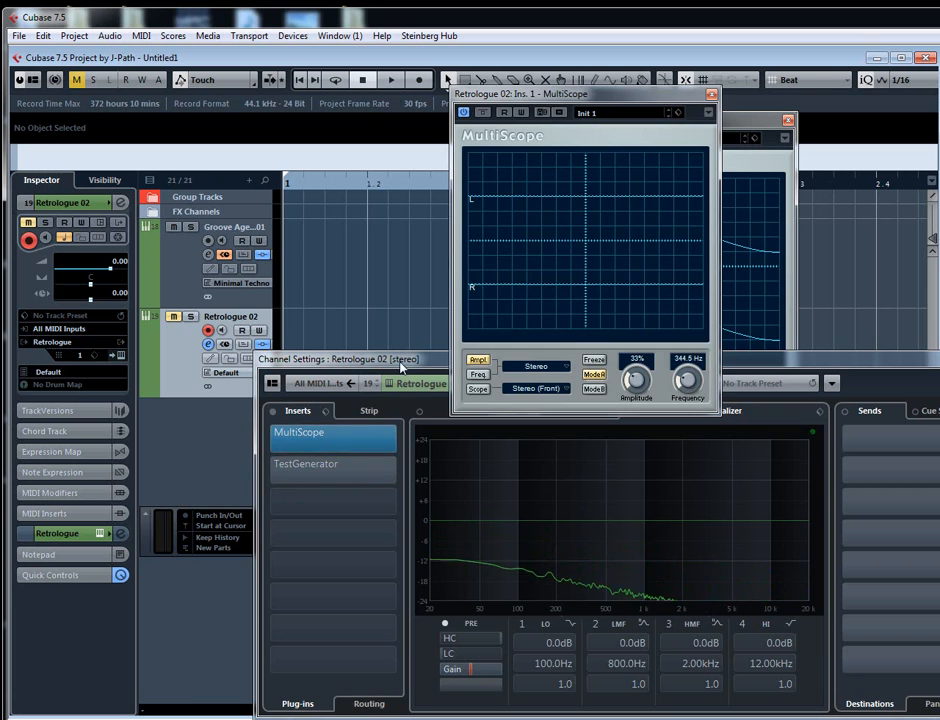
pyautogui.click(390, 383)
pyautogui.moveTo(548, 158); pyautogui.dragTo(567, 288)
pyautogui.moveTo(572, 95); pyautogui.dragTo(296, 30)
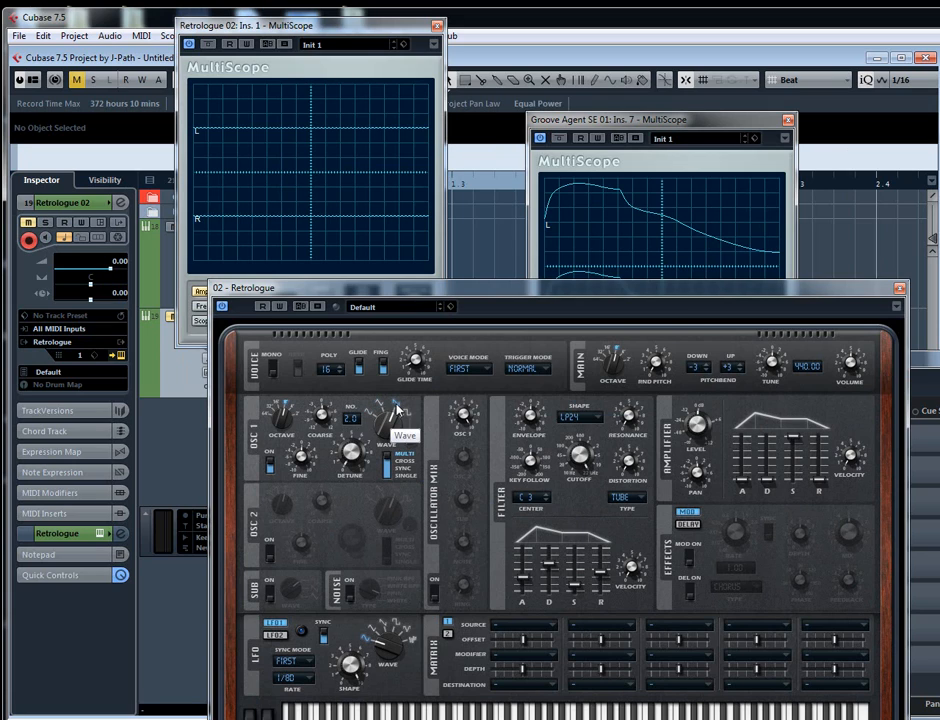
pyautogui.click(367, 27)
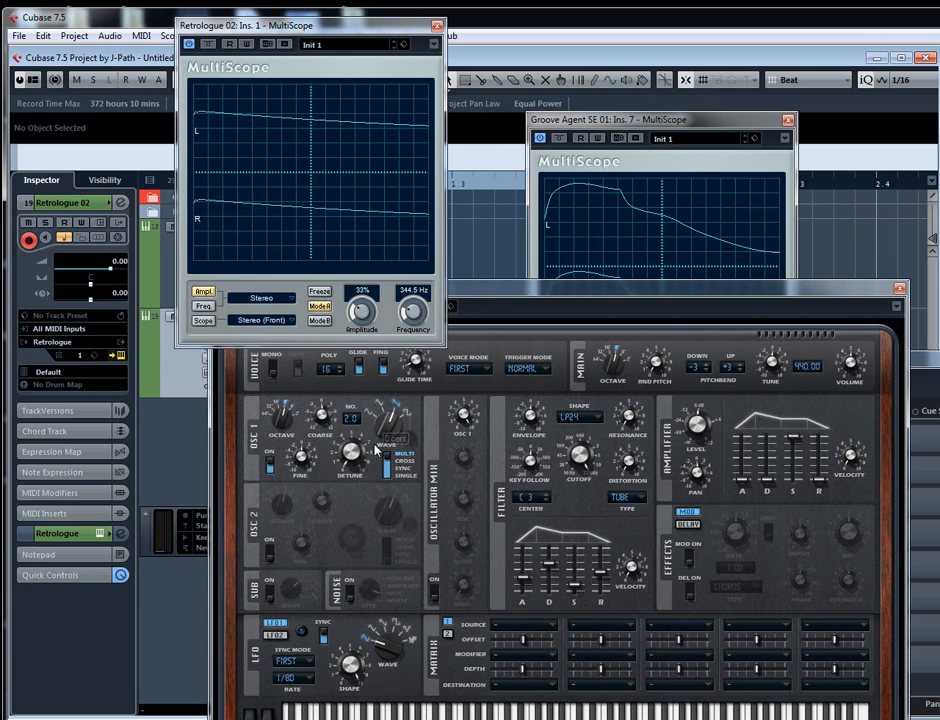
# - Change Retrologue's oscillator 1 waveform and set it to the square wave for comparison in the MultiScope
pyautogui.scroll(-1, 376, 448)
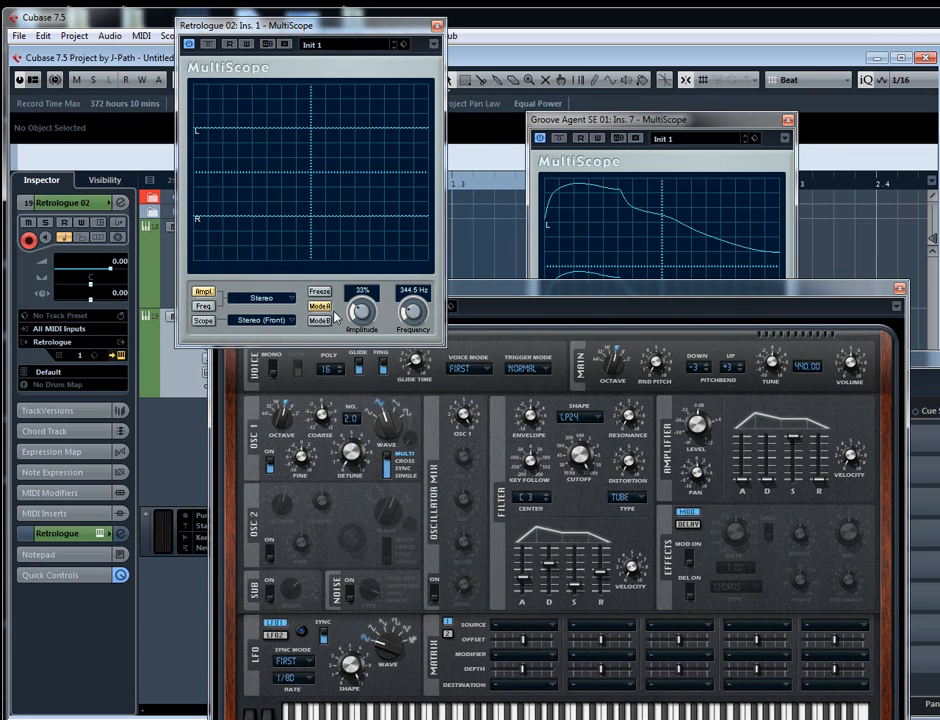
pyautogui.click(379, 405)
pyautogui.click(407, 418)
pyautogui.click(410, 417)
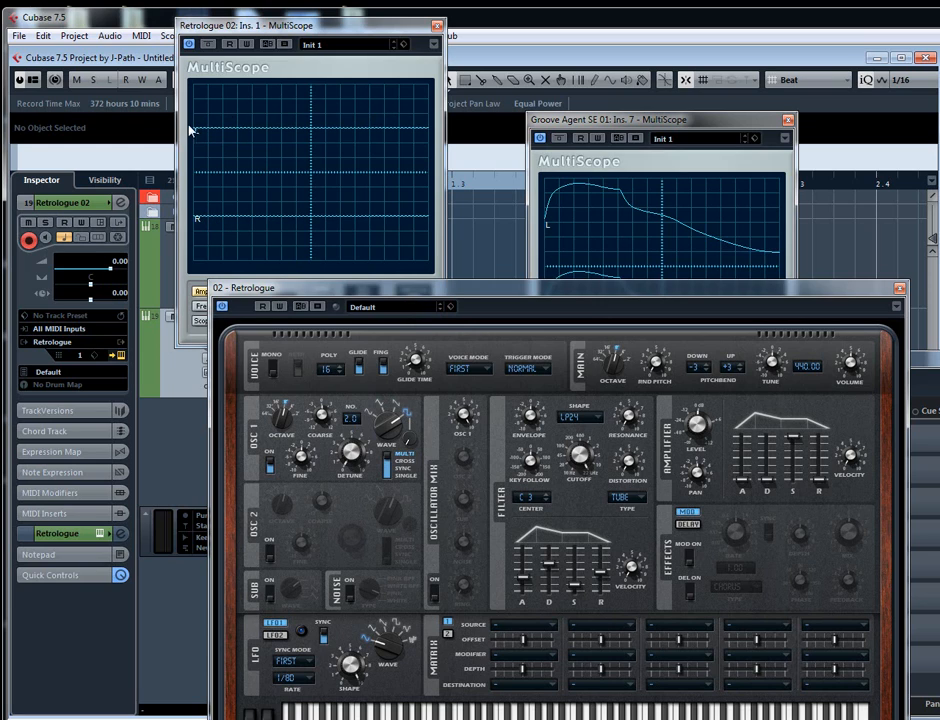
# - Bring the Groove Agent SE 01 MultiScope forward, then close both scopes, the Retrologue editor and the channel settings
pyautogui.click(678, 120)
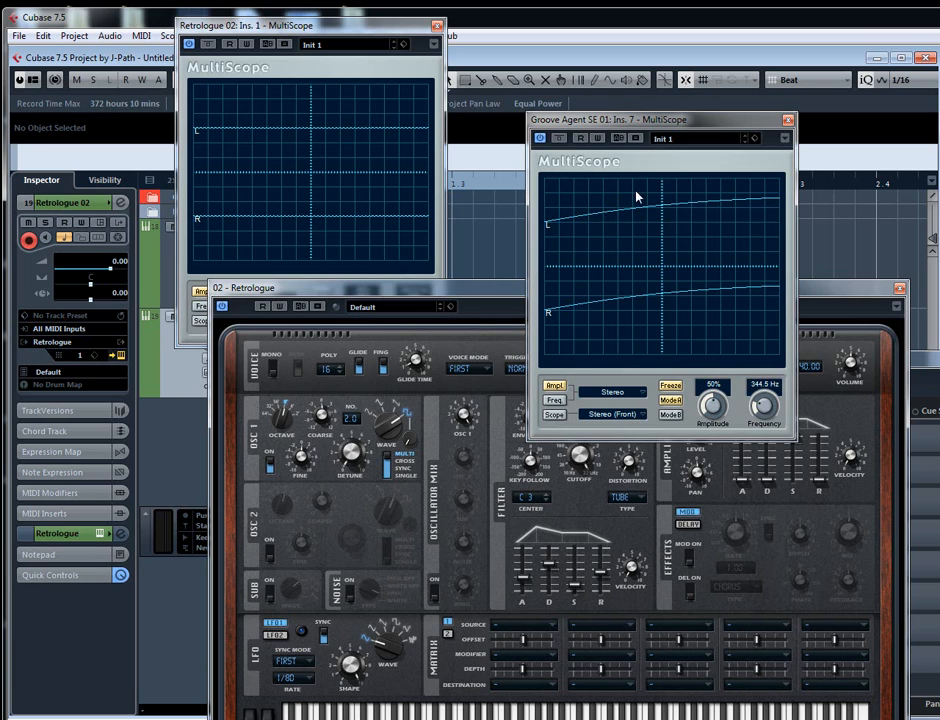
pyautogui.click(787, 119)
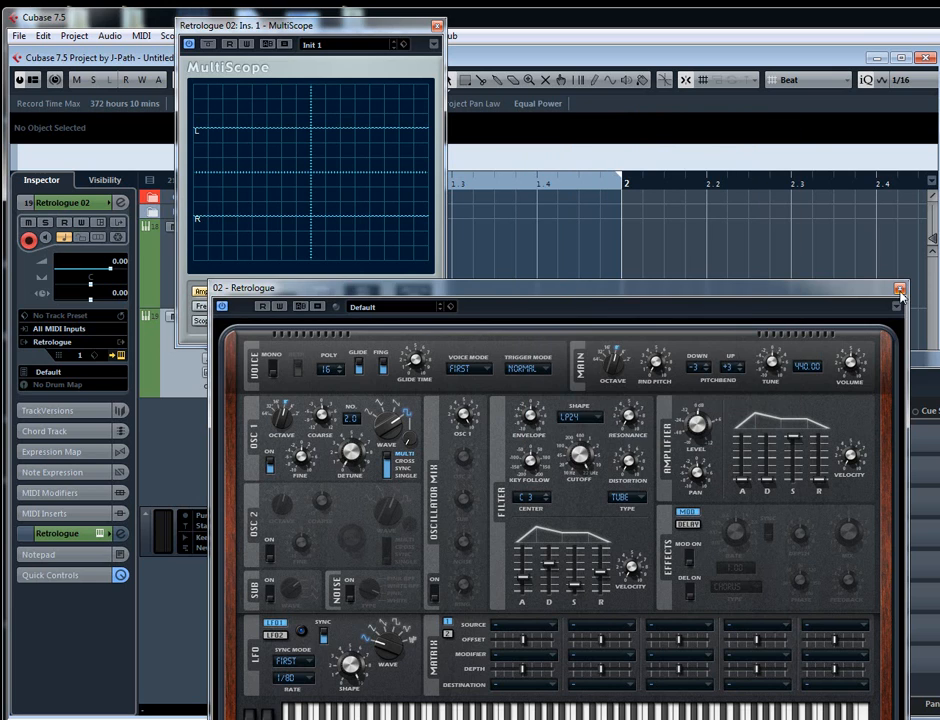
pyautogui.click(900, 290)
pyautogui.click(437, 25)
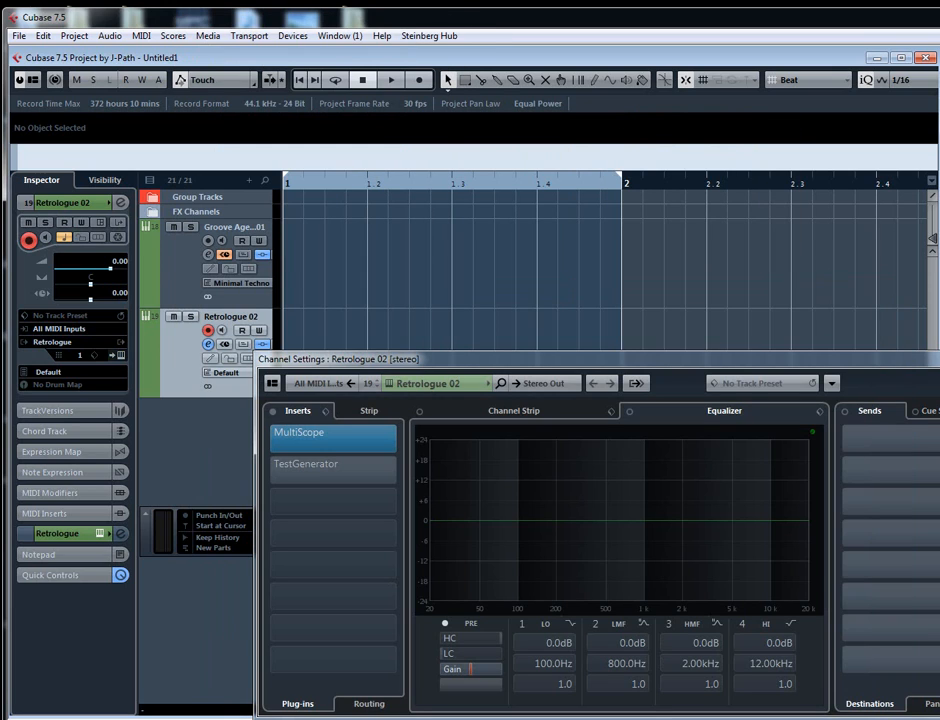
pyautogui.click(939, 359)
# - Review the Kick 1 sample's loop region in Groove Agent SE and the controls in the Retrologue editor, closing each editor after viewing
pyautogui.click(211, 272)
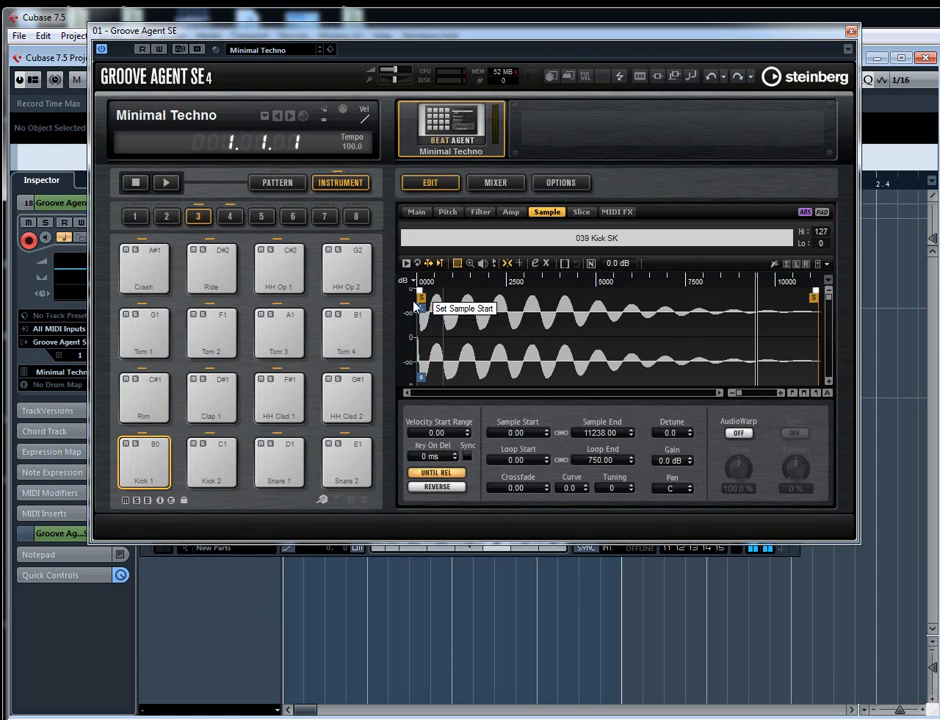
pyautogui.moveTo(428, 280)
pyautogui.mouseDown()
pyautogui.moveTo(429, 288)
pyautogui.moveTo(430, 275)
pyautogui.mouseUp()
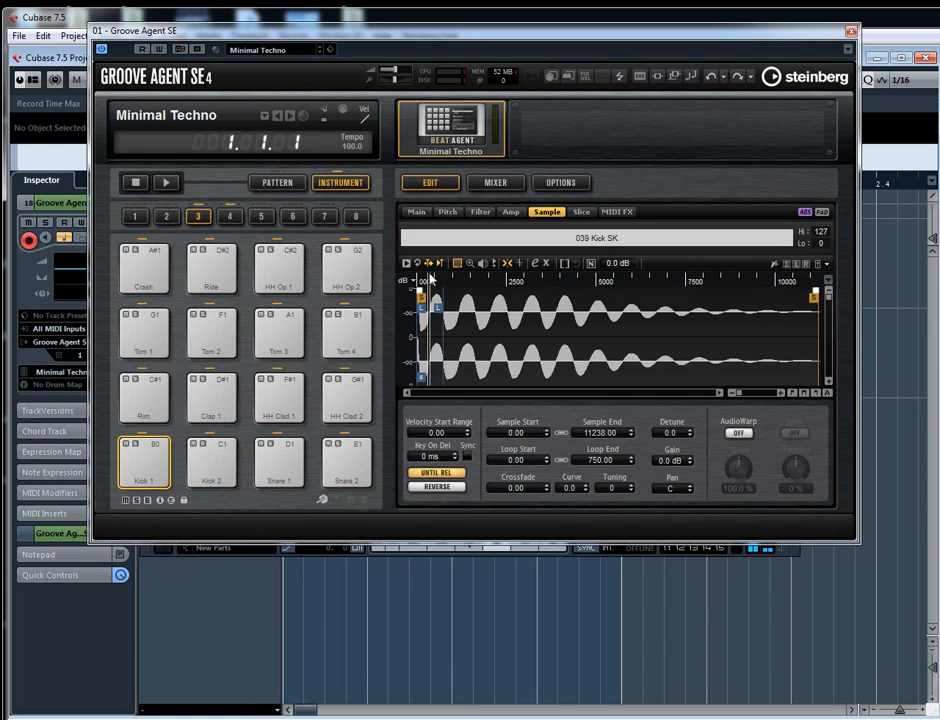
pyautogui.click(851, 32)
pyautogui.click(209, 345)
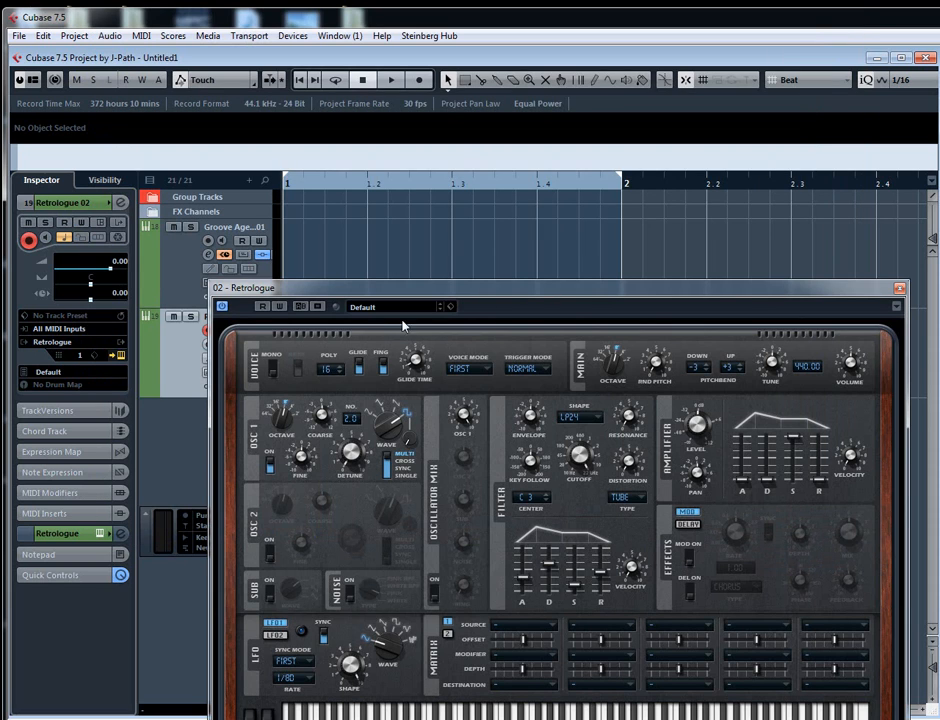
pyautogui.moveTo(620, 288); pyautogui.dragTo(620, 156)
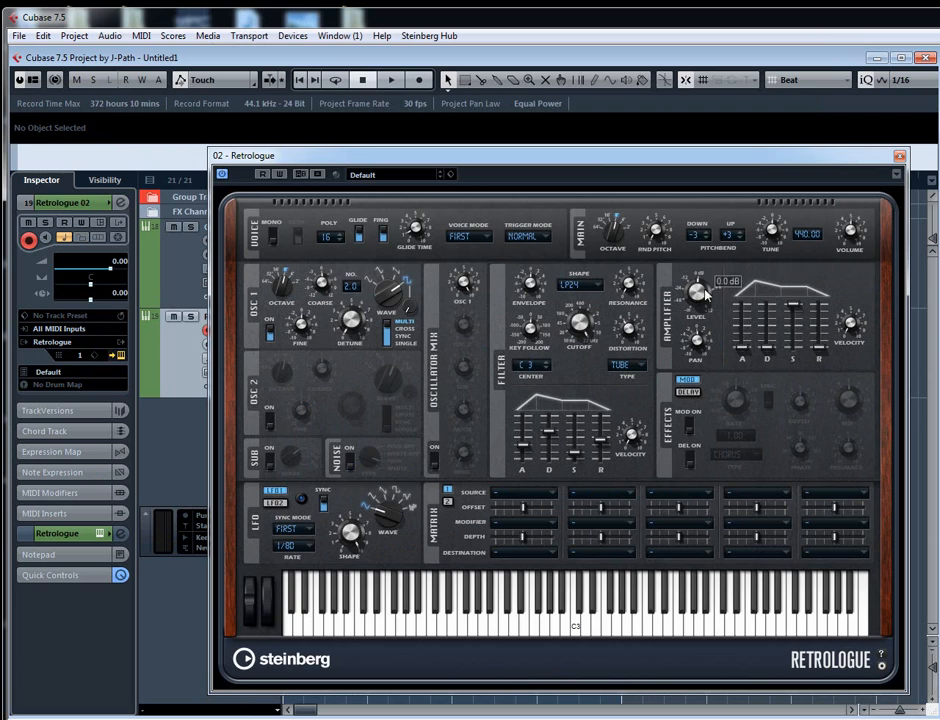
pyautogui.moveTo(686, 319)
pyautogui.click(899, 157)
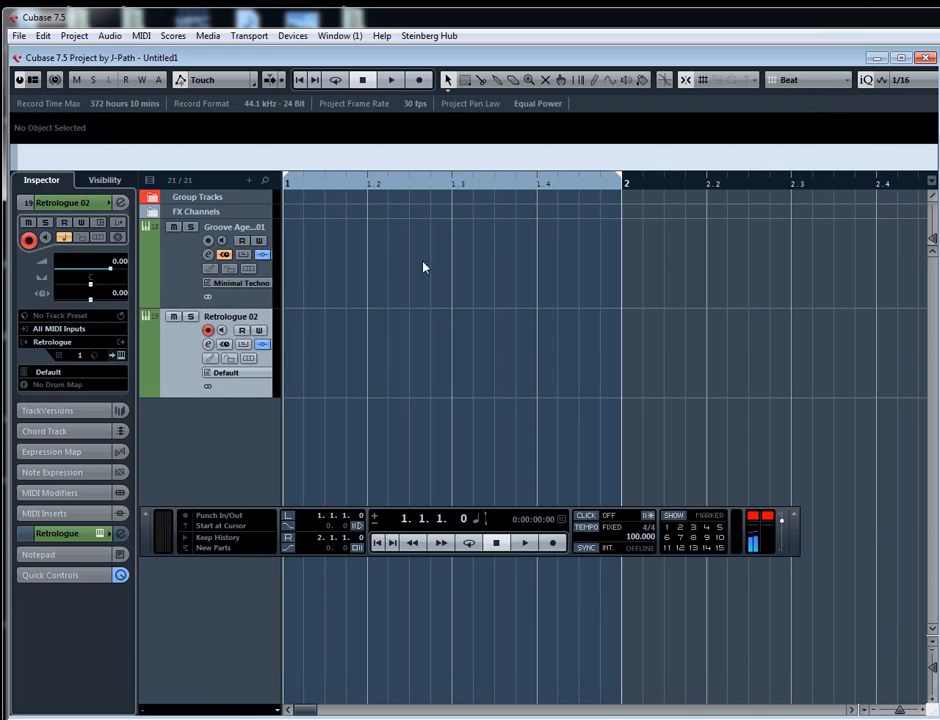
# - Open the Groove Agent SE 01 track's instrument editor and play the Kick 1 pad three times
pyautogui.doubleClick(186, 279)
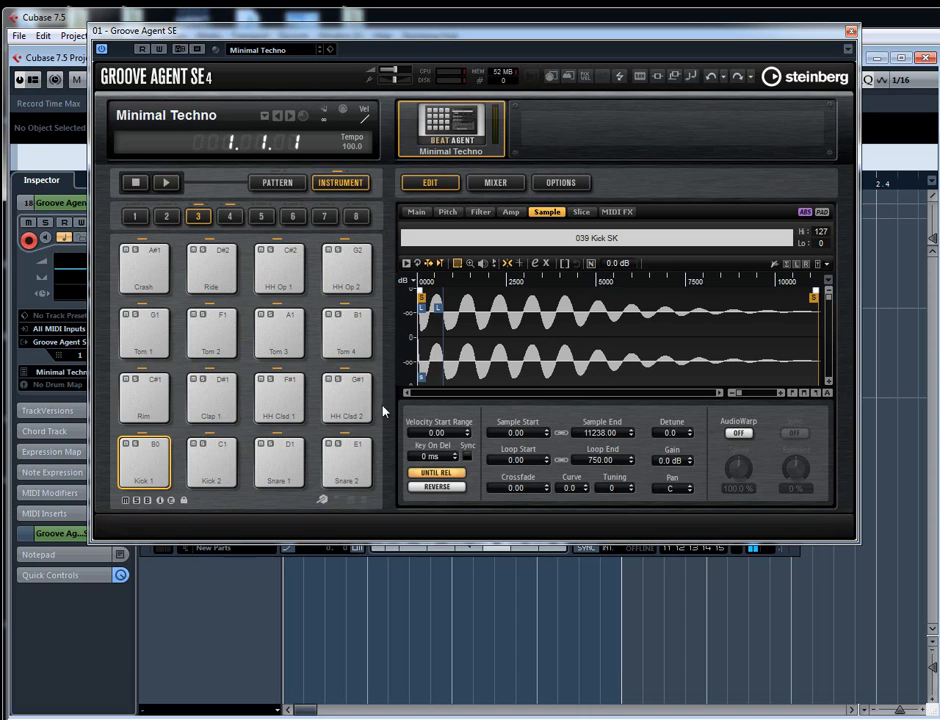
pyautogui.click(151, 461)
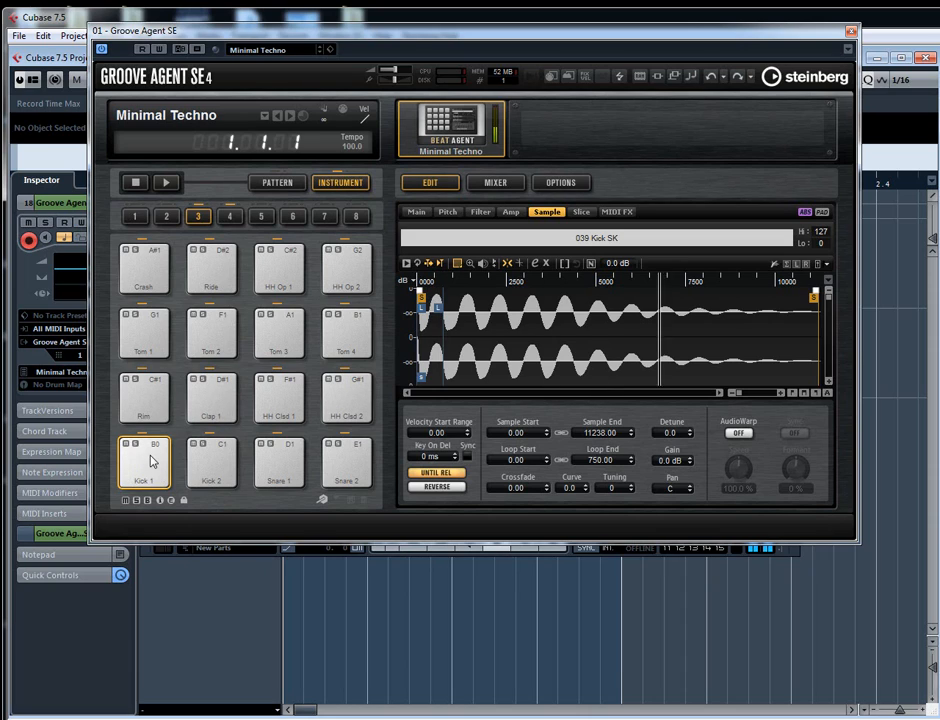
pyautogui.click(151, 460)
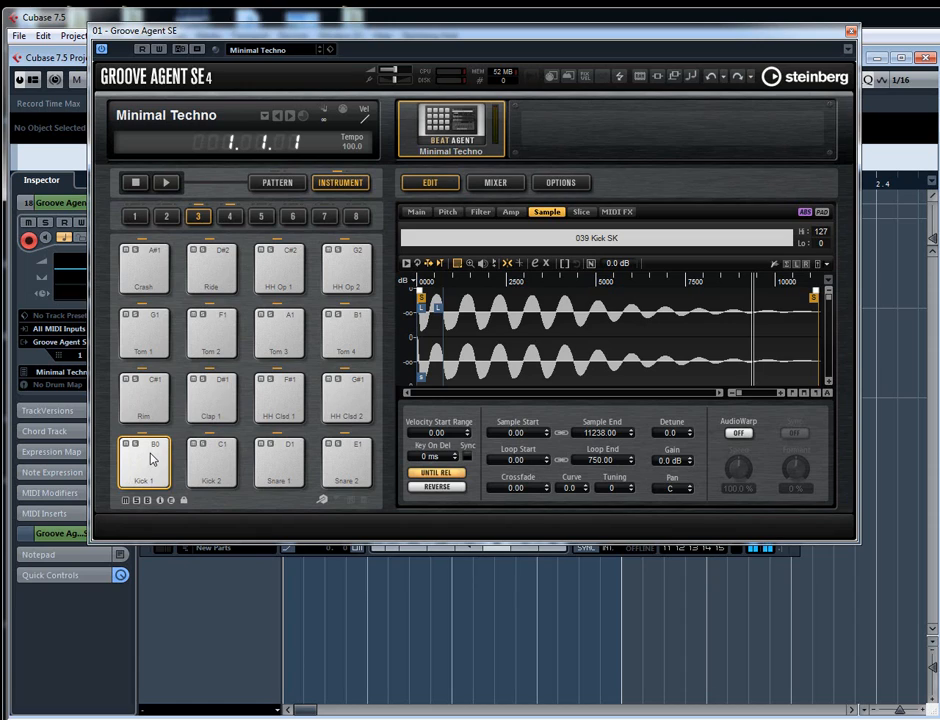
pyautogui.click(151, 460)
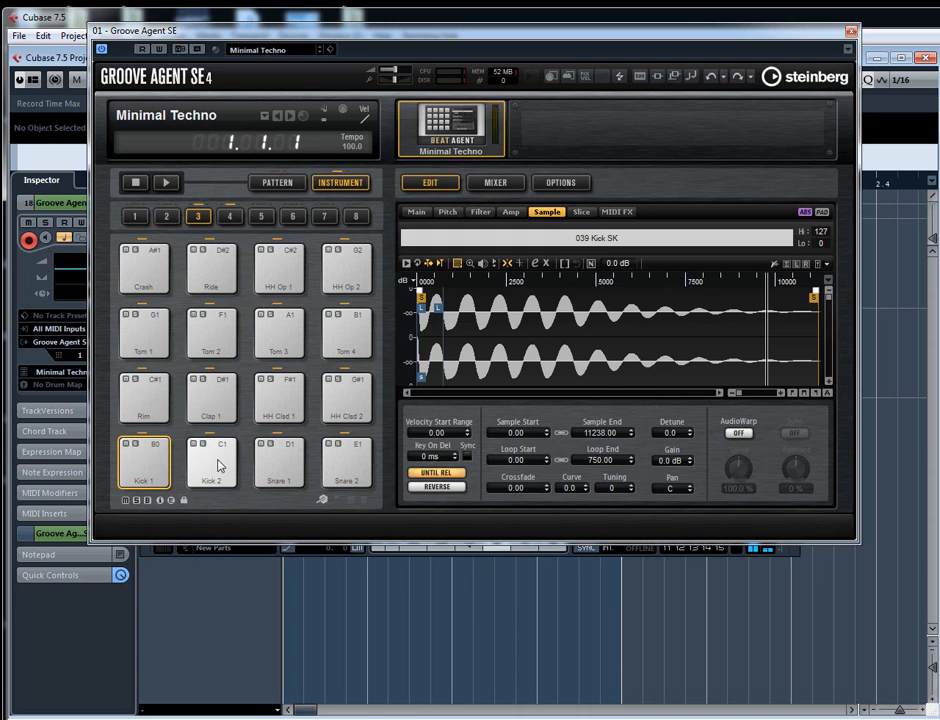
# - Select every pad in group 3 except Kick 1 and reset the selected pads
pyautogui.click(353, 474)
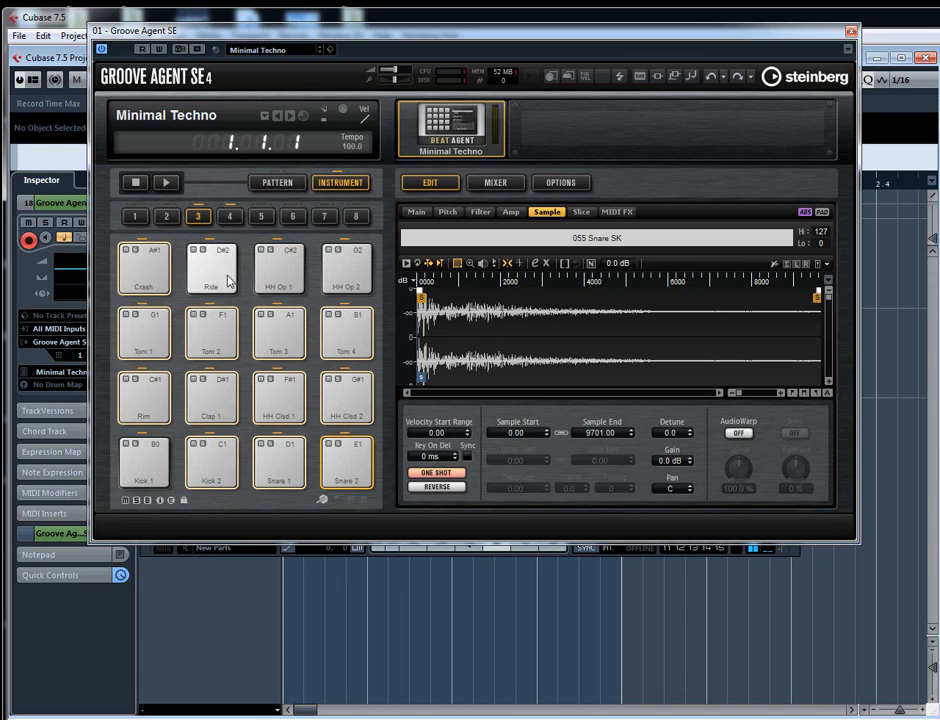
pyautogui.rightClick(348, 282)
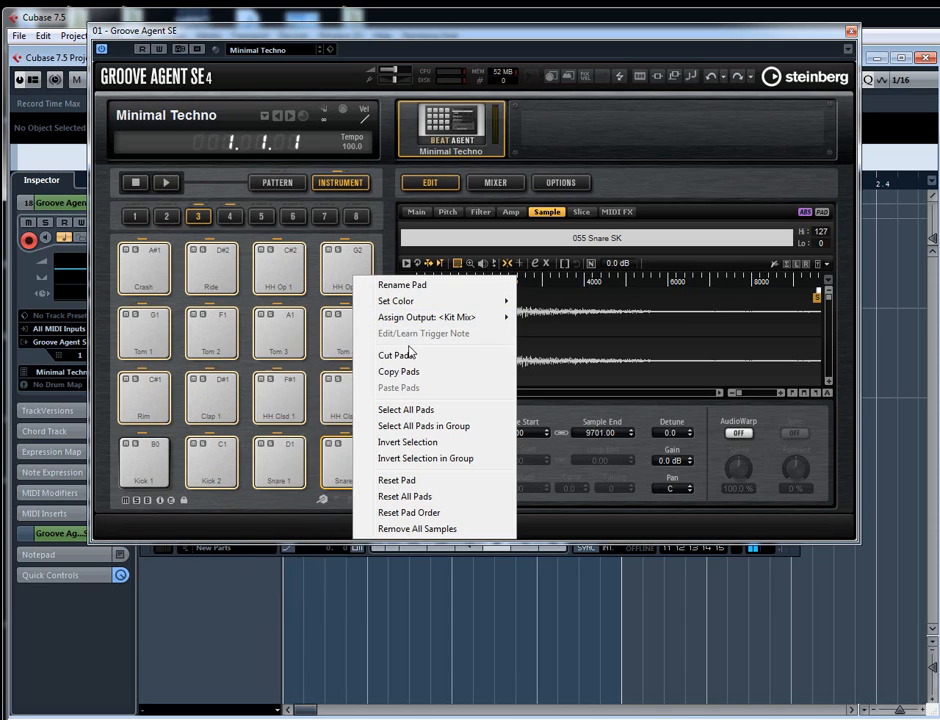
pyautogui.click(409, 481)
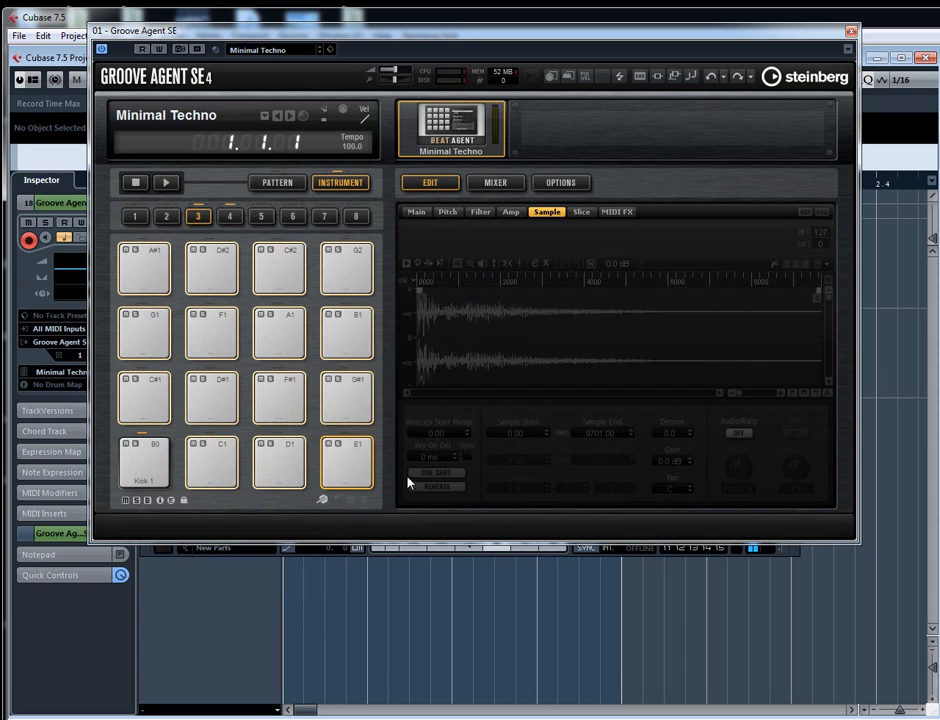
# - Move the Kick 1 sound to the C1 pad and close the Groove Agent SE editor
pyautogui.click(150, 464)
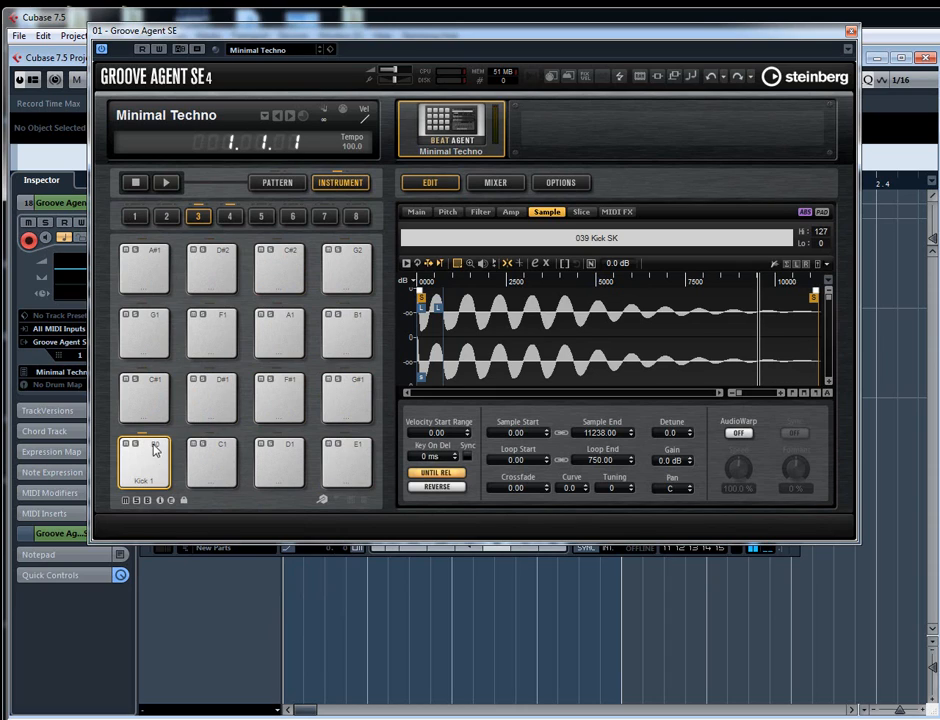
pyautogui.moveTo(152, 463); pyautogui.dragTo(208, 468)
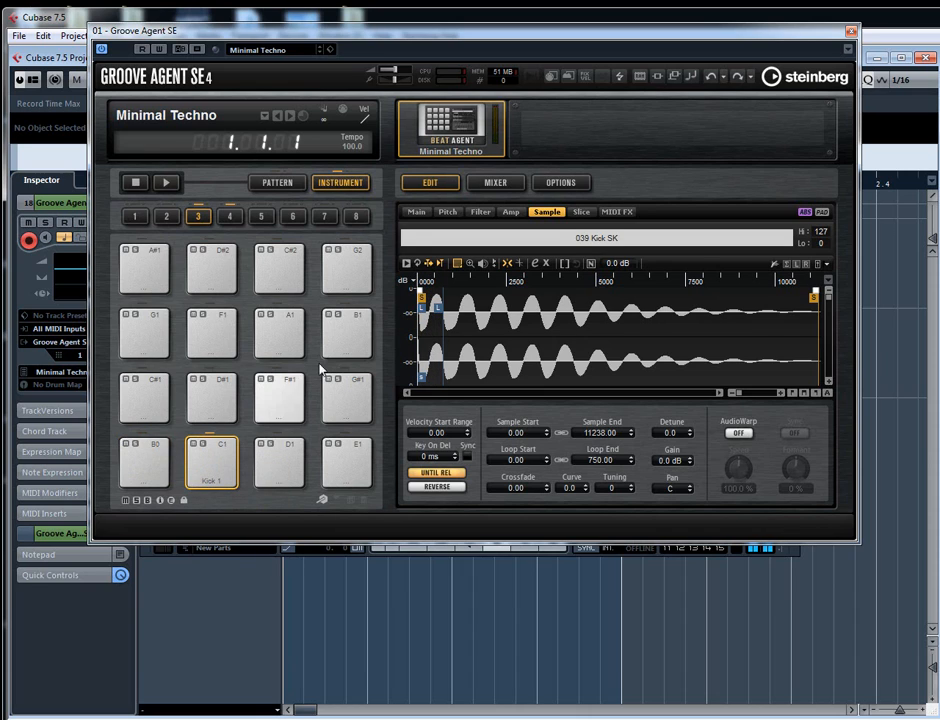
pyautogui.click(851, 32)
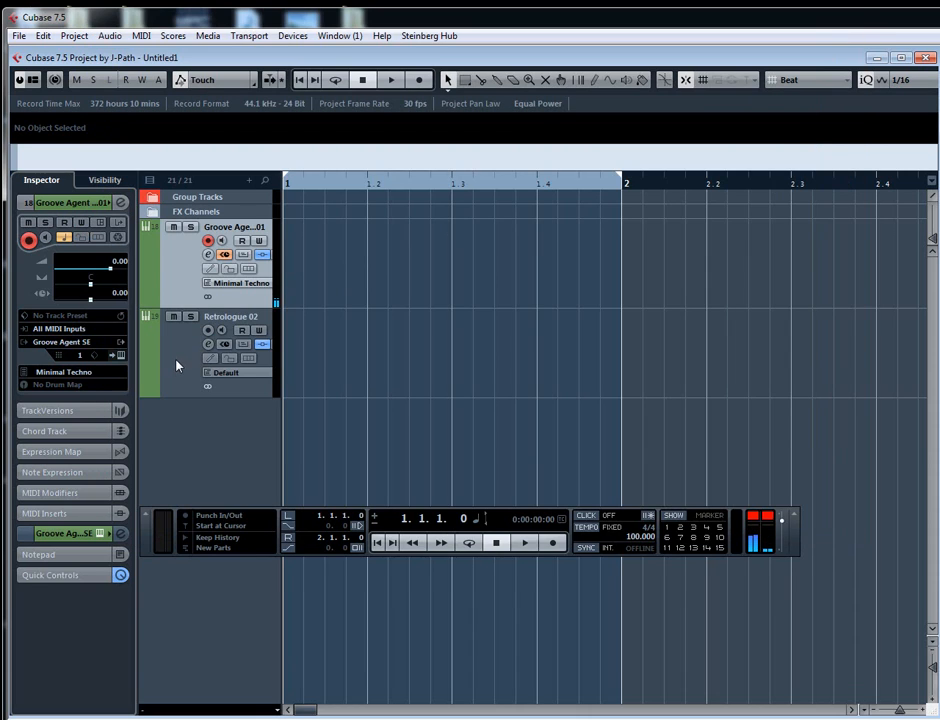
# - Open the Retrologue 02 editor, reselect the Groove Agent SE 01 track, and reopen its instrument editor
pyautogui.doubleClick(177, 361)
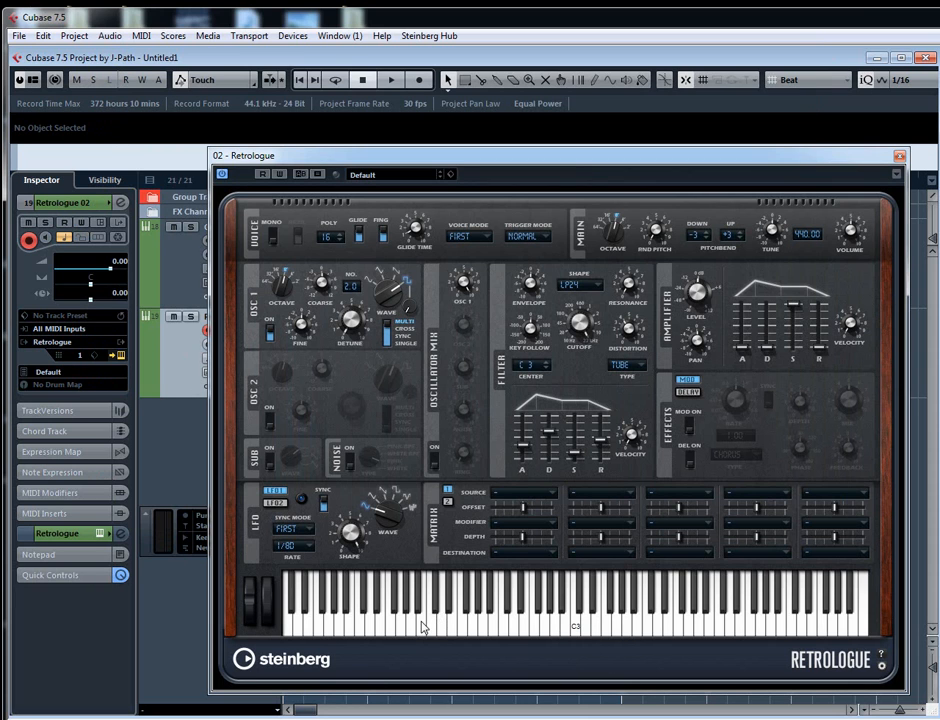
pyautogui.click(171, 269)
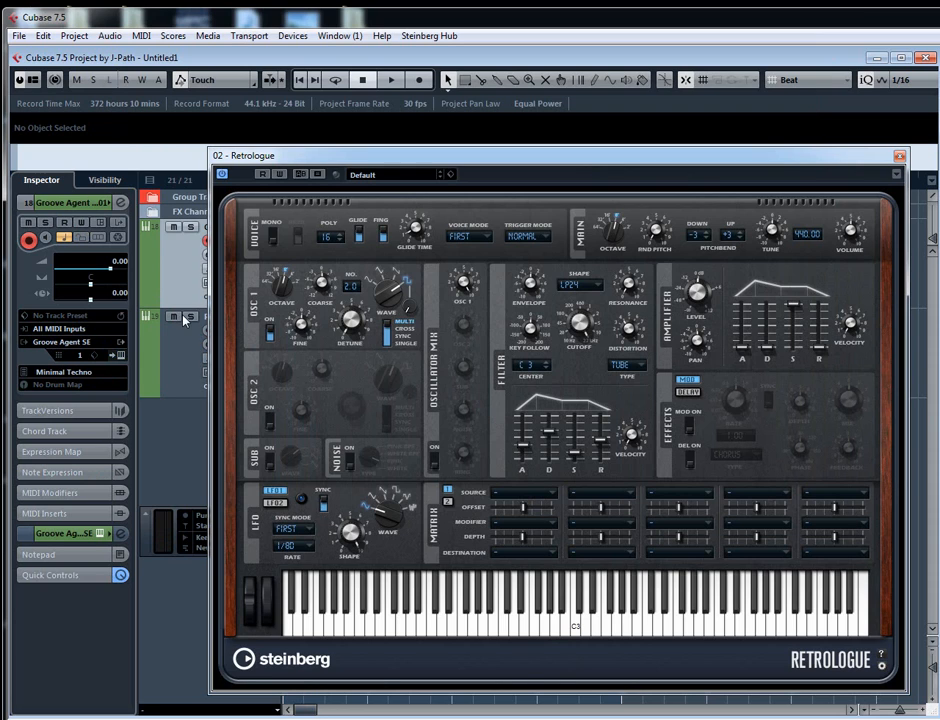
pyautogui.click(100, 535)
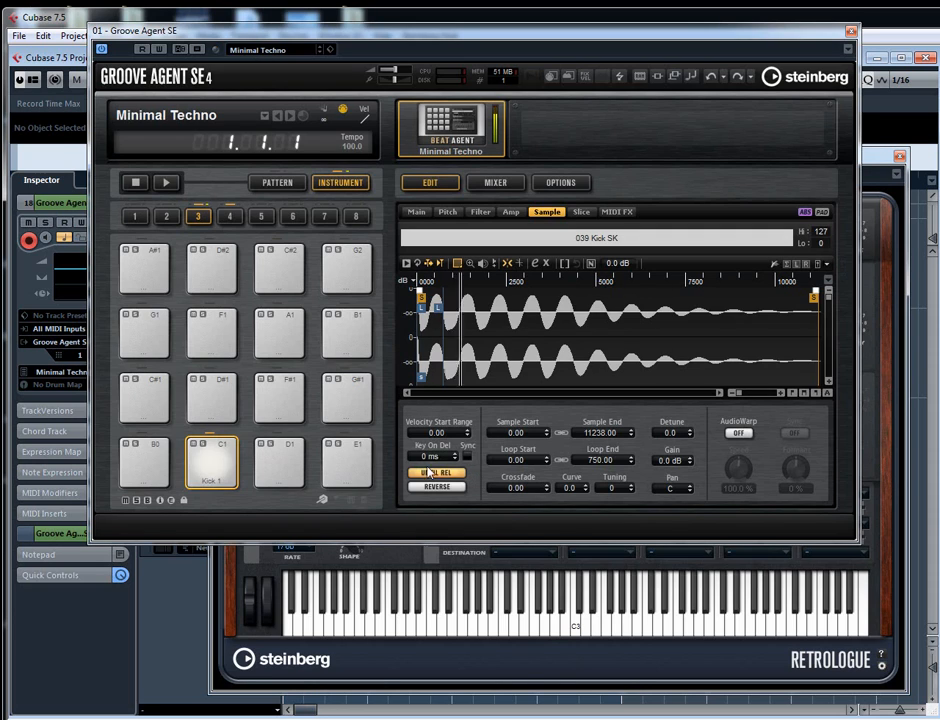
# - In Kick 1's pitch settings, set Coarse to 2 semi, enable Key Range, and set the High Key to C2
pyautogui.click(450, 213)
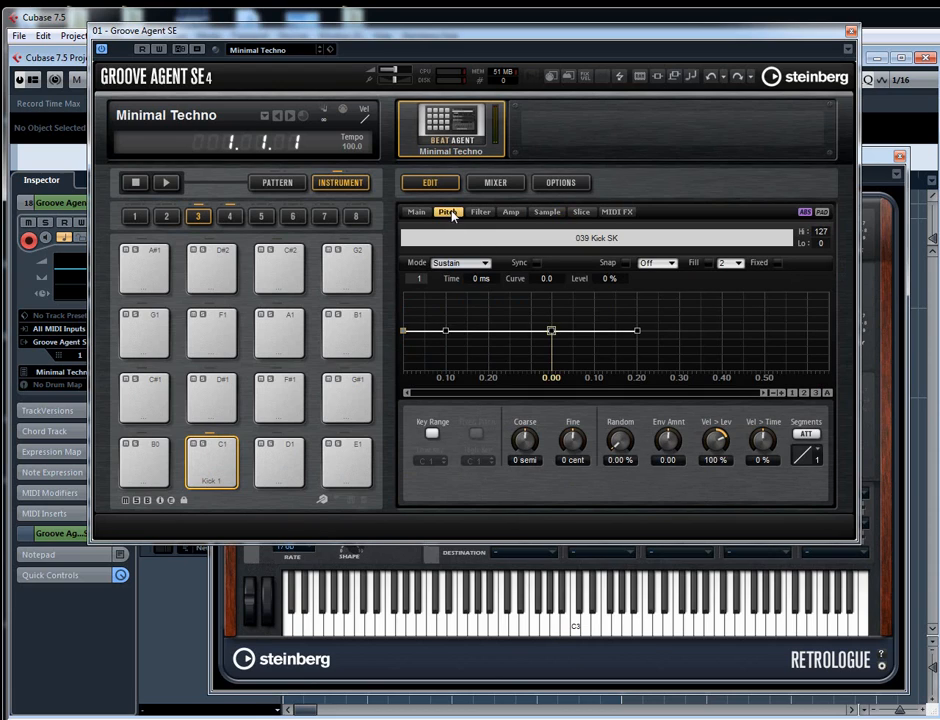
pyautogui.scroll(2, 522, 446)
pyautogui.click(431, 433)
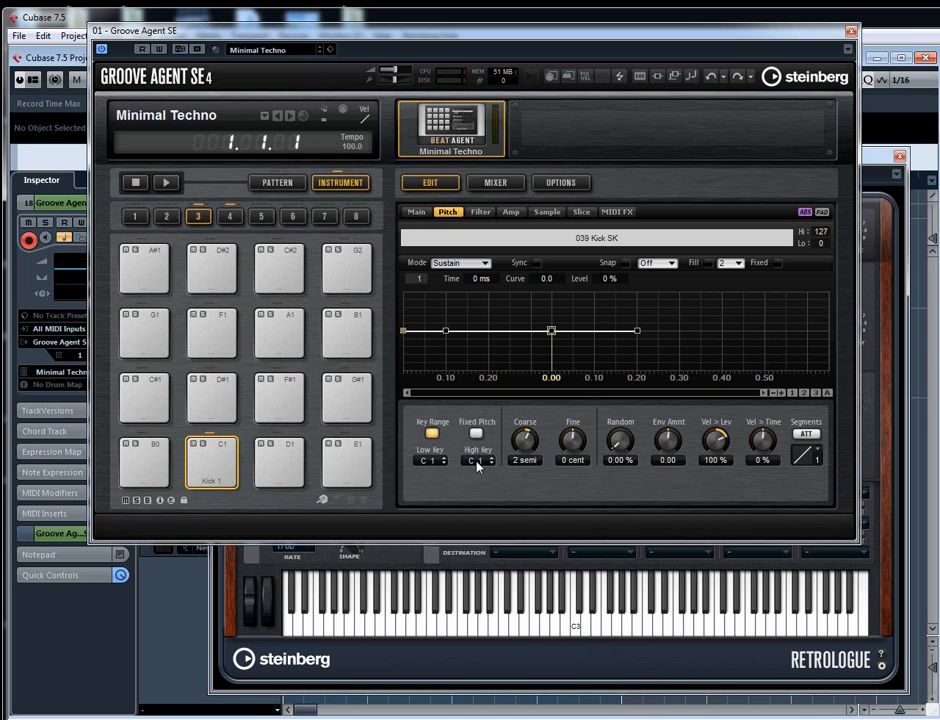
pyautogui.scroll(3, 477, 462)
pyautogui.scroll(5, 477, 462)
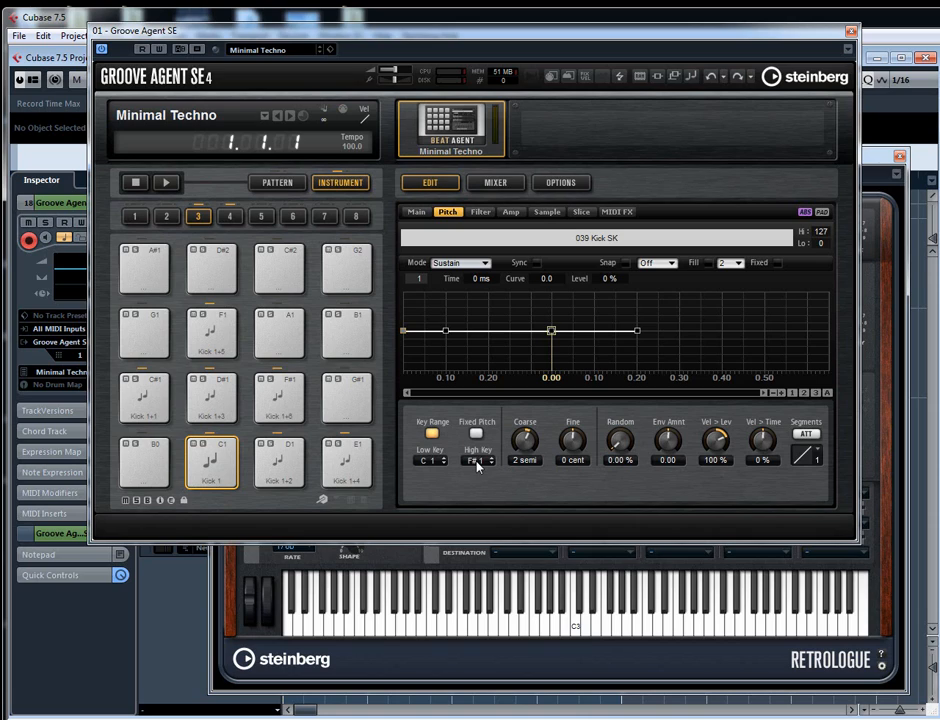
pyautogui.scroll(1, 477, 464)
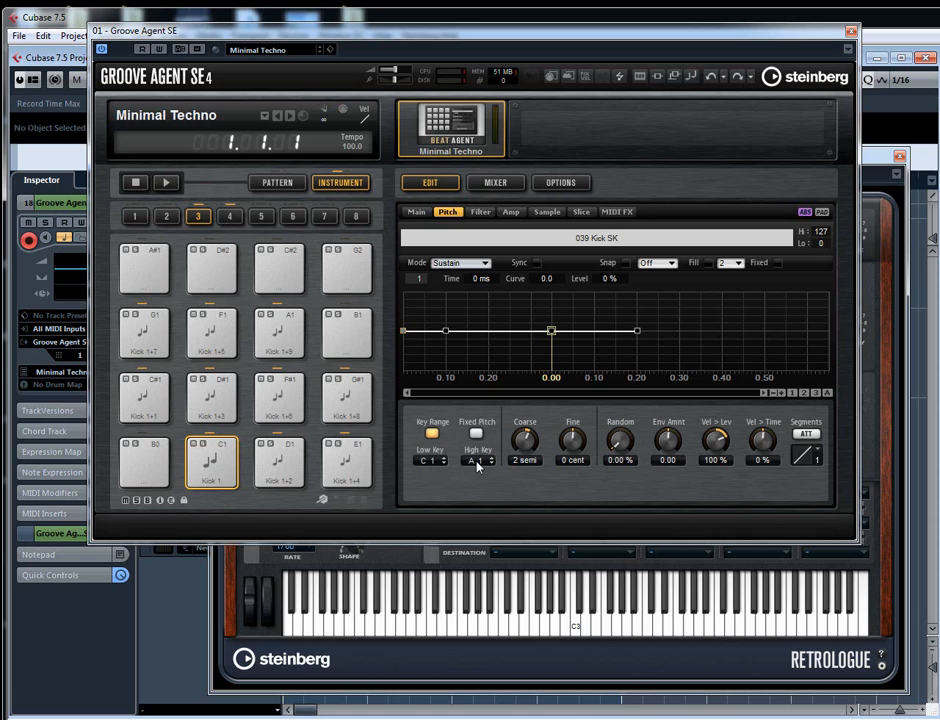
pyautogui.scroll(1, 477, 466)
pyautogui.scroll(1, 475, 465)
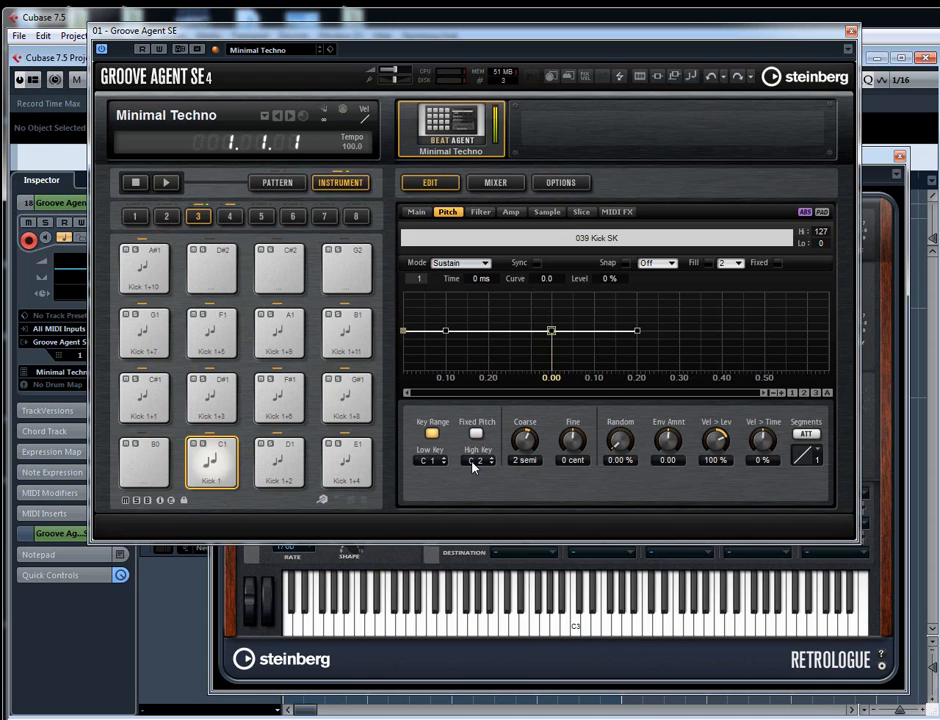
# - Check pad group 4 for key overlap at Noise Tom, play Shacker 1, and return to pad group 3
pyautogui.click(232, 217)
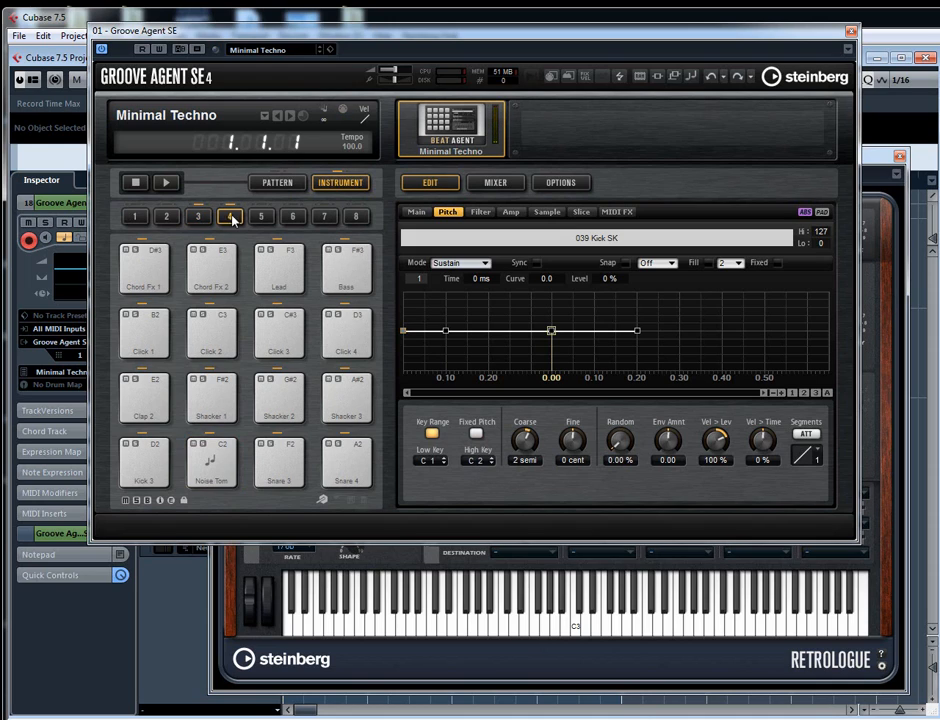
pyautogui.click(198, 216)
pyautogui.click(229, 217)
pyautogui.click(205, 480)
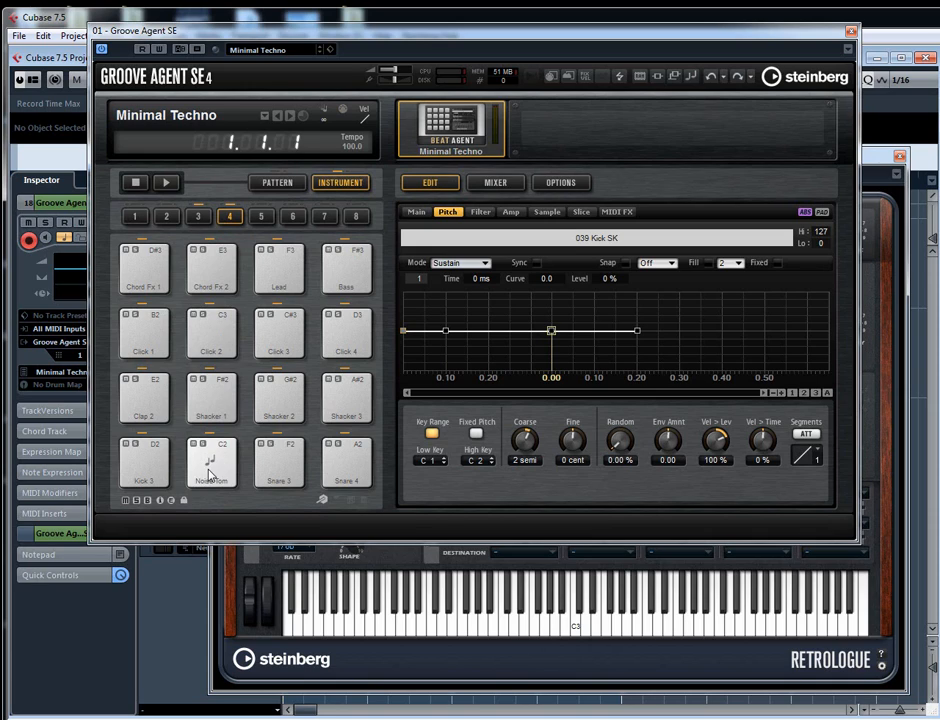
pyautogui.click(215, 410)
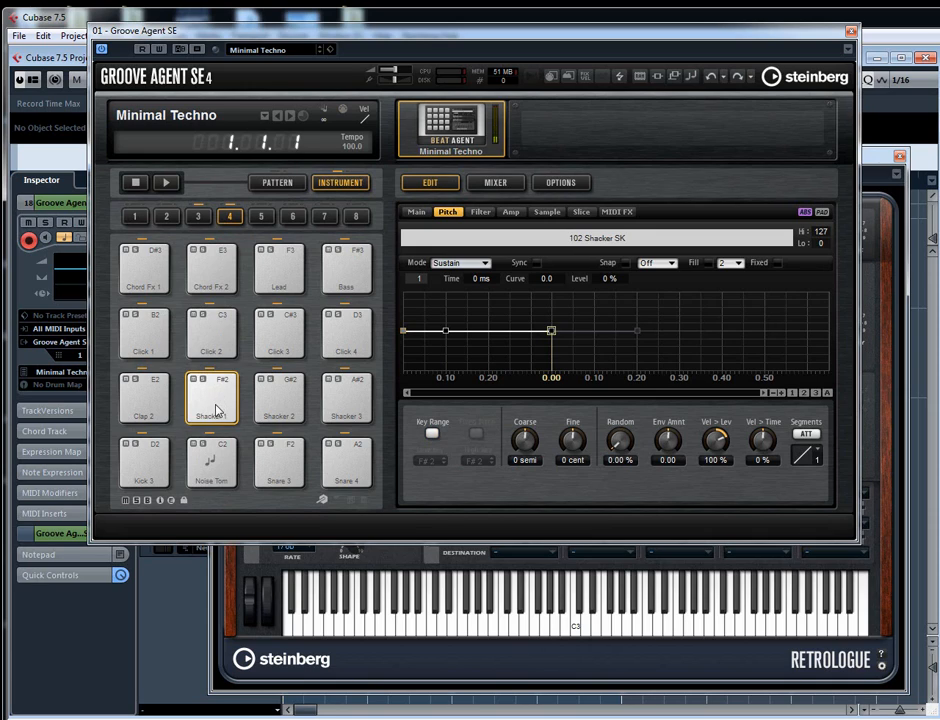
pyautogui.click(201, 217)
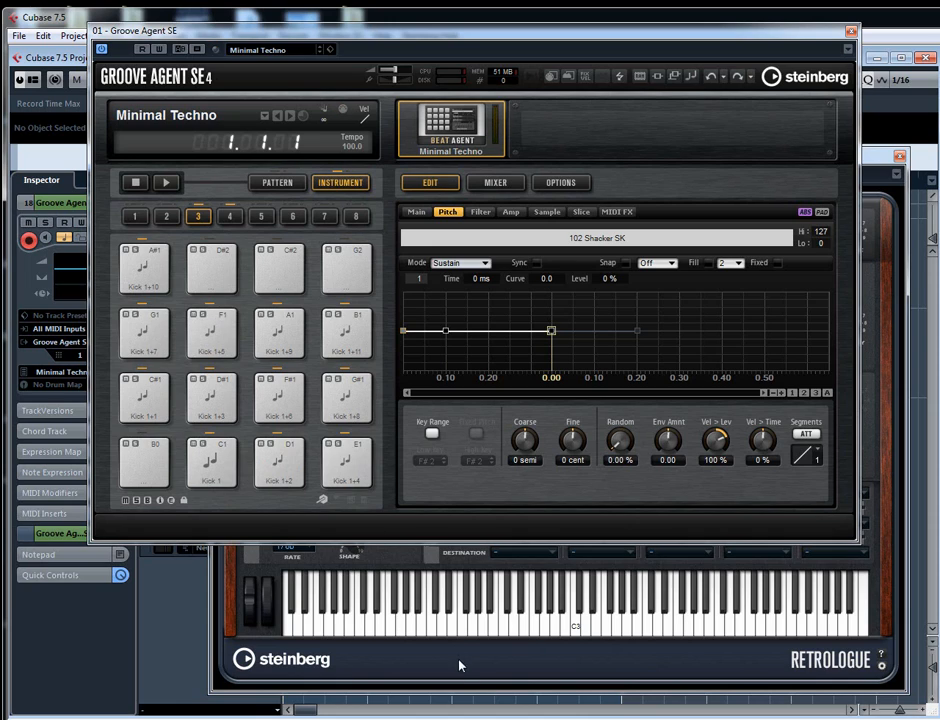
# - Close the Groove Agent SE editor, select the Retrologue 02 track, and close the Retrologue editor
pyautogui.click(850, 32)
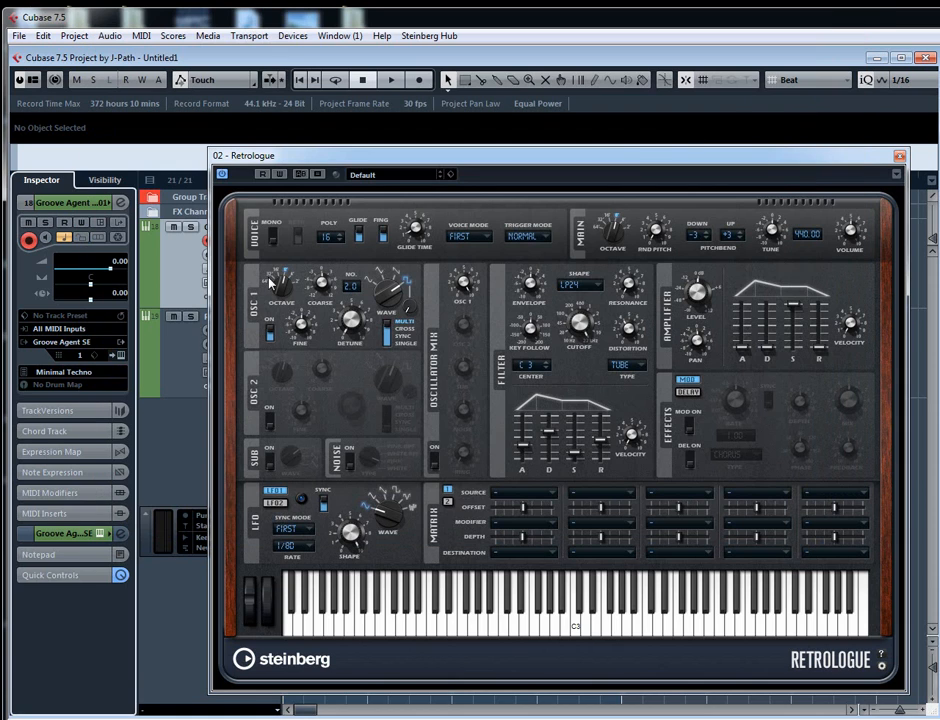
pyautogui.click(181, 358)
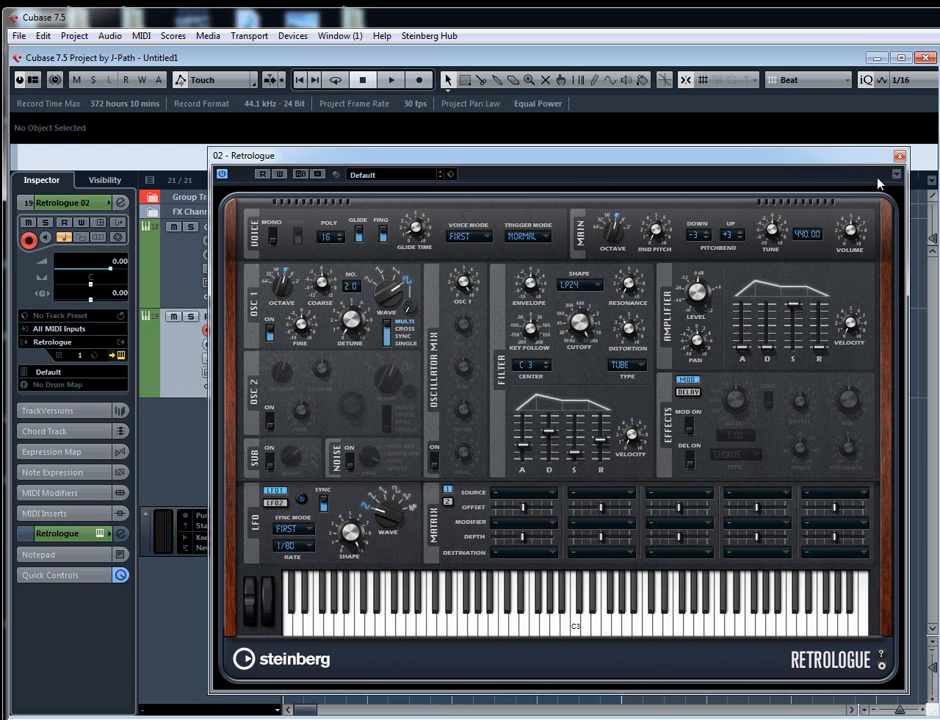
pyautogui.click(899, 157)
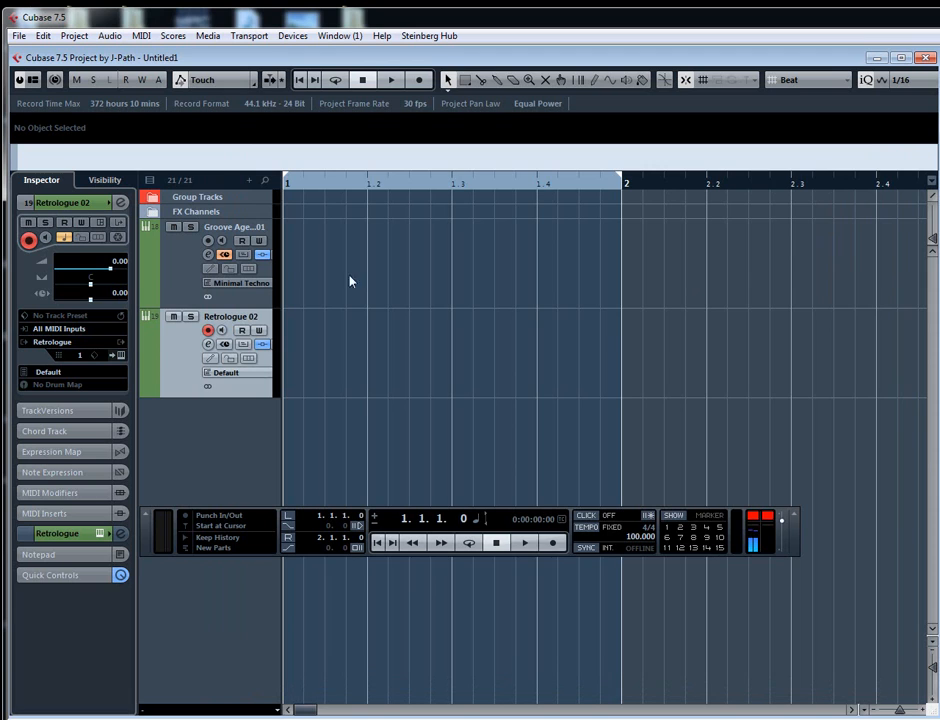
# - Reopen the Groove Agent SE 01 instrument editor, show the main sample settings, and select and play Kick 1 in pad group 3
pyautogui.click(162, 282)
pyautogui.click(249, 269)
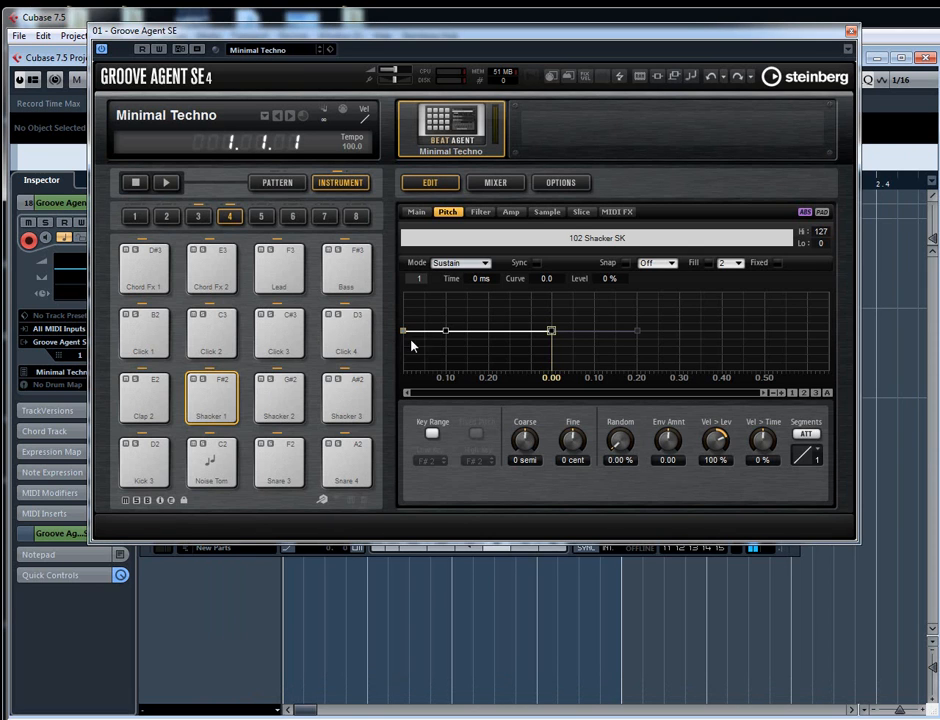
pyautogui.click(416, 211)
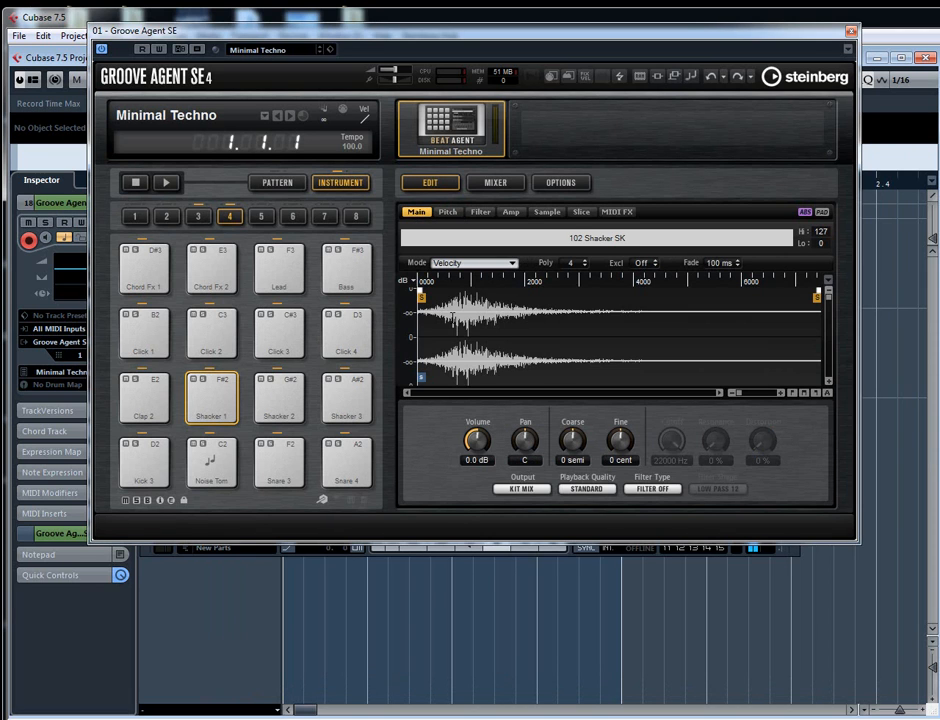
pyautogui.click(198, 216)
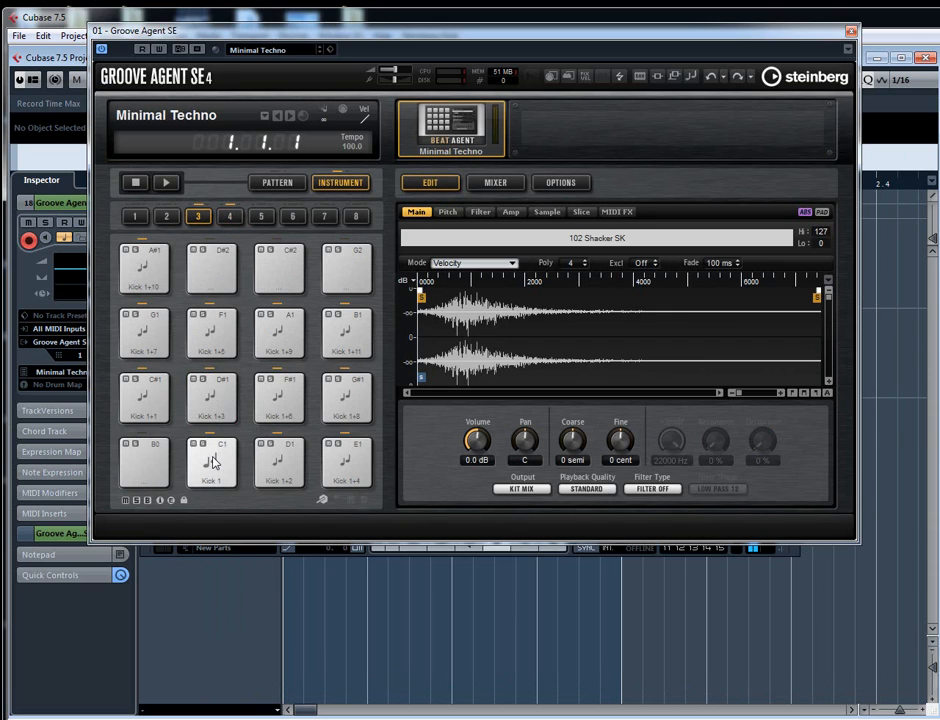
pyautogui.click(212, 461)
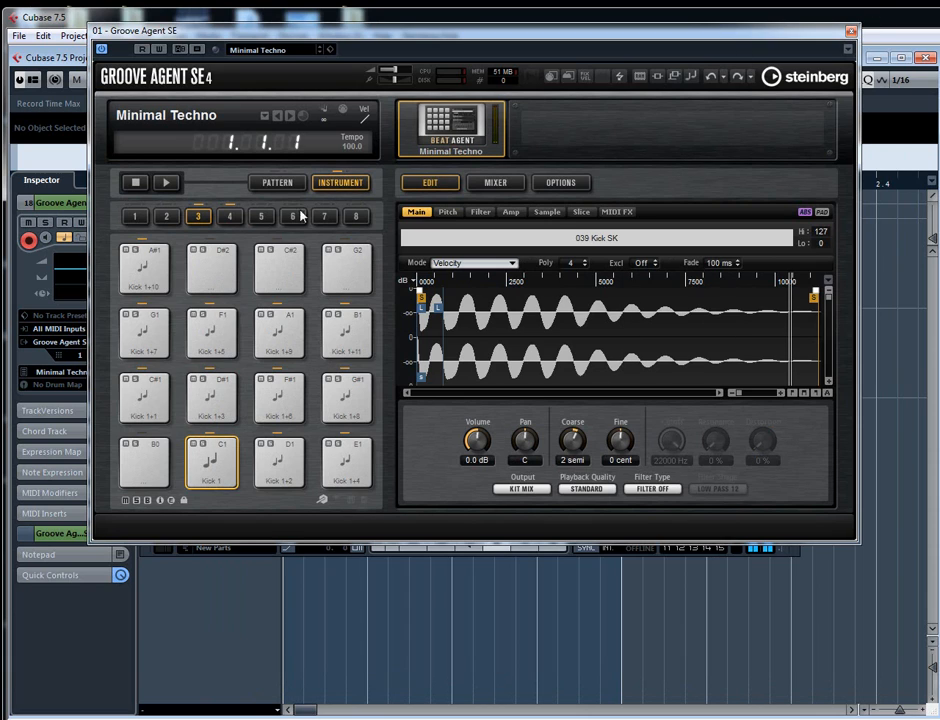
# - Audition pads in group 4, including Lead, Snare 4 and Noise Tom, ending on Kick 3
pyautogui.click(229, 216)
pyautogui.click(279, 270)
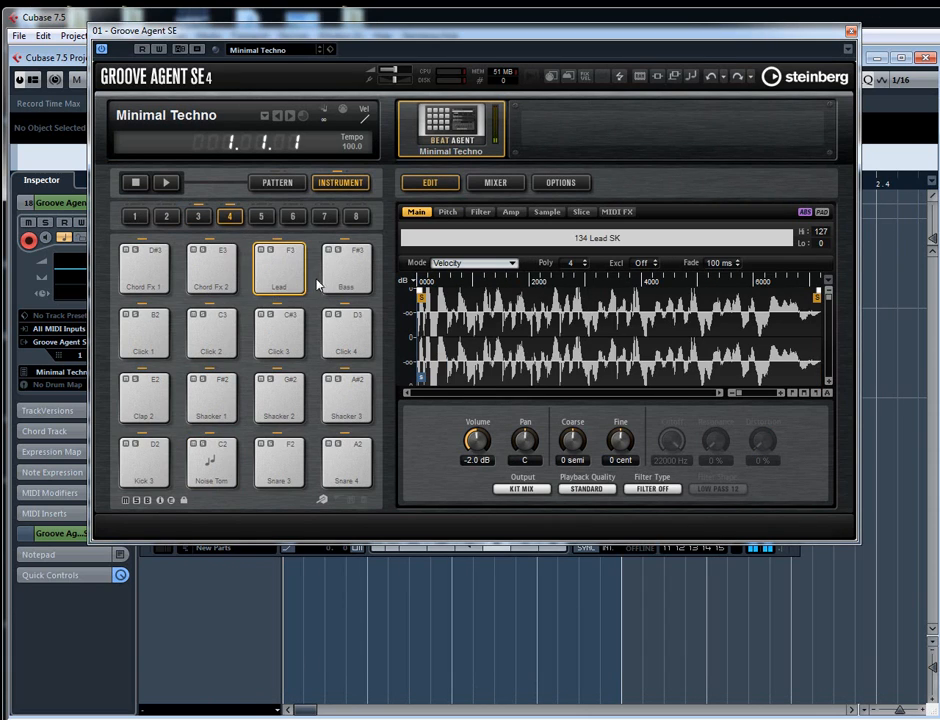
pyautogui.click(343, 342)
pyautogui.click(345, 405)
pyautogui.click(346, 462)
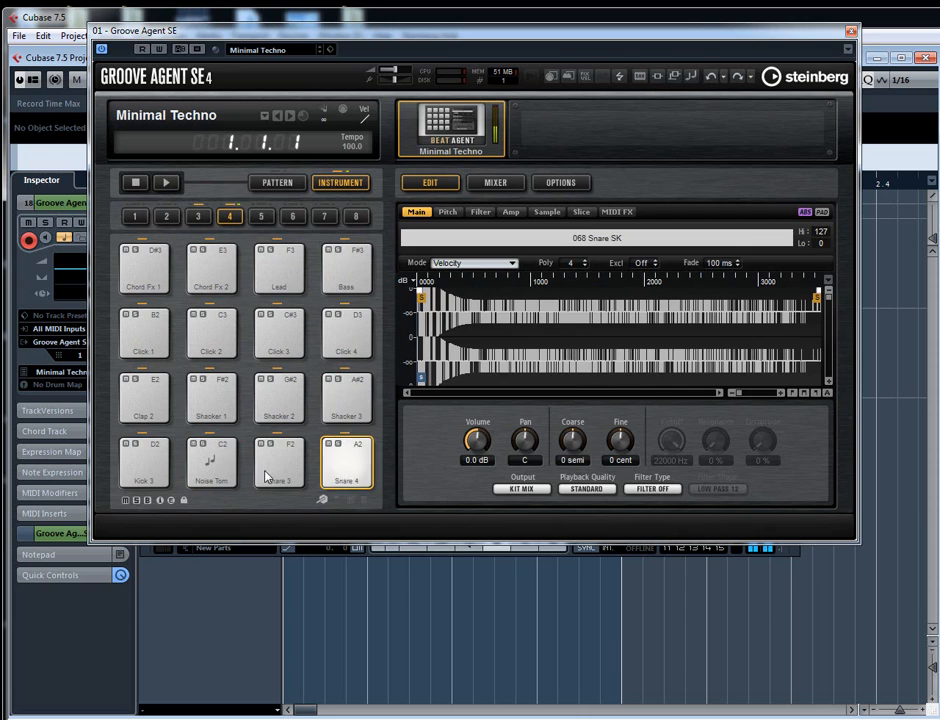
pyautogui.click(198, 472)
pyautogui.click(145, 472)
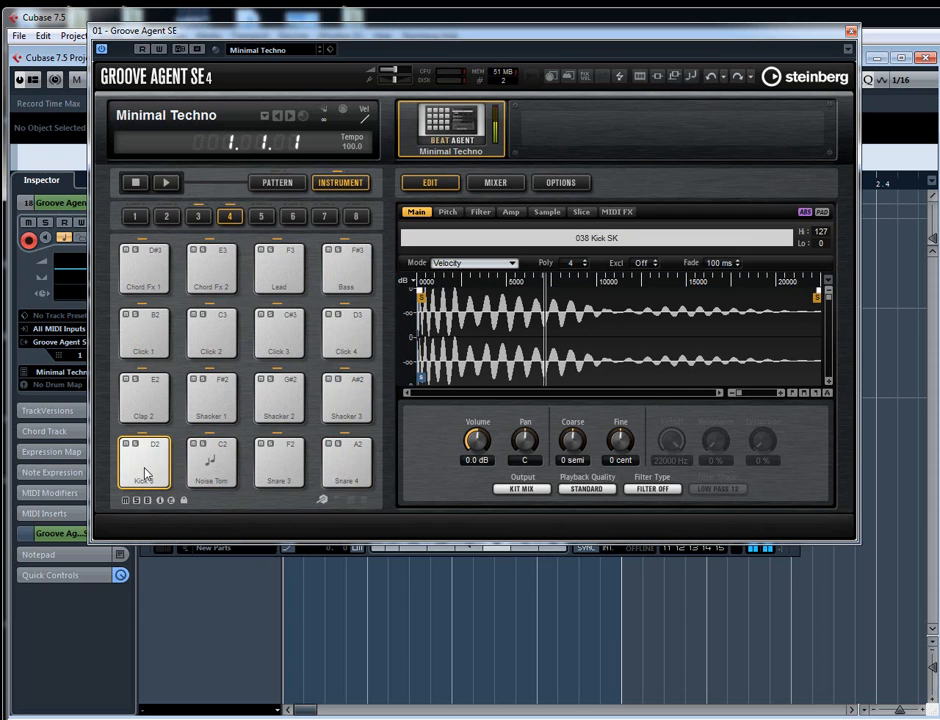
# - Shorten Kick 3 with a long fade-out and a sample end at about 8500 on the ruler, play it, and close the editor
pyautogui.moveTo(819, 289); pyautogui.dragTo(657, 293)
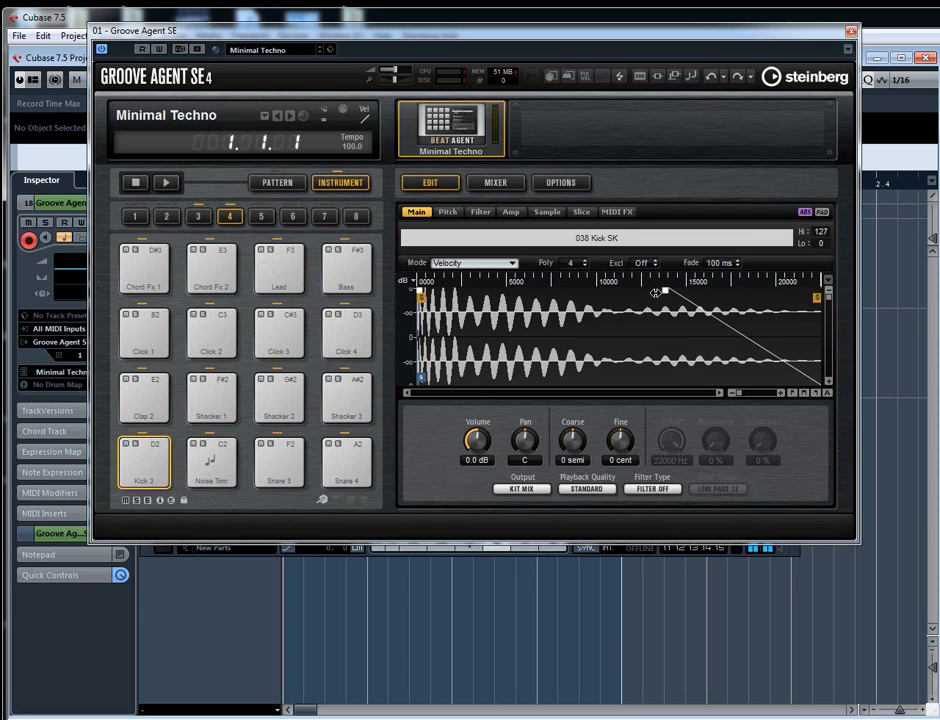
pyautogui.moveTo(817, 298); pyautogui.dragTo(571, 300)
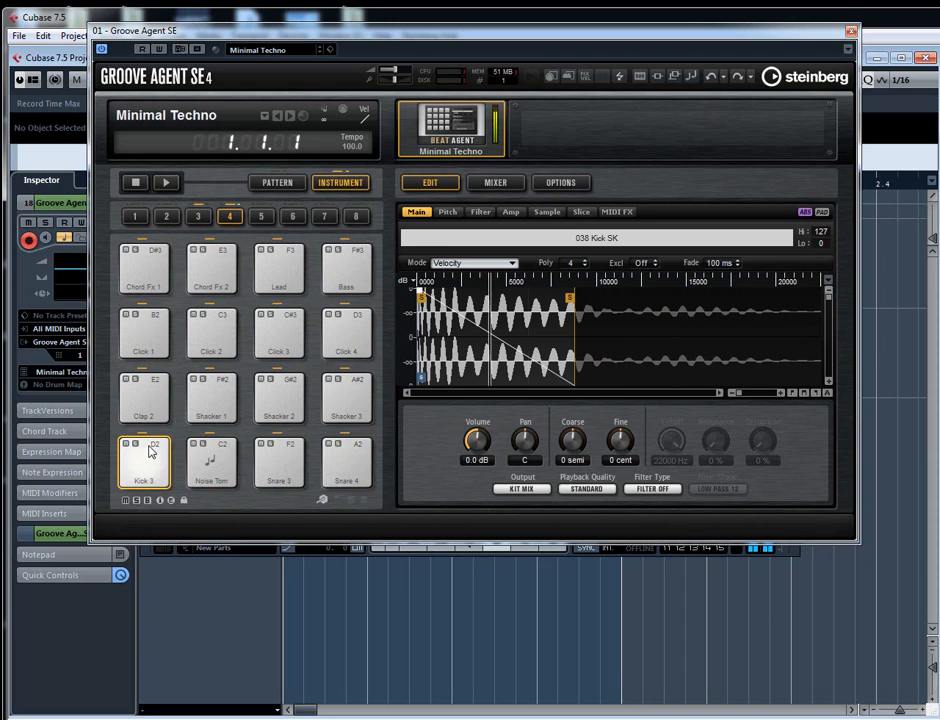
pyautogui.click(149, 455)
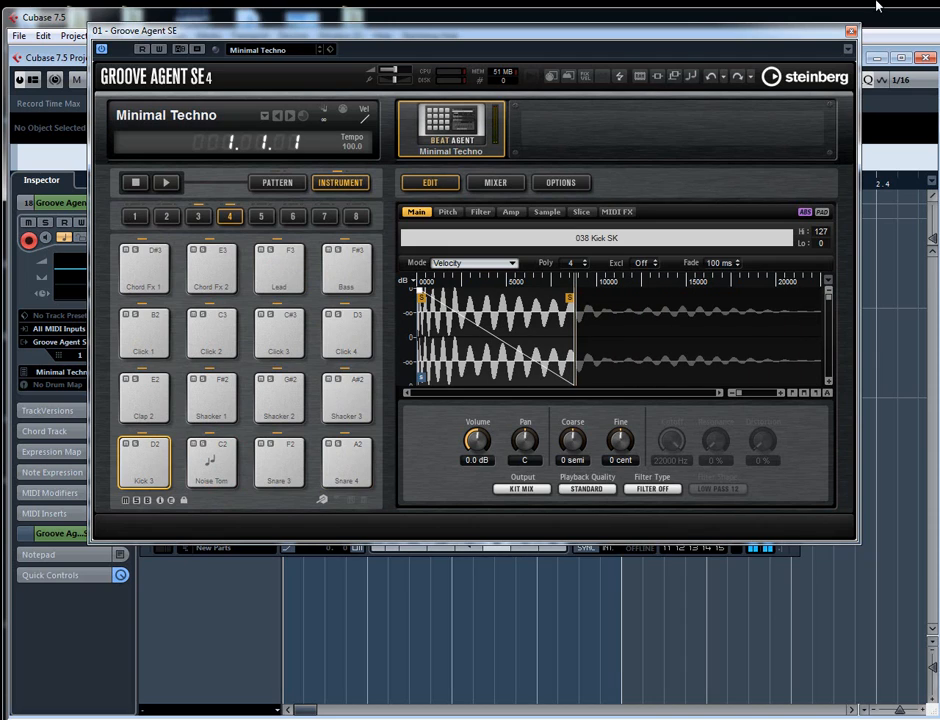
pyautogui.click(851, 32)
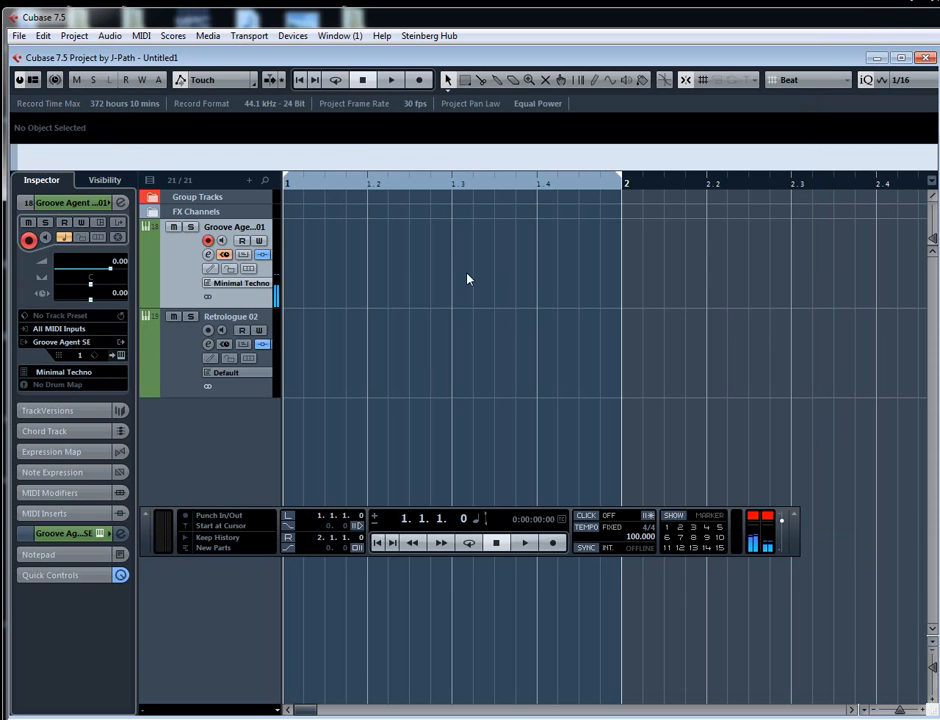
# - Draw an empty one-bar MIDI part at bar 1 on the Groove Agent SE 01 track
pyautogui.rightClick(552, 279)
pyautogui.click(623, 275)
pyautogui.rightClick(292, 279)
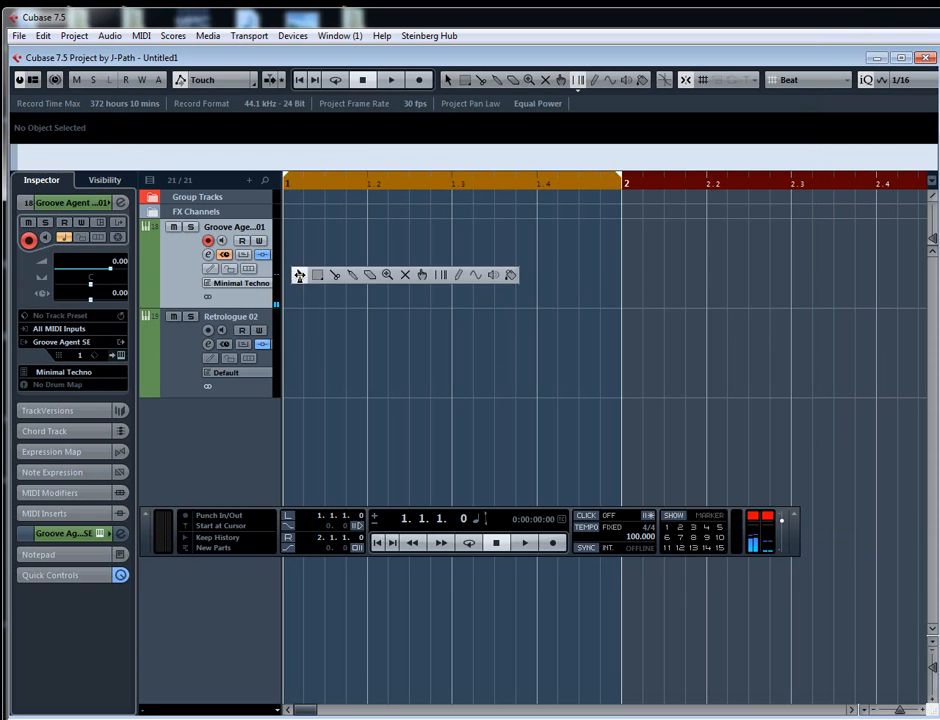
pyautogui.click(459, 275)
pyautogui.moveTo(297, 268); pyautogui.dragTo(600, 266)
pyautogui.click(394, 258)
pyautogui.hotkey('ctrl', 'z')
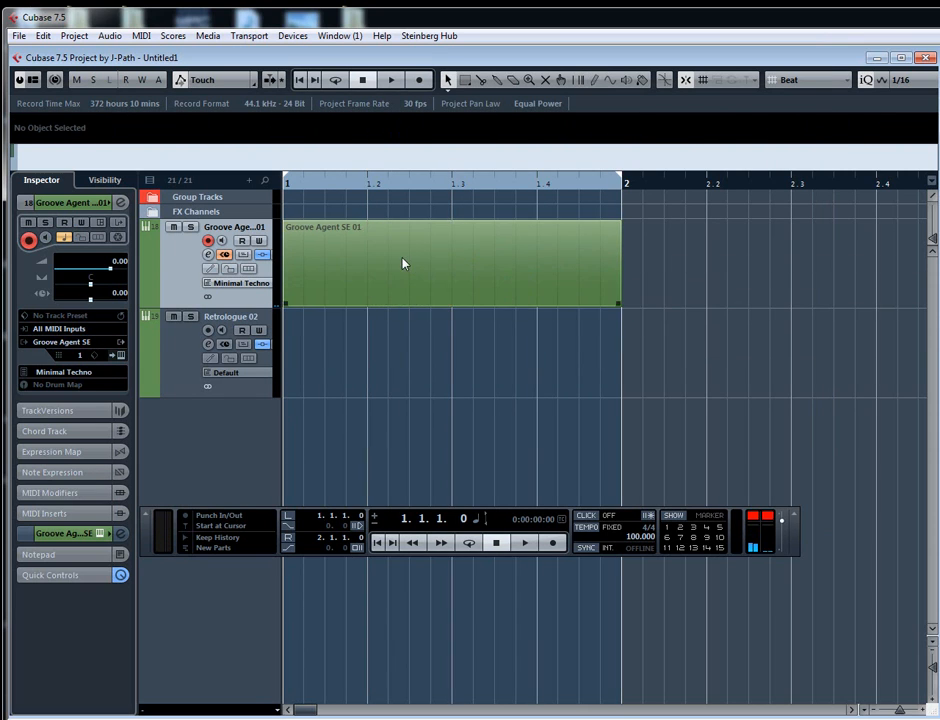
# - Open the new part in the Key Editor and draw a sixteenth-length D2 note at 1.1.1
pyautogui.doubleClick(402, 262)
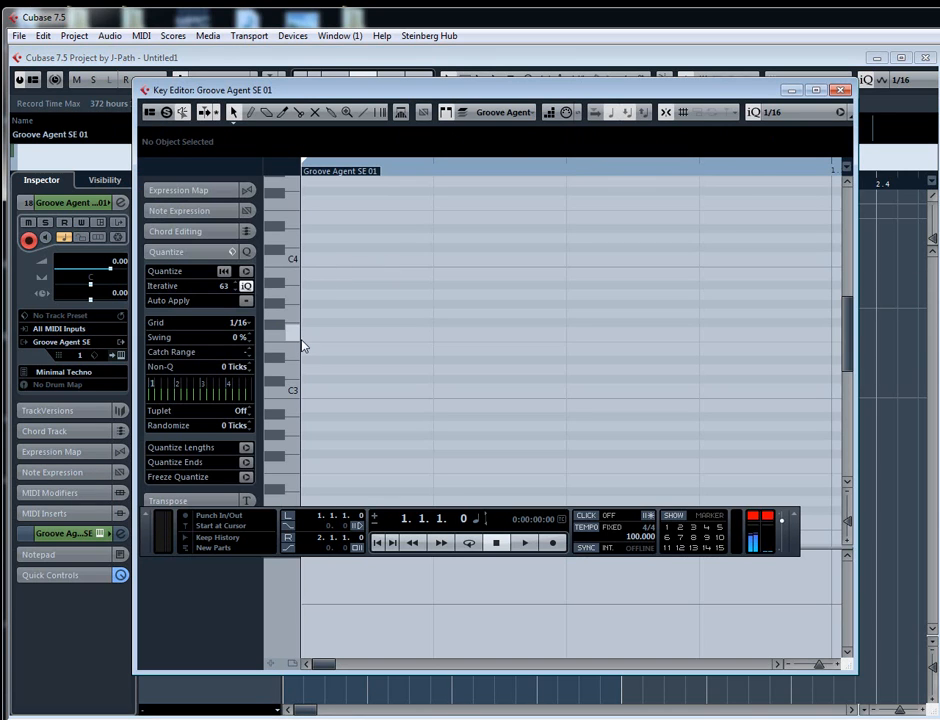
pyautogui.scroll(-5, 300, 342)
pyautogui.rightClick(345, 288)
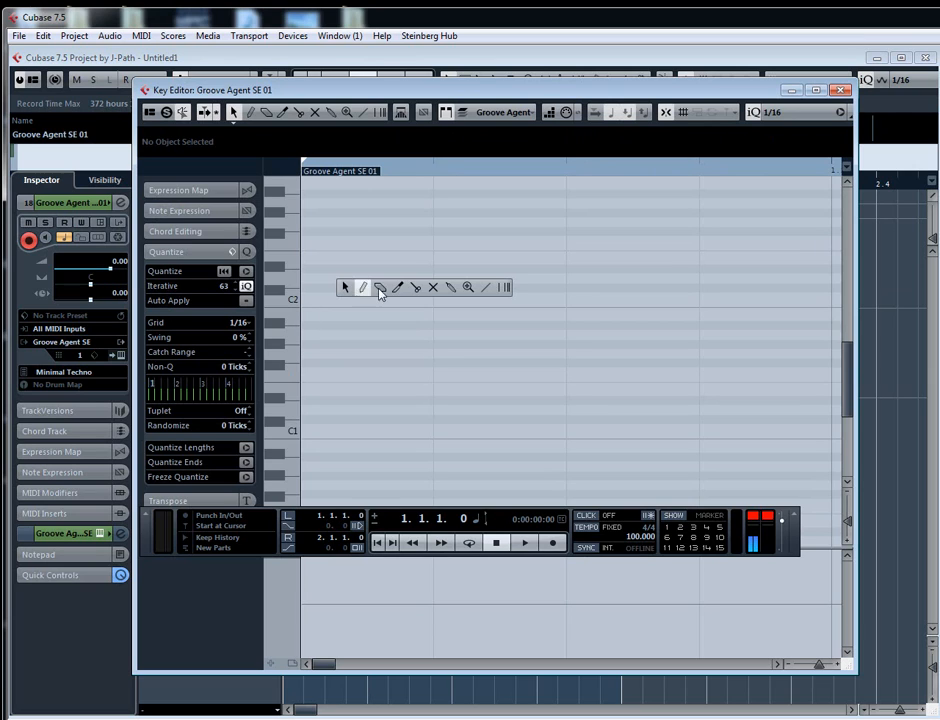
pyautogui.click(365, 290)
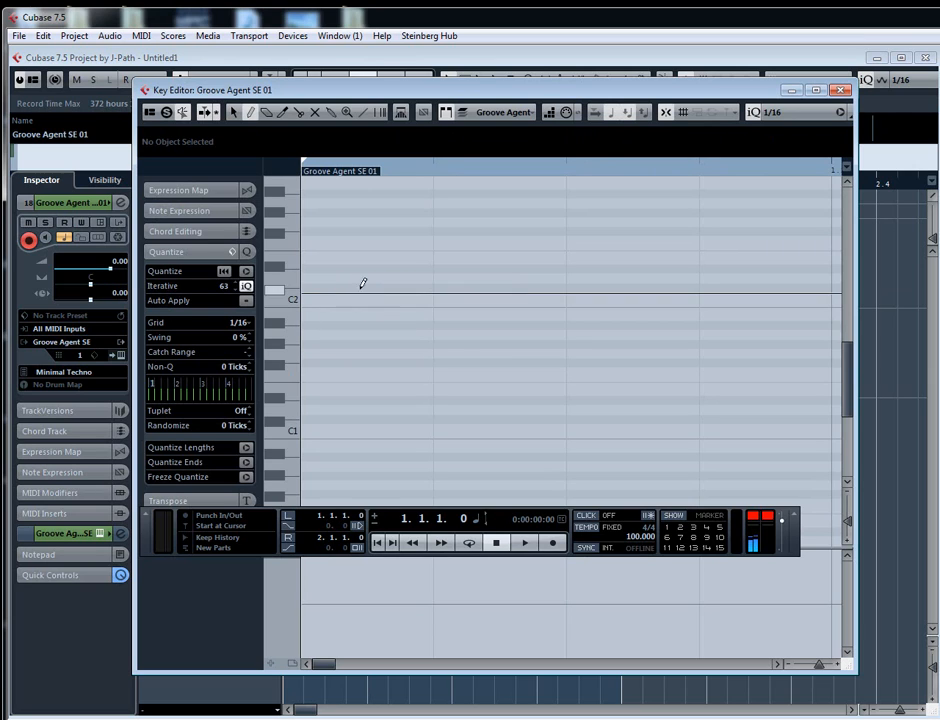
pyautogui.moveTo(306, 278)
pyautogui.mouseDown()
pyautogui.moveTo(430, 278)
pyautogui.moveTo(420, 286)
pyautogui.mouseUp()
pyautogui.press('g')
pyautogui.press('g')
pyautogui.press('g')
pyautogui.press('g')
pyautogui.press('g')
pyautogui.press('g')
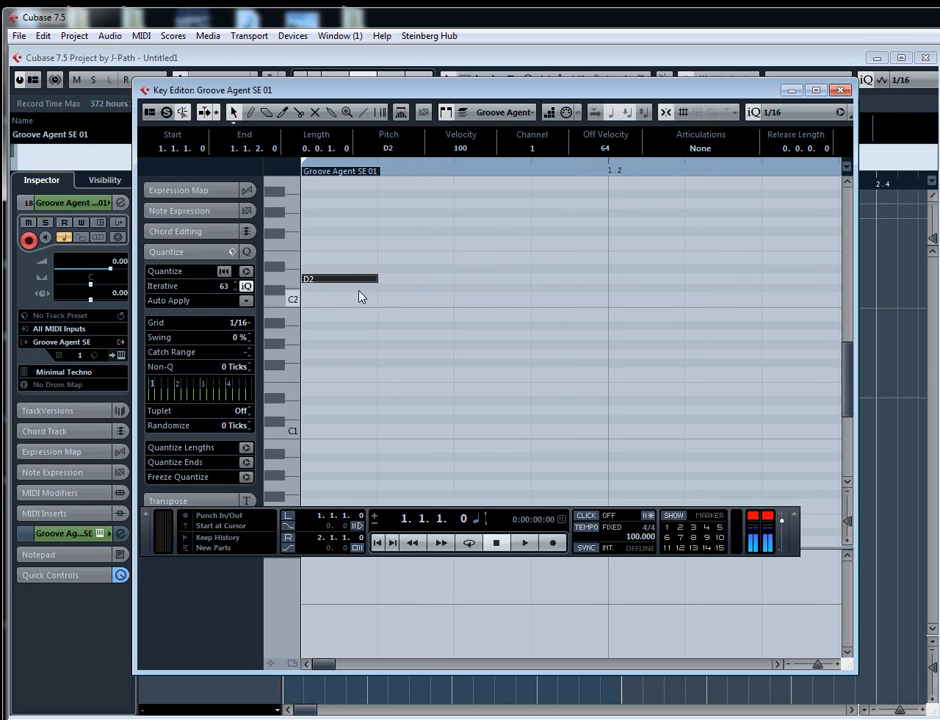
# - Copy the D2 note to every eighth through 1.2.3, and set the right locator to 1.3.1
pyautogui.click(353, 286)
pyautogui.click(312, 279)
pyautogui.moveTo(312, 278); pyautogui.dragTo(388, 281)
pyautogui.moveTo(424, 284); pyautogui.dragTo(447, 281)
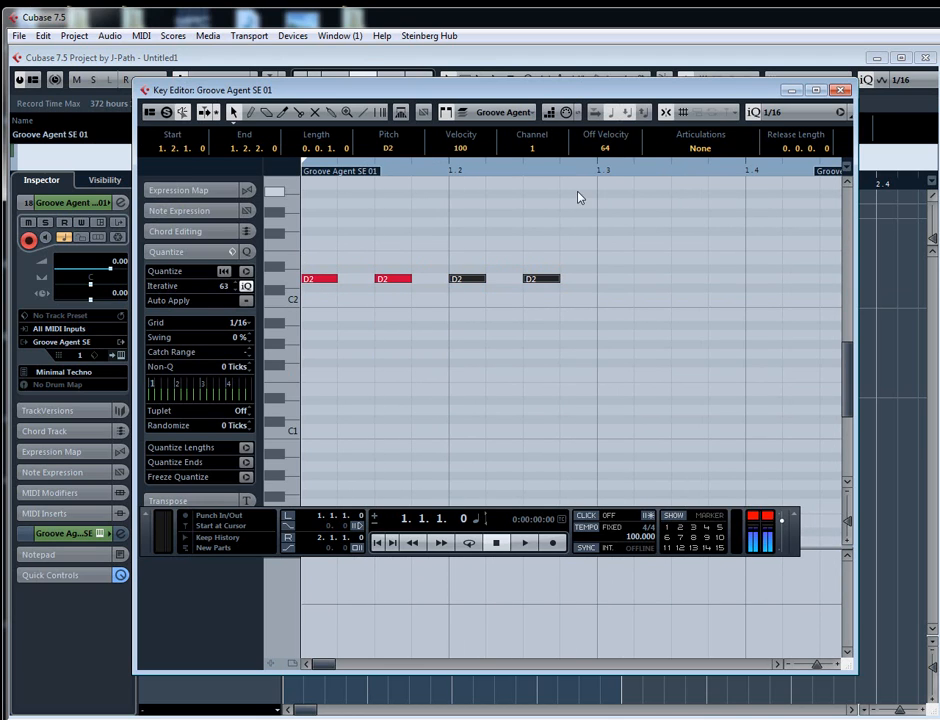
pyautogui.keyDown('alt'); pyautogui.click(599, 169); pyautogui.keyUp('alt')
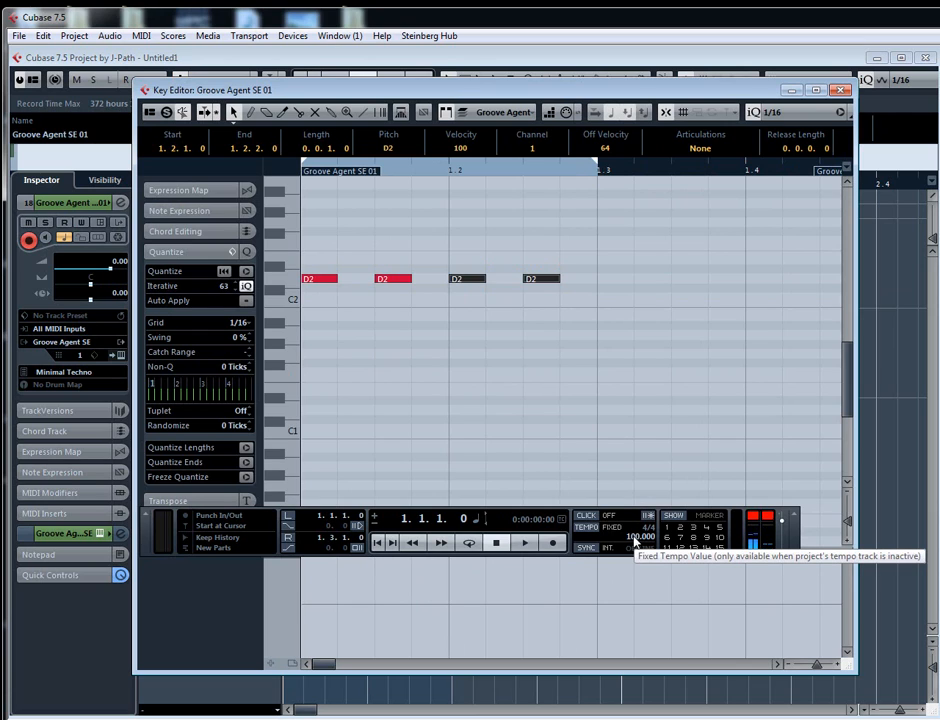
# - Move the second D2 note up to E2 at 1.2.1 in place of the D2 there, playing the pattern to check it
pyautogui.click(405, 306)
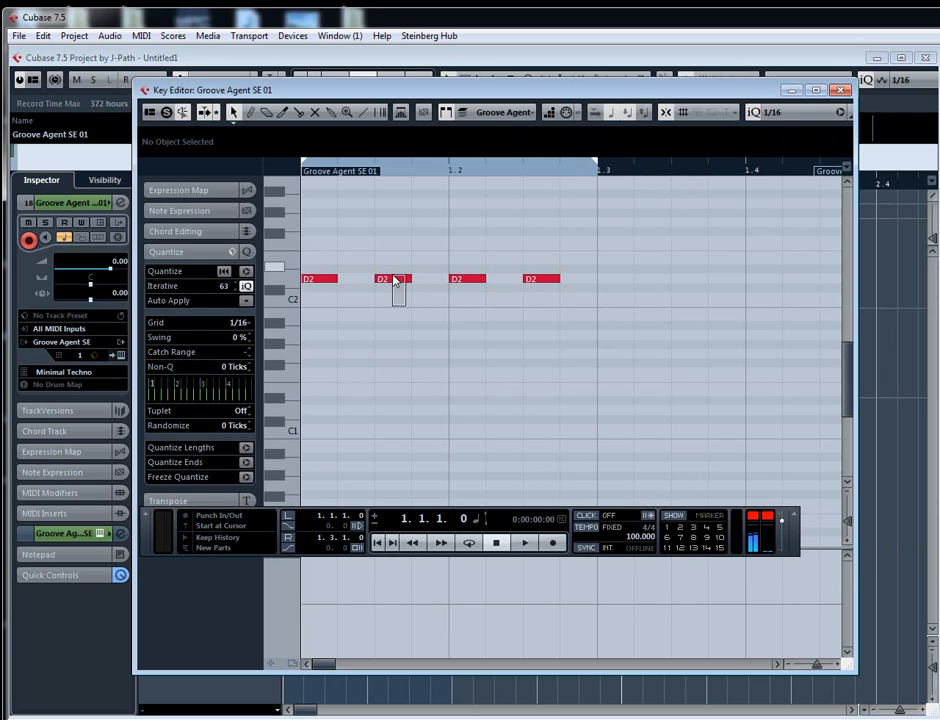
pyautogui.click(395, 280)
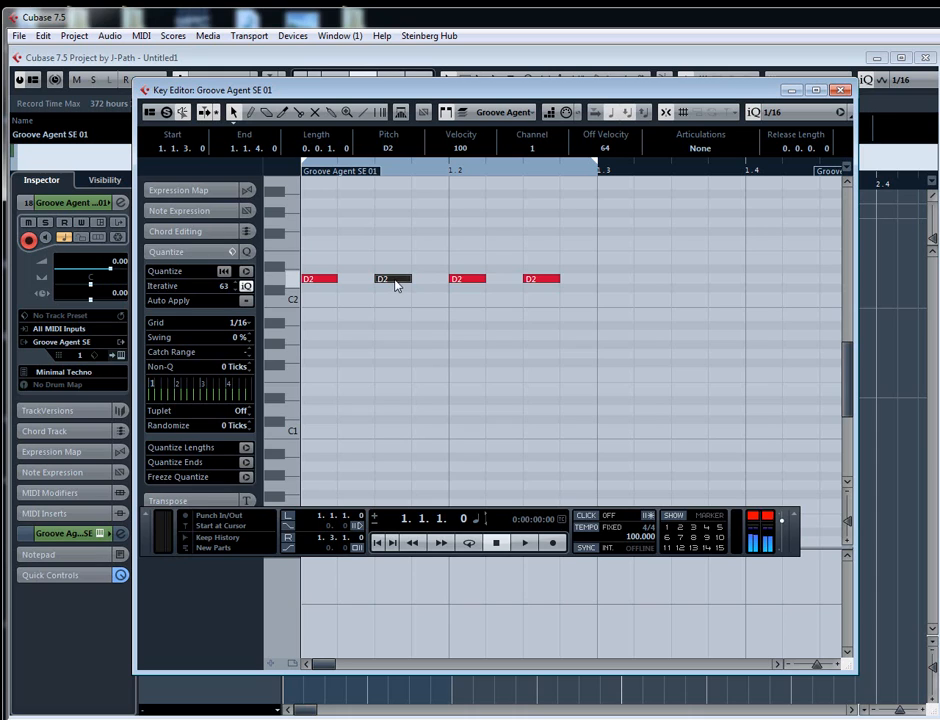
pyautogui.moveTo(395, 287); pyautogui.dragTo(428, 268)
pyautogui.press('space')
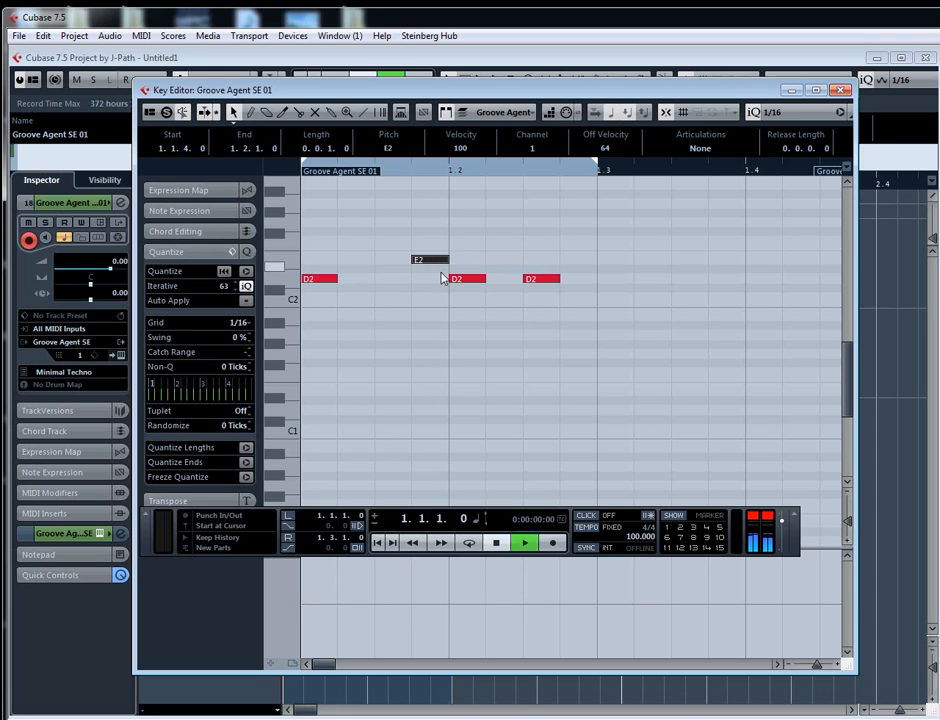
pyautogui.moveTo(437, 262); pyautogui.dragTo(474, 261)
pyautogui.click(466, 280)
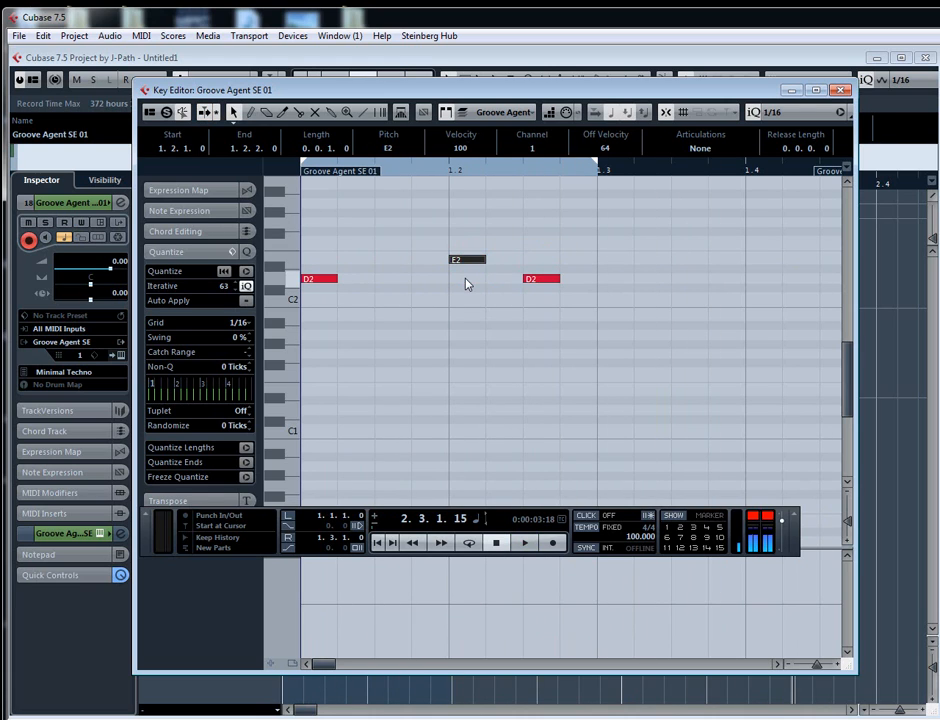
# - Turn on cycle playback and extend the loop to the full bar by setting the right locator to 2.1.1
pyautogui.press('KP_Divide')
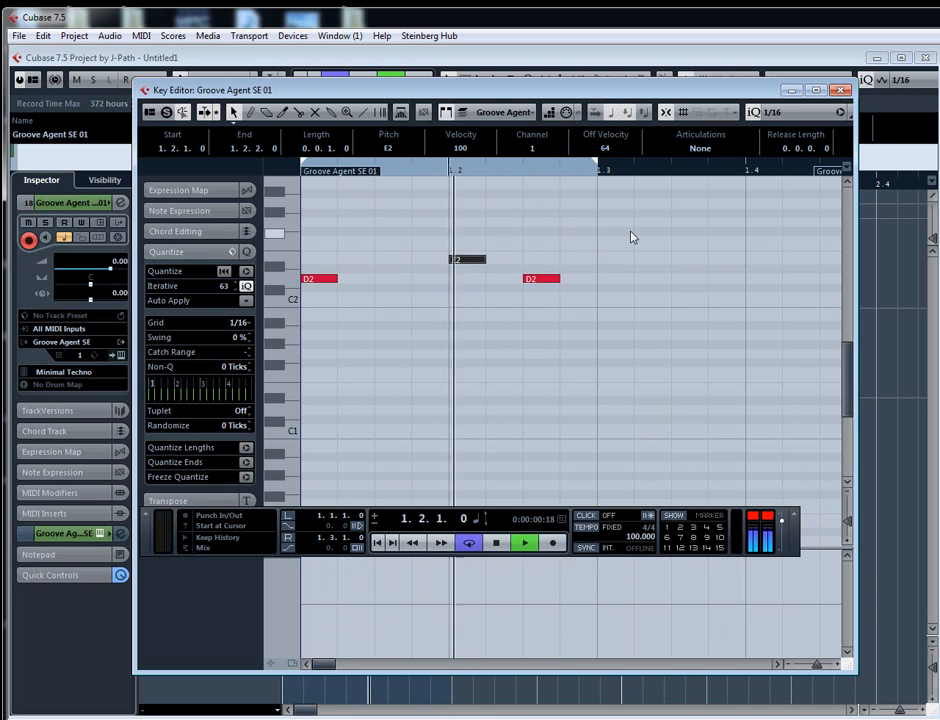
pyautogui.press('g')
pyautogui.press('g')
pyautogui.press('g')
pyautogui.keyDown('alt'); pyautogui.click(645, 151); pyautogui.keyUp('alt')
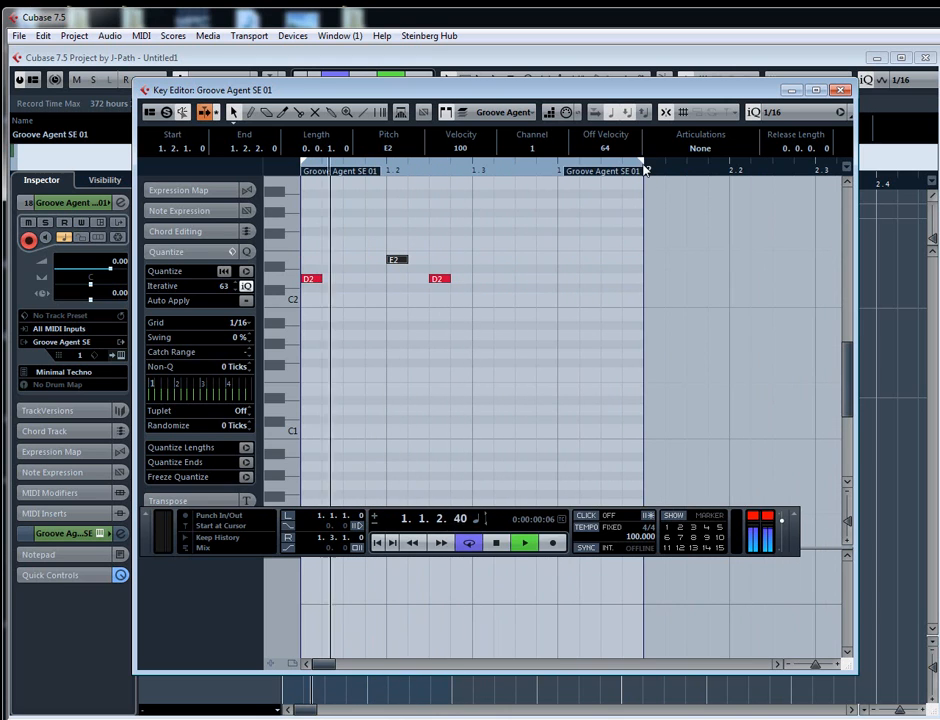
# - Copy D2 notes to 1.3.1 and 1.3.3 and the E2 note to 1.4.1 while the loop plays
pyautogui.click(440, 279)
pyautogui.moveTo(440, 279); pyautogui.dragTo(483, 279)
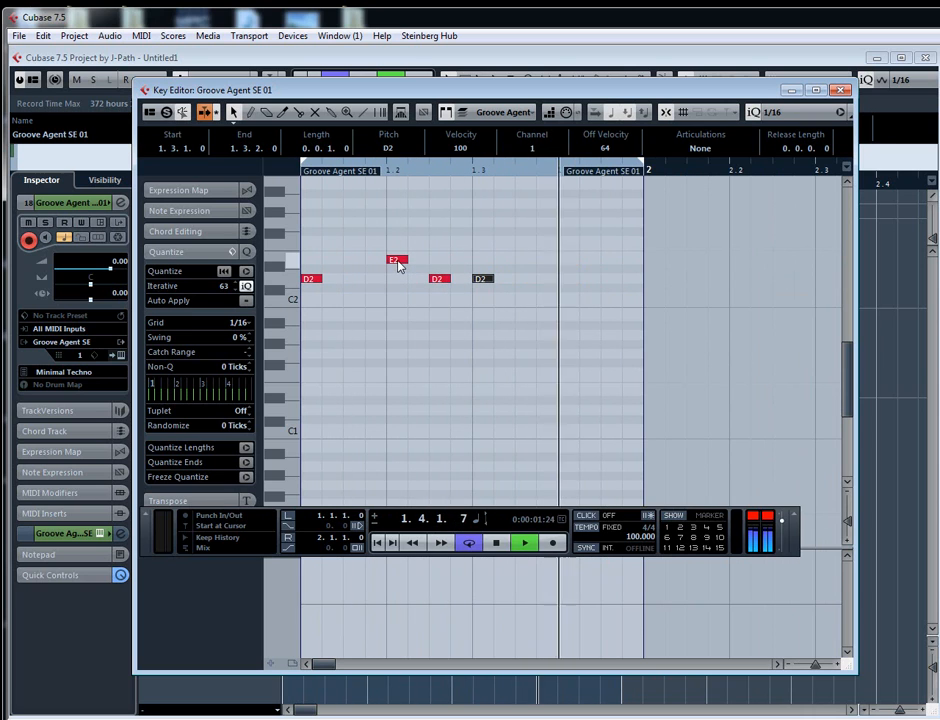
pyautogui.moveTo(398, 266); pyautogui.dragTo(570, 270)
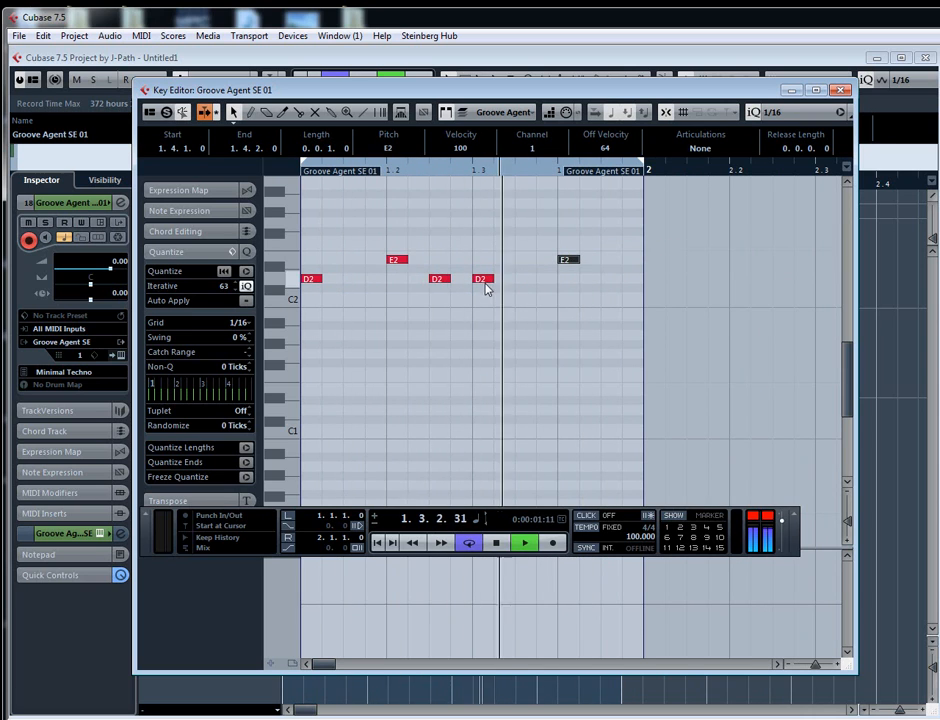
pyautogui.moveTo(443, 281); pyautogui.dragTo(409, 254)
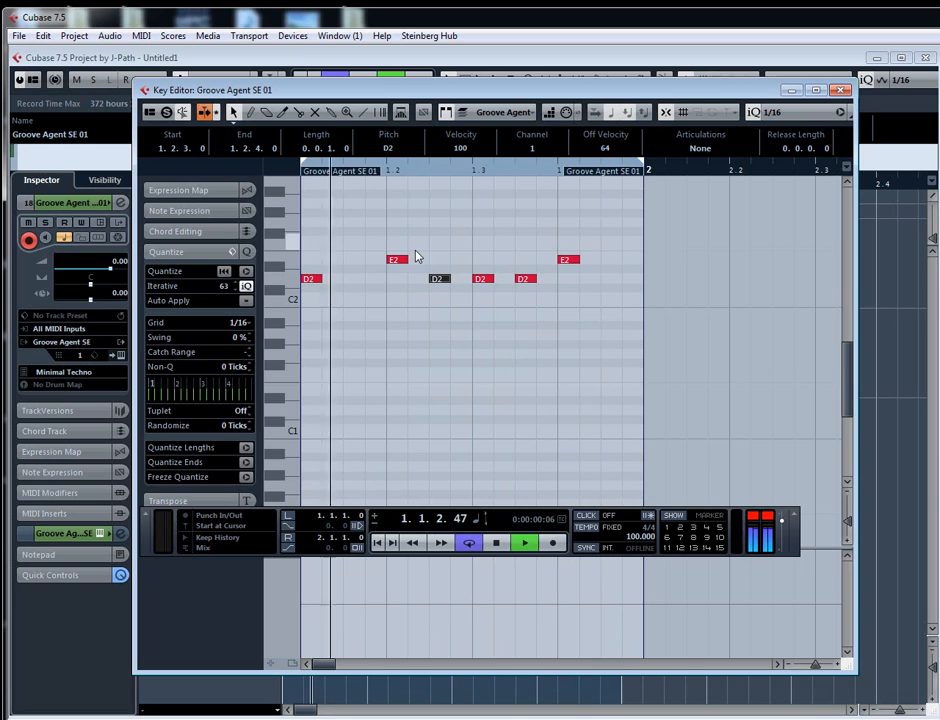
# - Stop playback and layer F2 note copies above the E2 notes at 1.2.1 and 1.4.1
pyautogui.press('space')
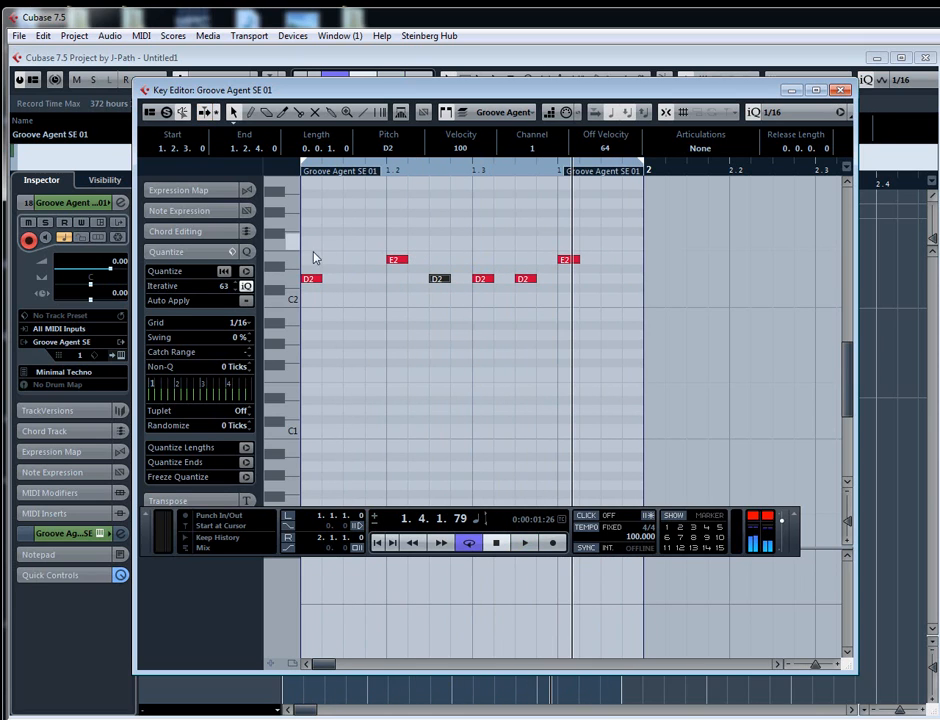
pyautogui.click(311, 279)
pyautogui.moveTo(313, 282); pyautogui.dragTo(568, 252)
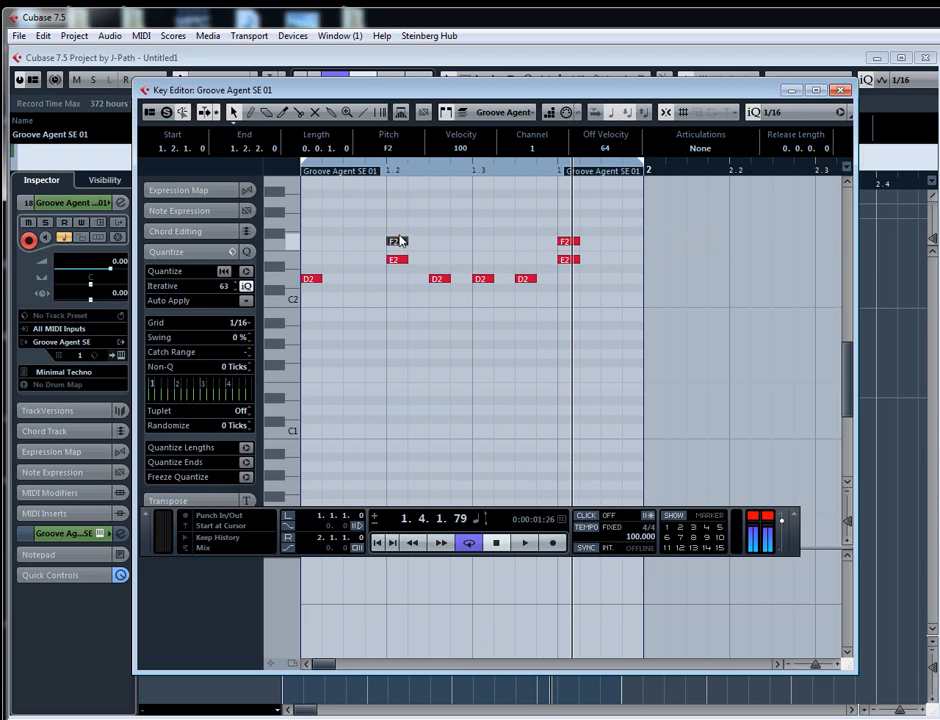
# - Fill the bar with F#2 notes on every eighth by copying notes from 1.1.1 through 1.4.3
pyautogui.moveTo(399, 240); pyautogui.dragTo(354, 233)
pyautogui.moveTo(366, 245); pyautogui.dragTo(311, 235)
pyautogui.moveTo(313, 233); pyautogui.dragTo(398, 236)
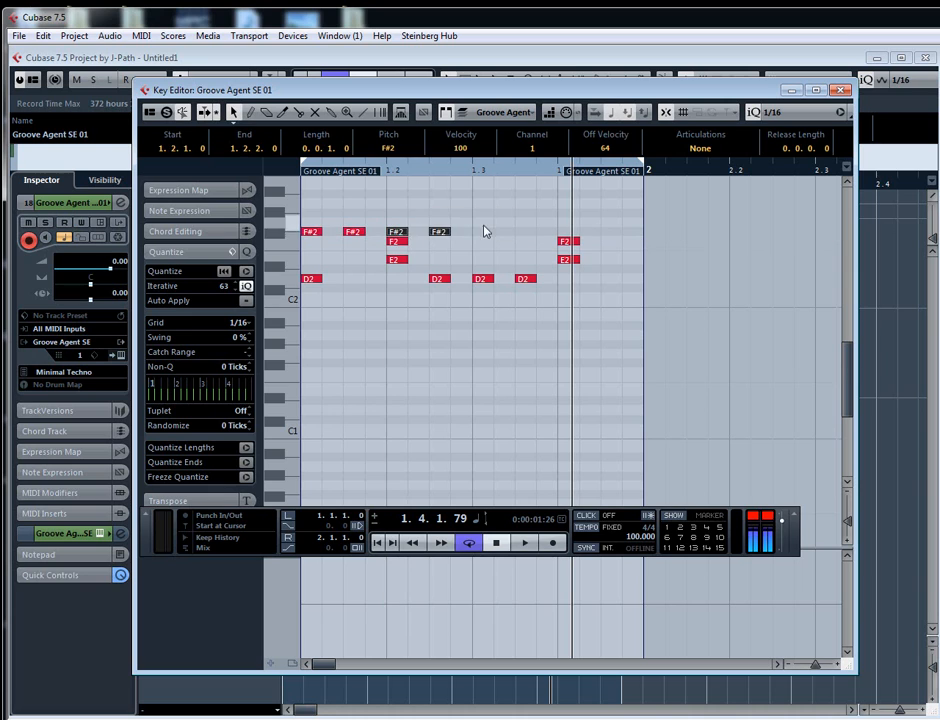
pyautogui.moveTo(316, 236); pyautogui.dragTo(488, 236)
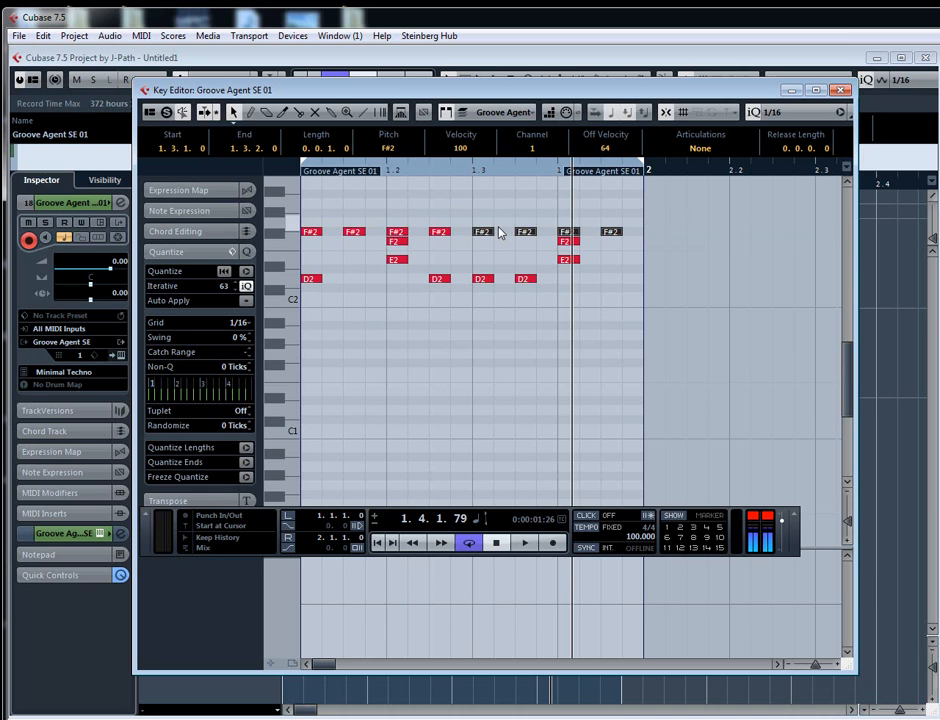
# - Listen to the loop, then lower the velocity of the four off-beat F#2 notes to 83
pyautogui.press('space')
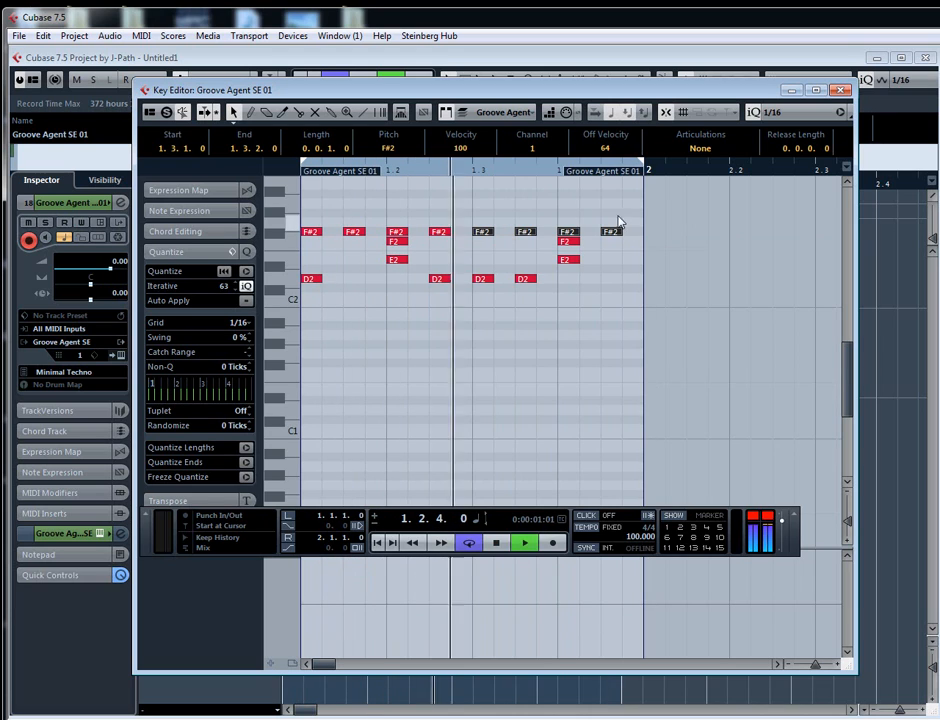
pyautogui.press('space')
pyautogui.click(353, 231)
pyautogui.keyDown('shift'); pyautogui.click(439, 231); pyautogui.keyUp('shift')
pyautogui.keyDown('shift'); pyautogui.click(525, 231); pyautogui.keyUp('shift')
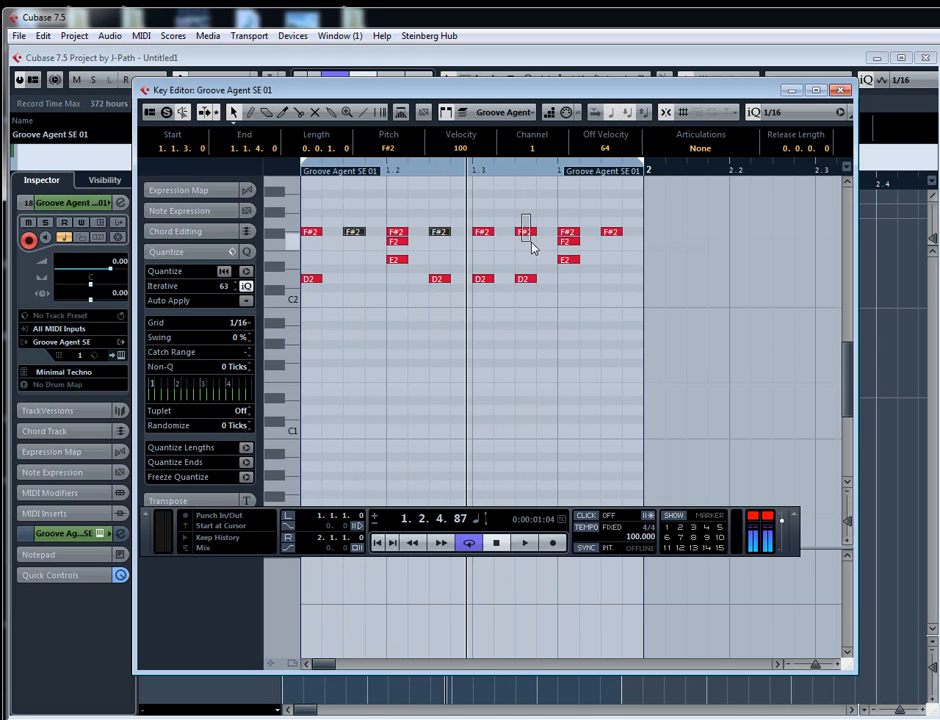
pyautogui.keyDown('shift'); pyautogui.click(610, 231); pyautogui.keyUp('shift')
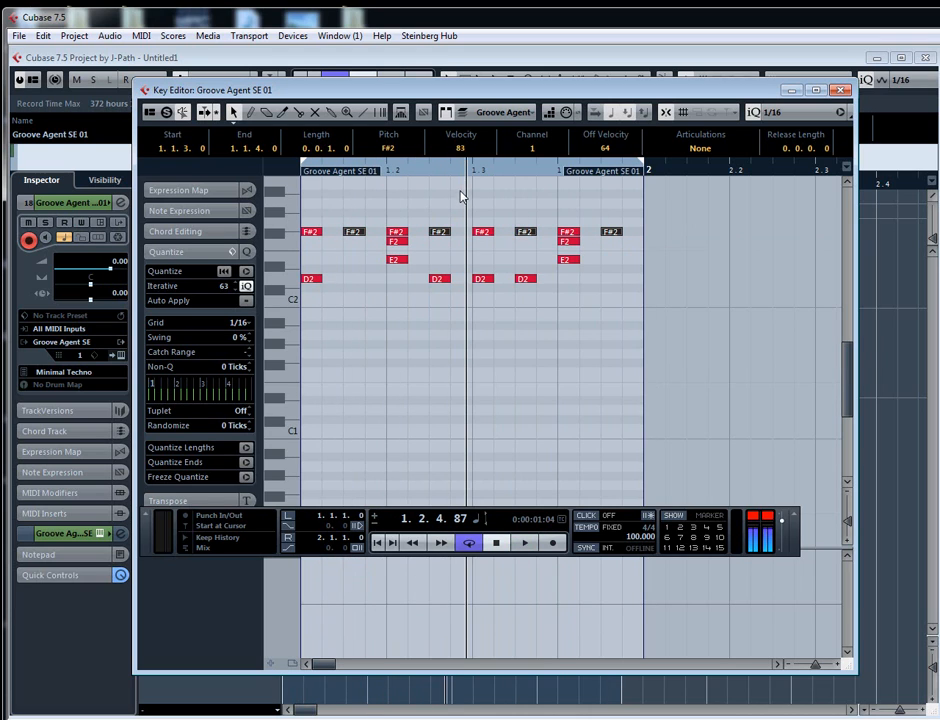
# - Listen to the finished drum loop, stop playback, and close the Key Editor
pyautogui.press('space')
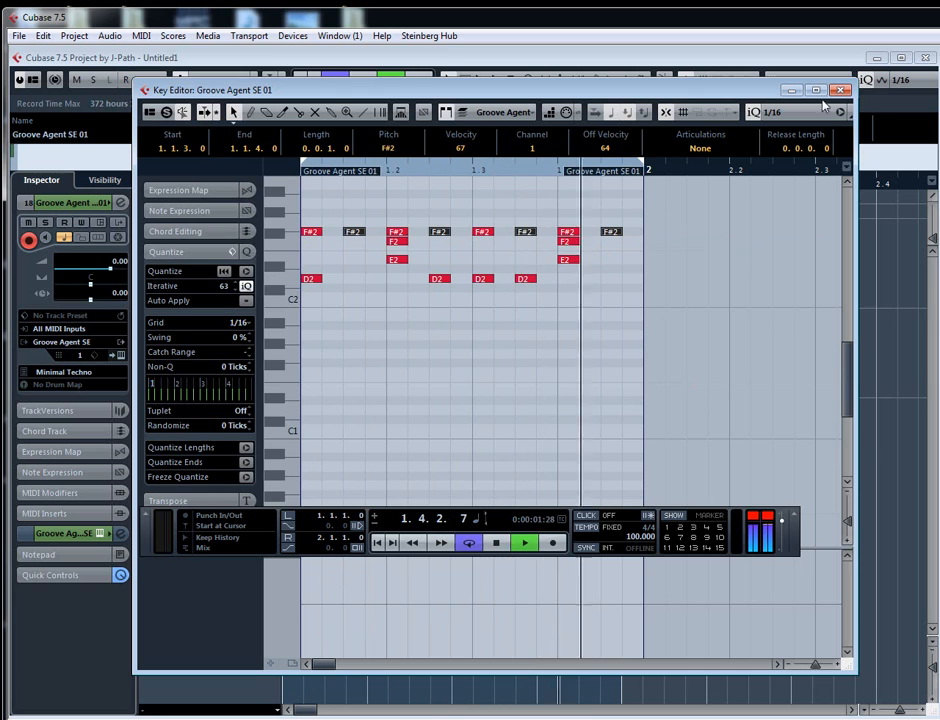
pyautogui.press('space')
pyautogui.press('Return')
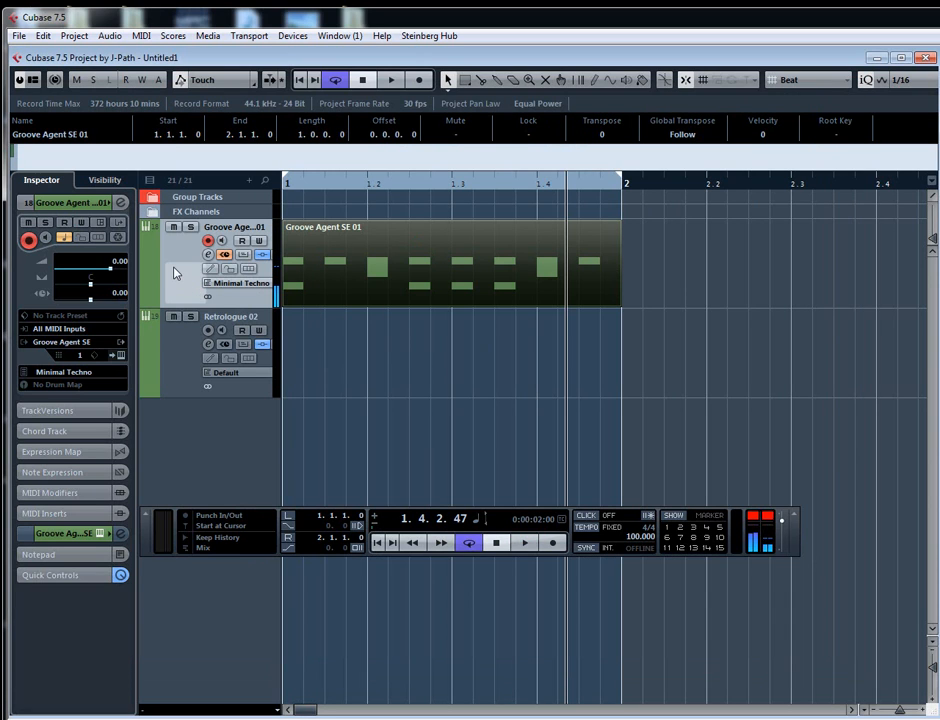
# - Duplicate the Groove Agent SE drum track with its part and name the copy Bass
pyautogui.hotkey('ctrl', 'shift', 'd')
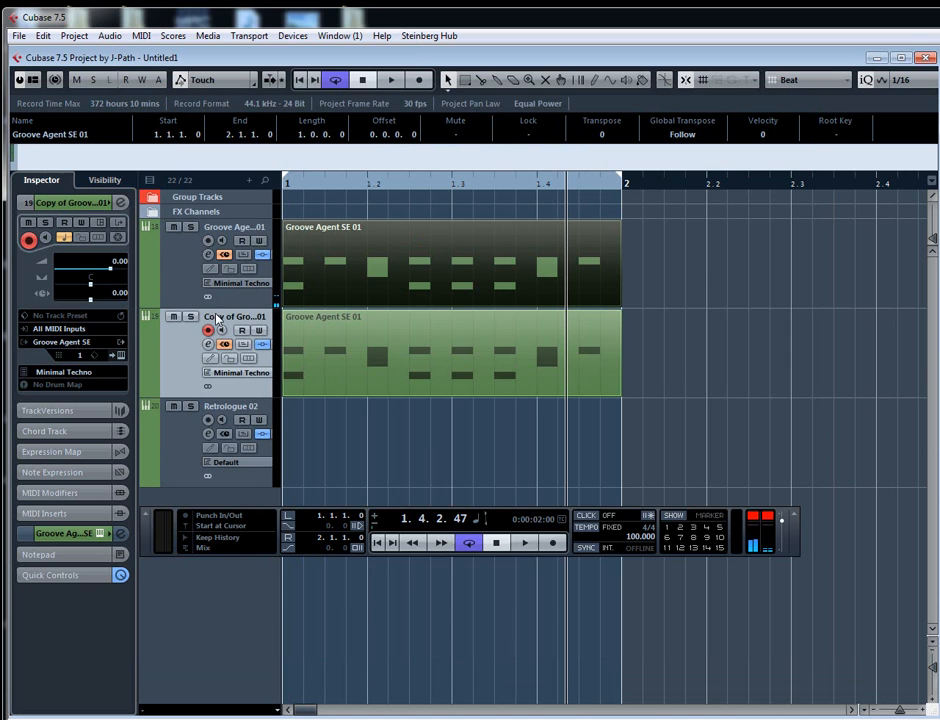
pyautogui.doubleClick(217, 318)
pyautogui.write('Bass')
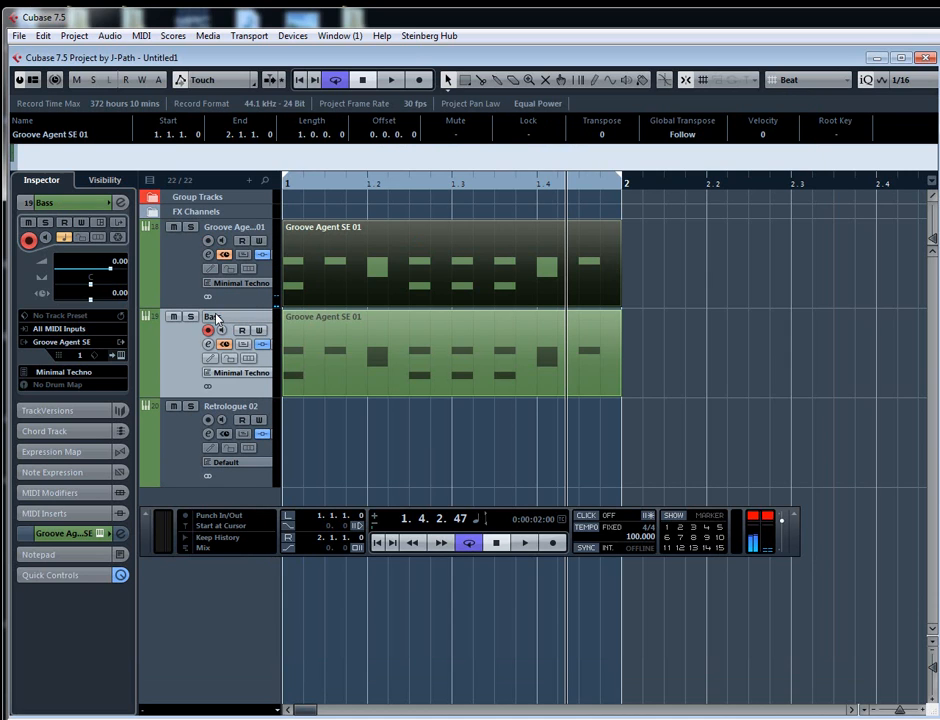
pyautogui.press('Return')
# - Open the Bass part for in-place editing, delete all its notes, and hide the Transport panel
pyautogui.doubleClick(350, 336)
pyautogui.moveTo(587, 443); pyautogui.dragTo(180, 365)
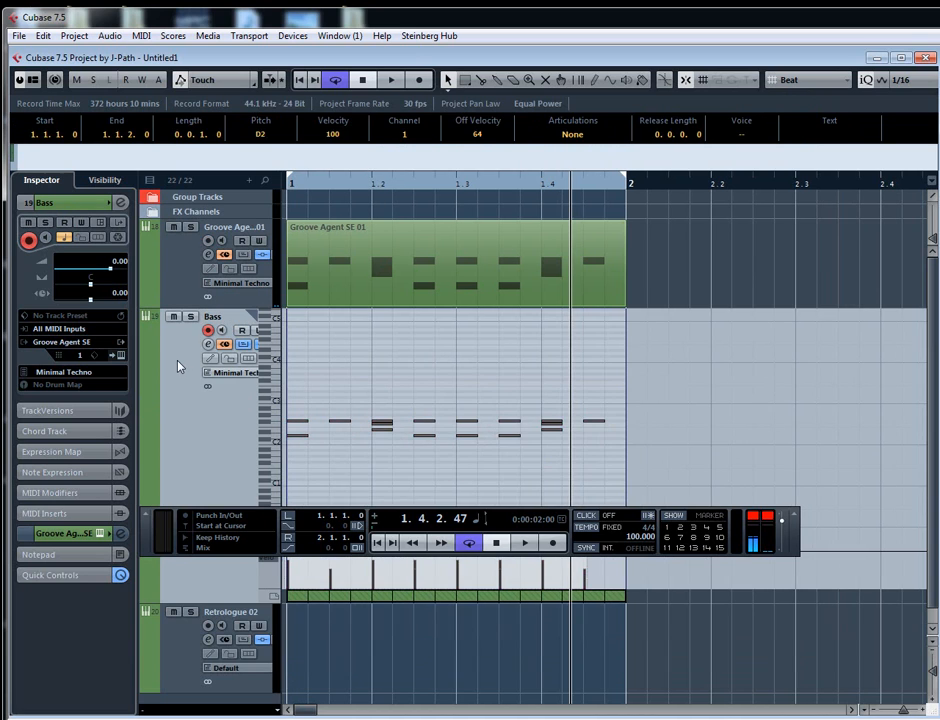
pyautogui.press('Delete')
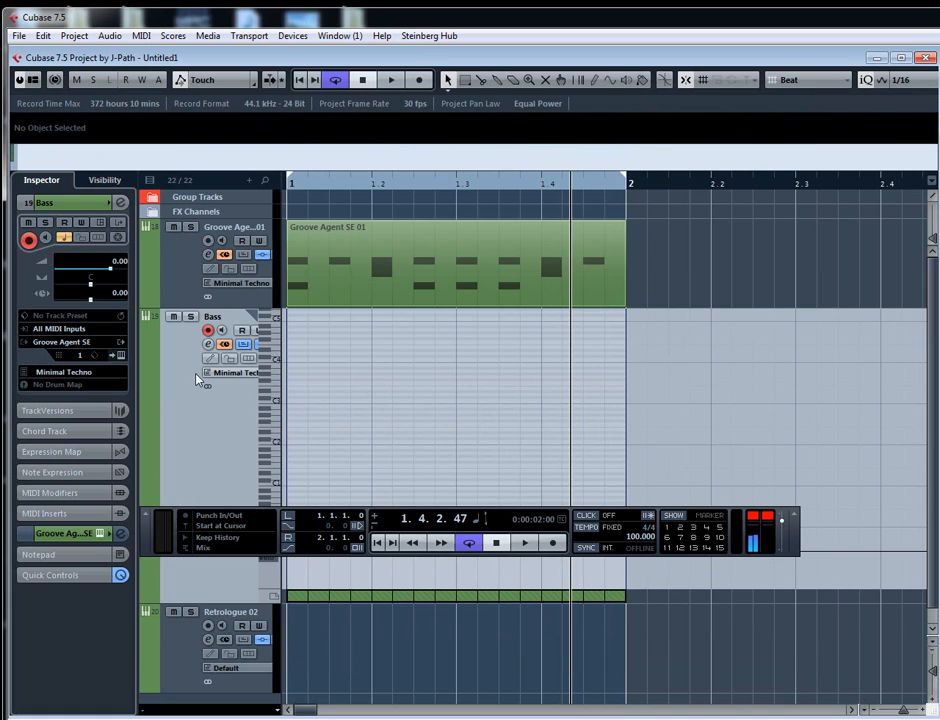
pyautogui.press('F2')
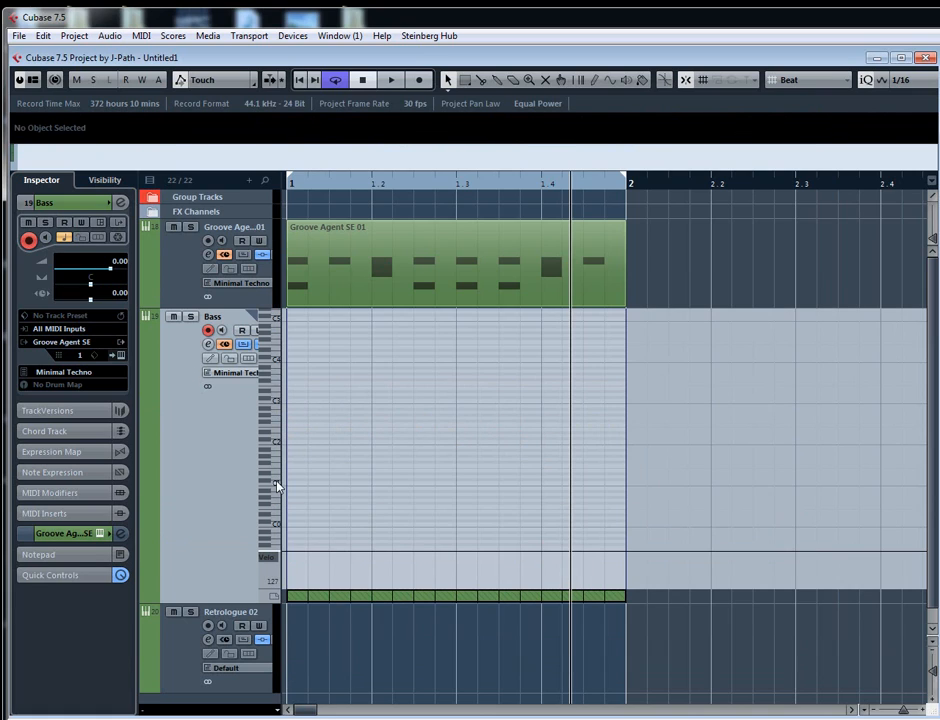
# - Draw a half-bar C1 note from 1.1.1 to 1.3.1 in the Bass part
pyautogui.rightClick(329, 467)
pyautogui.click(487, 466)
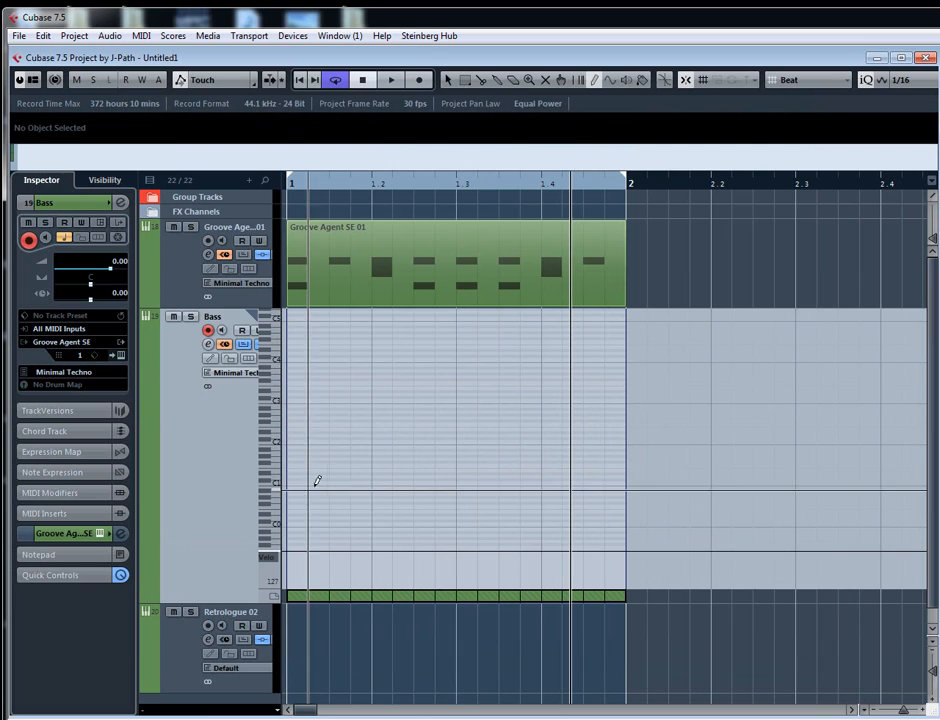
pyautogui.moveTo(290, 483); pyautogui.dragTo(456, 482)
pyautogui.rightClick(464, 482)
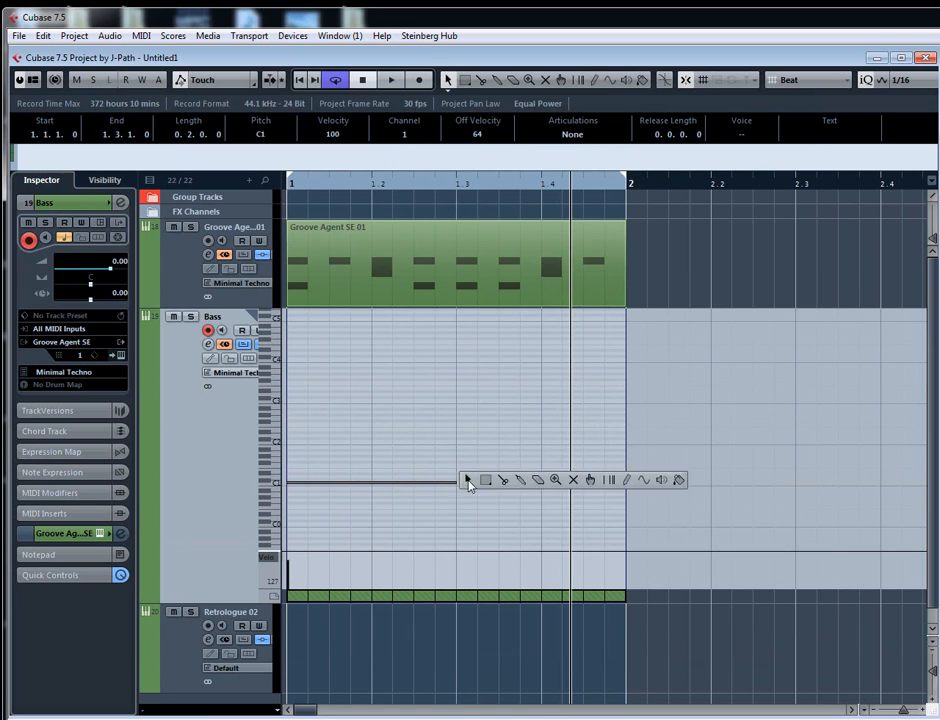
pyautogui.click(468, 481)
# - Duplicate the C1 note to 1.3.1, transpose the copy up to D1, and leave in-place editing
pyautogui.hotkey('alt', 'd')
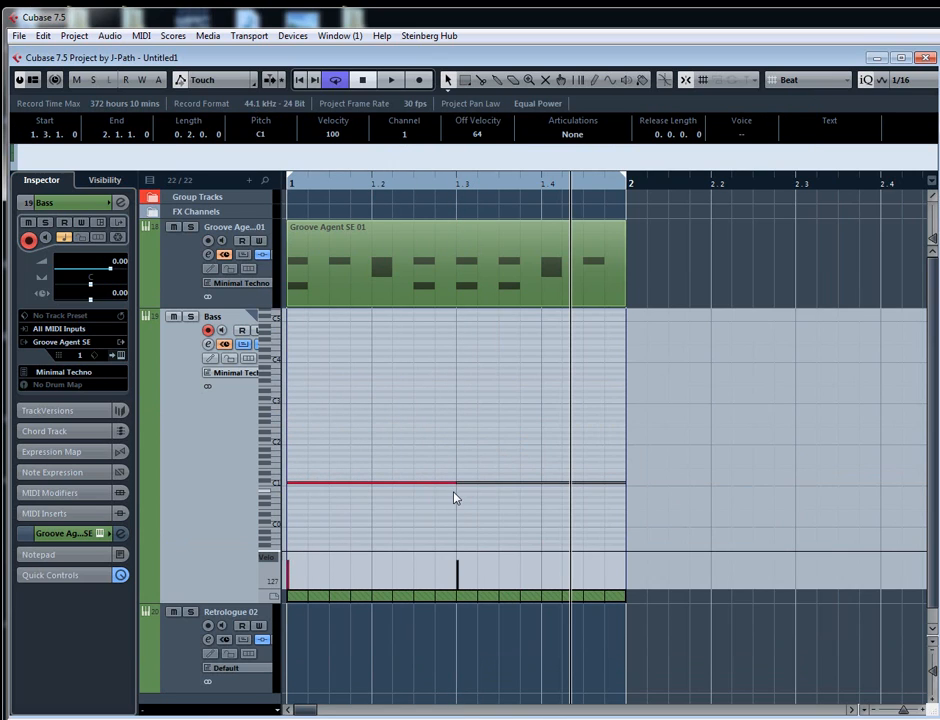
pyautogui.press('Up')
pyautogui.press('Up')
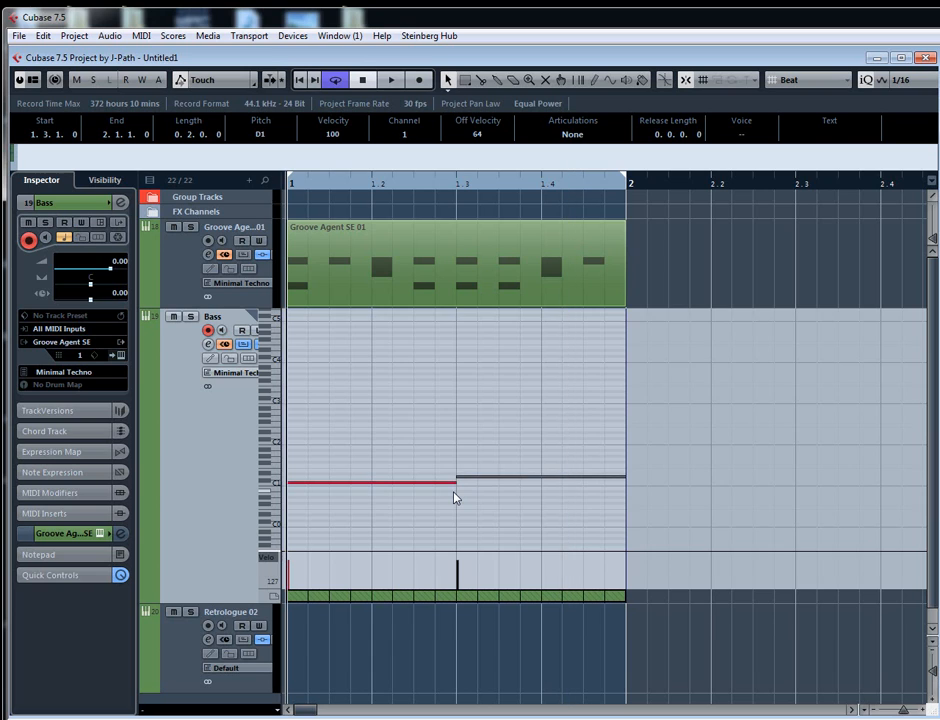
pyautogui.hotkey('ctrl', 'shift', 'i')
# - Solo the Bass track, play its part briefly, and stop playback
pyautogui.click(190, 317)
pyautogui.press('space')
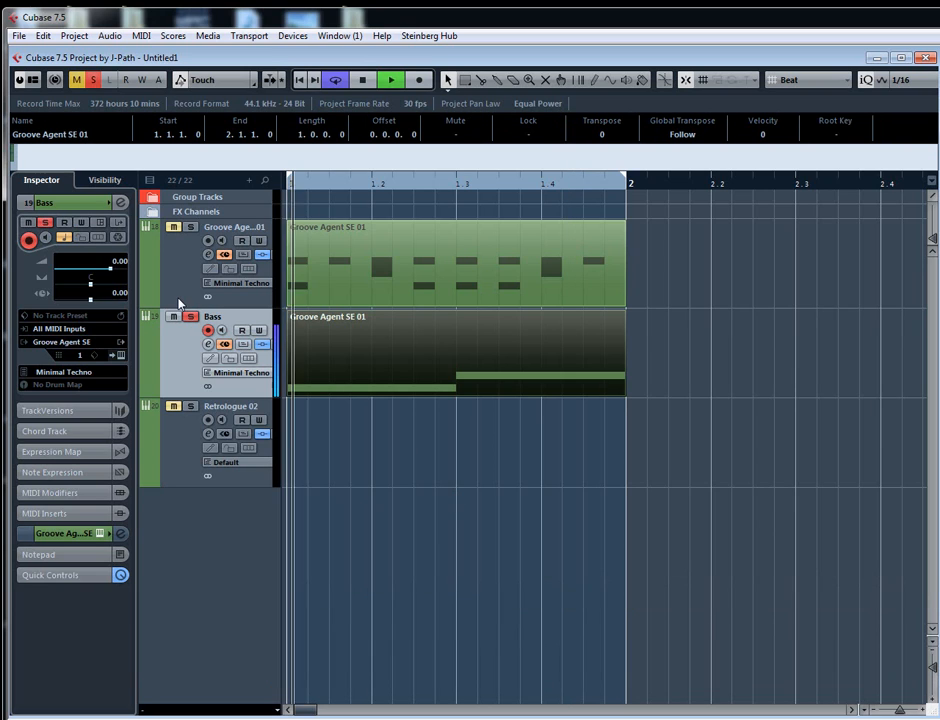
pyautogui.press('space')
pyautogui.press('g')
pyautogui.press('g')
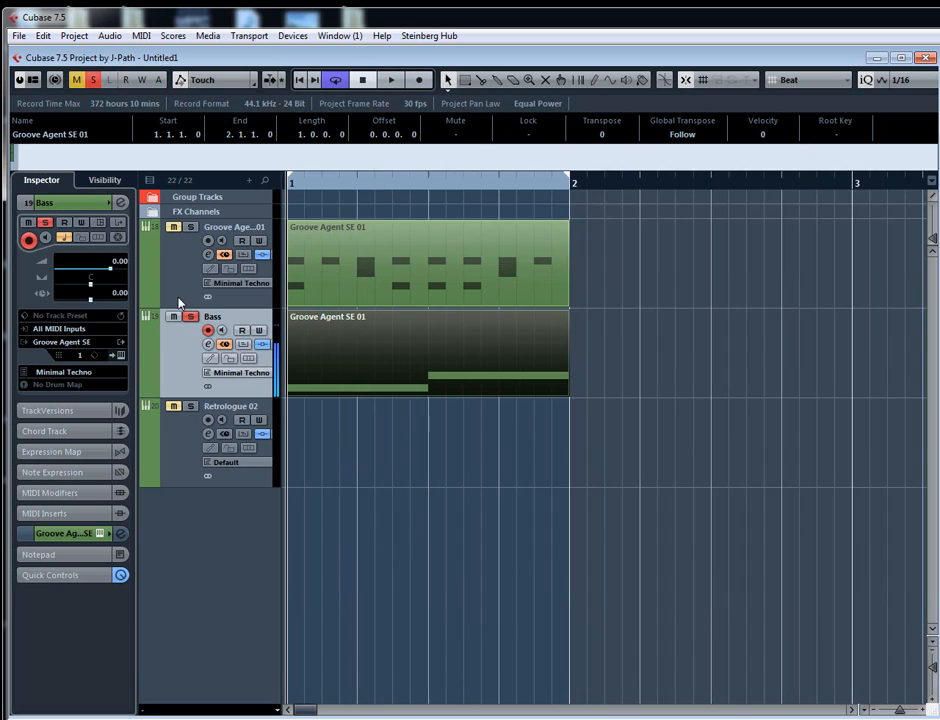
# - Open the Bass track's Groove Agent SE and examine the B0 pad's filter and amp settings, including its AUX 1 send
pyautogui.doubleClick(233, 318)
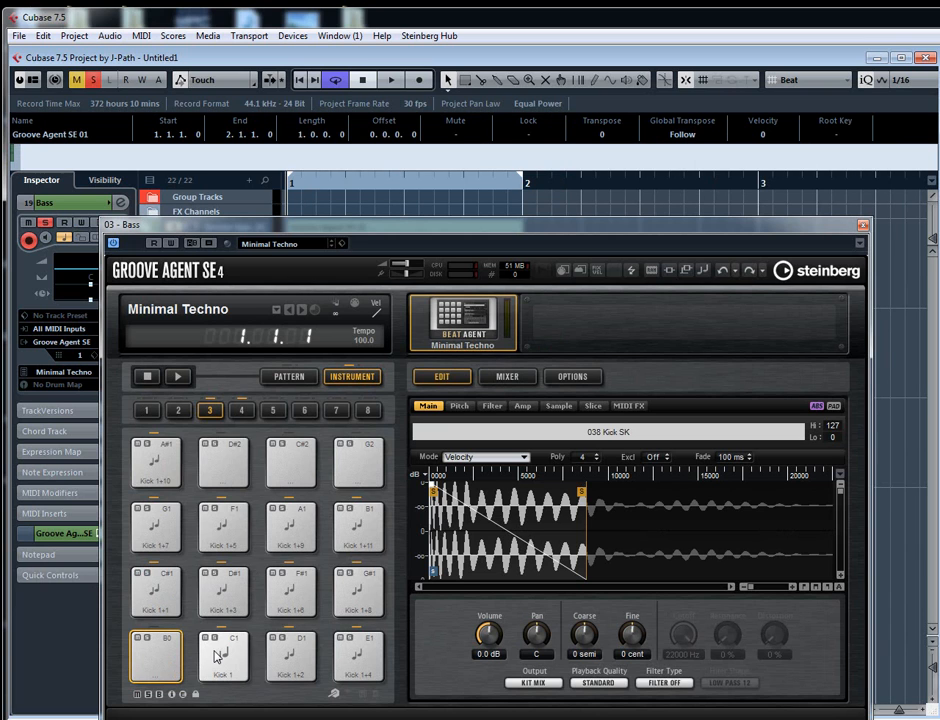
pyautogui.click(492, 406)
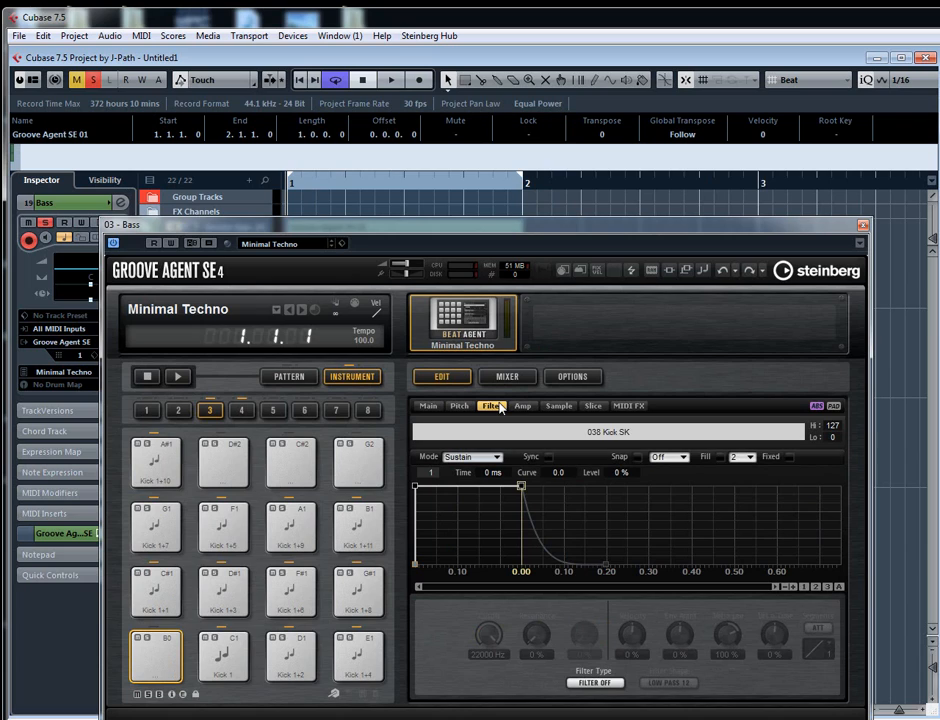
pyautogui.click(523, 407)
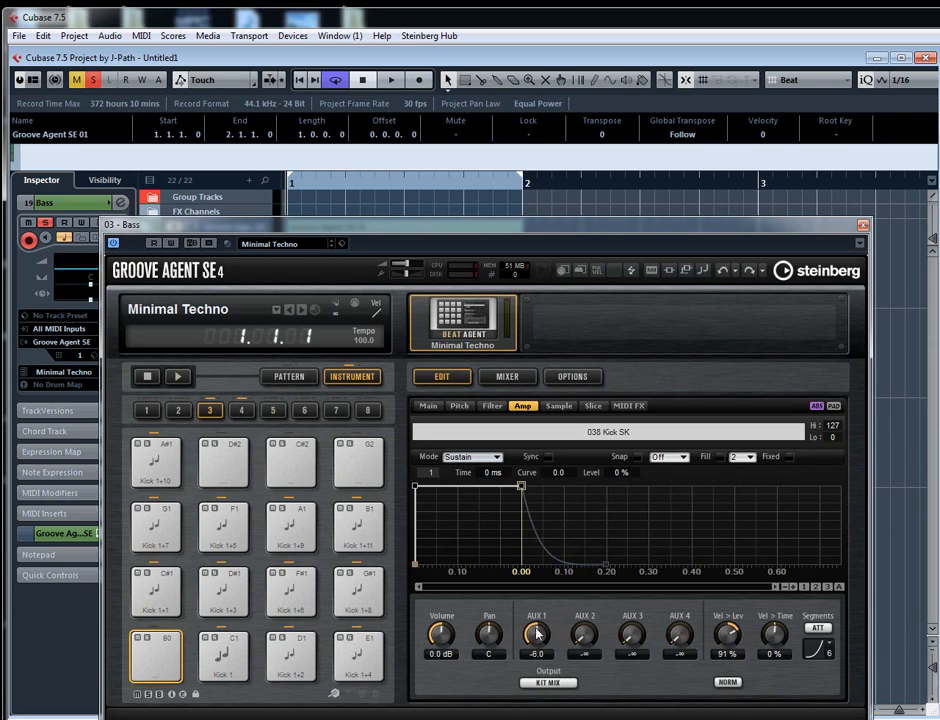
pyautogui.moveTo(532, 640); pyautogui.dragTo(527, 653)
# - Select the C1 Kick 1 pad and check its pad commands and output assignment without changing anything
pyautogui.click(222, 660)
pyautogui.rightClick(222, 660)
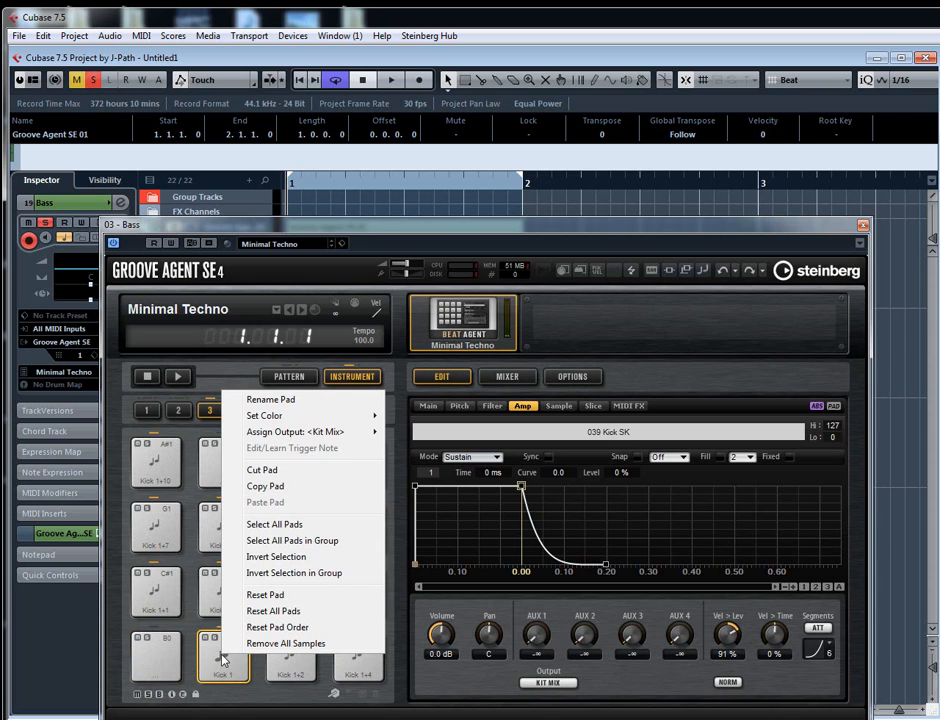
pyautogui.moveTo(290, 432)
pyautogui.click(390, 391)
# - Audition the D1, E1, G#1, F#1 and D#1 kick pads, check the D#1 pad's commands, and return to the C1 pad
pyautogui.click(291, 657)
pyautogui.click(357, 657)
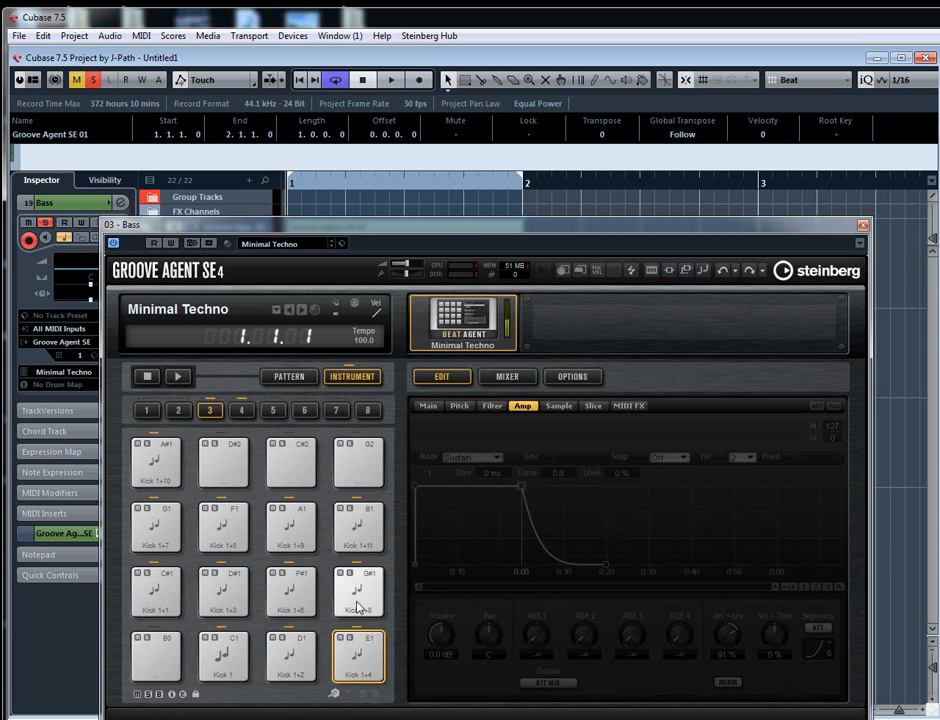
pyautogui.click(357, 606)
pyautogui.click(296, 606)
pyautogui.click(229, 607)
pyautogui.rightClick(229, 605)
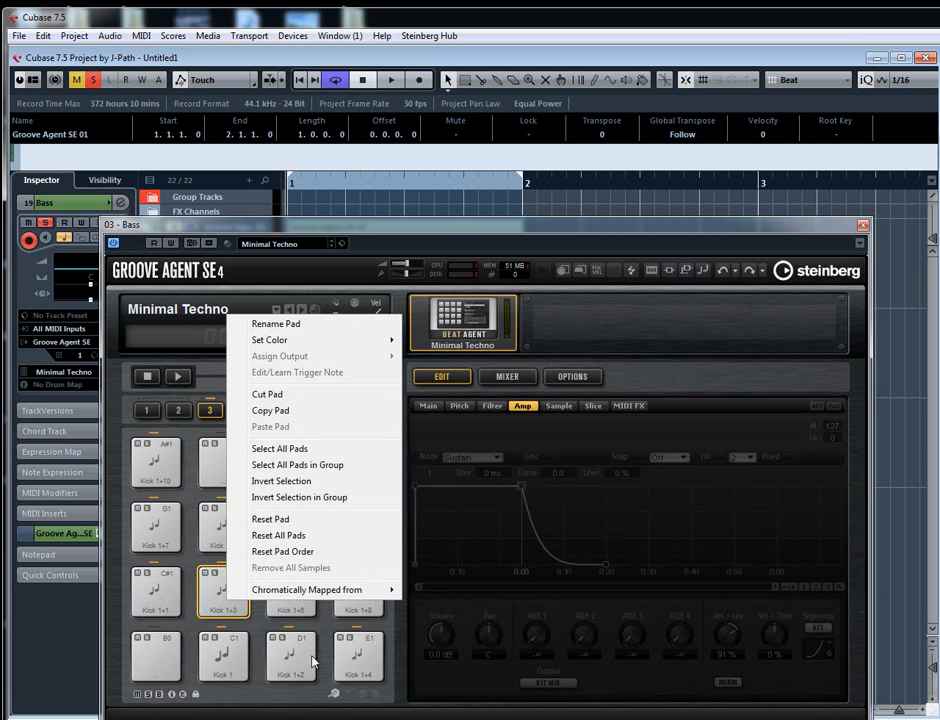
pyautogui.click(392, 660)
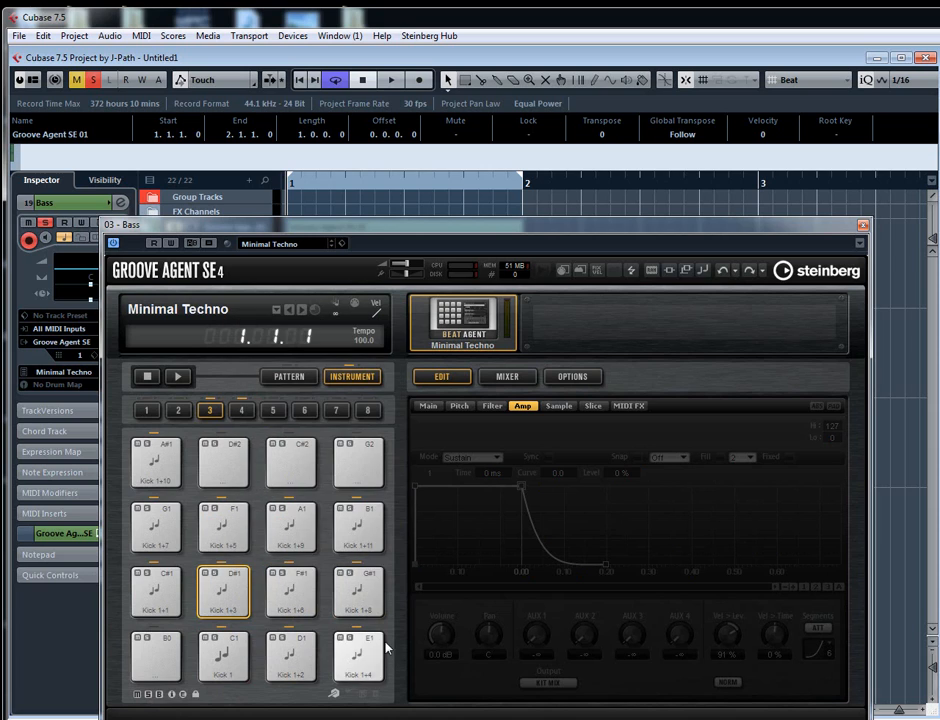
pyautogui.click(226, 661)
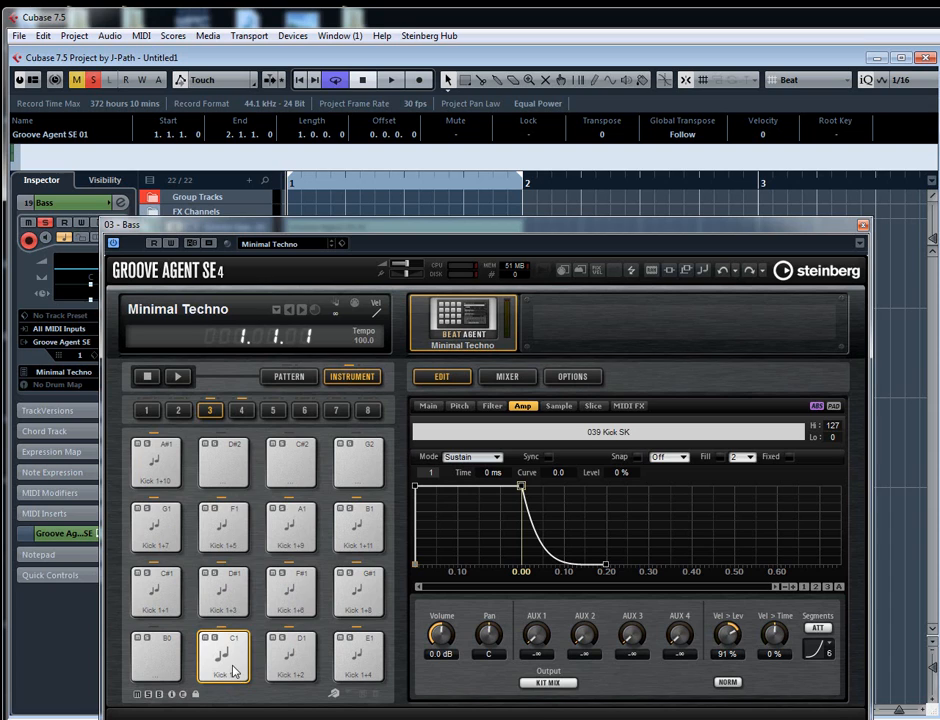
# - Examine the C1 pad's sample settings and Groove Agent's agent and kit mixers
pyautogui.click(562, 409)
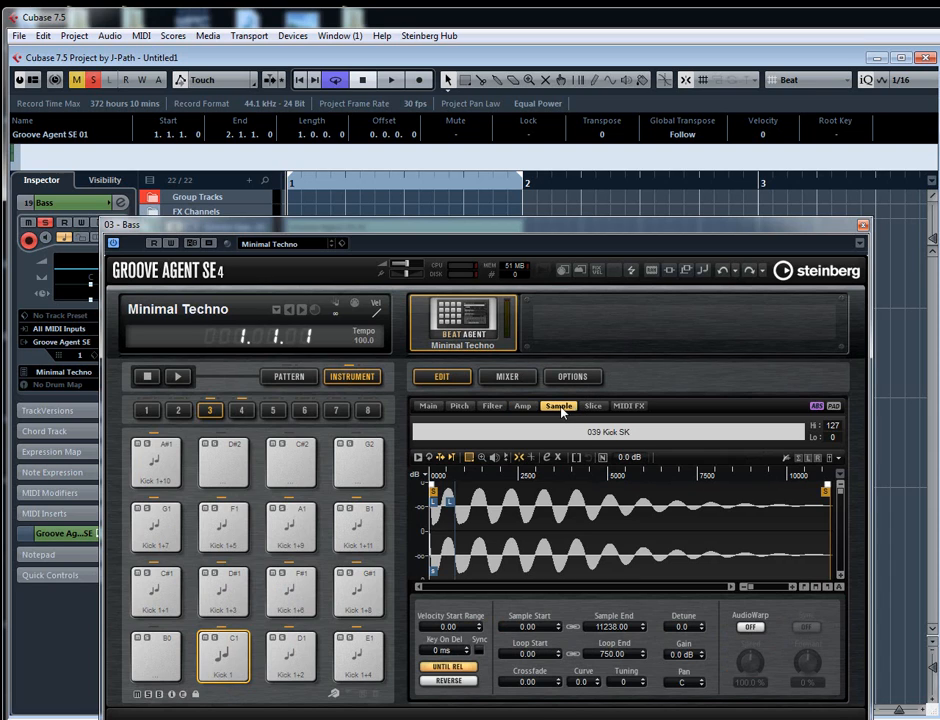
pyautogui.click(520, 378)
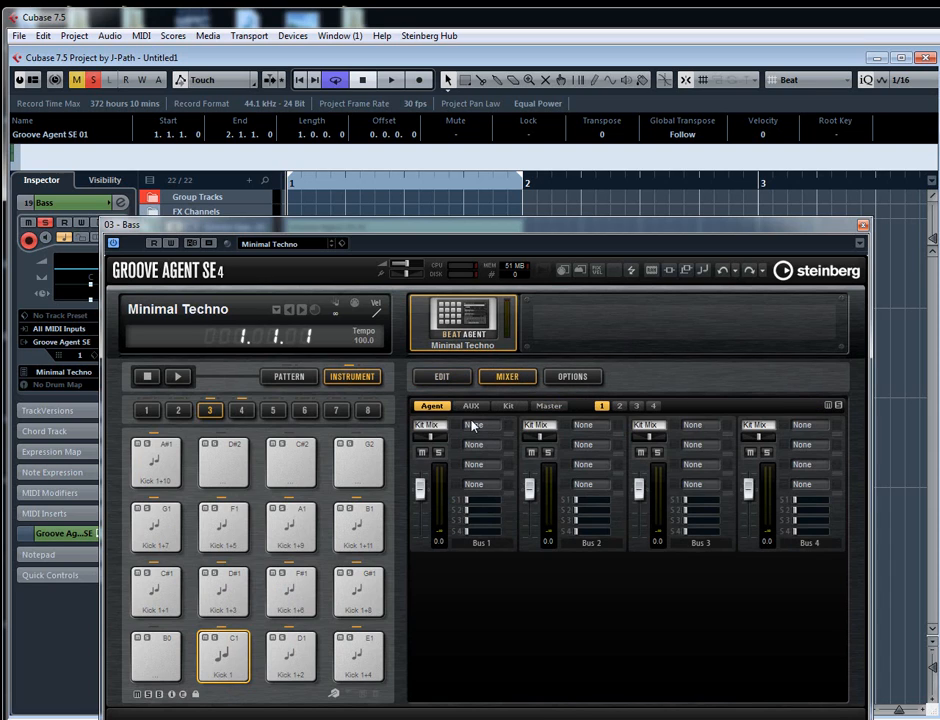
pyautogui.click(508, 405)
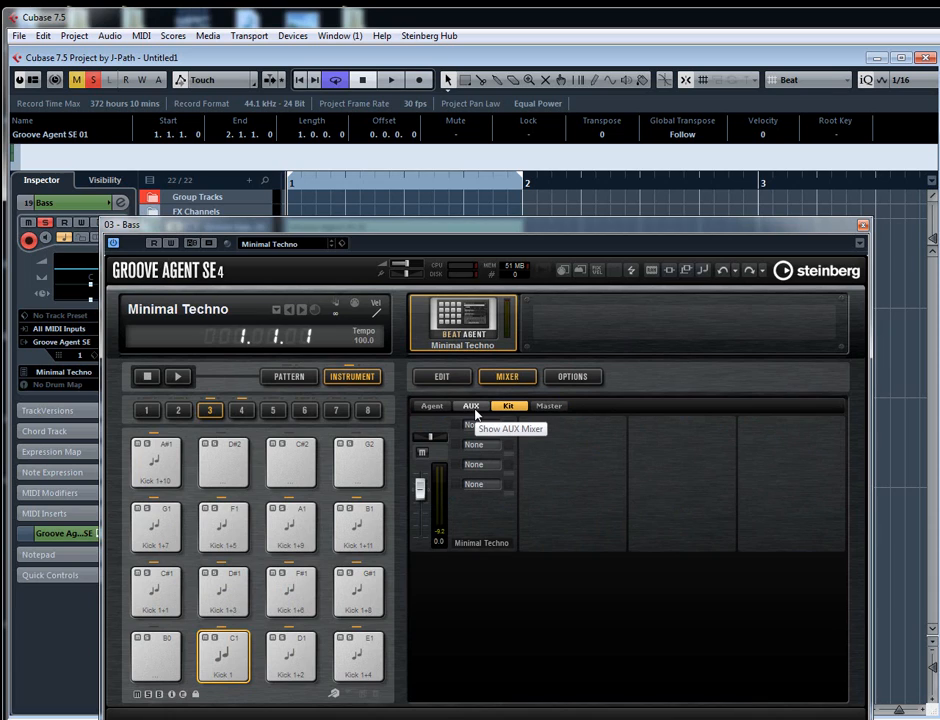
# - Return to the C1 pad's editing view and examine its four AUX sends in the amp settings
pyautogui.click(443, 378)
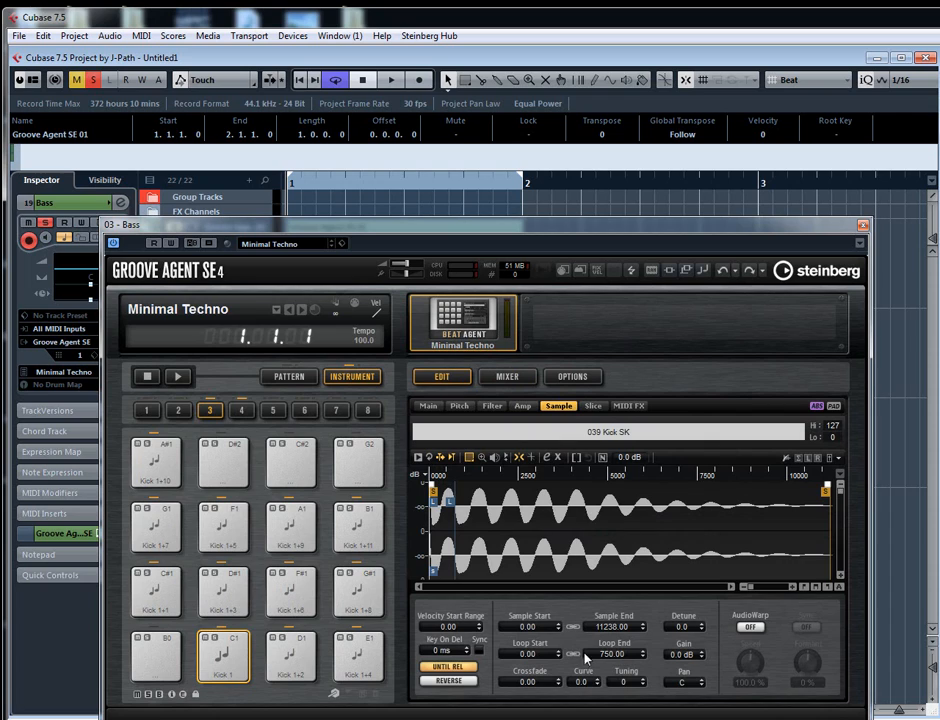
pyautogui.click(522, 406)
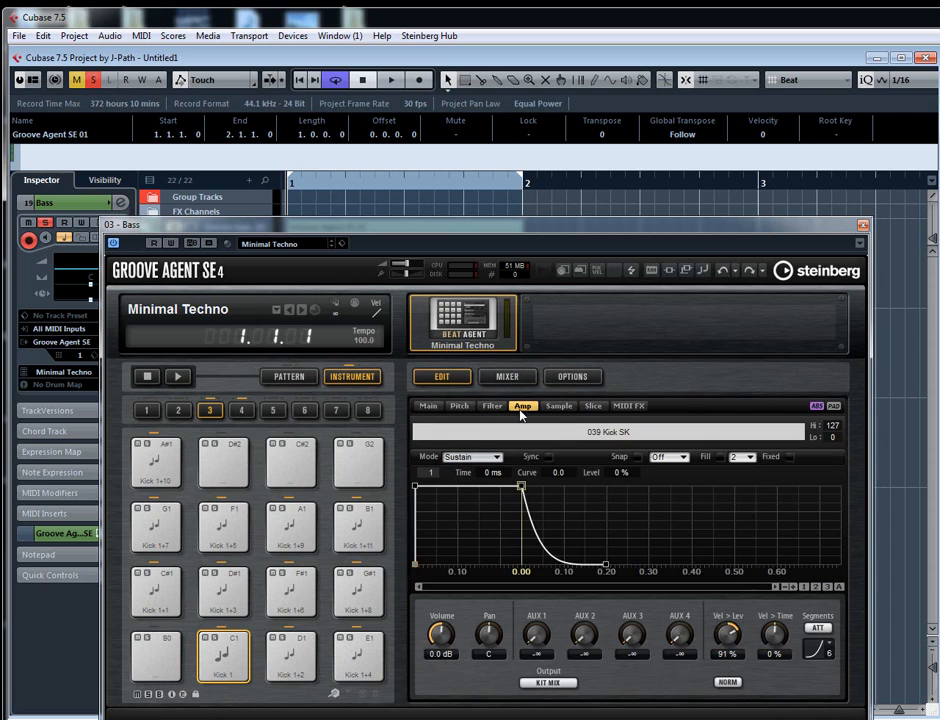
pyautogui.moveTo(536, 646); pyautogui.dragTo(630, 640)
pyautogui.moveTo(678, 629)
pyautogui.mouseDown()
pyautogui.moveTo(678, 614)
pyautogui.moveTo(676, 641)
pyautogui.mouseUp()
# - Examine the AUX and agent mixers in Groove Agent, including the Bus 1 send levels
pyautogui.click(507, 376)
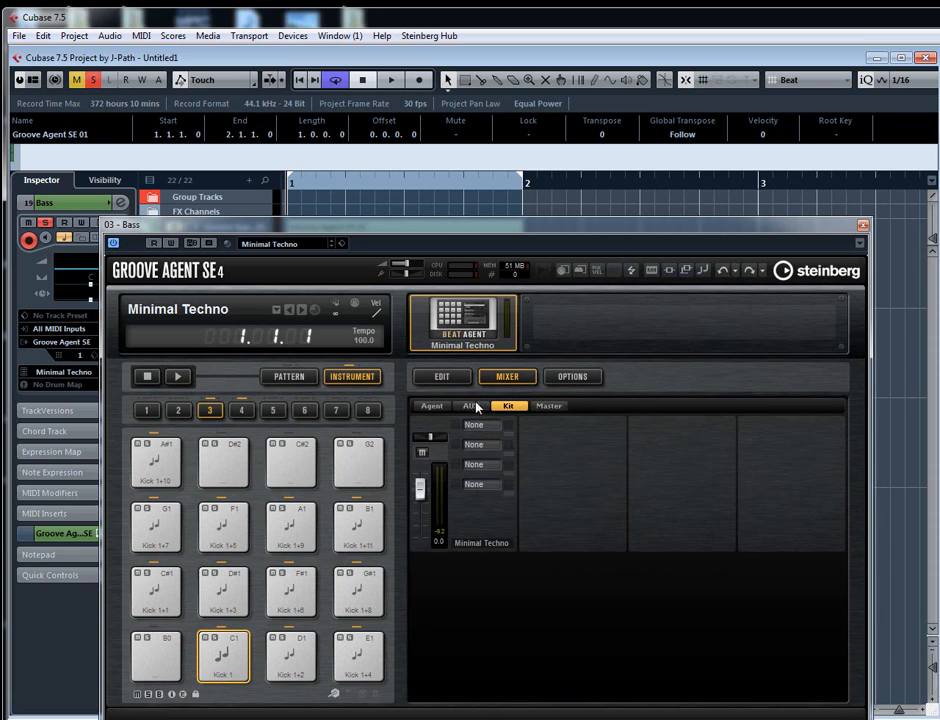
pyautogui.click(472, 406)
pyautogui.click(431, 406)
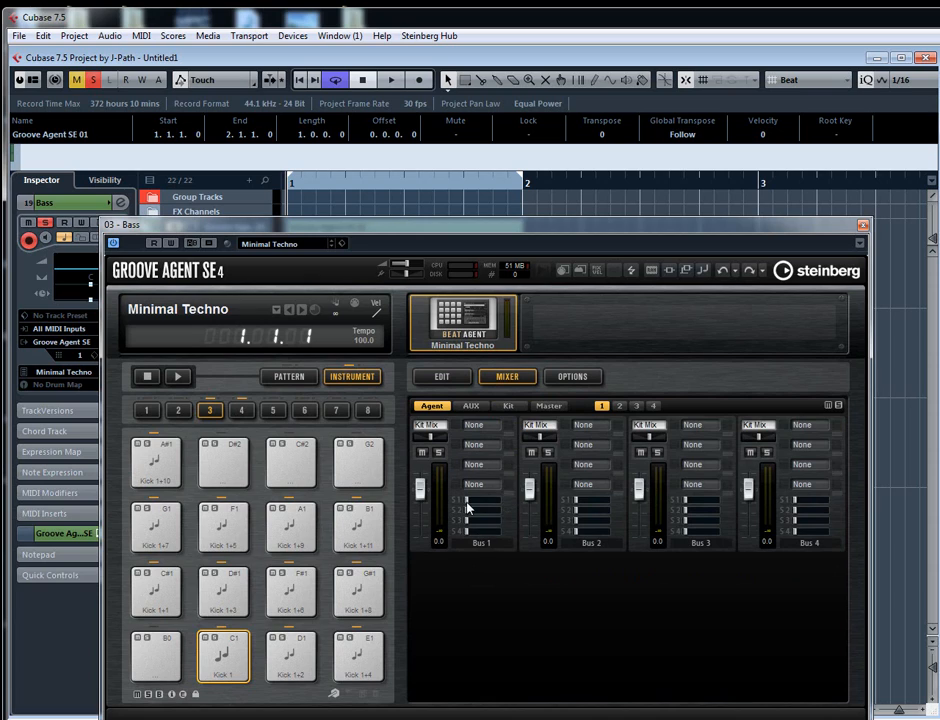
pyautogui.moveTo(467, 501); pyautogui.dragTo(459, 502)
# - Review the output destinations available for the C1 pad, including the agent buses and AUX FX, and keep Kit Mix
pyautogui.rightClick(222, 645)
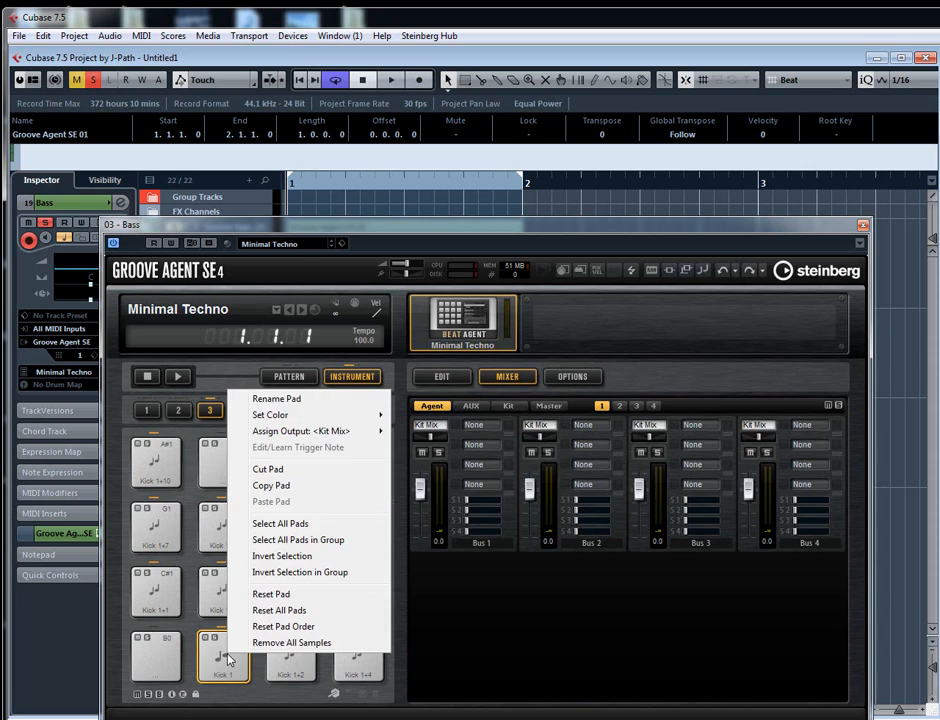
pyautogui.moveTo(260, 437)
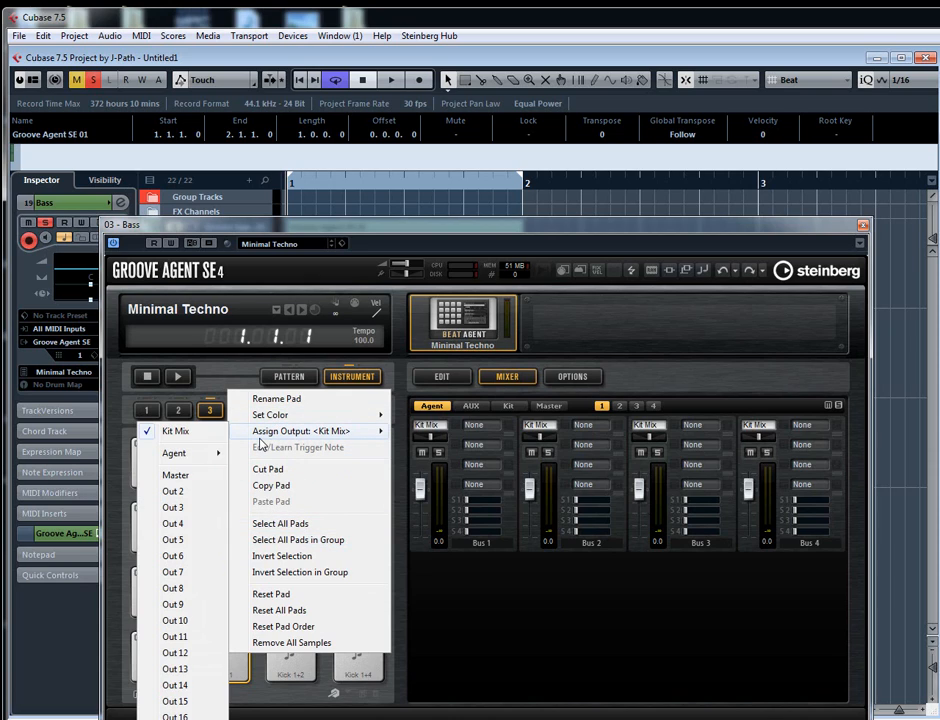
pyautogui.moveTo(185, 453)
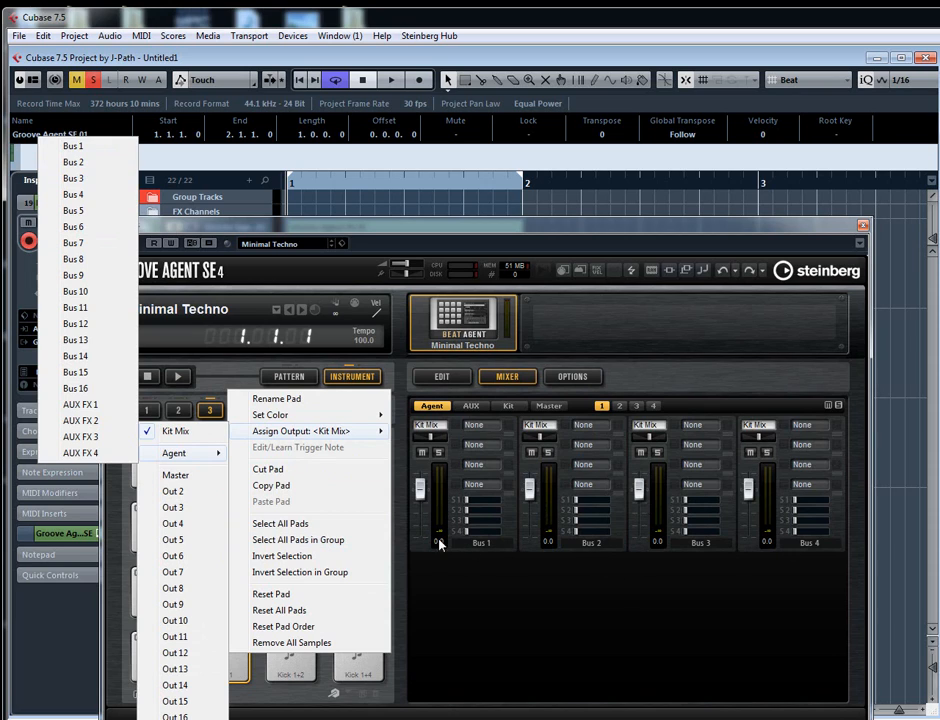
pyautogui.click(706, 341)
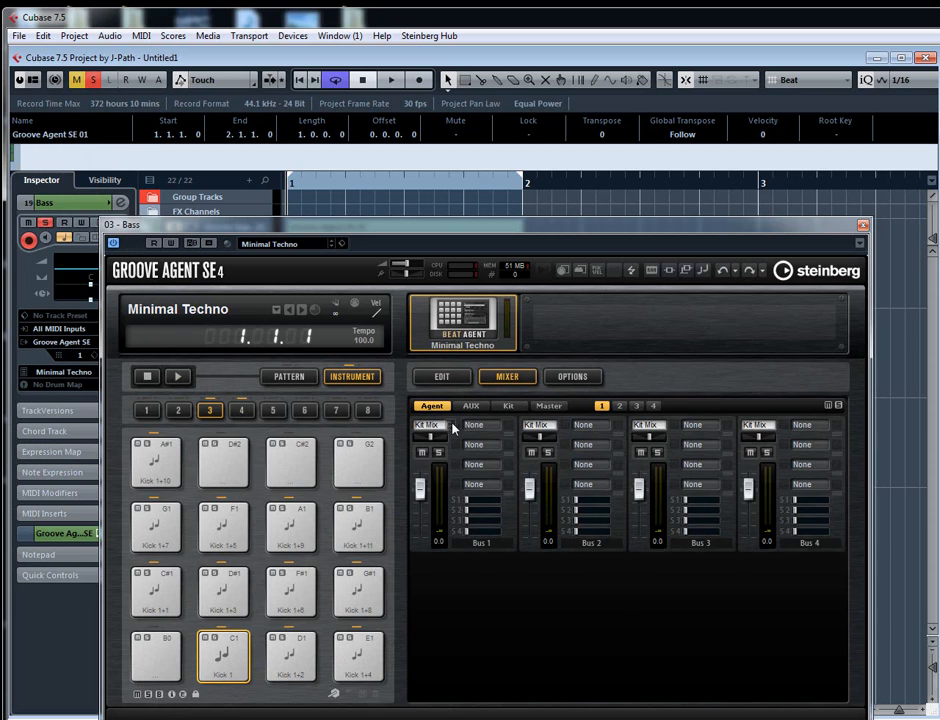
# - Load a Distortion effect in the first insert slot of the Minimal Techno kit mixer channel
pyautogui.click(517, 407)
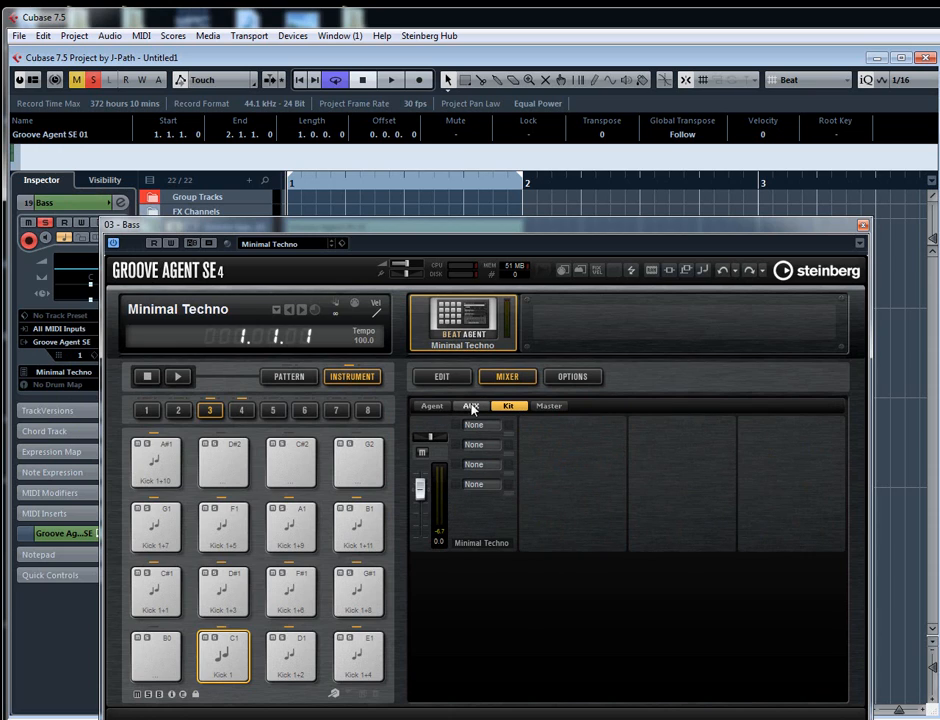
pyautogui.click(441, 376)
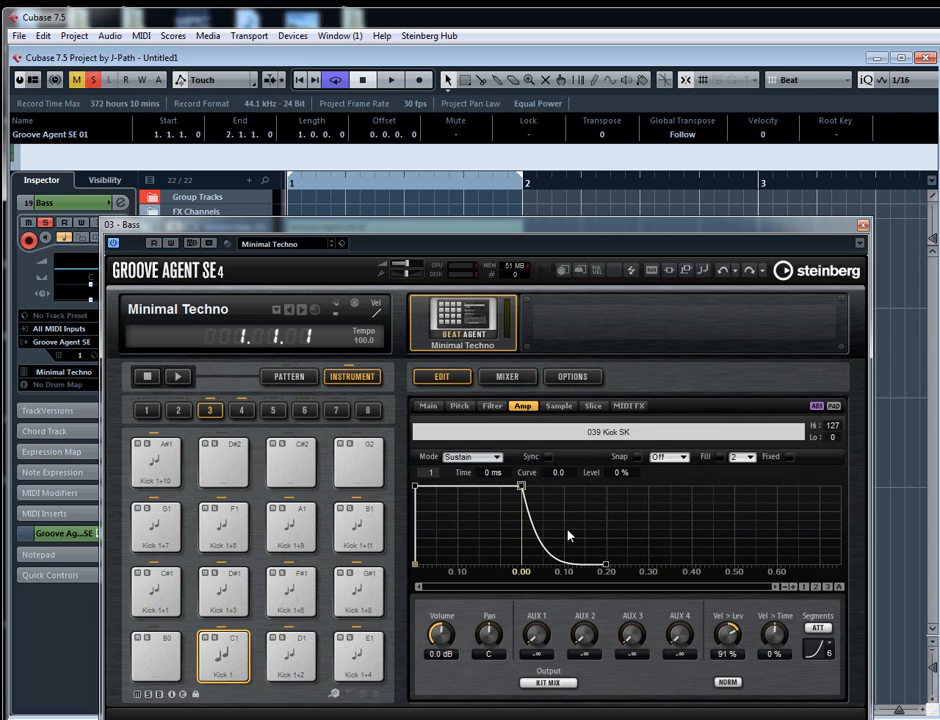
pyautogui.click(226, 654)
pyautogui.click(507, 376)
pyautogui.click(490, 428)
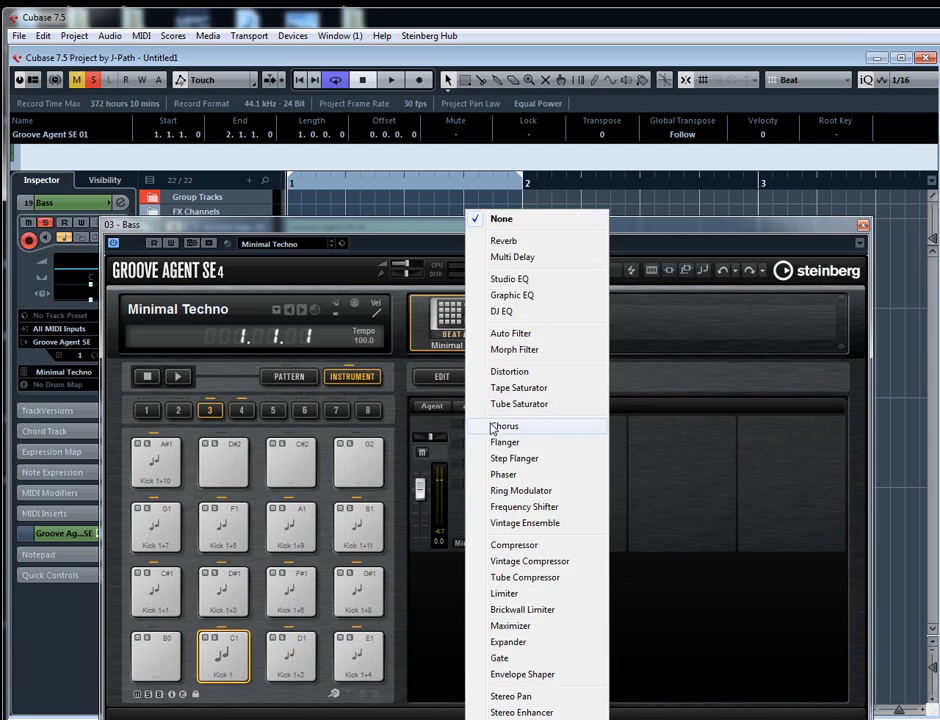
pyautogui.click(503, 372)
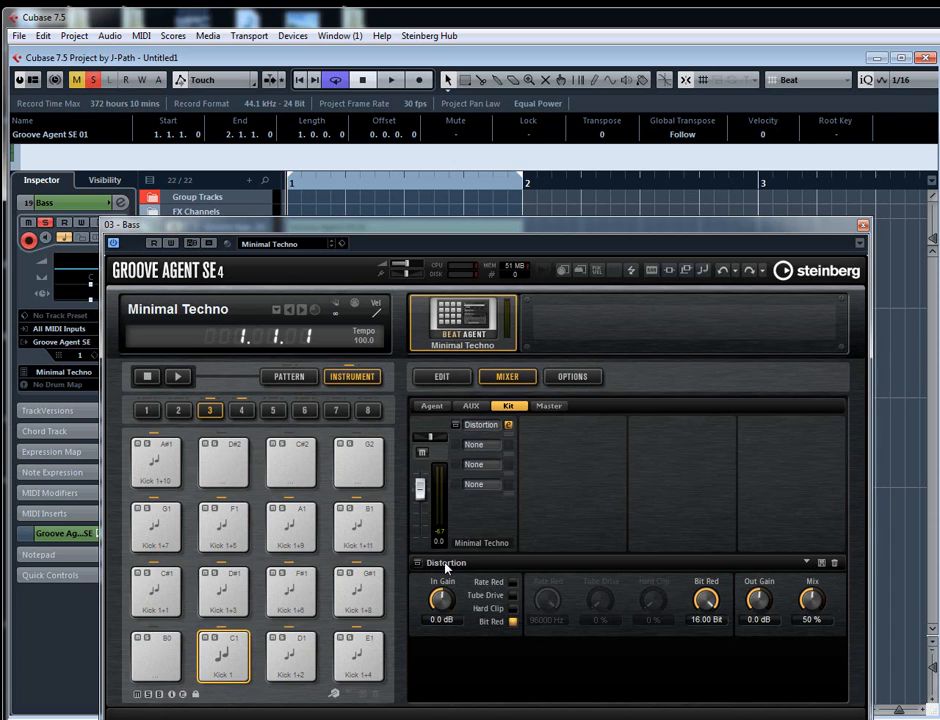
# - Enable Rate Red, Tube Drive and Hard Clip in the kit channel's Distortion effect
pyautogui.click(513, 581)
pyautogui.click(513, 595)
pyautogui.click(513, 608)
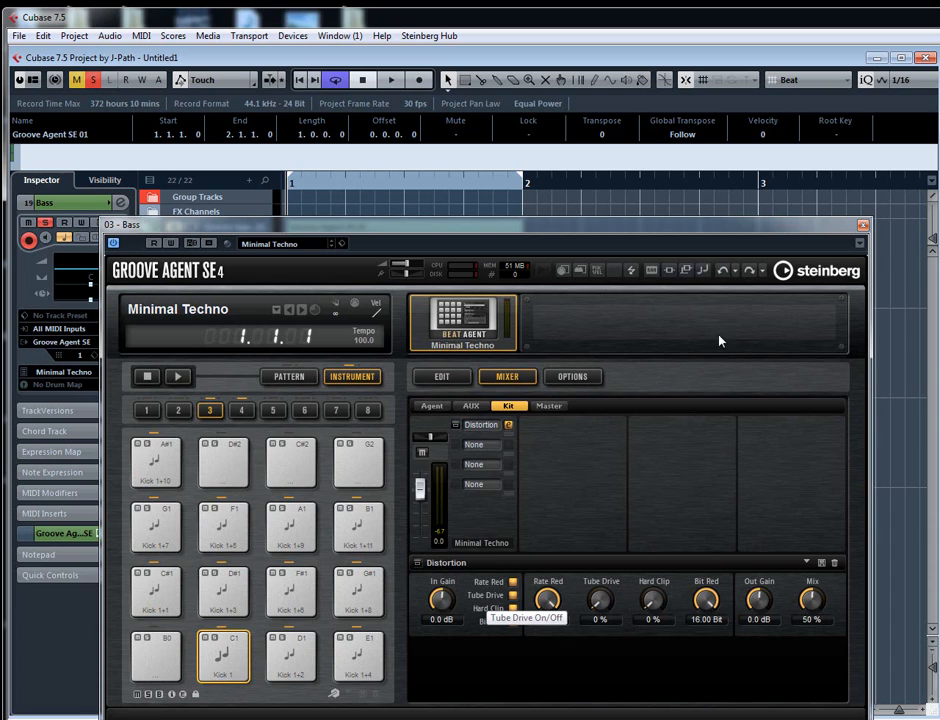
# - Examine the Bass track's channel insert slots and return to the Groove Agent kit mixer
pyautogui.click(863, 226)
pyautogui.click(120, 203)
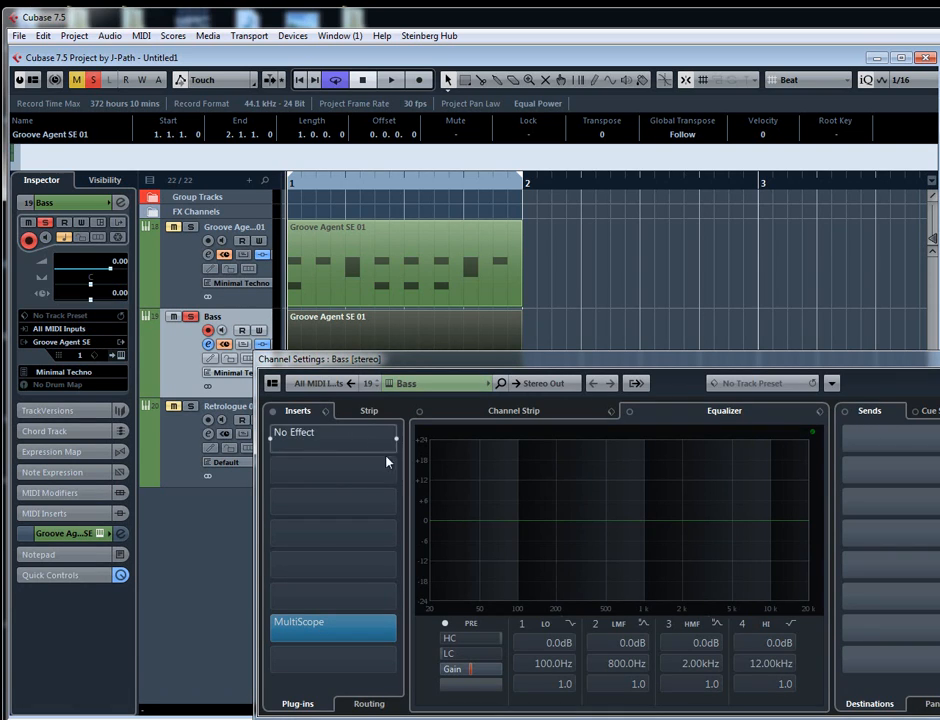
pyautogui.click(937, 359)
pyautogui.click(119, 355)
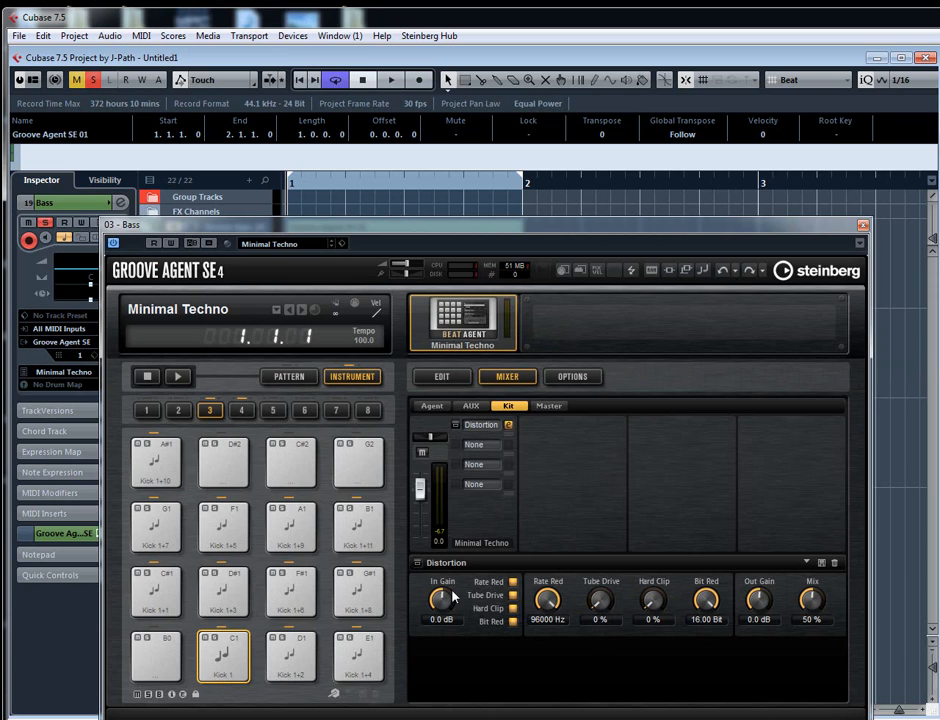
# - During playback, set the Distortion's Rate Red to about 2568 Hz, Tube Drive to 8%, Hard Clip to 25% and Mix to 20%
pyautogui.press('space')
pyautogui.moveTo(640, 621); pyautogui.dragTo(650, 600)
pyautogui.moveTo(548, 600); pyautogui.dragTo(600, 600)
pyautogui.moveTo(811, 594); pyautogui.dragTo(812, 607)
pyautogui.press('space')
pyautogui.moveTo(550, 599); pyautogui.dragTo(553, 597)
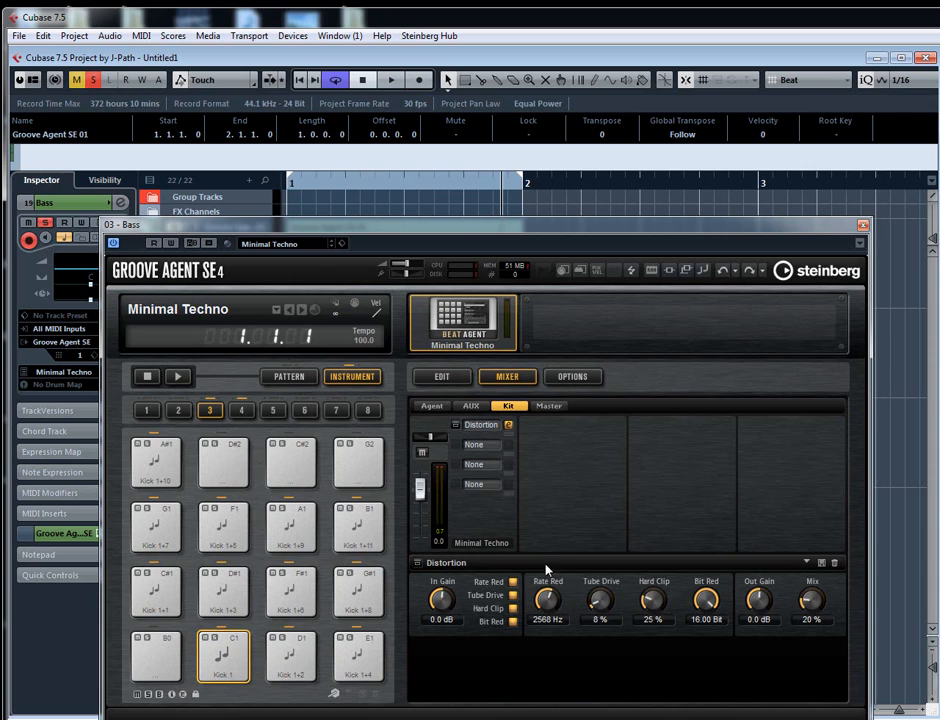
# - Raise the C1 pad's AUX 1 send to about -10.8 and load a Reverb in the first insert of AUX FX 1
pyautogui.click(443, 377)
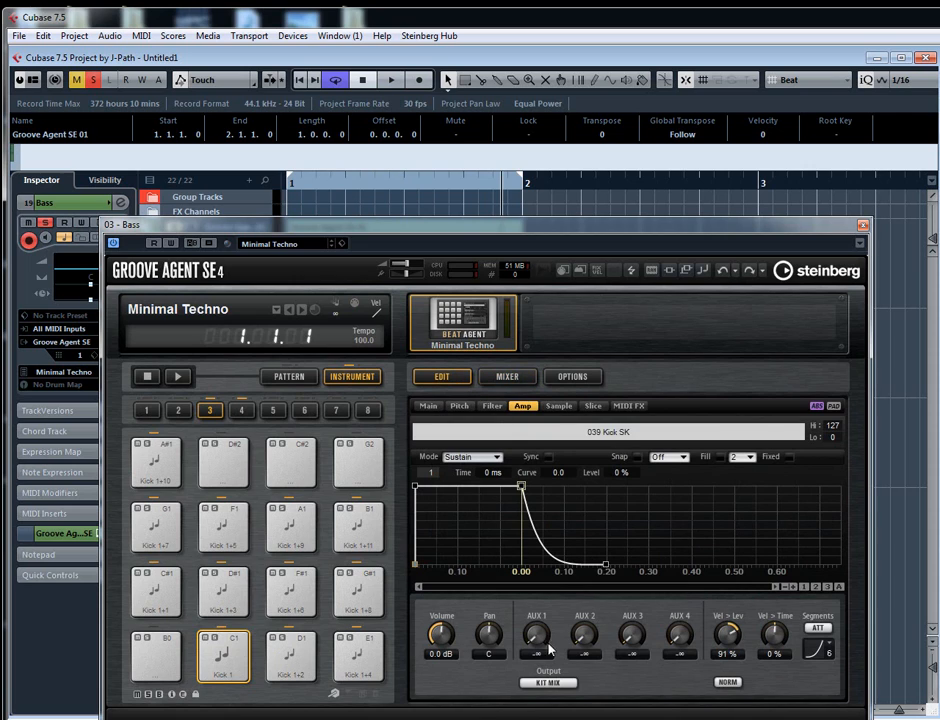
pyautogui.moveTo(536, 645); pyautogui.dragTo(533, 634)
pyautogui.click(510, 380)
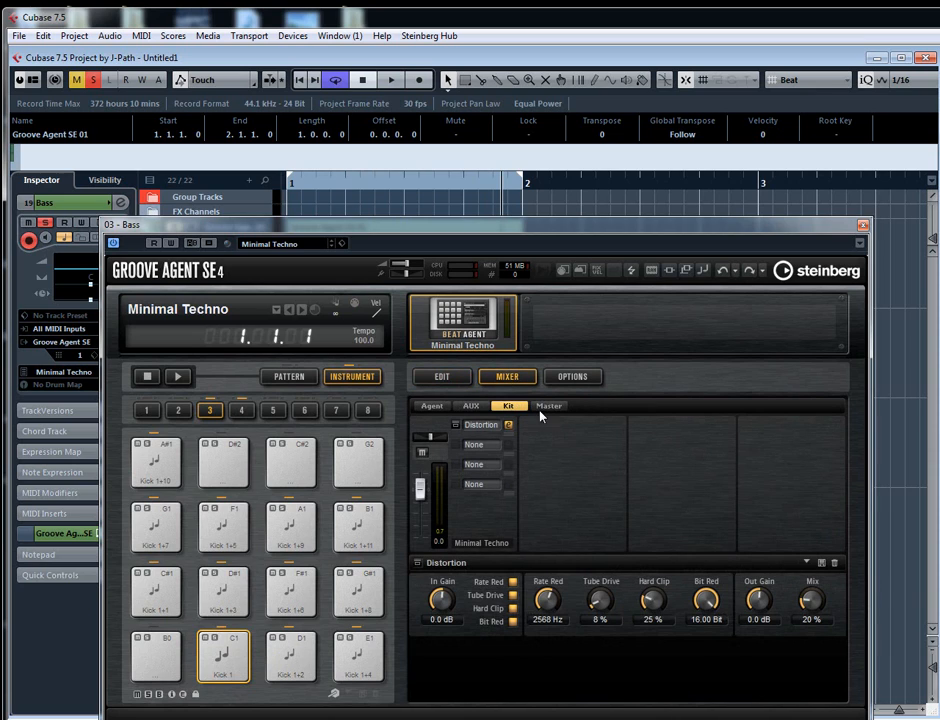
pyautogui.click(478, 406)
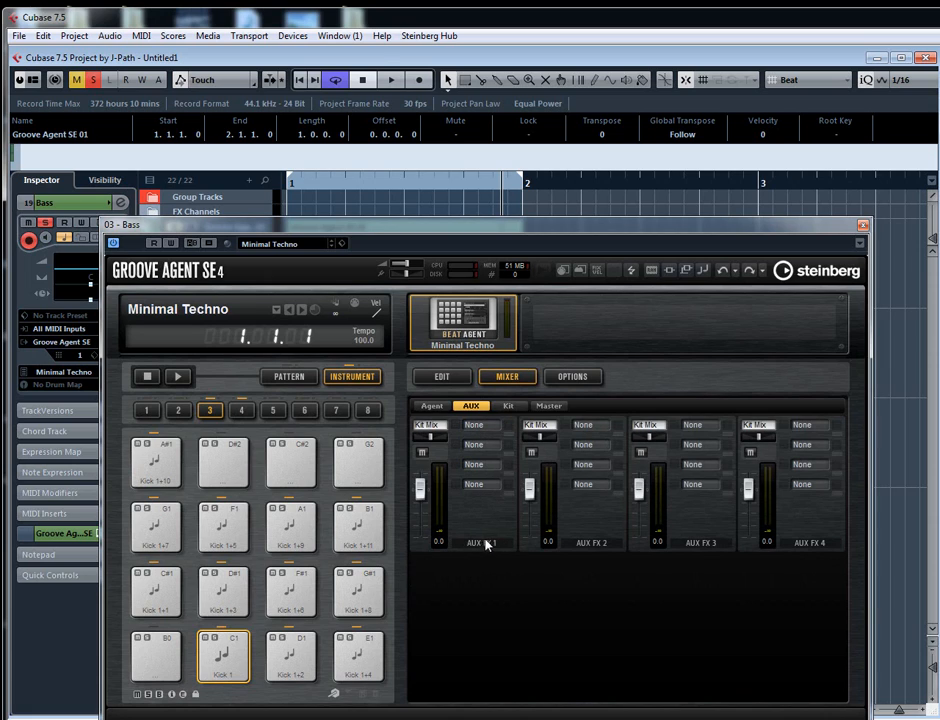
pyautogui.click(486, 444)
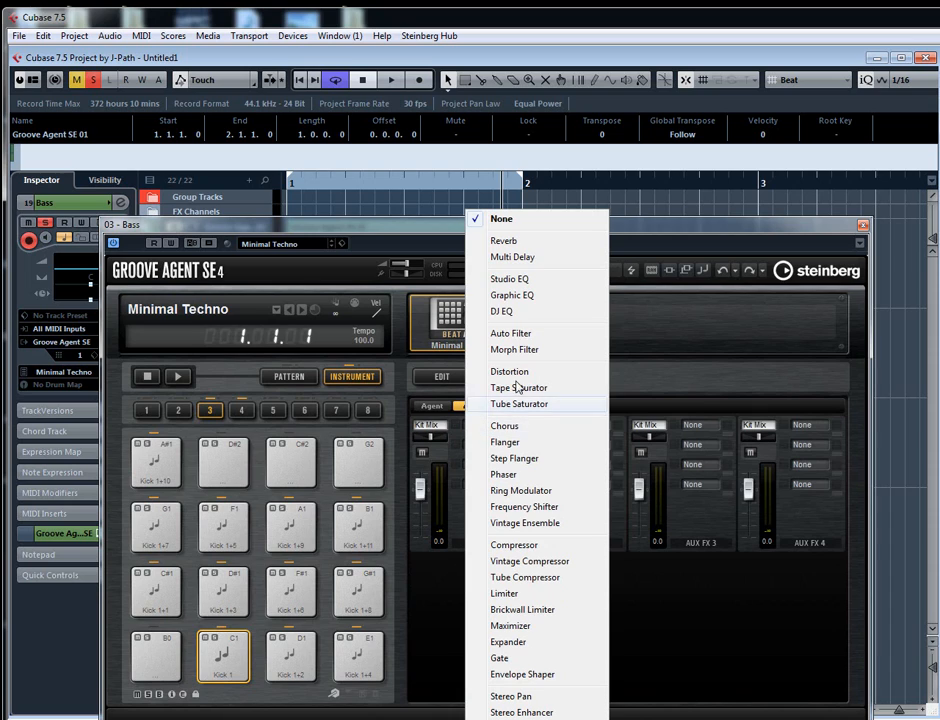
pyautogui.click(490, 241)
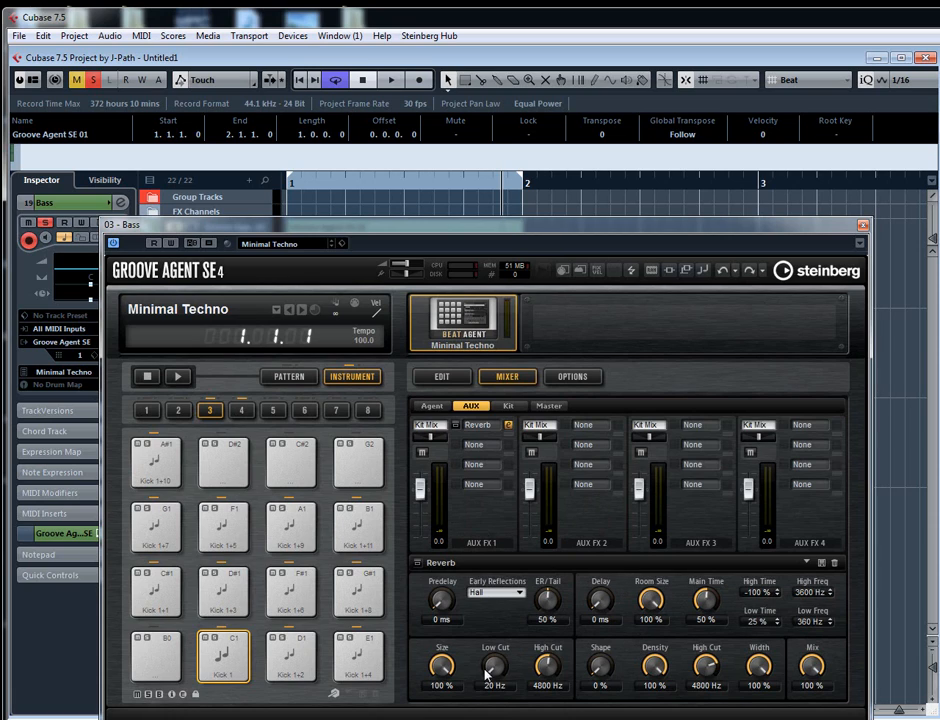
# - Set the early reflections Low Cut of the AUX FX 1 Reverb to 250 Hz
pyautogui.moveTo(487, 676); pyautogui.dragTo(491, 676)
pyautogui.click(491, 686)
pyautogui.write('150')
pyautogui.press('Return')
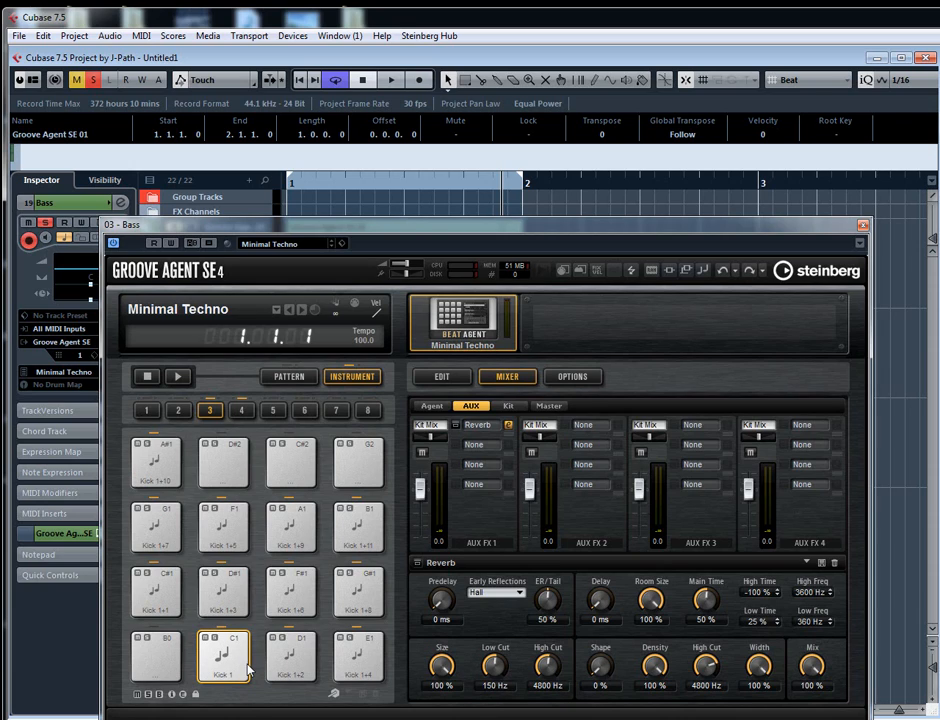
pyautogui.click(491, 686)
pyautogui.write('2')
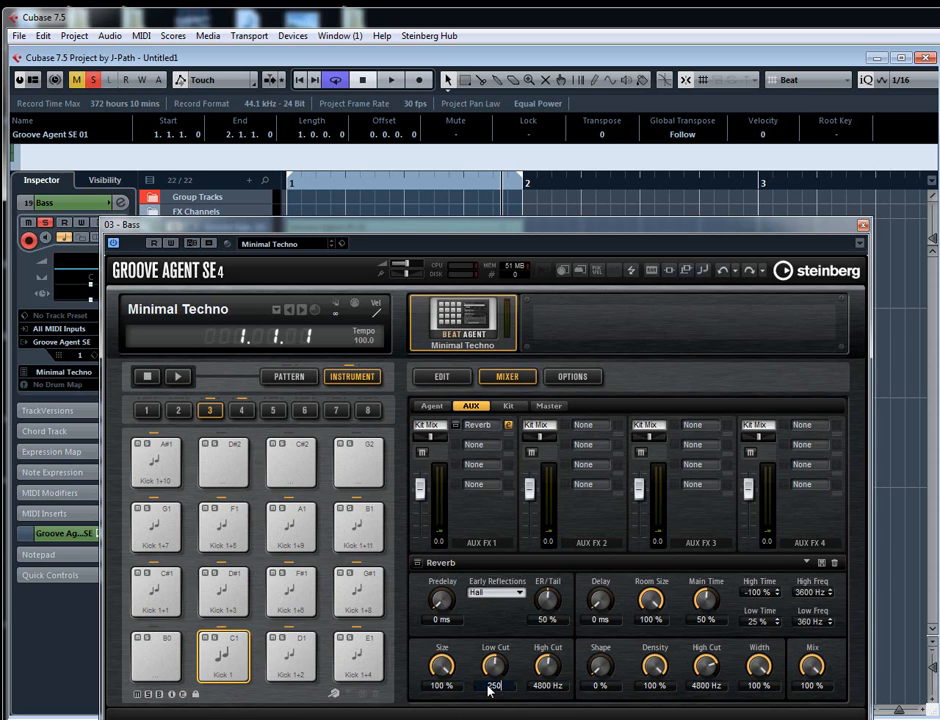
pyautogui.write('50')
pyautogui.press('Return')
# - Audition the C1 pad at different AUX 1 send levels and lower the Reverb's early reflections High Cut to about 2172 Hz
pyautogui.click(441, 376)
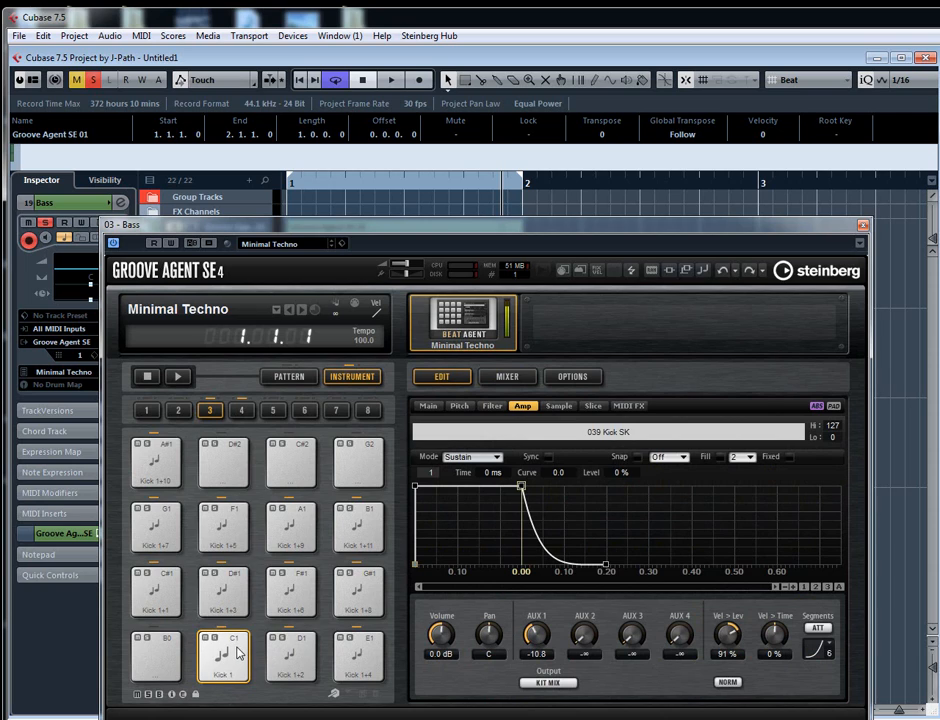
pyautogui.moveTo(529, 627); pyautogui.dragTo(527, 631)
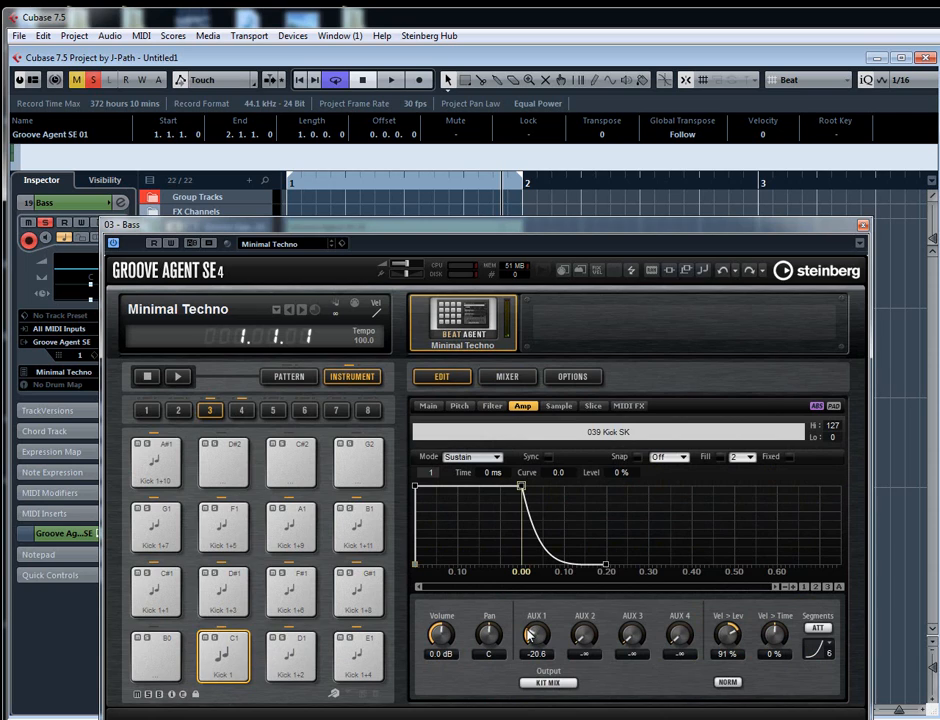
pyautogui.click(220, 650)
pyautogui.moveTo(535, 633); pyautogui.dragTo(537, 613)
pyautogui.click(505, 378)
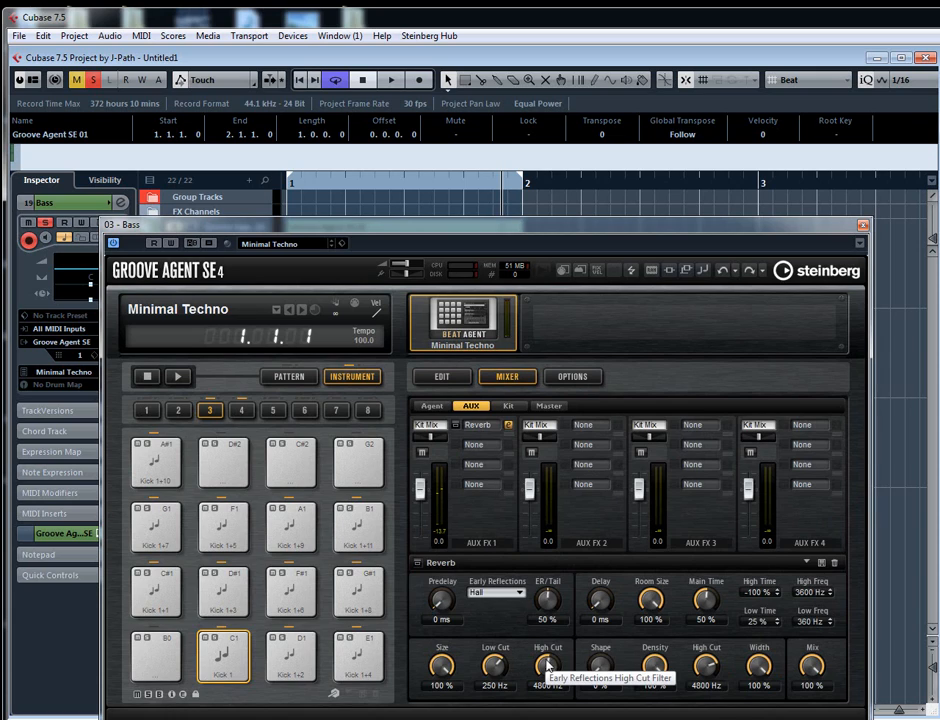
pyautogui.moveTo(549, 660); pyautogui.dragTo(532, 664)
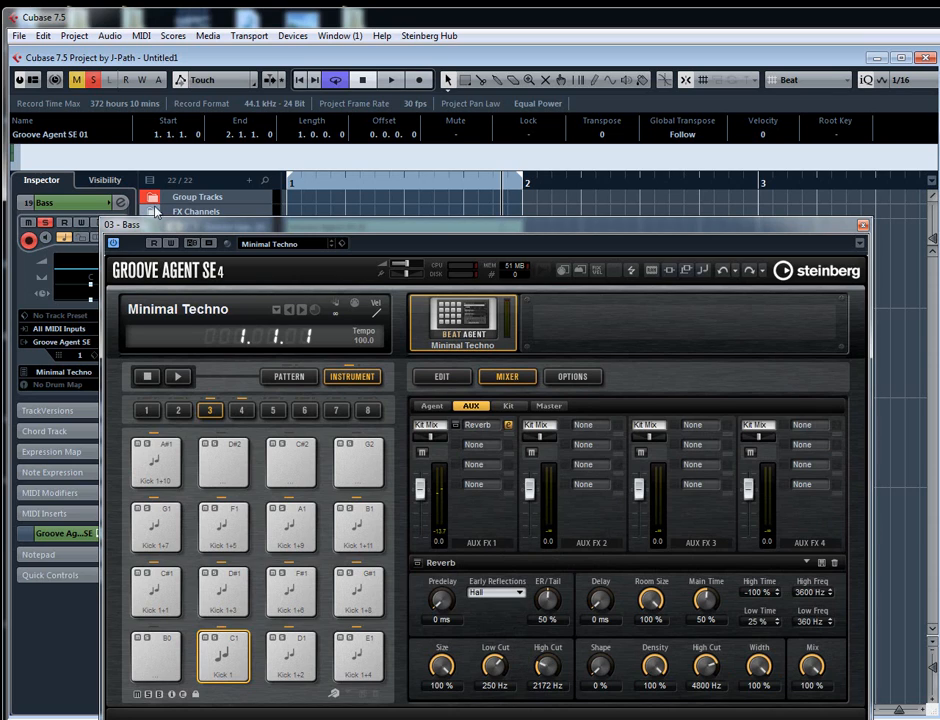
# - Try a treble cut in the Bass channel's equalizer with band 3 at -6.1 dB and band 4 at -24 dB, and switch both bands off
pyautogui.click(121, 203)
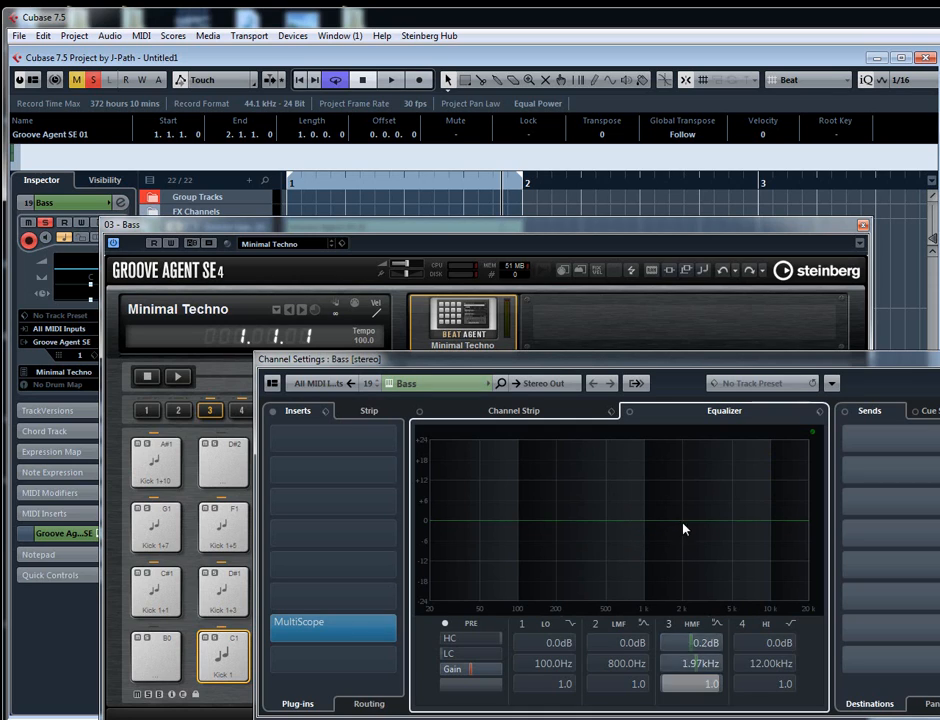
pyautogui.moveTo(684, 529); pyautogui.dragTo(693, 545)
pyautogui.moveTo(784, 522); pyautogui.dragTo(700, 611)
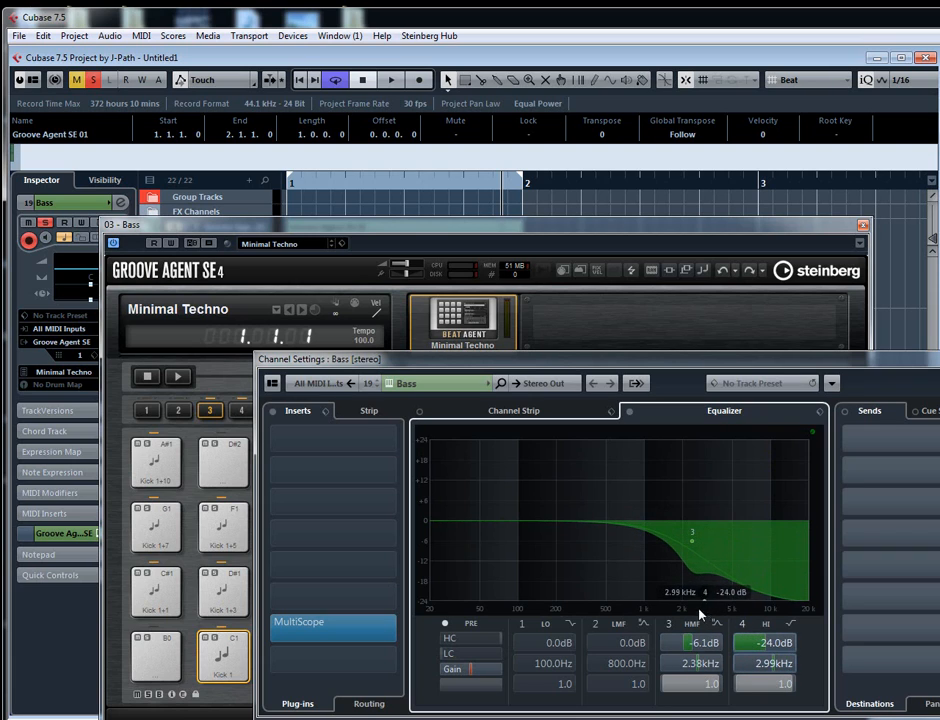
pyautogui.doubleClick(703, 600)
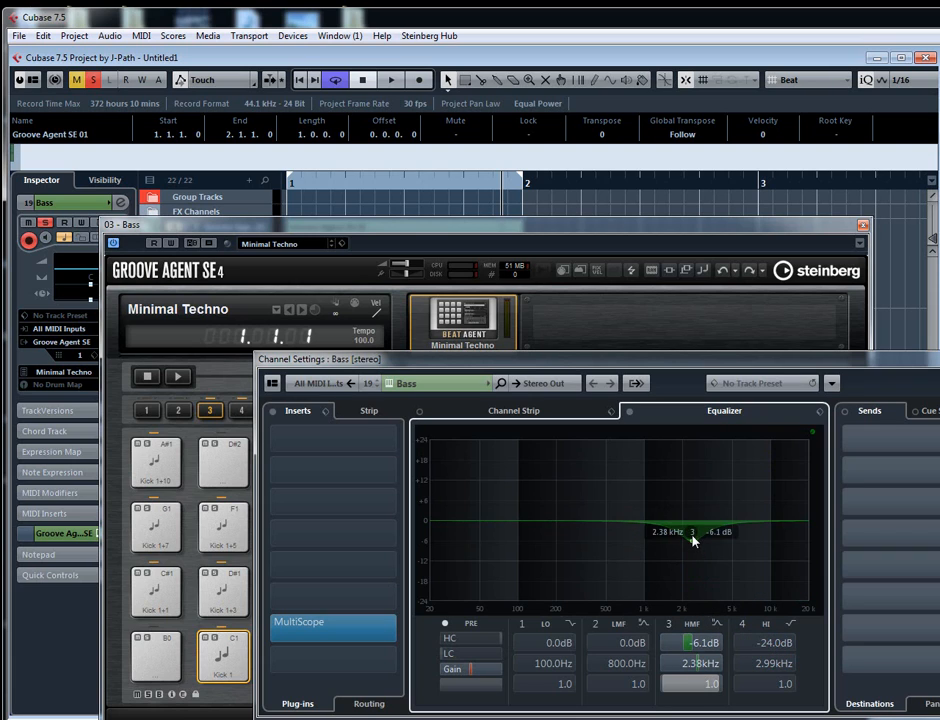
pyautogui.doubleClick(693, 541)
pyautogui.click(602, 230)
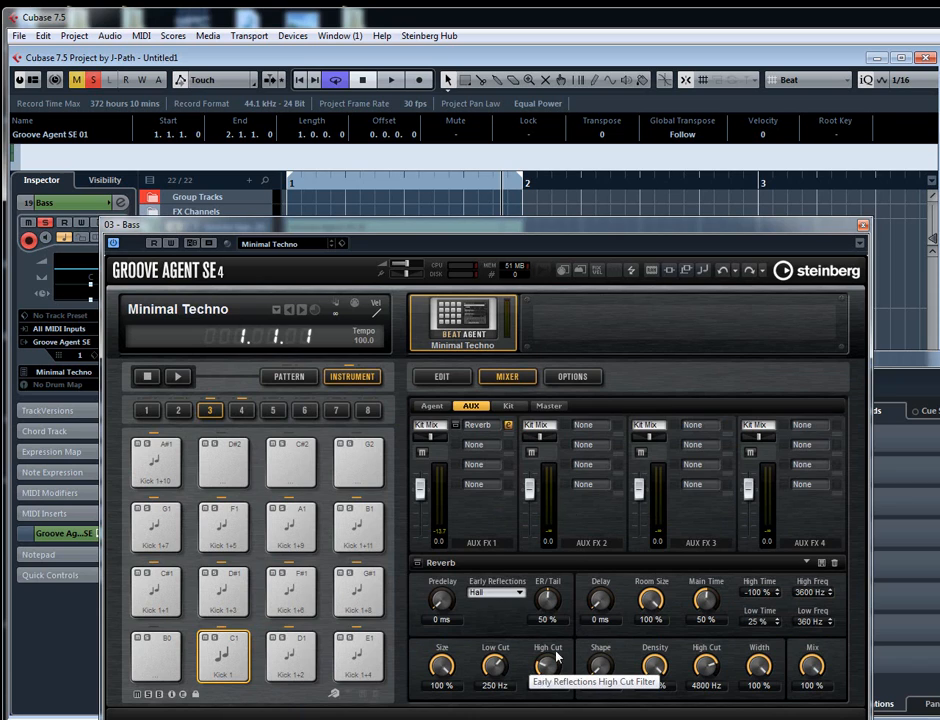
pyautogui.click(904, 361)
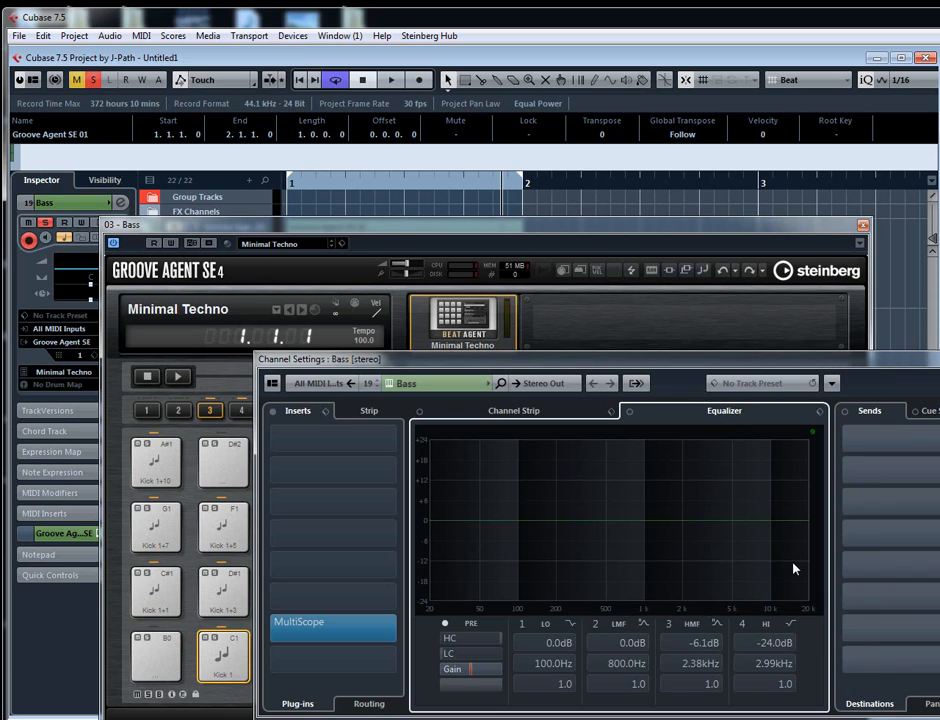
pyautogui.moveTo(792, 527); pyautogui.dragTo(698, 612)
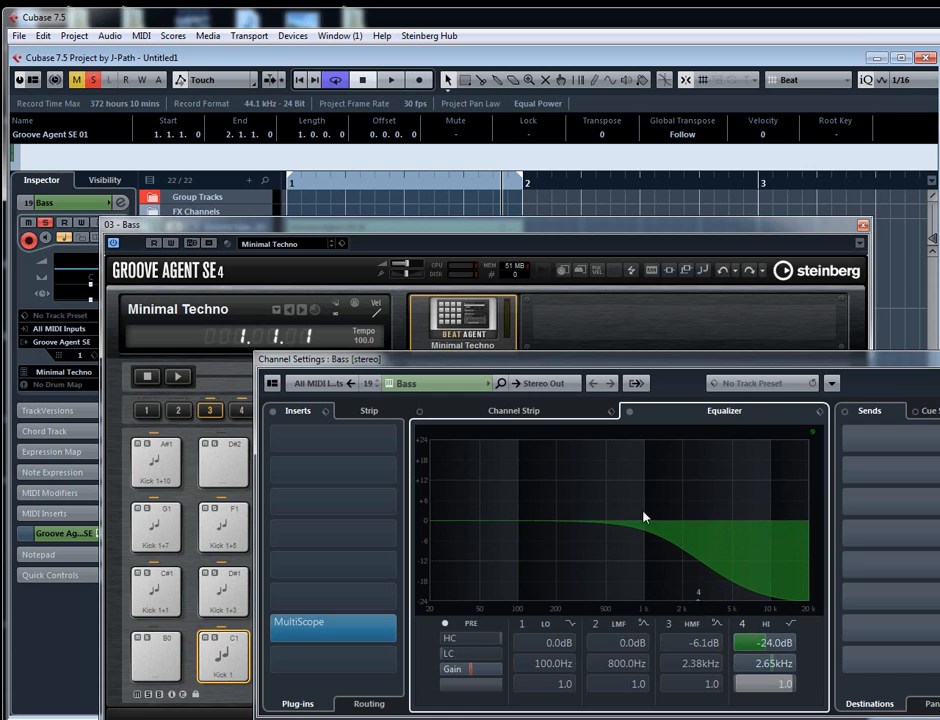
pyautogui.doubleClick(702, 602)
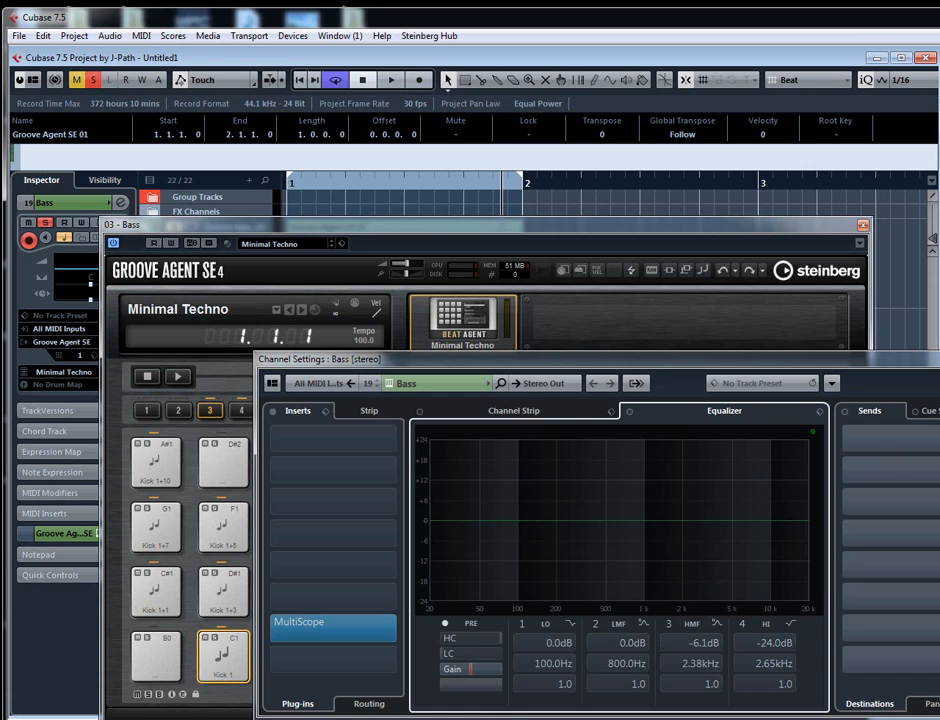
pyautogui.hotkey('ctrl', 'w')
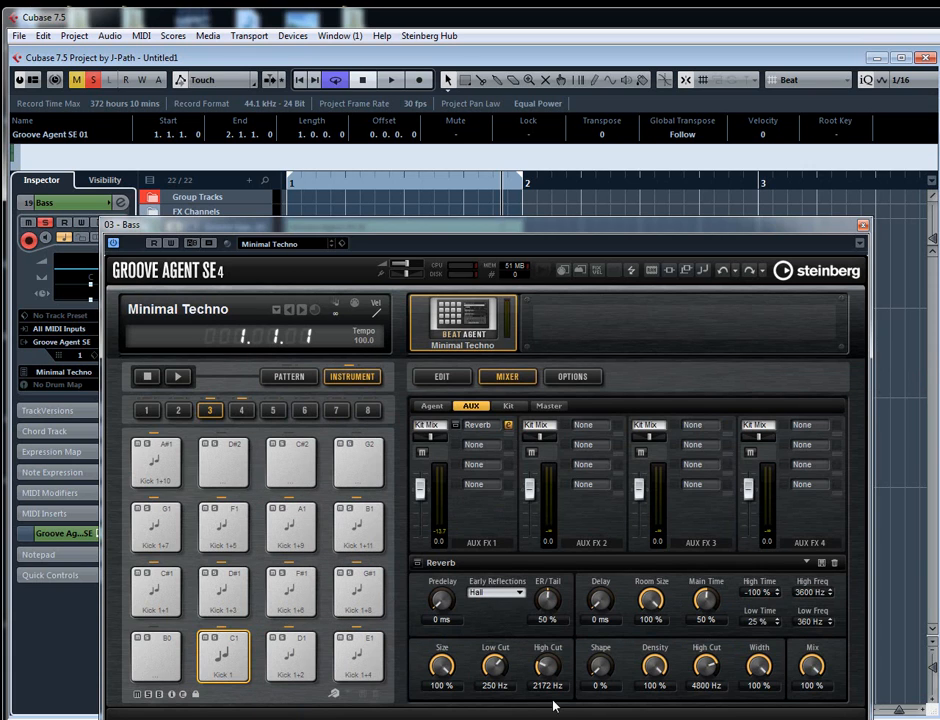
# - Add a Studio EQ after the AUX FX 1 Reverb with -12 dB at 113 Hz, 5 dB at 1934 Hz and -12 dB at 5627 Hz
pyautogui.click(486, 455)
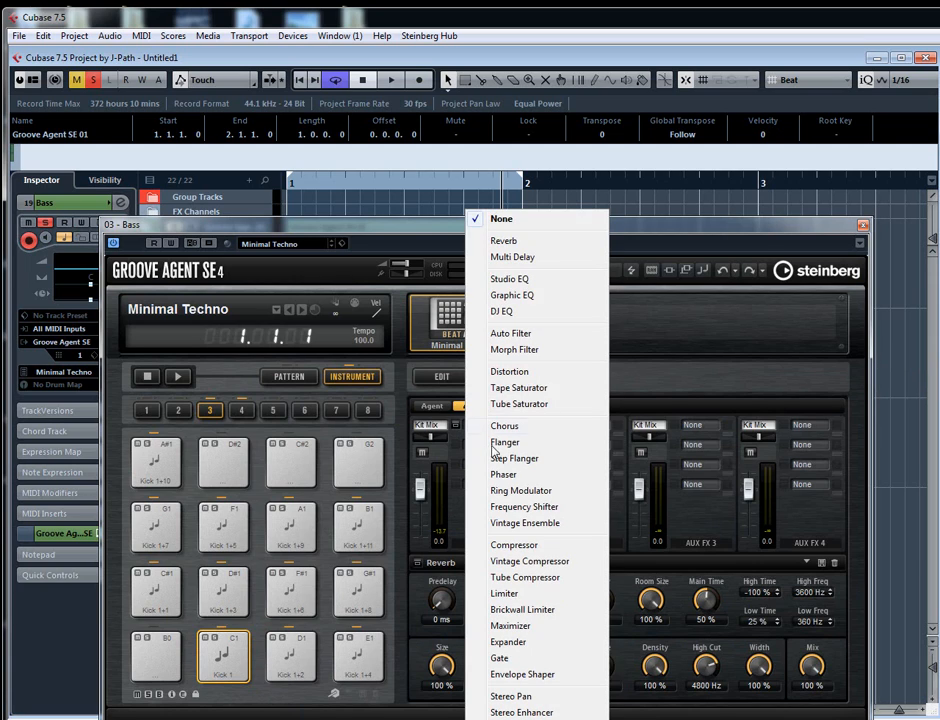
pyautogui.click(490, 276)
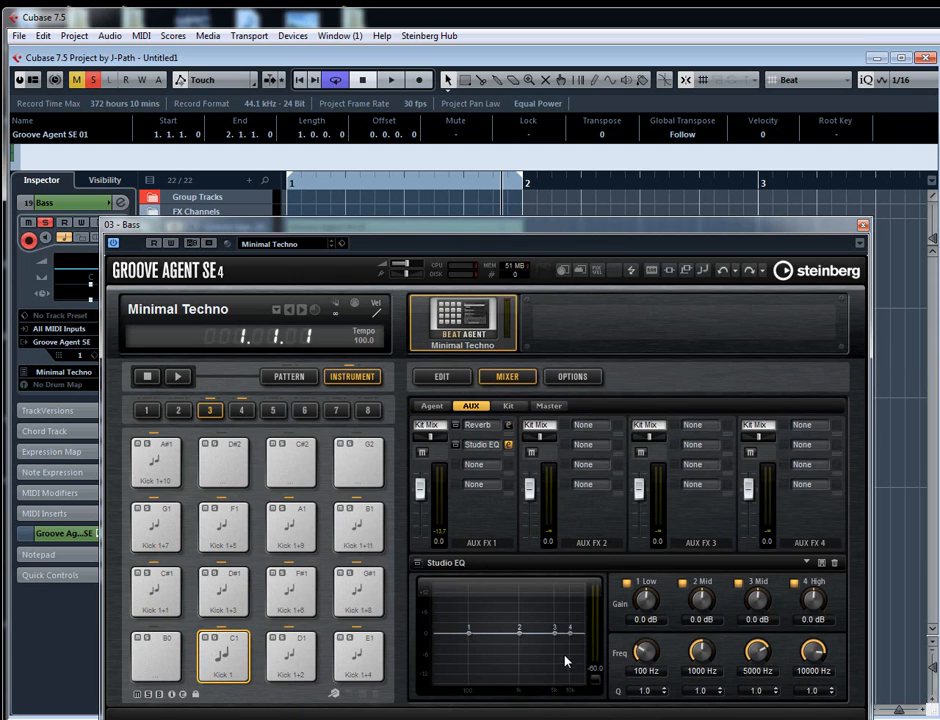
pyautogui.moveTo(571, 632); pyautogui.dragTo(564, 686)
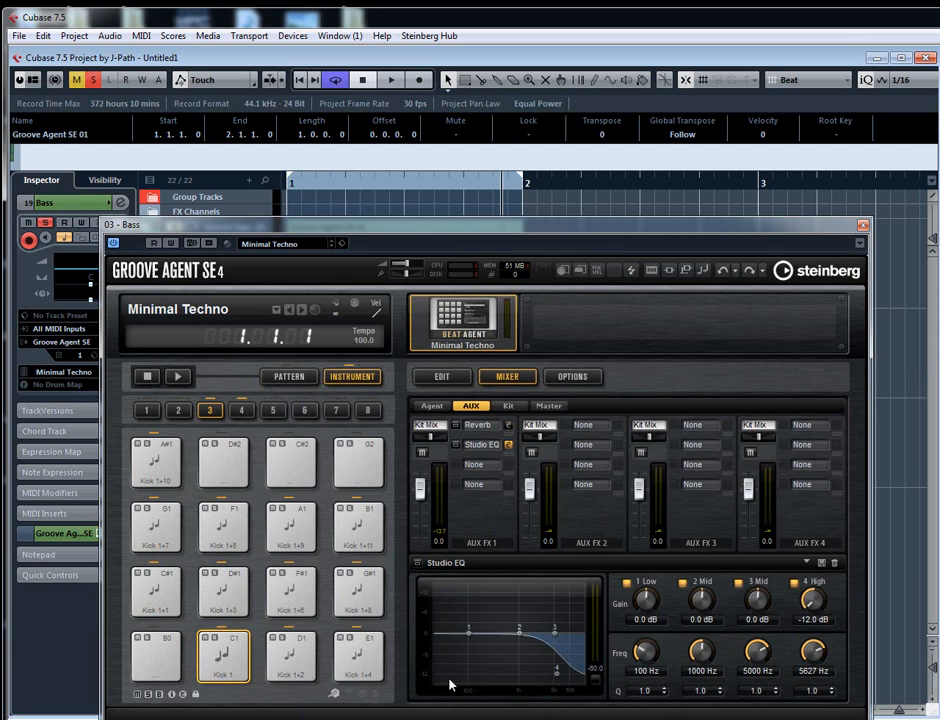
pyautogui.moveTo(463, 632); pyautogui.dragTo(474, 690)
pyautogui.moveTo(556, 634); pyautogui.dragTo(533, 611)
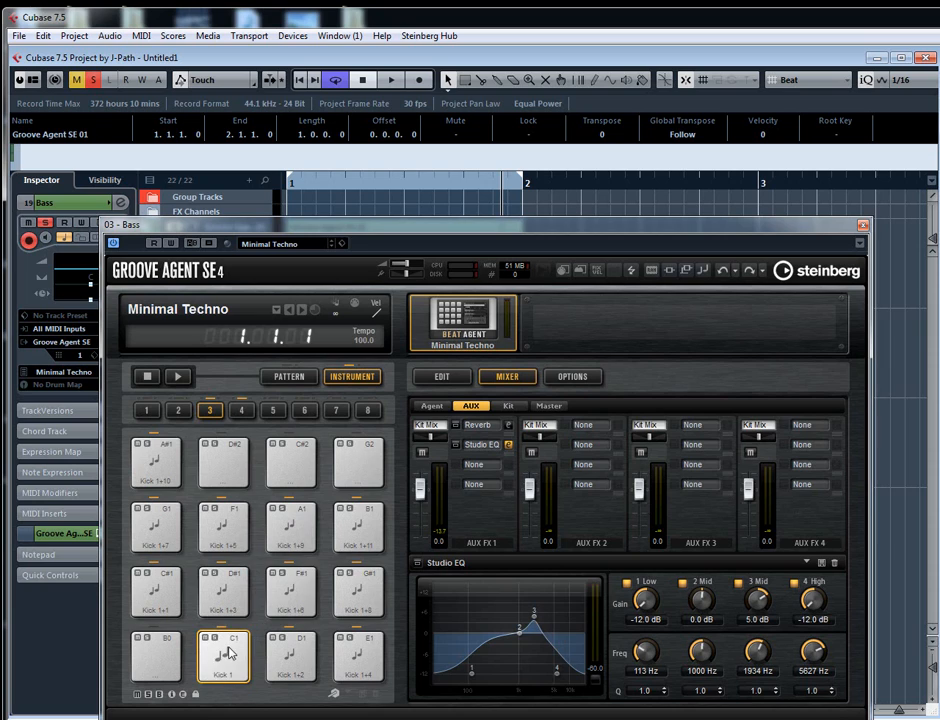
pyautogui.click(226, 655)
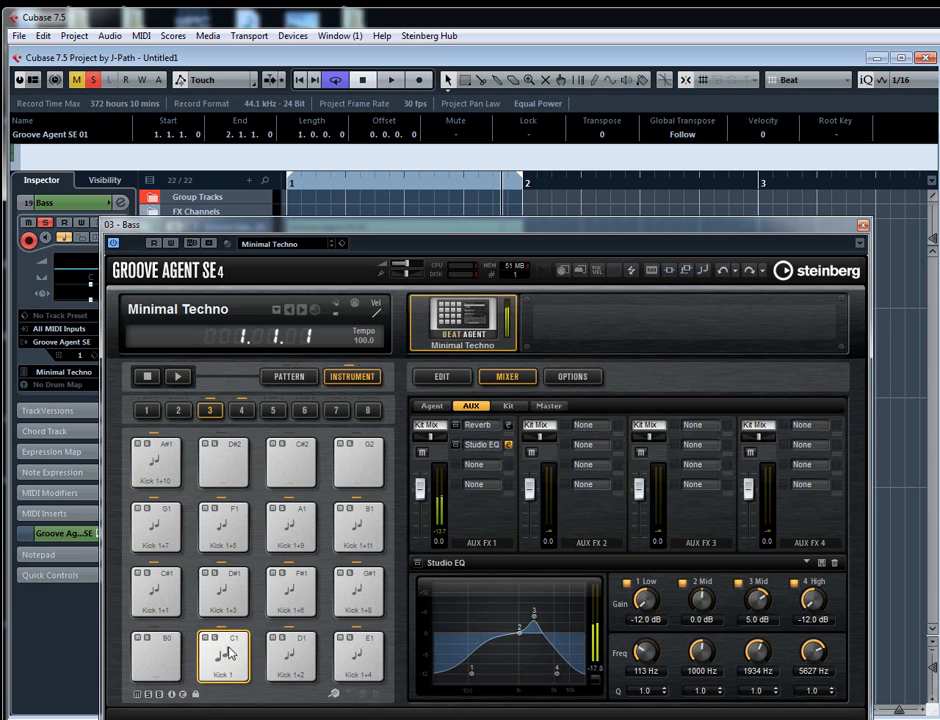
# - Reduce the AUX FX 1 Reverb's Room Size to 50% and Main Time to 19%, and audition the C1 pad
pyautogui.click(508, 427)
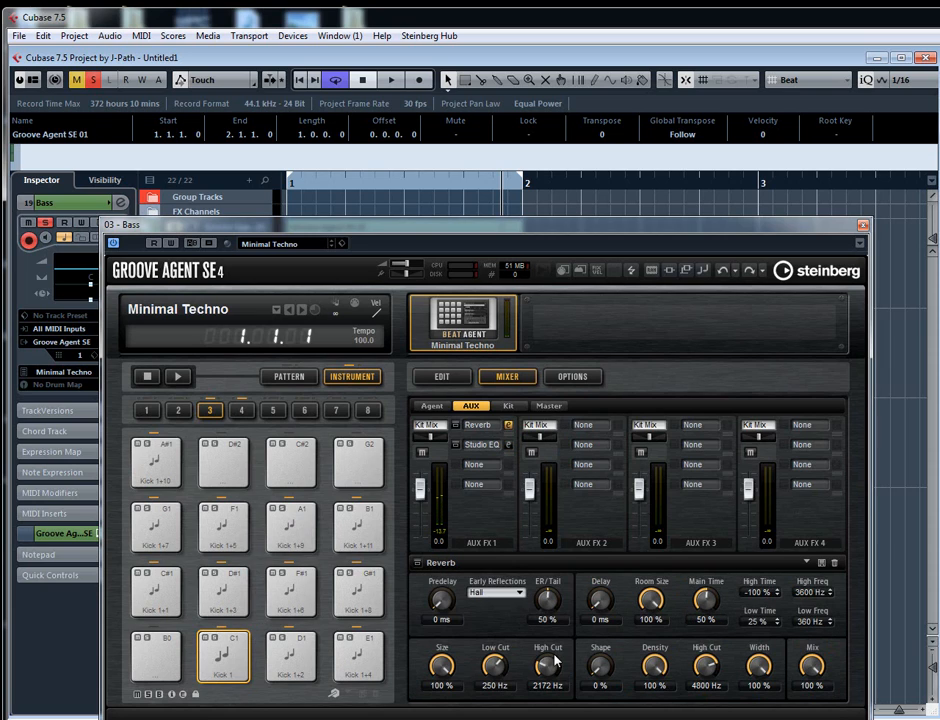
pyautogui.moveTo(441, 662)
pyautogui.mouseDown()
pyautogui.moveTo(450, 669)
pyautogui.moveTo(436, 684)
pyautogui.mouseUp()
pyautogui.moveTo(661, 605); pyautogui.dragTo(707, 620)
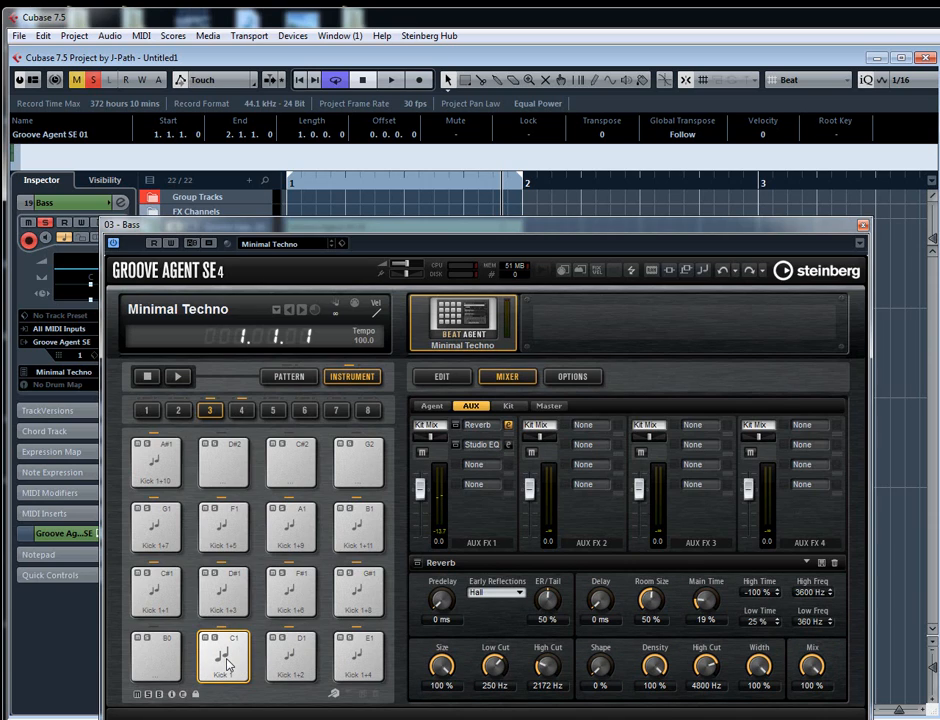
pyautogui.click(227, 664)
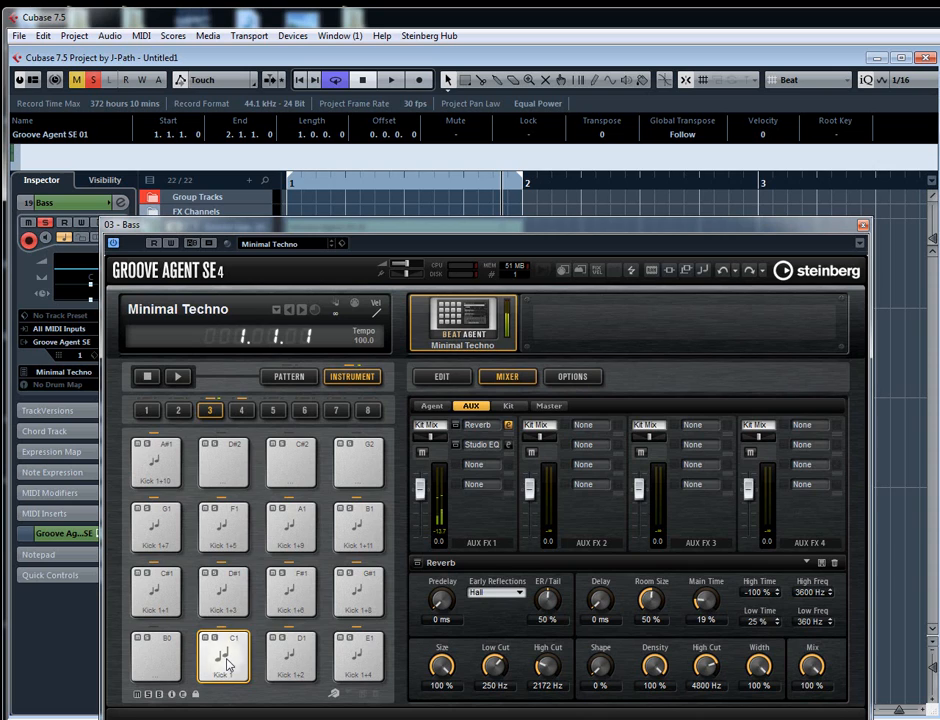
# - Load a Chorus and a Studio EQ in the first two insert slots of AUX FX 2
pyautogui.click(487, 466)
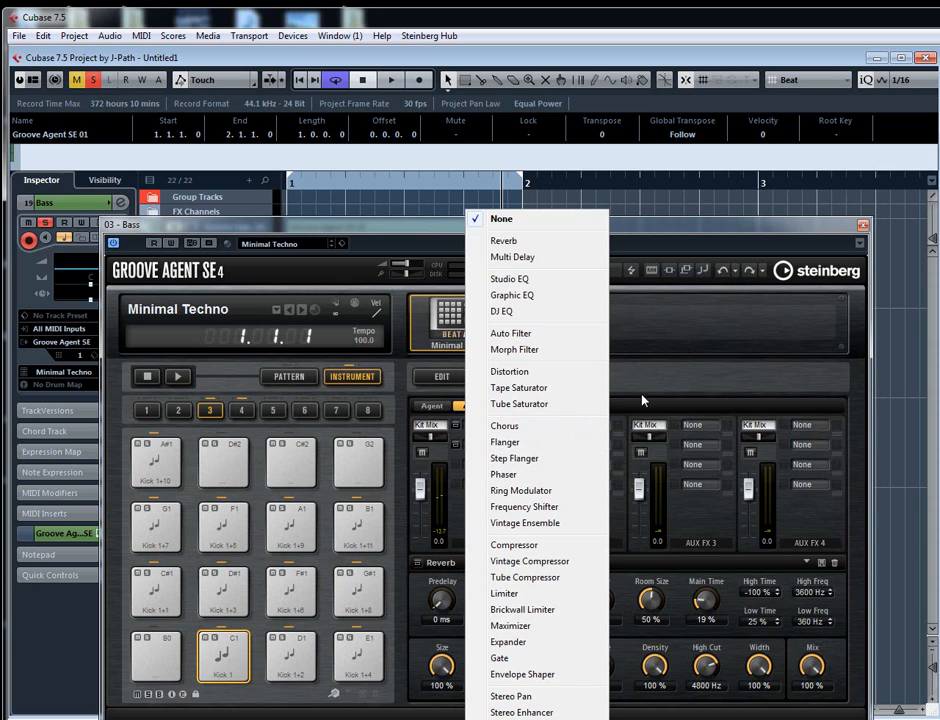
pyautogui.click(508, 279)
pyautogui.click(577, 426)
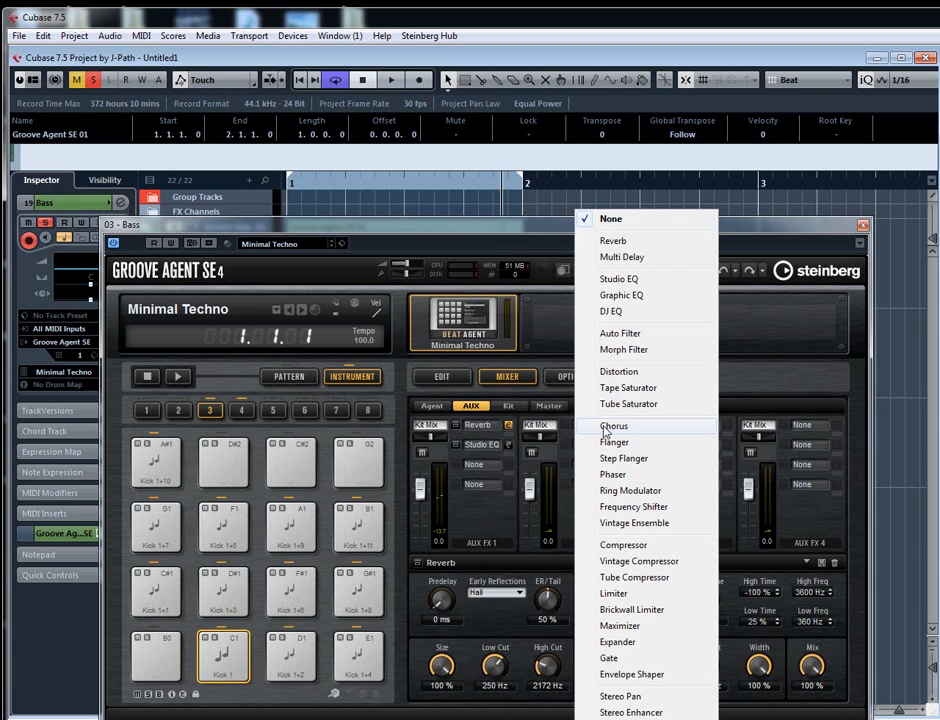
pyautogui.click(605, 428)
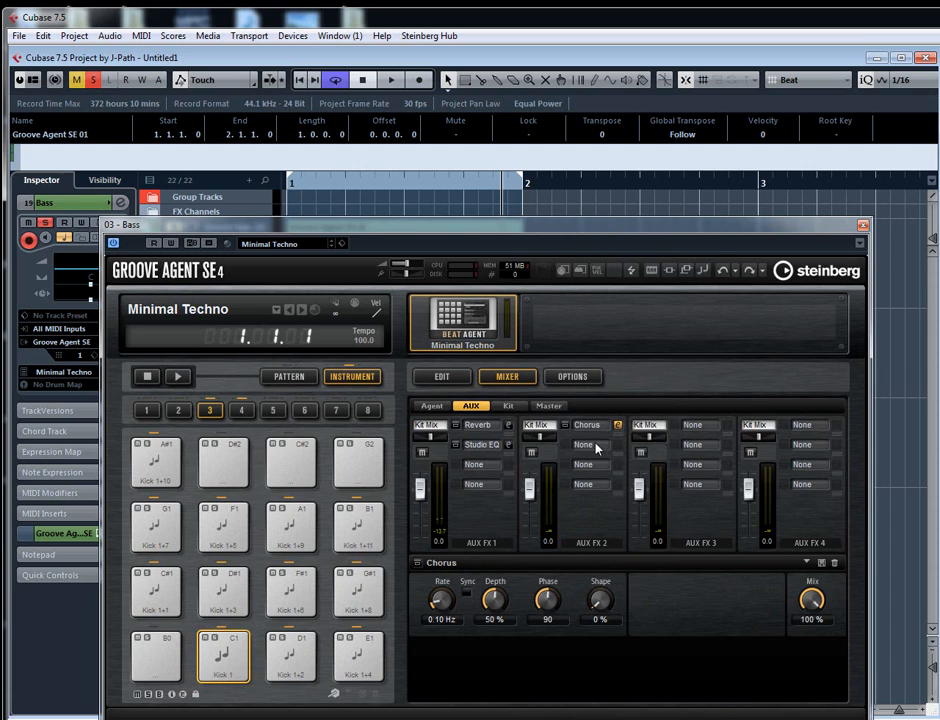
pyautogui.click(588, 446)
pyautogui.click(619, 280)
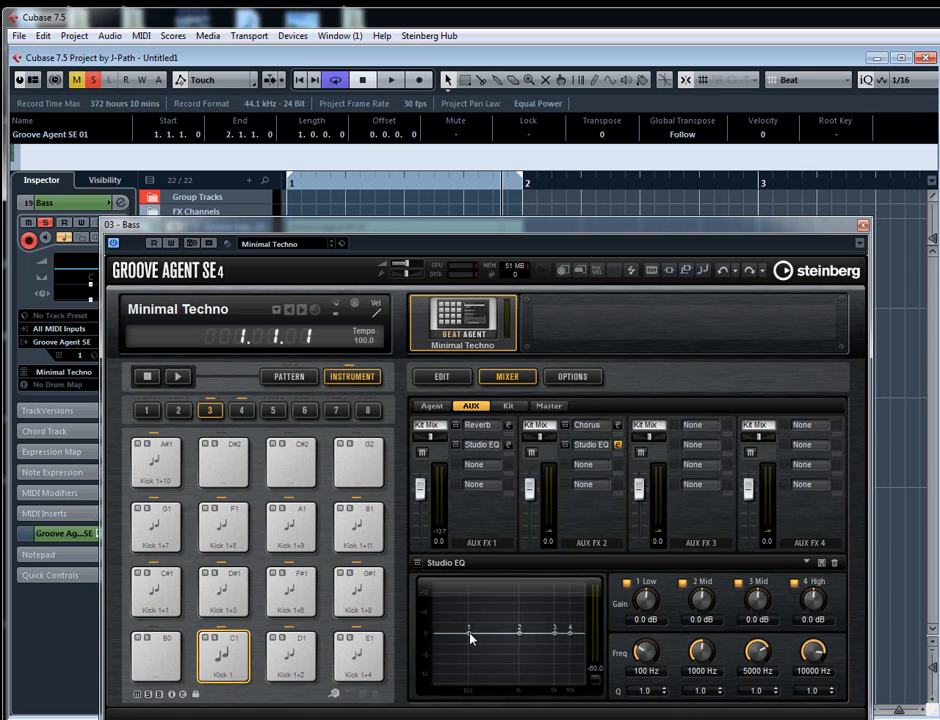
# - Cut the lows in the AUX FX 2 Studio EQ with -12 dB at 163 Hz on band 1 and -12 dB at 47 Hz on band 2
pyautogui.moveTo(470, 637); pyautogui.dragTo(480, 680)
pyautogui.moveTo(519, 638); pyautogui.dragTo(455, 684)
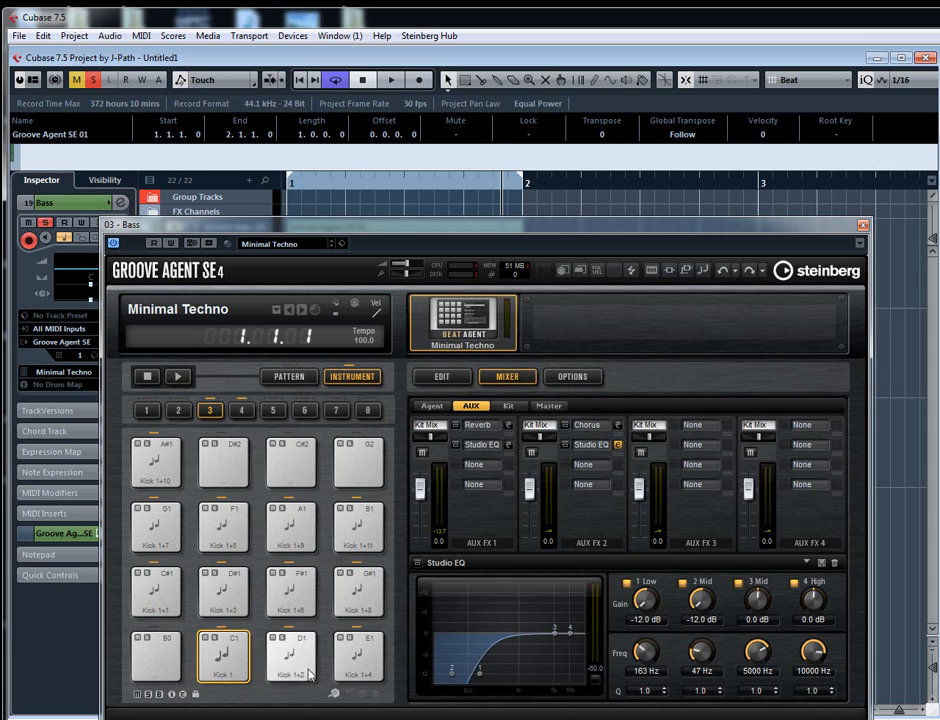
# - Audition the C1 pad and set its AUX 2 send level to -16.2
pyautogui.click(441, 376)
pyautogui.moveTo(578, 618); pyautogui.dragTo(578, 614)
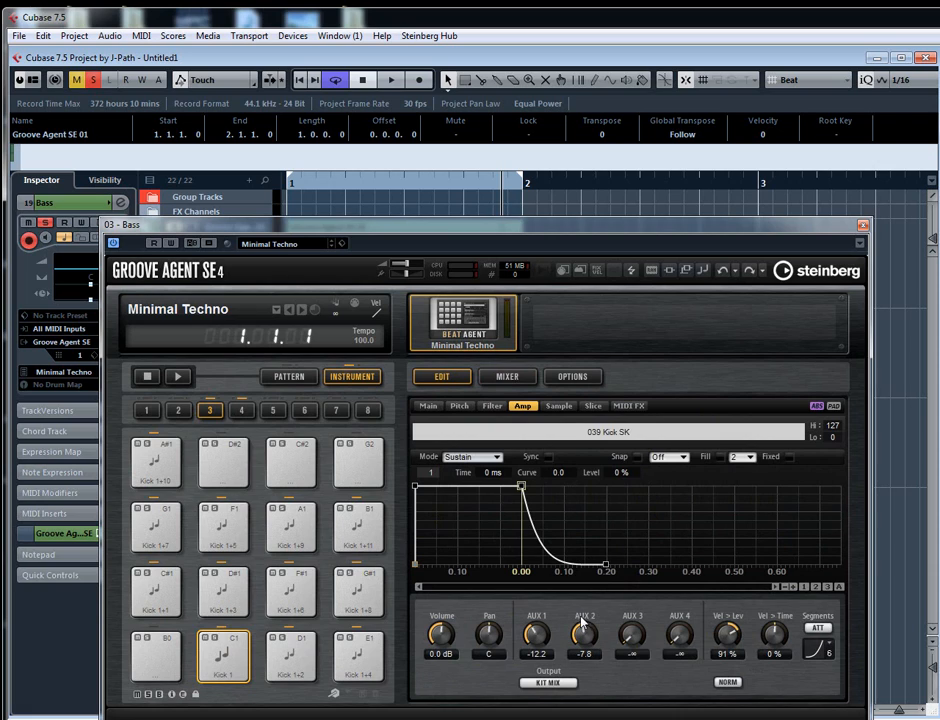
pyautogui.click(218, 651)
pyautogui.click(218, 651)
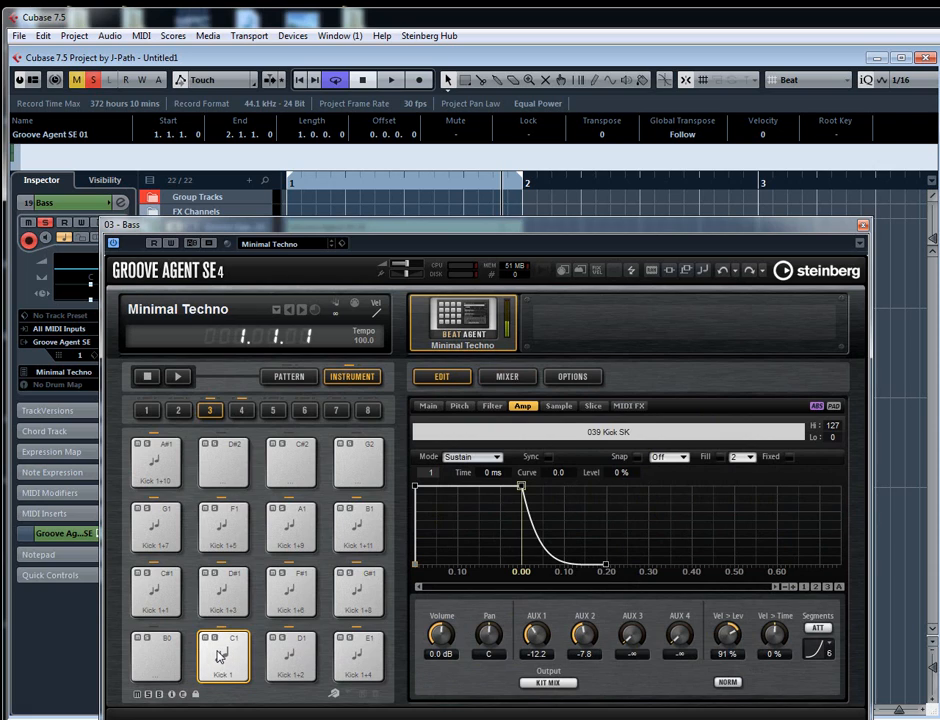
pyautogui.click(222, 655)
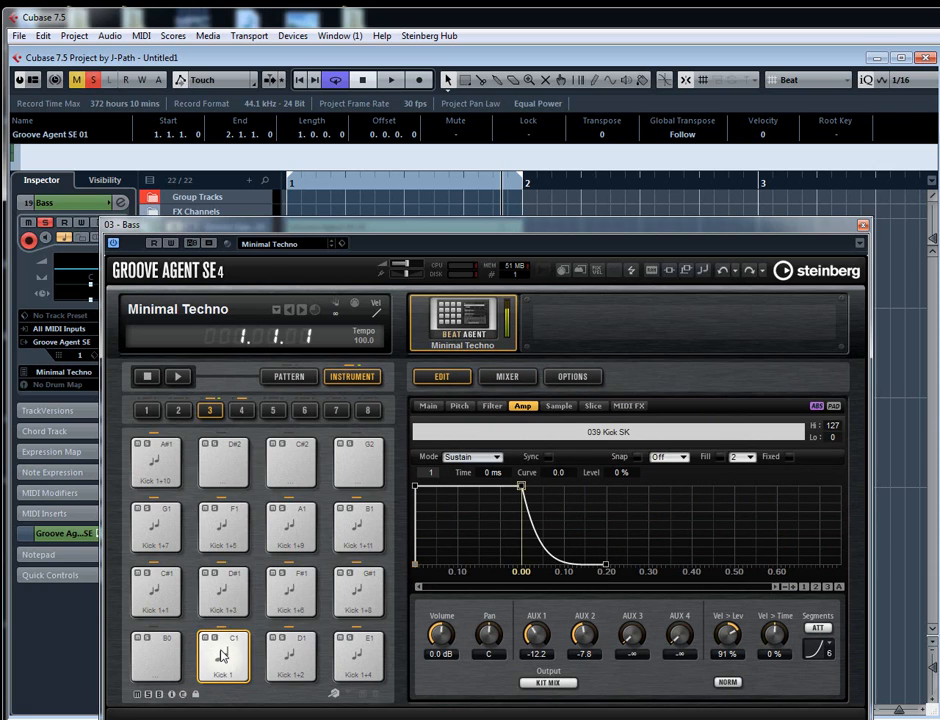
pyautogui.moveTo(577, 622); pyautogui.dragTo(575, 628)
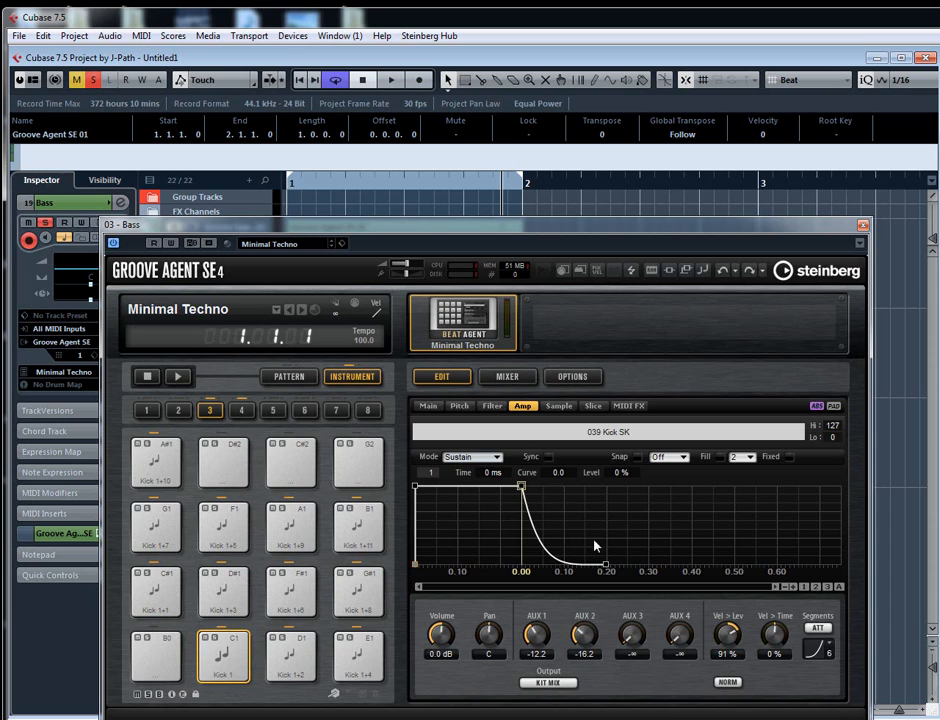
# - Add a Tube Compressor to AUX FX 1's third slot with Input 15.7 dB, Drive 2.0 dB, Attack 21.4 ms and Release 363 ms
pyautogui.click(512, 380)
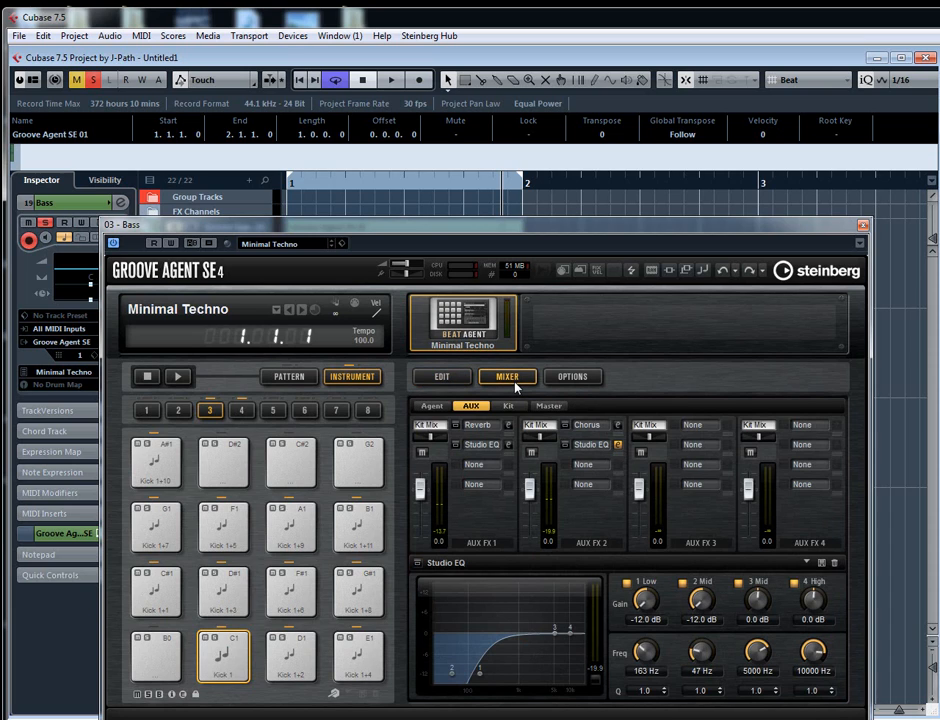
pyautogui.click(485, 466)
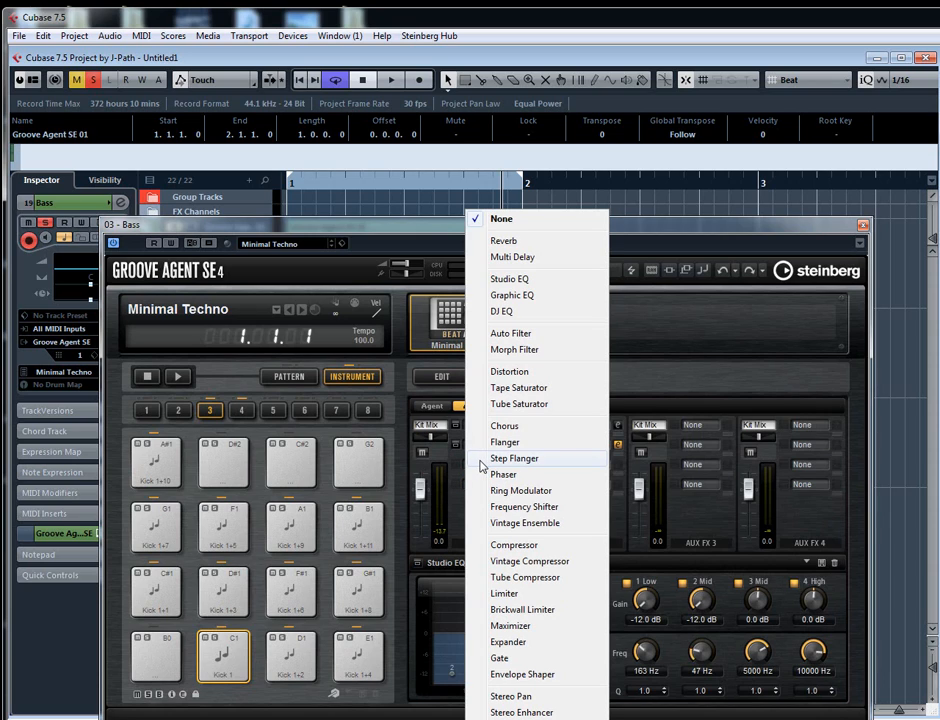
pyautogui.click(513, 578)
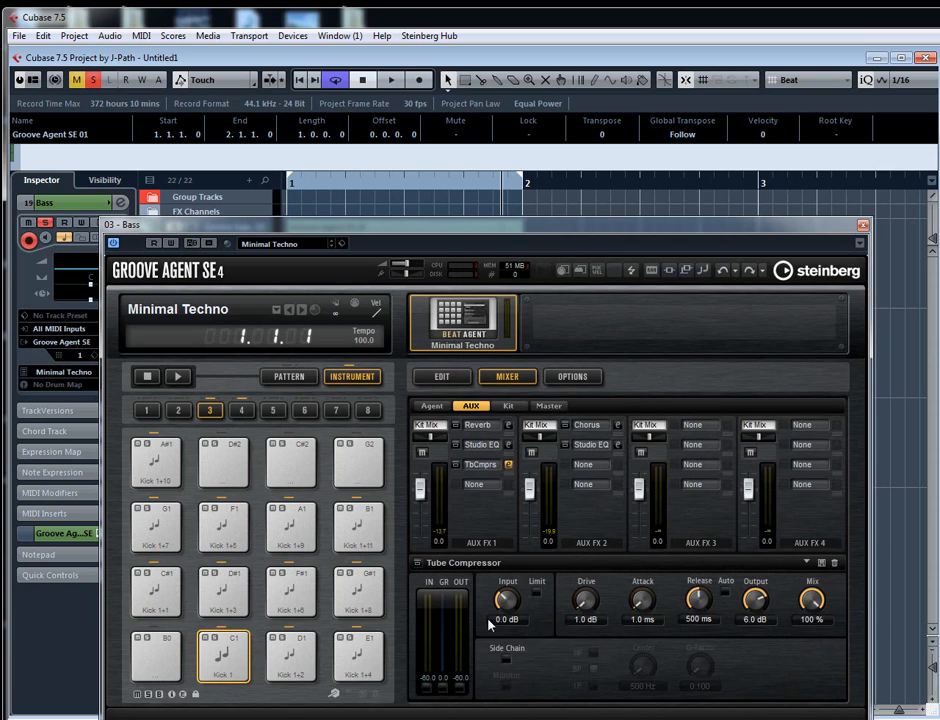
pyautogui.moveTo(582, 605); pyautogui.dragTo(580, 600)
pyautogui.moveTo(518, 598); pyautogui.dragTo(516, 580)
pyautogui.scroll(3, 507, 597)
pyautogui.scroll(2, 510, 597)
pyautogui.scroll(5, 636, 612)
pyautogui.moveTo(637, 600)
pyautogui.mouseDown()
pyautogui.moveTo(638, 619)
pyautogui.moveTo(640, 605)
pyautogui.mouseUp()
pyautogui.moveTo(697, 598)
pyautogui.mouseDown()
pyautogui.moveTo(697, 618)
pyautogui.moveTo(697, 600)
pyautogui.mouseUp()
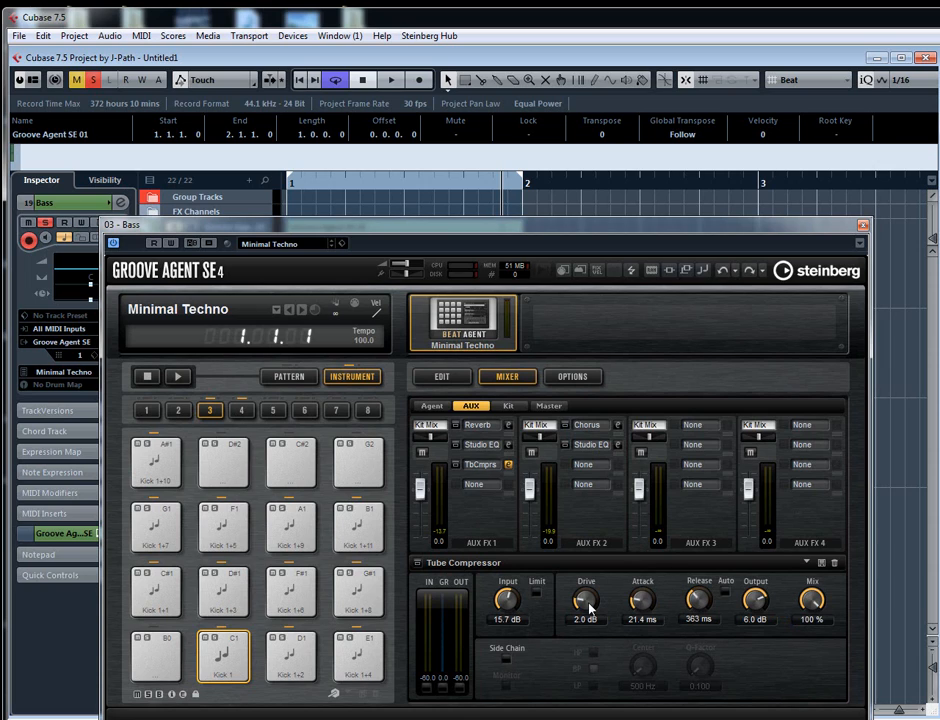
# - Raise the Tube Compressor's Input to 25.3 dB and shorten its Release to 10 ms during playback
pyautogui.press('space')
pyautogui.moveTo(506, 600); pyautogui.dragTo(507, 588)
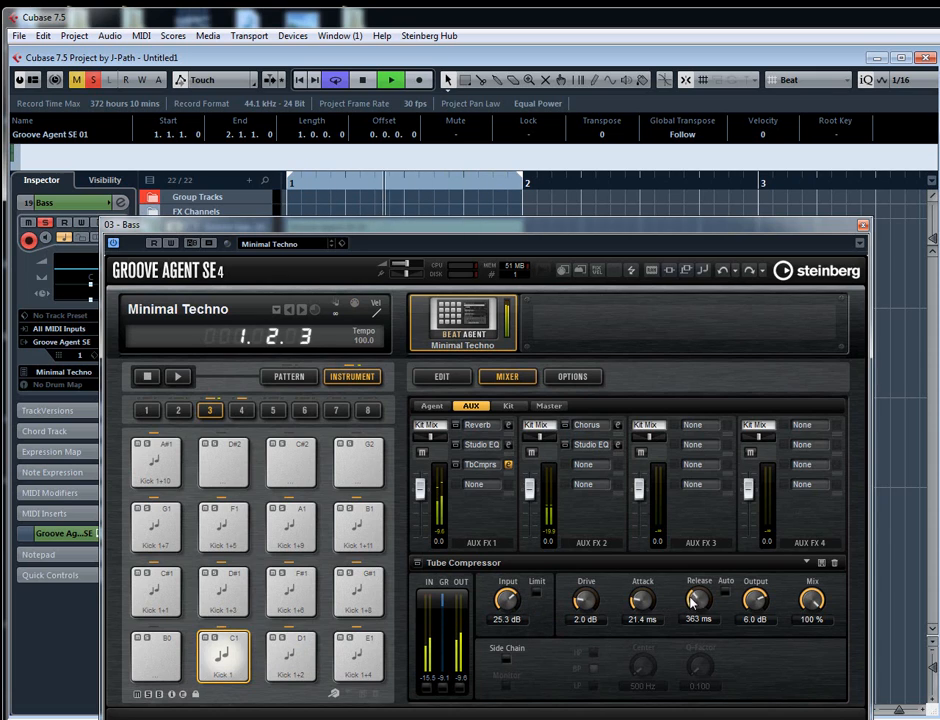
pyautogui.moveTo(692, 600); pyautogui.dragTo(688, 629)
pyautogui.press('space')
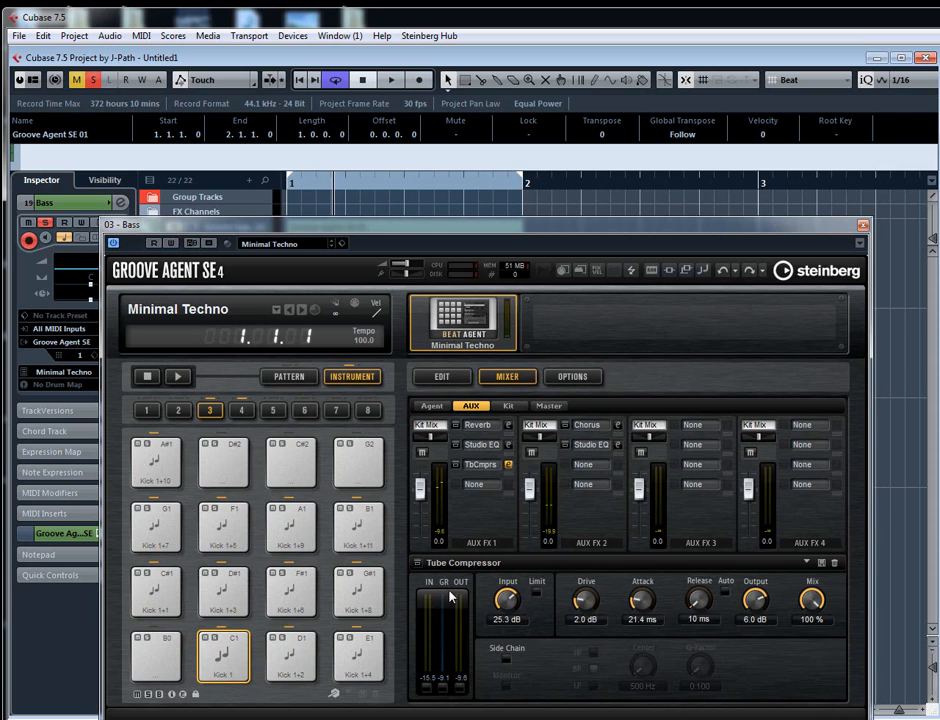
# - Shorten the C1 note in the Bass part to one sixteenth and repeat it at 1.1.3, 1.2.1 and 1.2.3
pyautogui.click(866, 222)
pyautogui.doubleClick(365, 378)
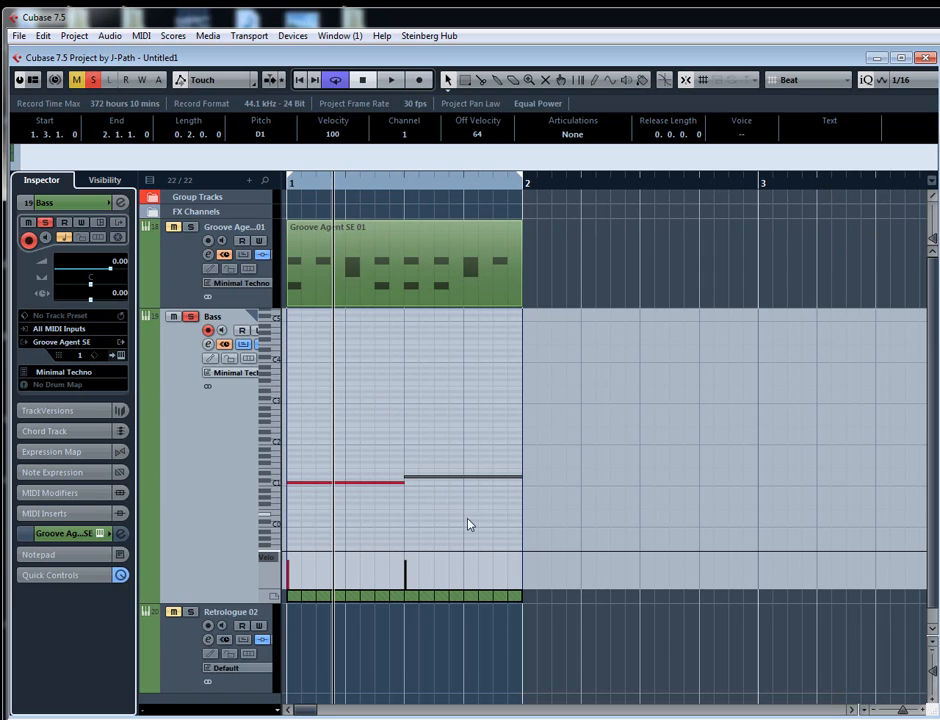
pyautogui.moveTo(409, 514); pyautogui.dragTo(362, 486)
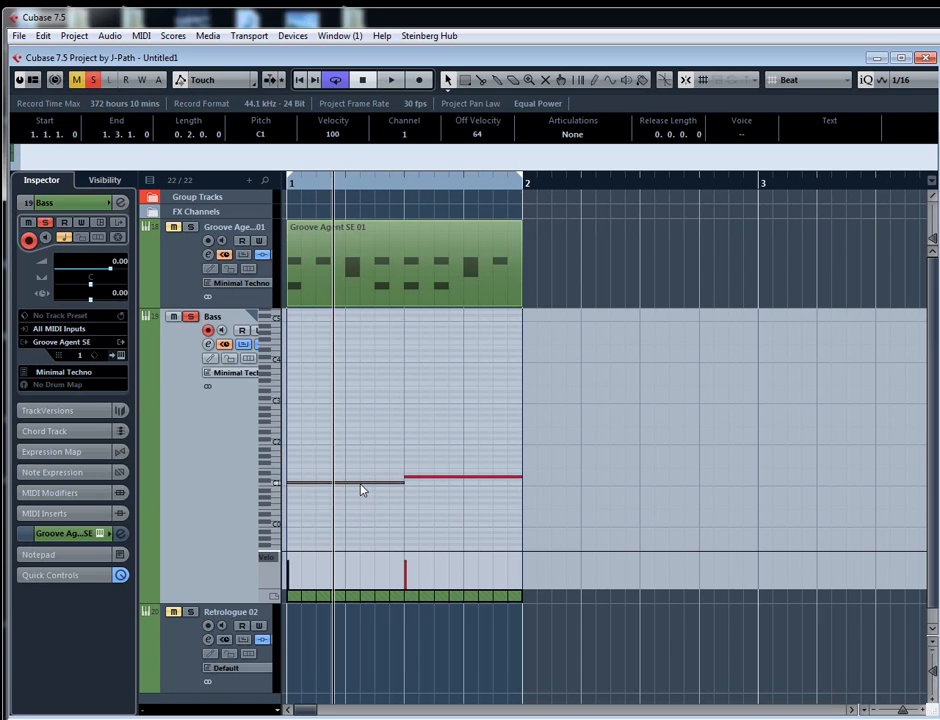
pyautogui.hotkey('ctrl', 'Left')
pyautogui.hotkey('ctrl', 'Left')
pyautogui.hotkey('ctrl', 'Left')
pyautogui.hotkey('ctrl', 'Left')
pyautogui.hotkey('ctrl', 'Left')
pyautogui.hotkey('ctrl', 'Left')
pyautogui.hotkey('ctrl', 'Left')
pyautogui.hotkey('ctrl', 'd')
pyautogui.hotkey('ctrl', 'Right')
pyautogui.hotkey('ctrl', 'd')
pyautogui.hotkey('ctrl', 'Right')
pyautogui.hotkey('ctrl', 'd')
pyautogui.hotkey('ctrl', 'Right')
pyautogui.hotkey('ctrl', 'Right')
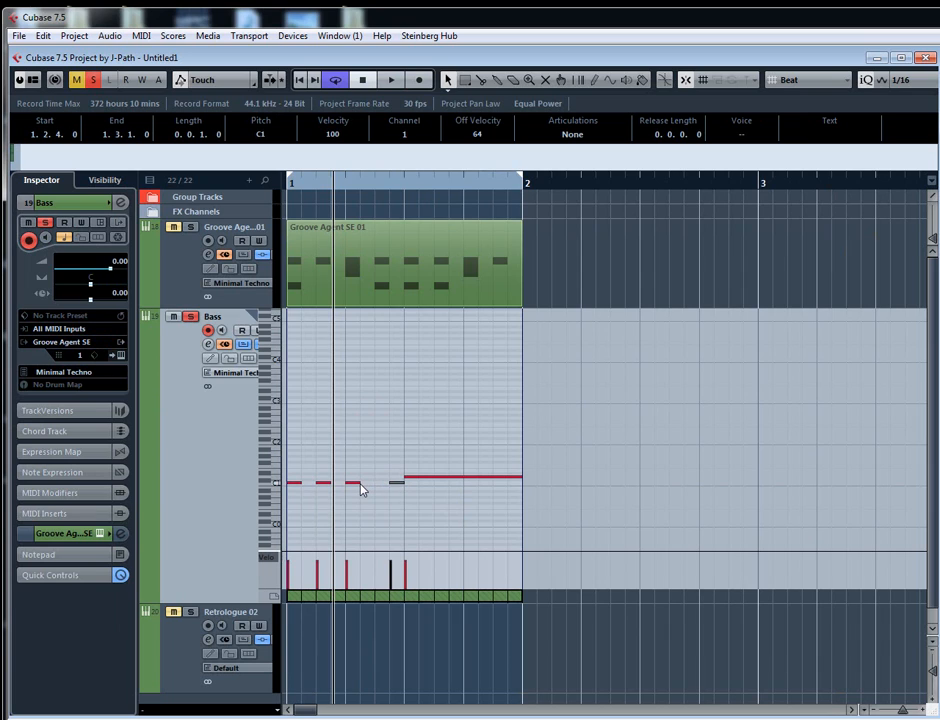
pyautogui.hotkey('ctrl', 'Left')
# - Lengthen the C1 notes at 1.1.1 and 1.2.1 to two sixteenths each and audition the bass line
pyautogui.press('Left')
pyautogui.press('Left')
pyautogui.press('Left')
pyautogui.hotkey('alt', 'Right')
pyautogui.press('Right')
pyautogui.press('Right')
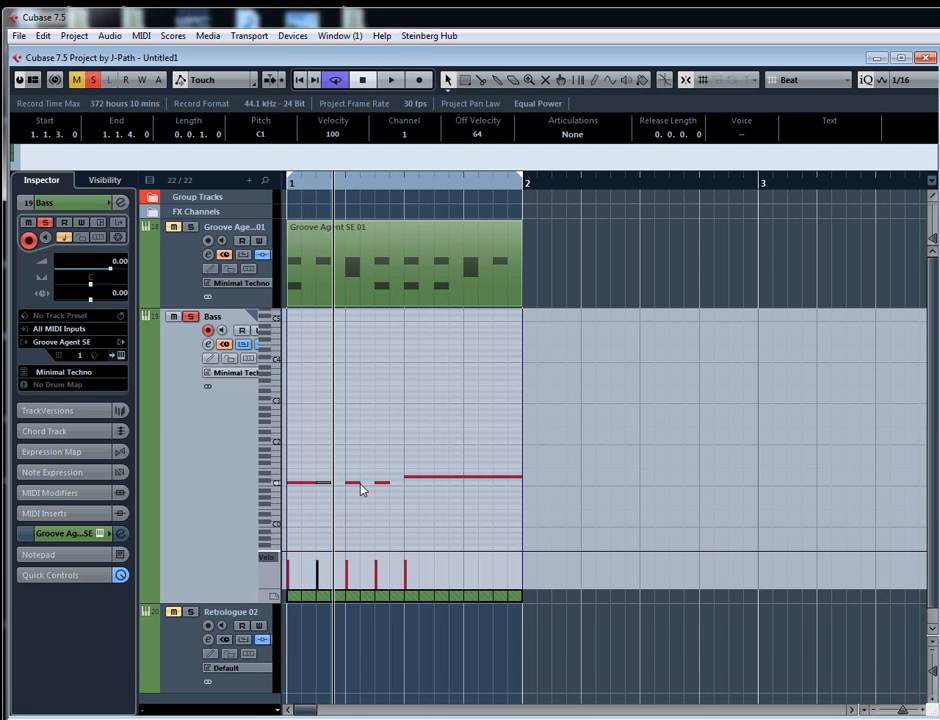
pyautogui.press('h')
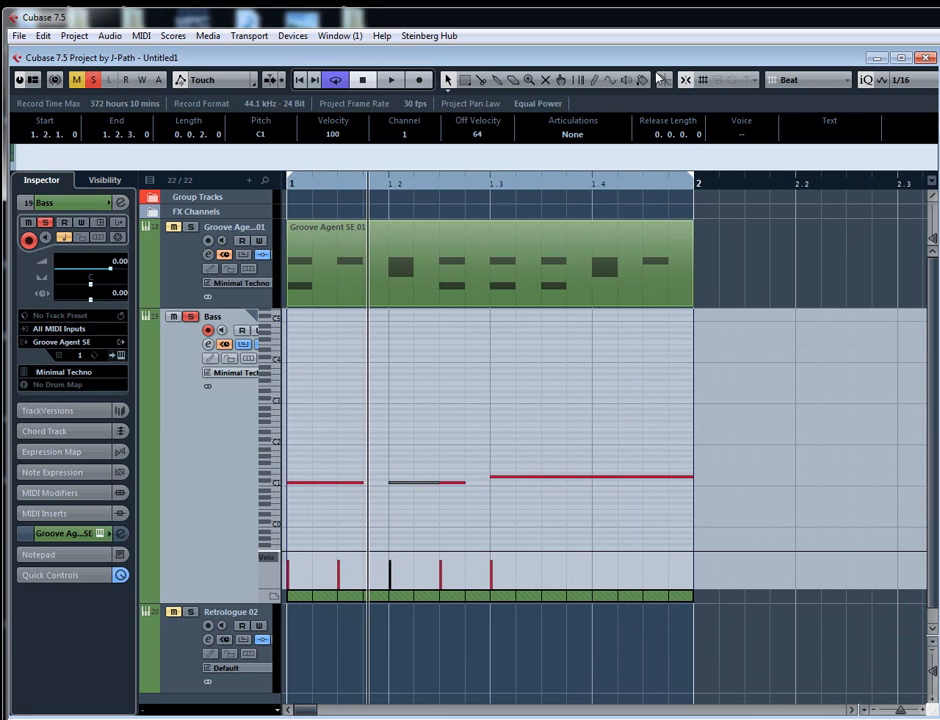
pyautogui.press('space')
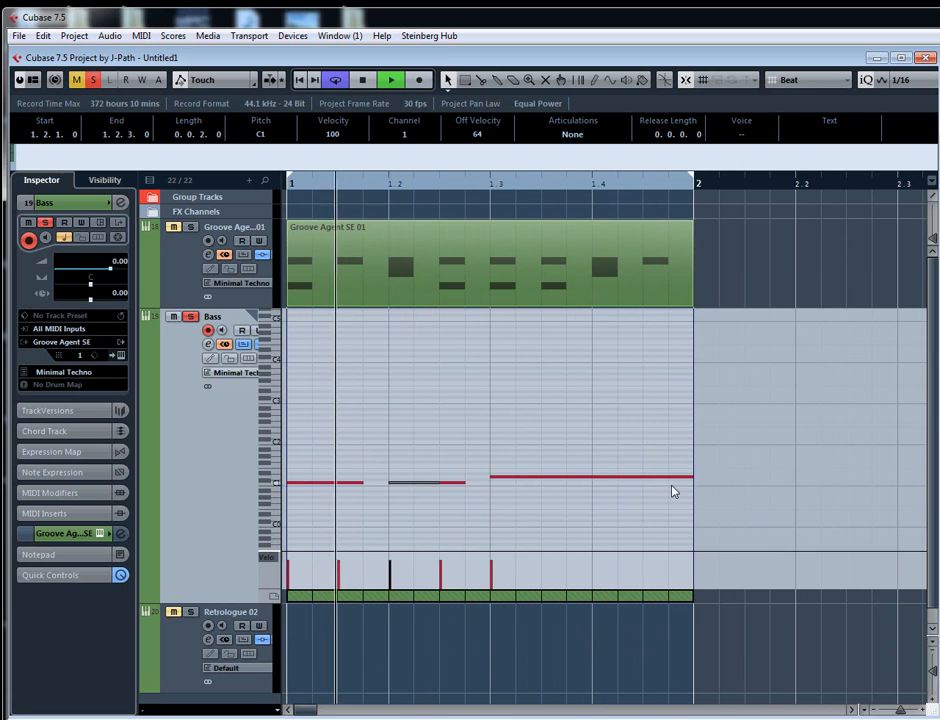
pyautogui.press('space')
# - Delete the long D1 note and move the C1 notes at 1.2.3 and 1.1.3 one sixteenth later, to 1.2.4 and 1.1.4
pyautogui.moveTo(697, 491); pyautogui.dragTo(612, 468)
pyautogui.press('Delete')
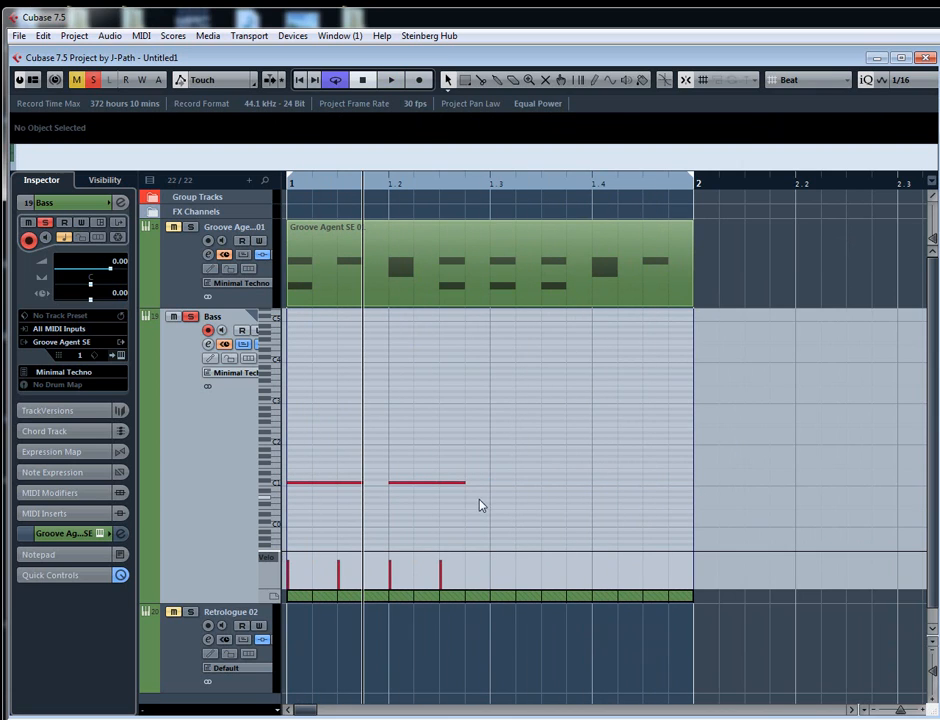
pyautogui.click(455, 482)
pyautogui.press('Right')
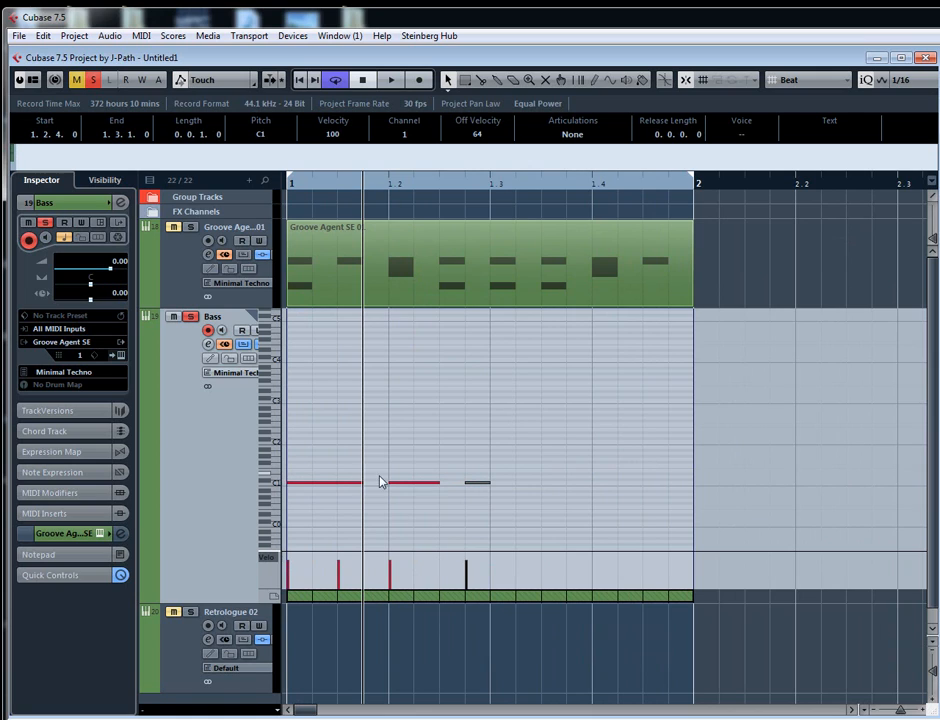
pyautogui.click(356, 486)
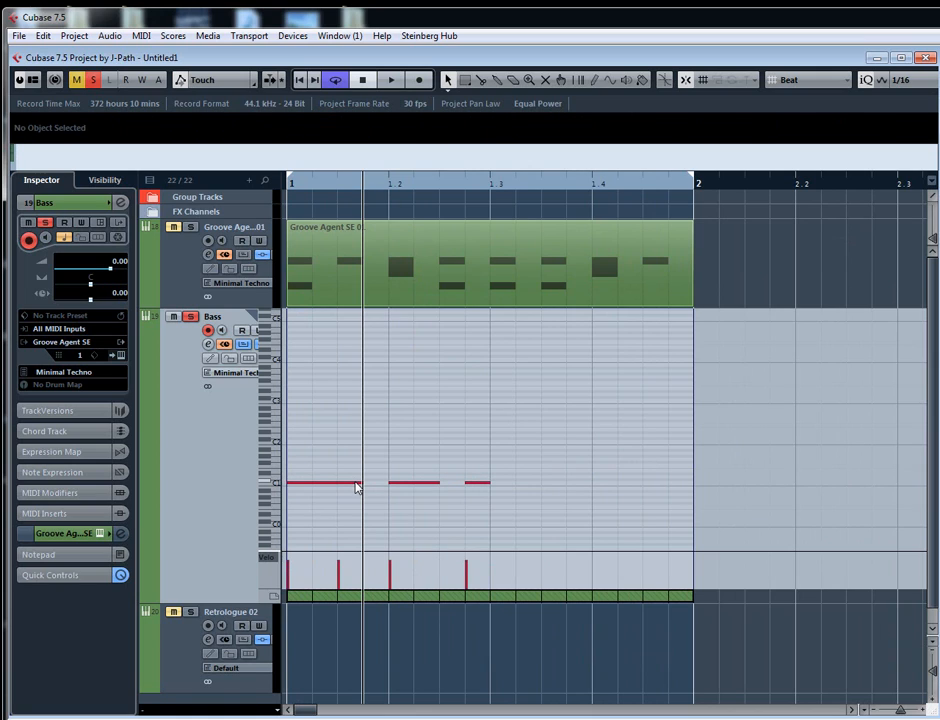
pyautogui.click(354, 483)
pyautogui.hotkey('ctrl', 'Right')
pyautogui.hotkey('ctrl', 'shift', 'i')
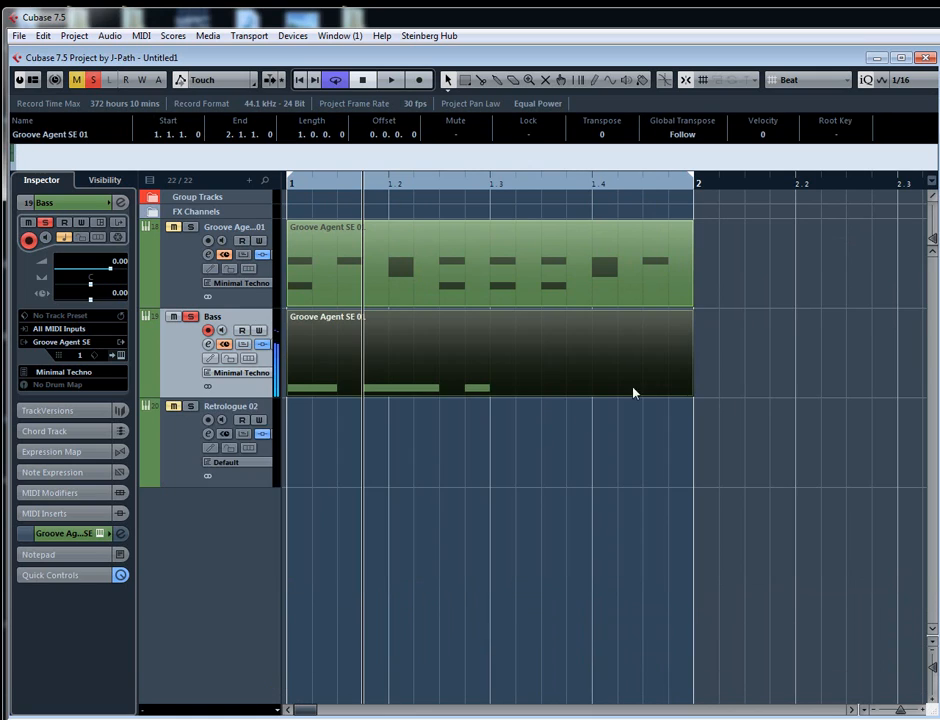
# - Trim the Bass part to two beats and duplicate it at 1.3.1, auditioning the loop together with the drums
pyautogui.moveTo(687, 394); pyautogui.dragTo(507, 396)
pyautogui.hotkey('ctrl', 'd')
pyautogui.press('g')
pyautogui.press('g')
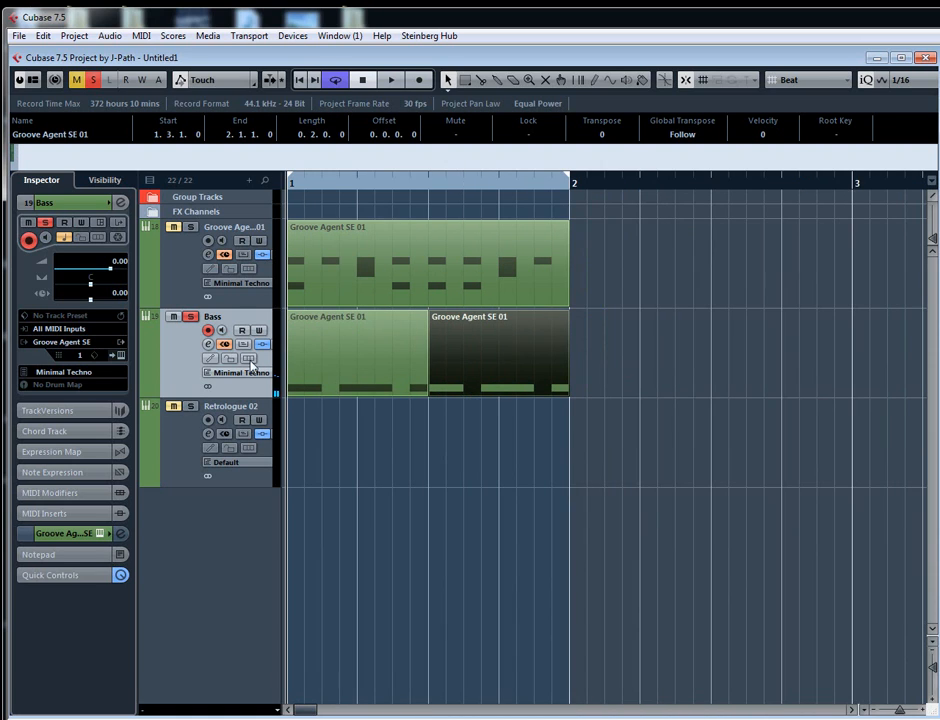
pyautogui.press('space')
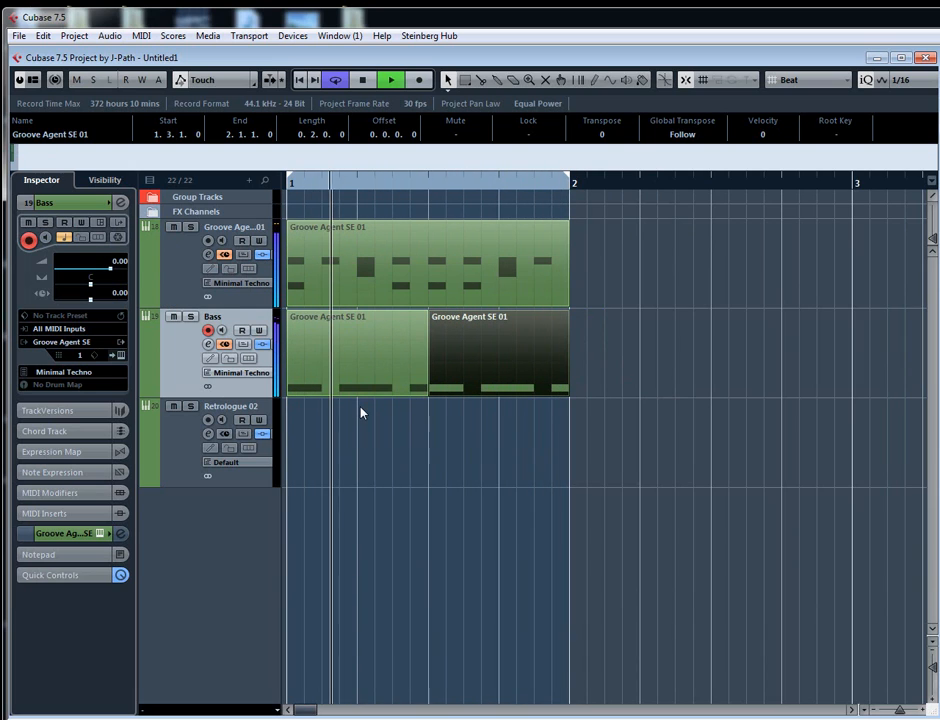
pyautogui.press('space')
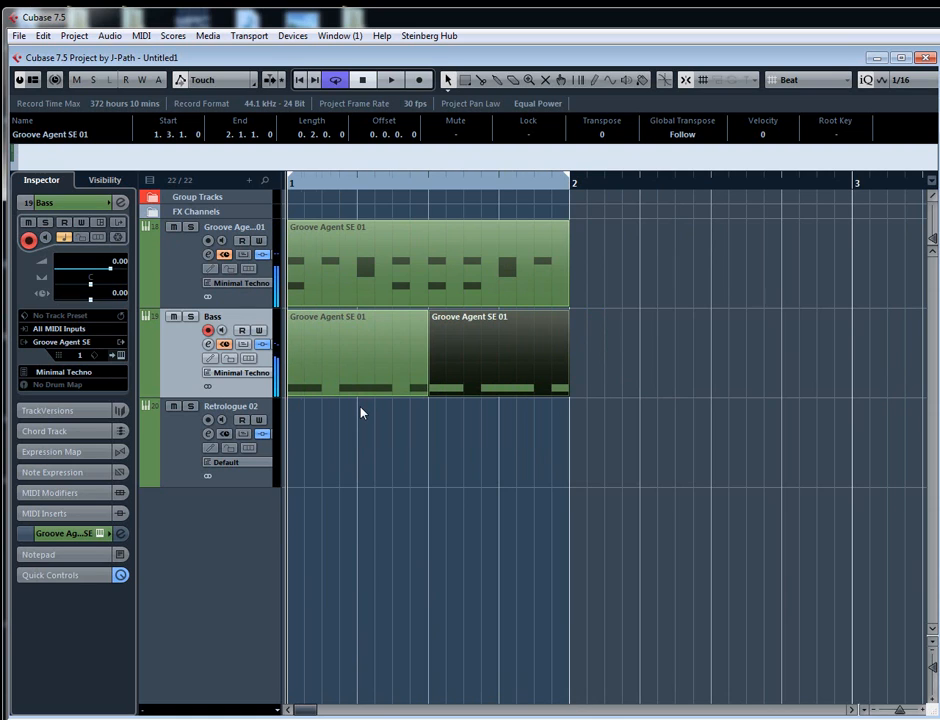
# - Examine the note positions in both Bass parts against the drum pattern, and check the bass instrument
pyautogui.press('g')
pyautogui.press('g')
pyautogui.press('h')
pyautogui.press('h')
pyautogui.press('h')
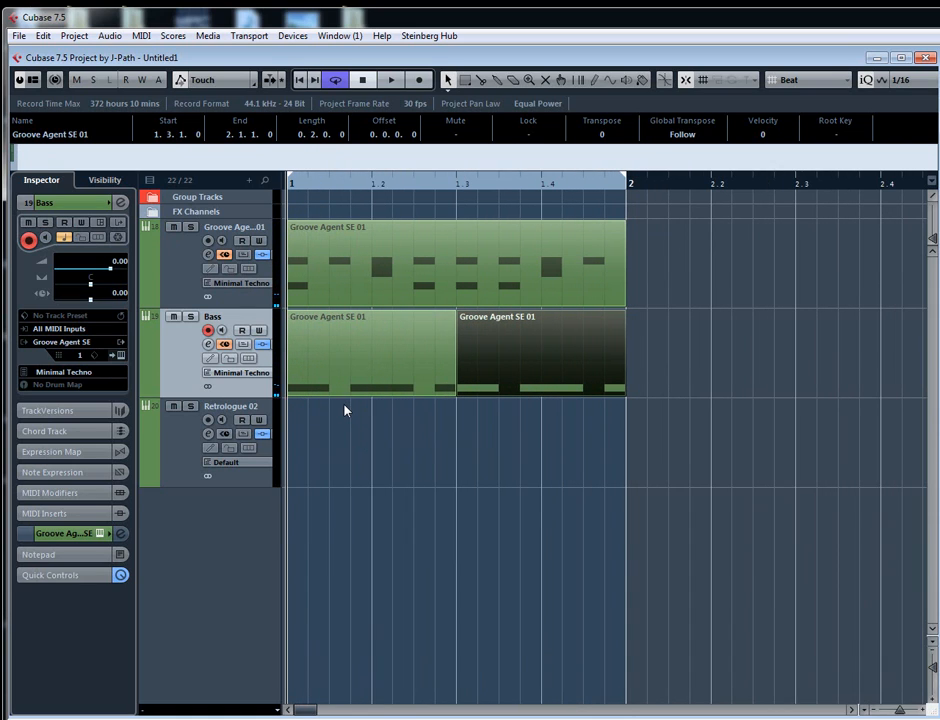
pyautogui.hotkey('ctrl', 'shift', 'i')
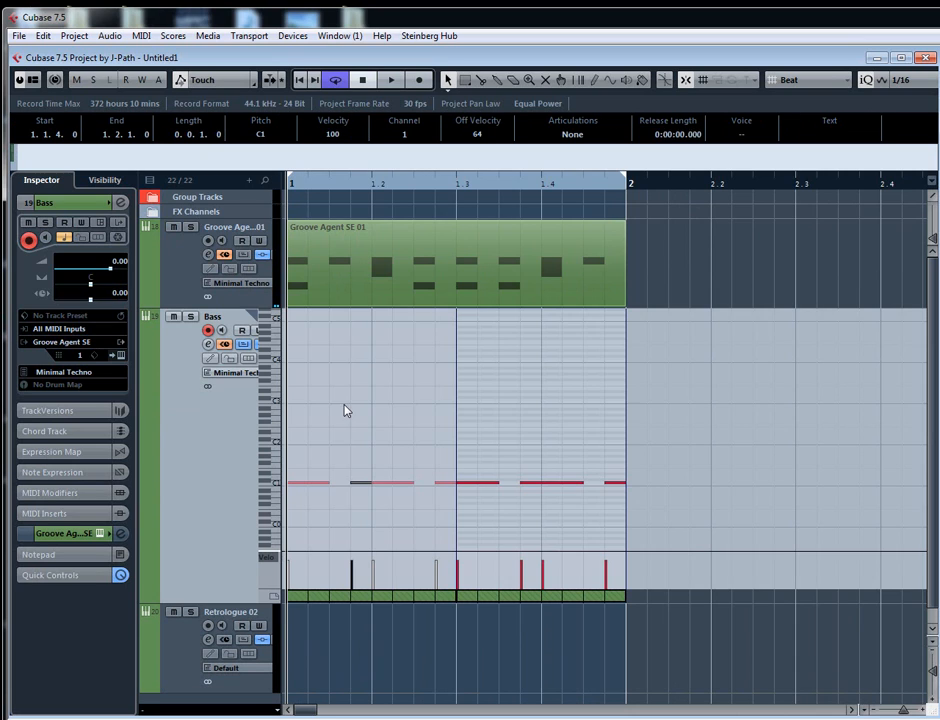
pyautogui.click(400, 486)
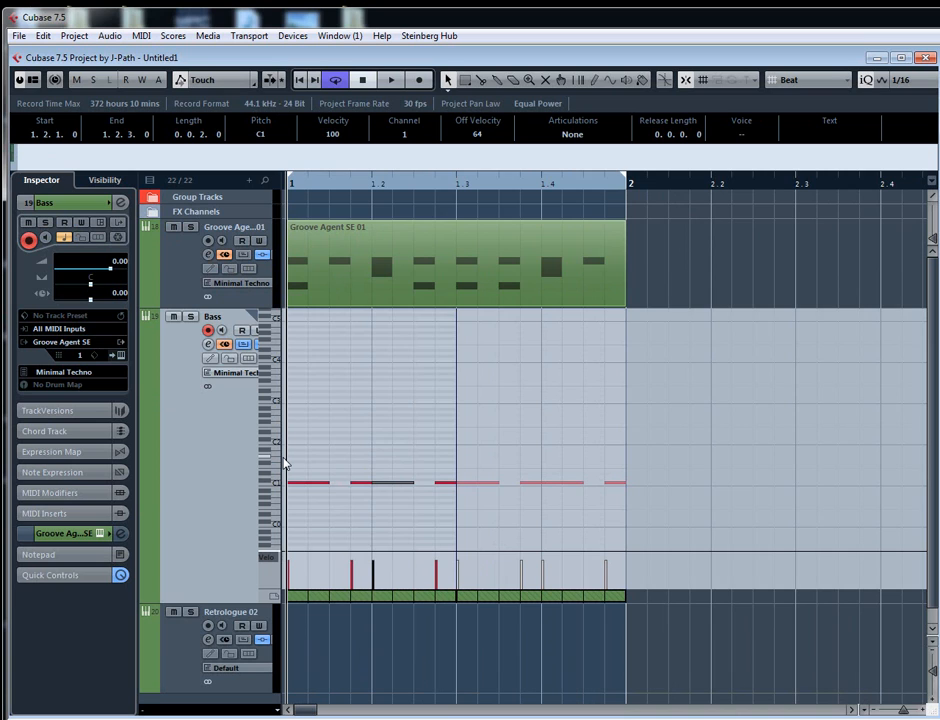
pyautogui.hotkey('ctrl', 'shift', 'i')
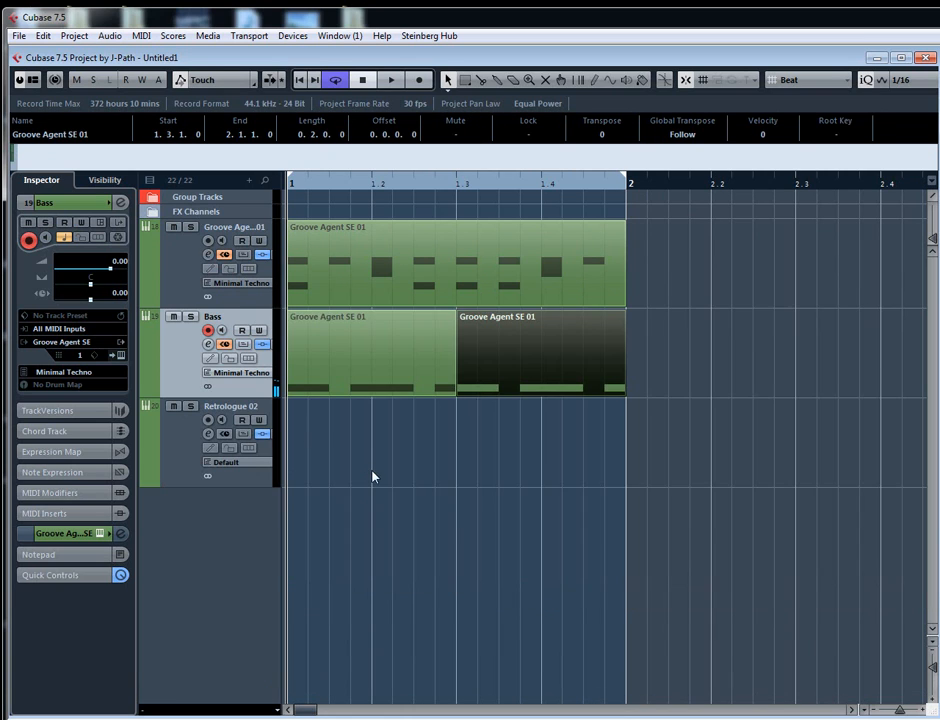
pyautogui.press('g')
pyautogui.press('F11')
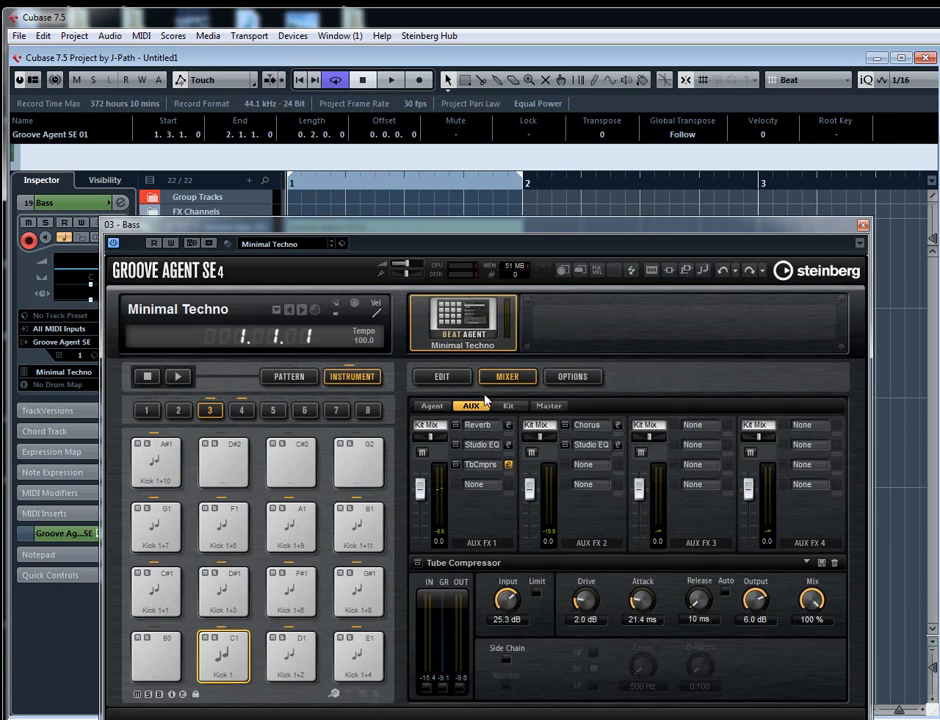
pyautogui.click(863, 225)
# - Add Chopper to the Bass channel's first insert slot with a sine waveform and 1/4 speed, and audition it in the loop
pyautogui.click(208, 343)
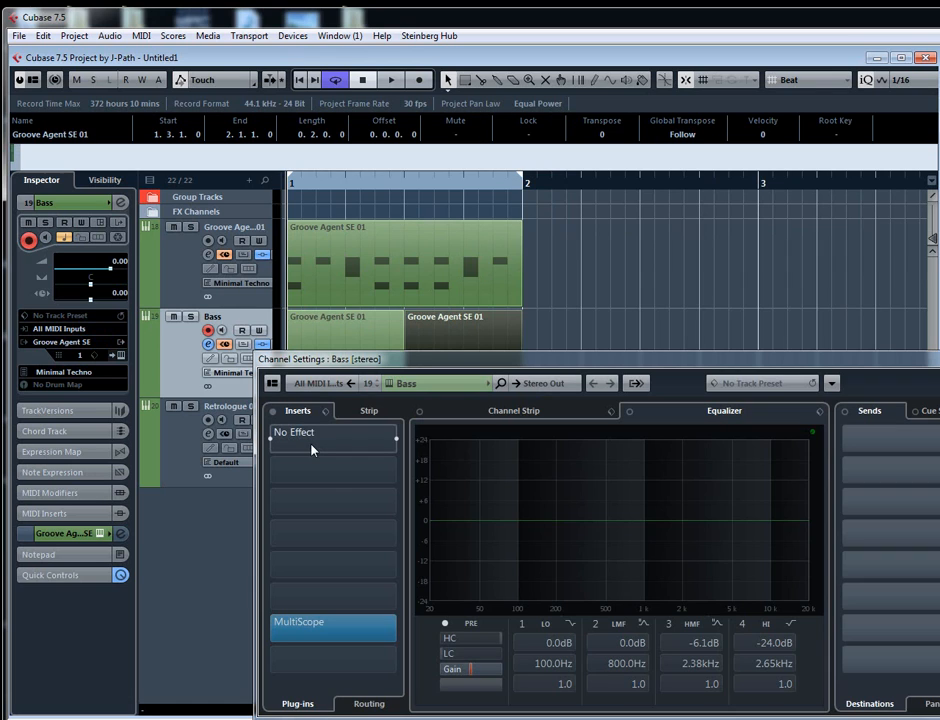
pyautogui.click(312, 450)
pyautogui.write('chopp')
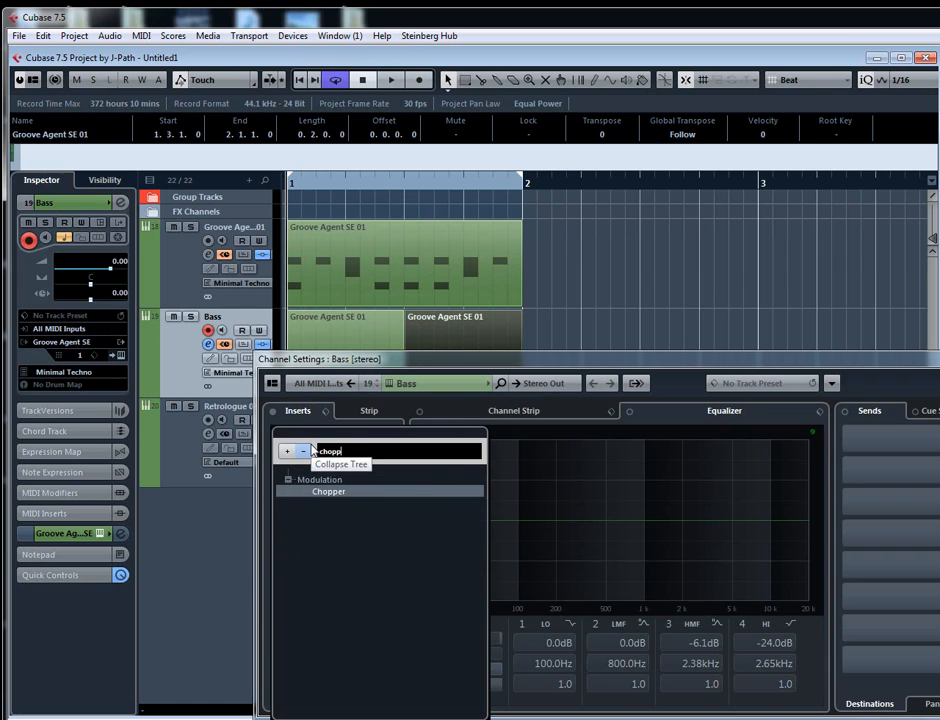
pyautogui.press('Return')
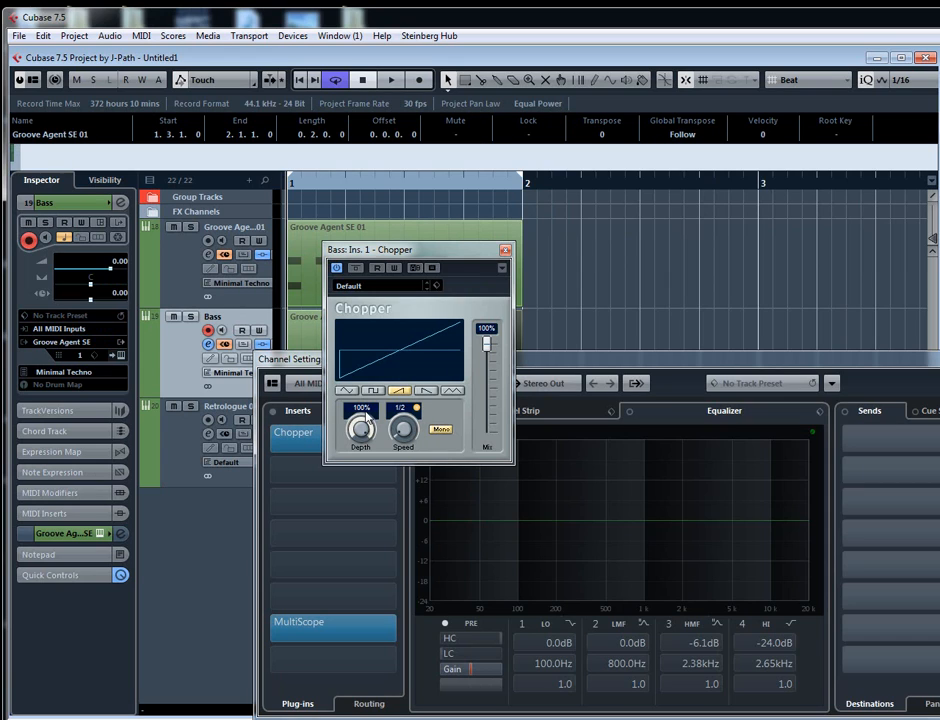
pyautogui.click(346, 391)
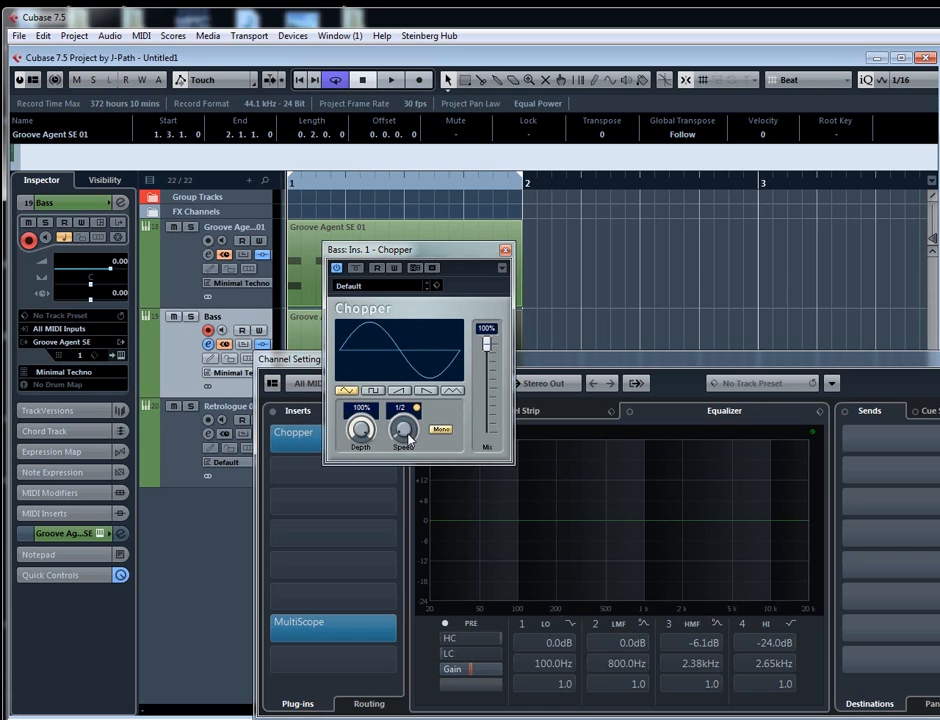
pyautogui.press('space')
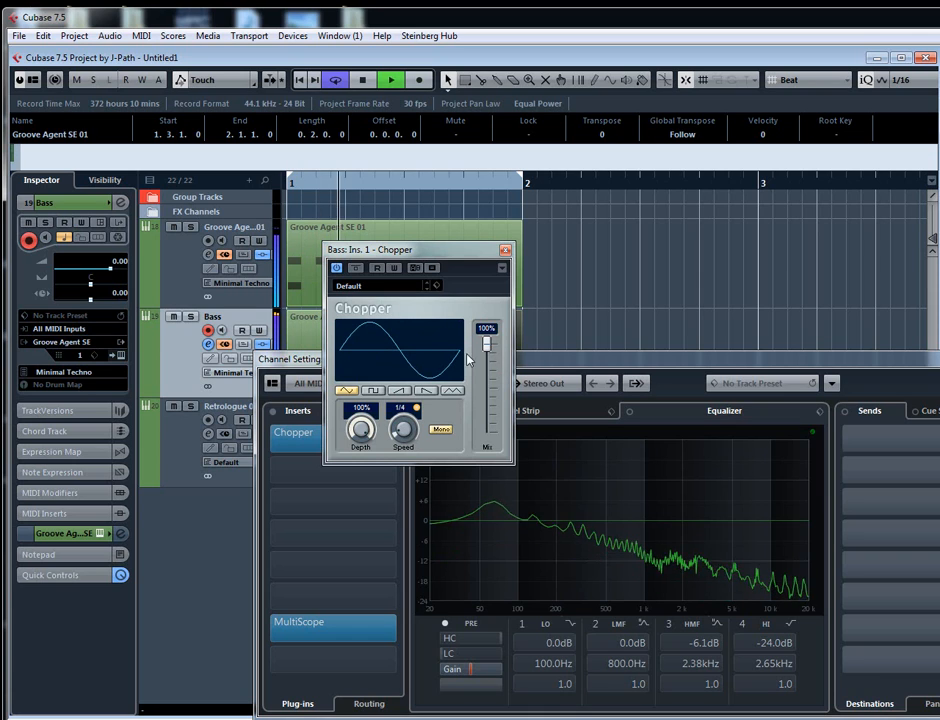
pyautogui.press('space')
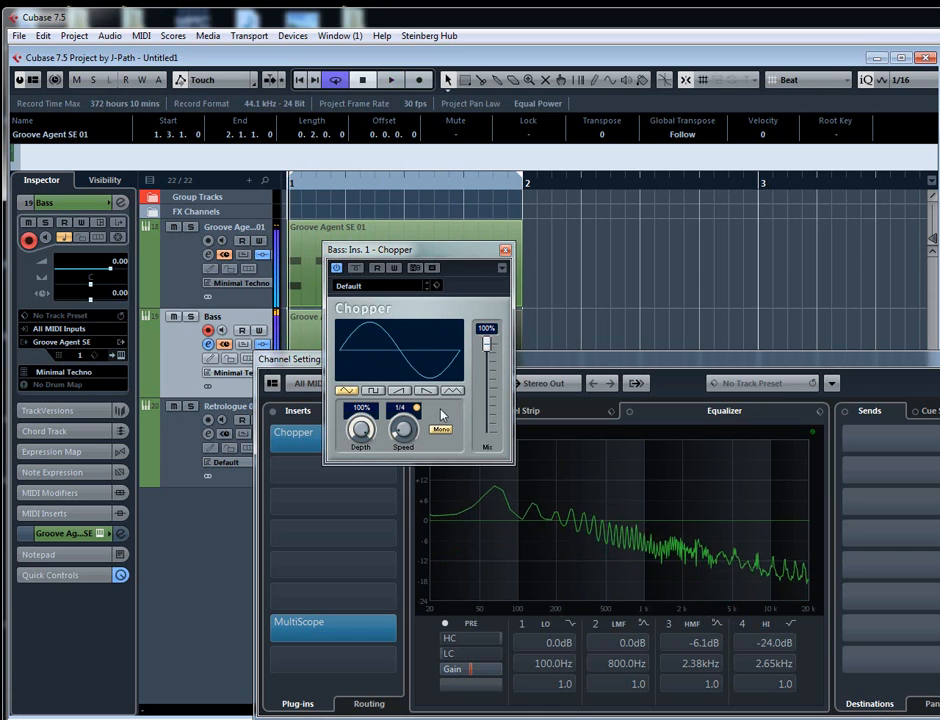
# - Set Chopper's depth to 50% and mix to 50%, comparing the looped bass with the effect bypassed and active
pyautogui.moveTo(361, 434); pyautogui.dragTo(360, 445)
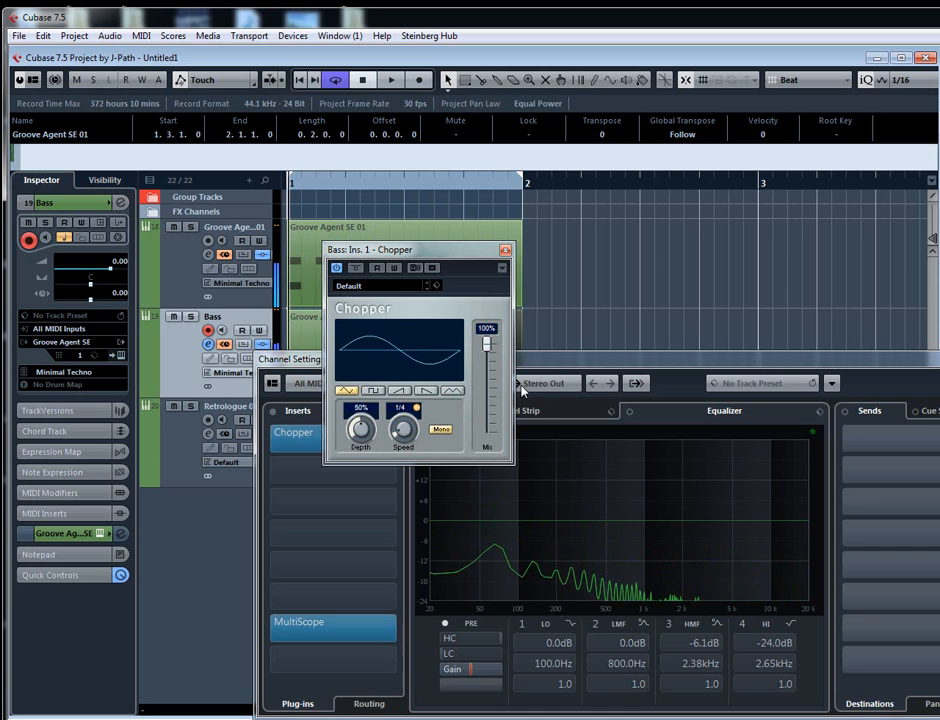
pyautogui.click(489, 381)
pyautogui.scroll(-4, 494, 388)
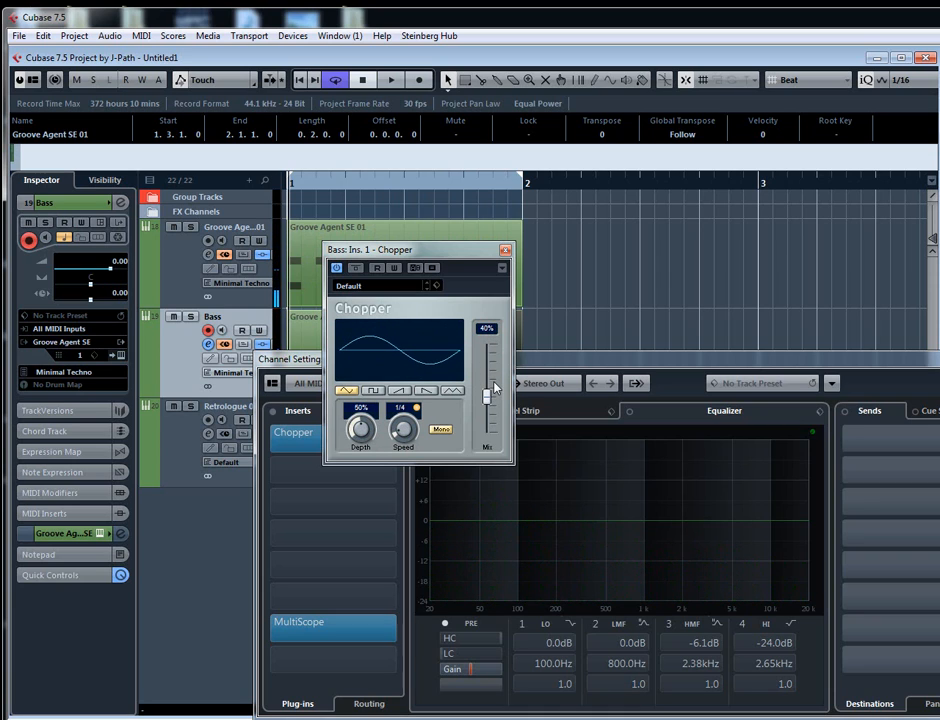
pyautogui.press('space')
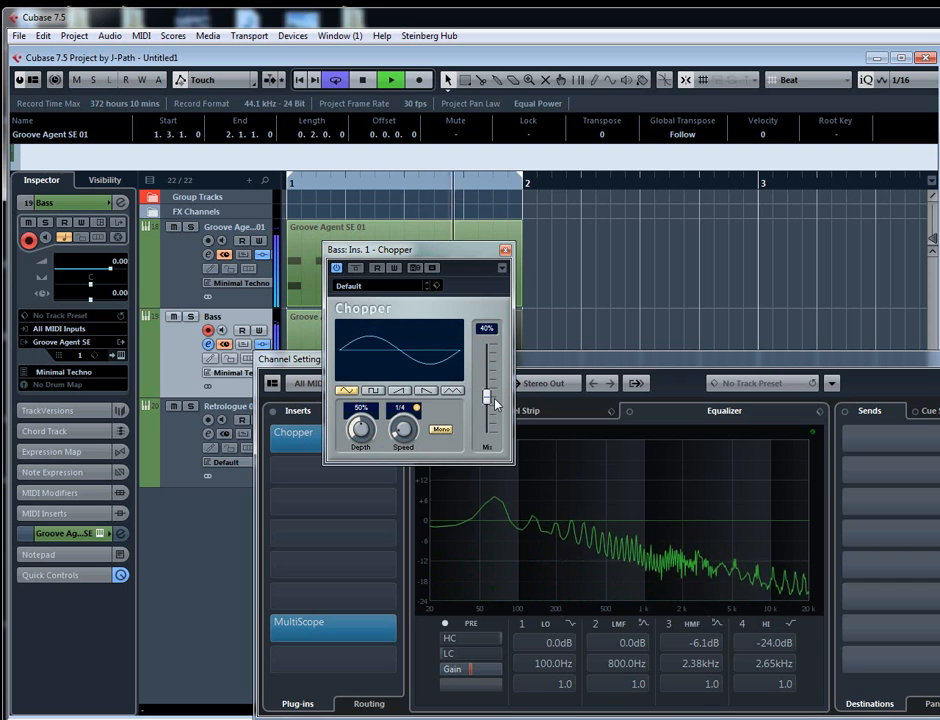
pyautogui.scroll(2, 496, 404)
pyautogui.click(355, 268)
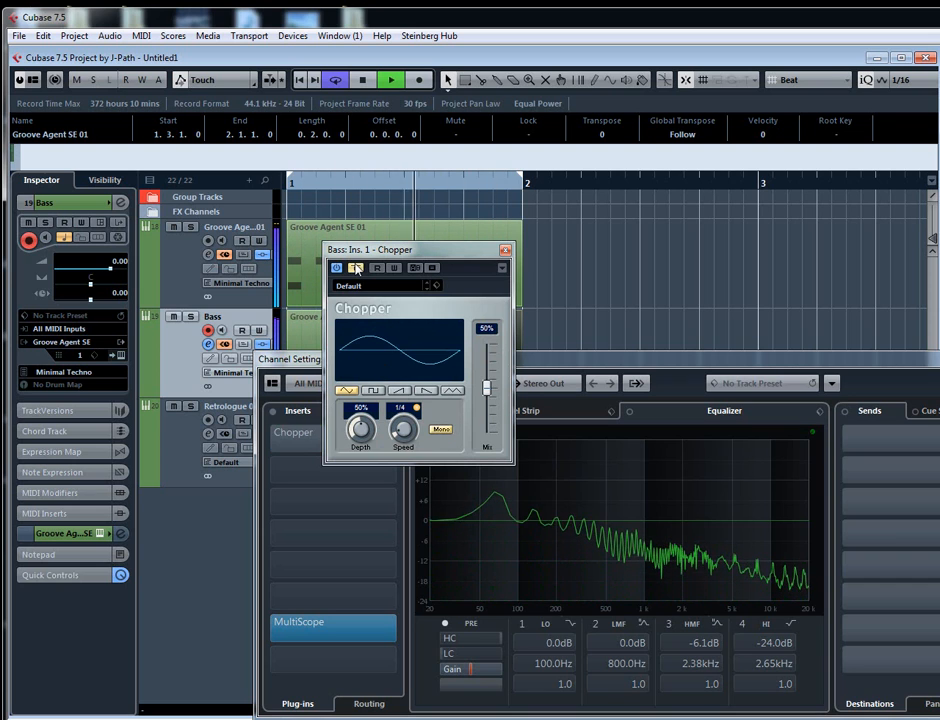
pyautogui.click(356, 268)
pyautogui.press('space')
pyautogui.click(506, 251)
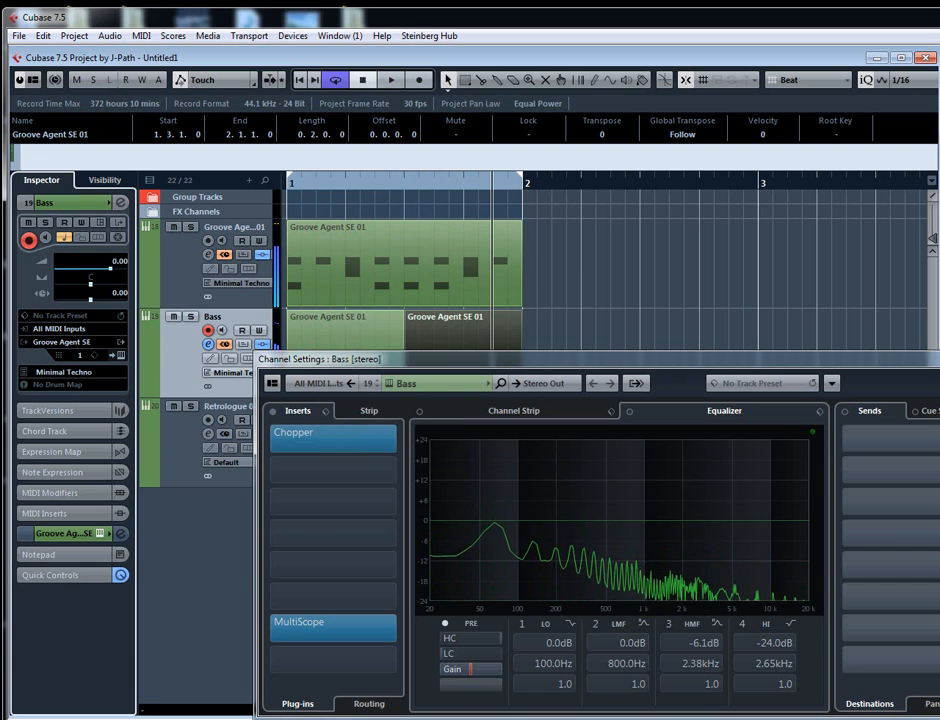
pyautogui.click(938, 359)
# - Delete every note but the first in the first Bass part and lengthen that C1 note to about the part's full two beats
pyautogui.press('h')
pyautogui.doubleClick(450, 380)
pyautogui.click(363, 456)
pyautogui.moveTo(339, 449); pyautogui.dragTo(413, 511)
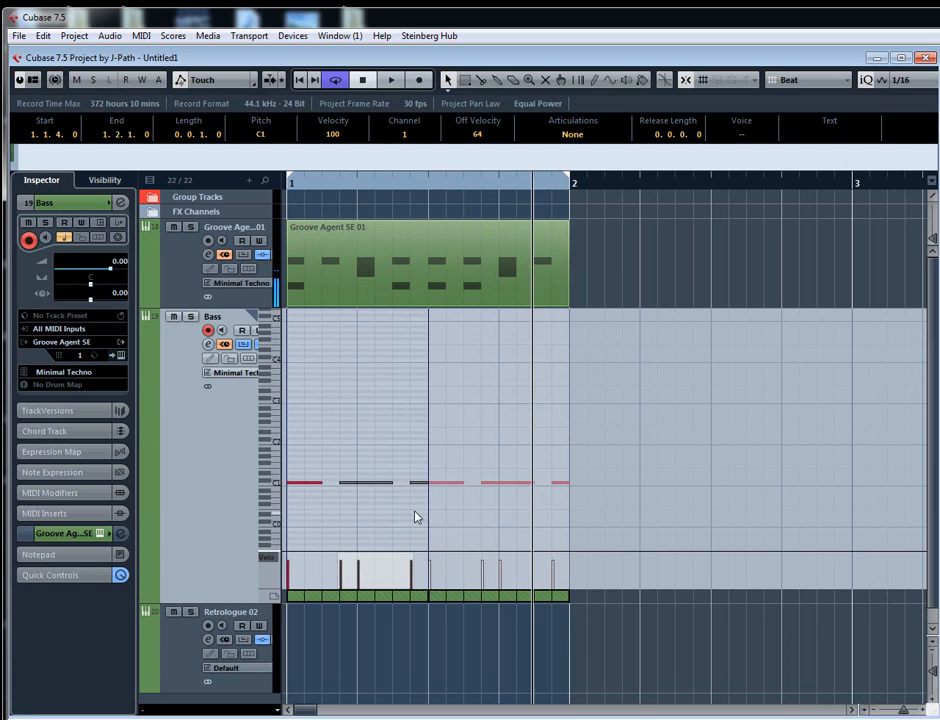
pyautogui.press('Delete')
pyautogui.moveTo(322, 482); pyautogui.dragTo(425, 484)
pyautogui.hotkey('ctrl', 'shift', 'i')
# - Replace the second Bass part with a duplicate of the edited first part at 1.3.1
pyautogui.press('Delete')
pyautogui.click(391, 383)
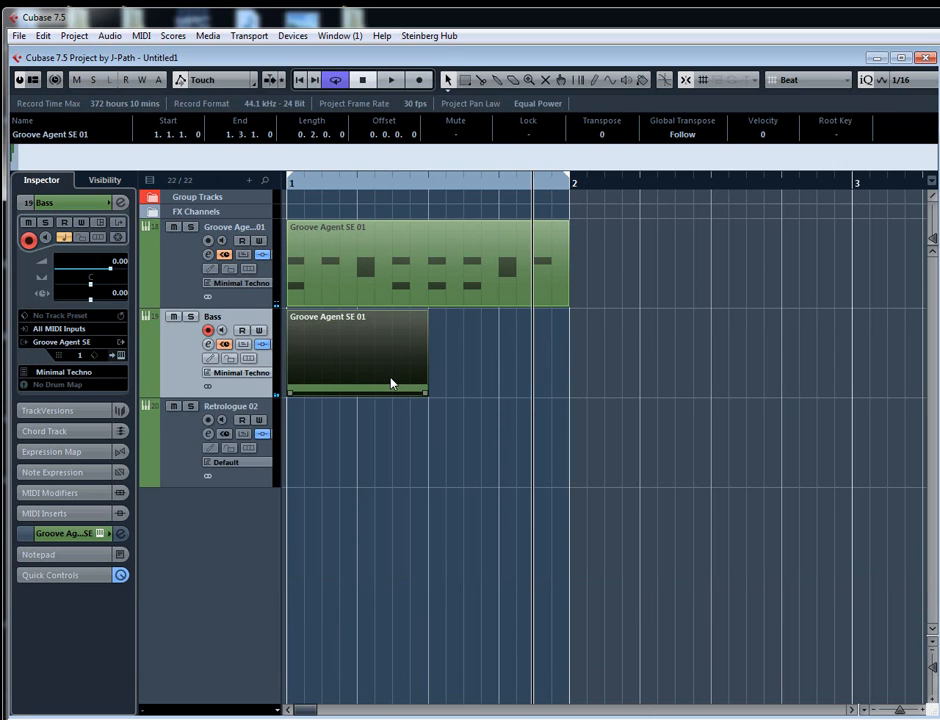
pyautogui.hotkey('ctrl', 'd')
pyautogui.press('KP_Decimal')
pyautogui.press('g')
pyautogui.press('g')
pyautogui.press('g')
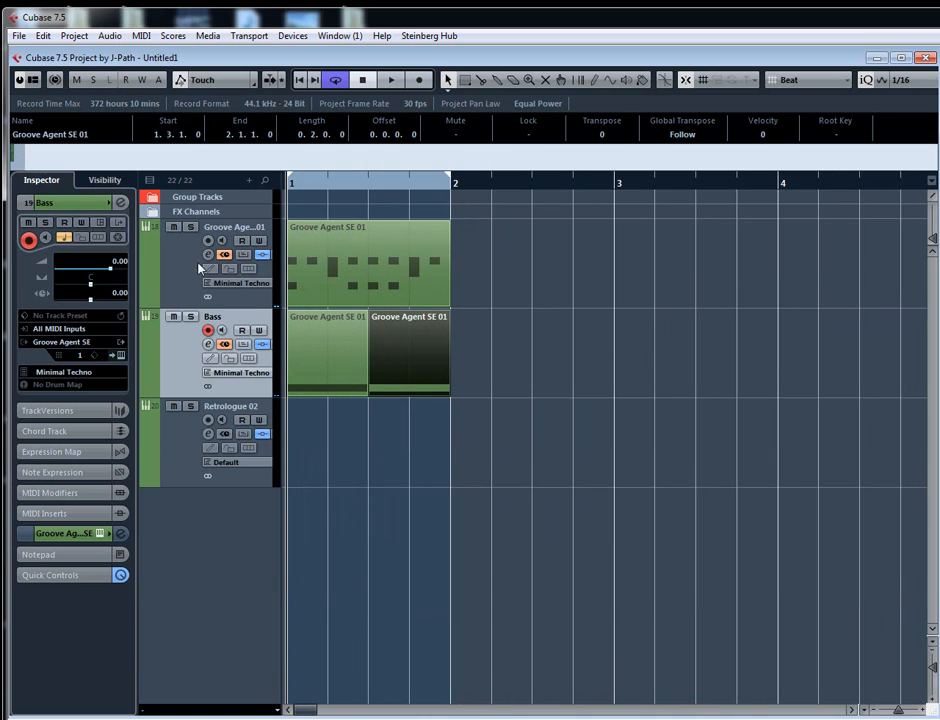
# - Reopen Chopper on the Bass channel and set its depth to 70% and mix to 60% while auditioning the loop
pyautogui.click(119, 203)
pyautogui.click(331, 440)
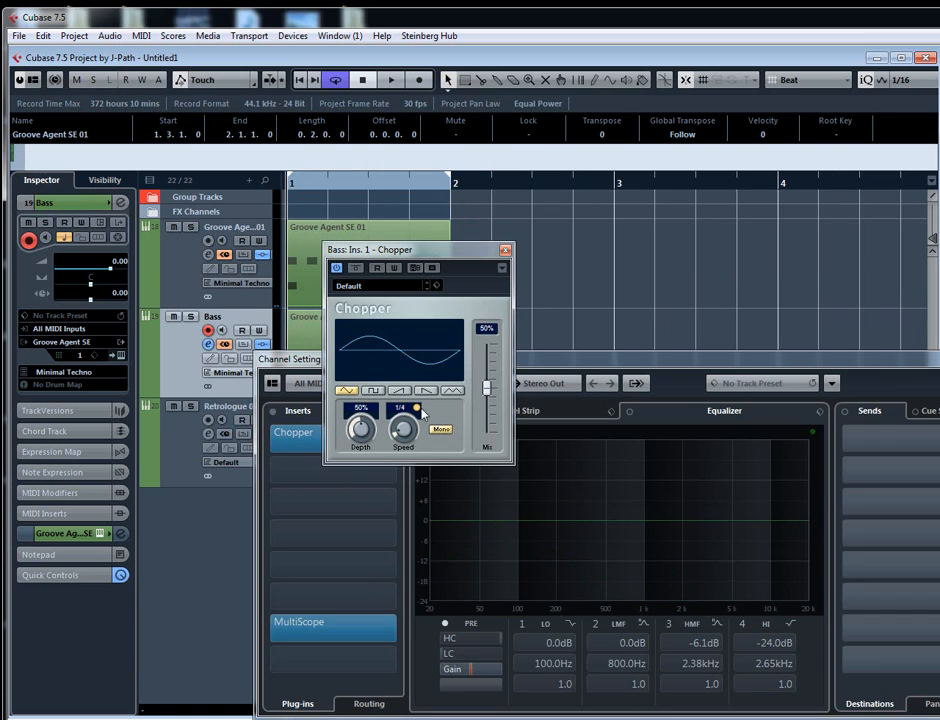
pyautogui.scroll(2, 362, 431)
pyautogui.press('space')
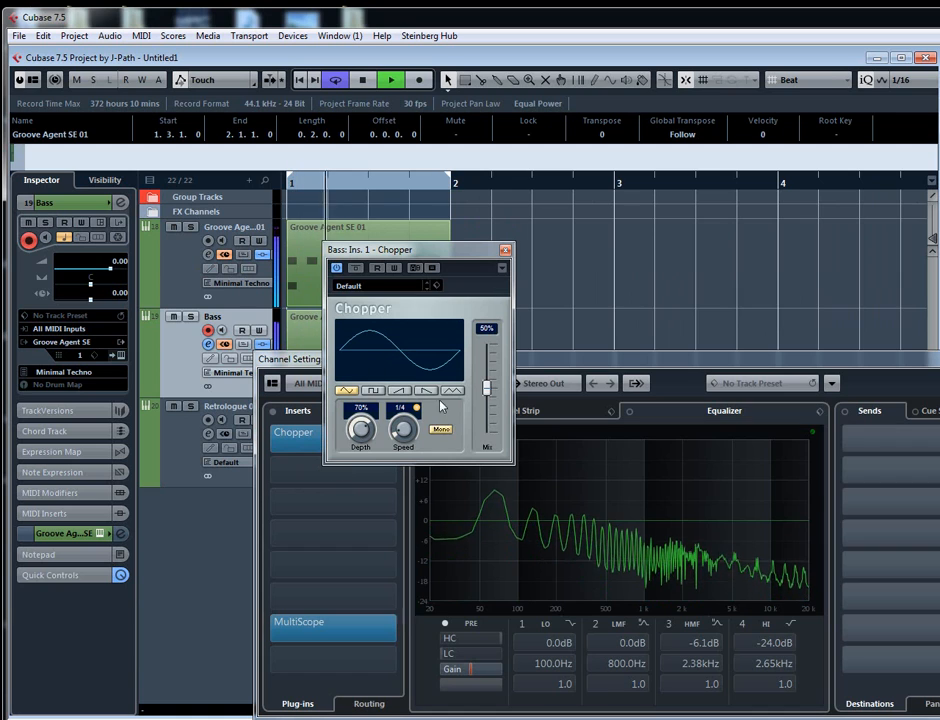
pyautogui.scroll(1, 488, 388)
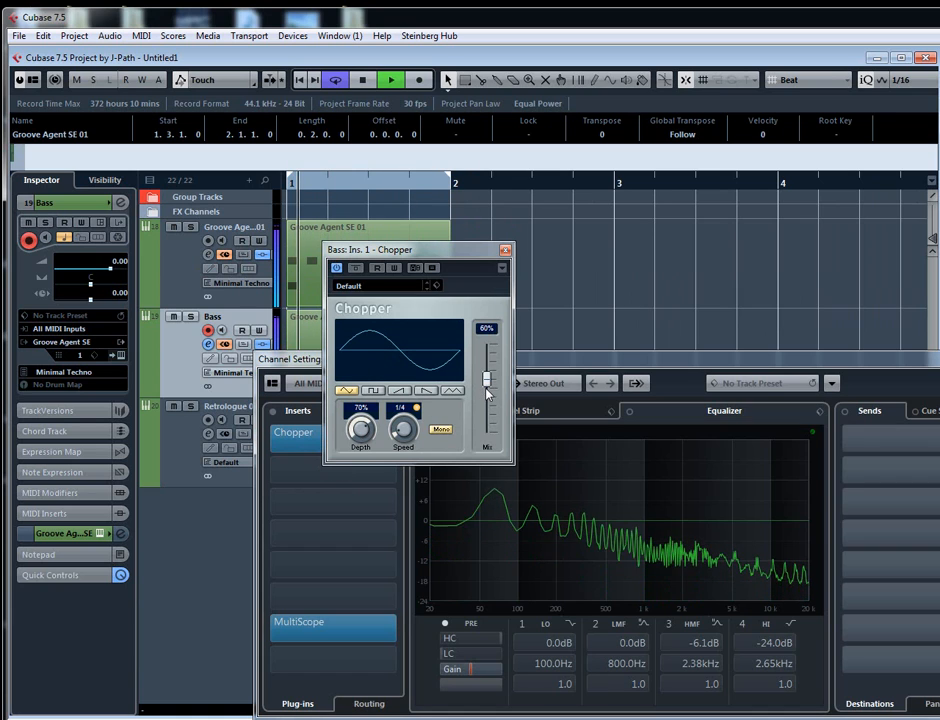
pyautogui.scroll(1, 398, 425)
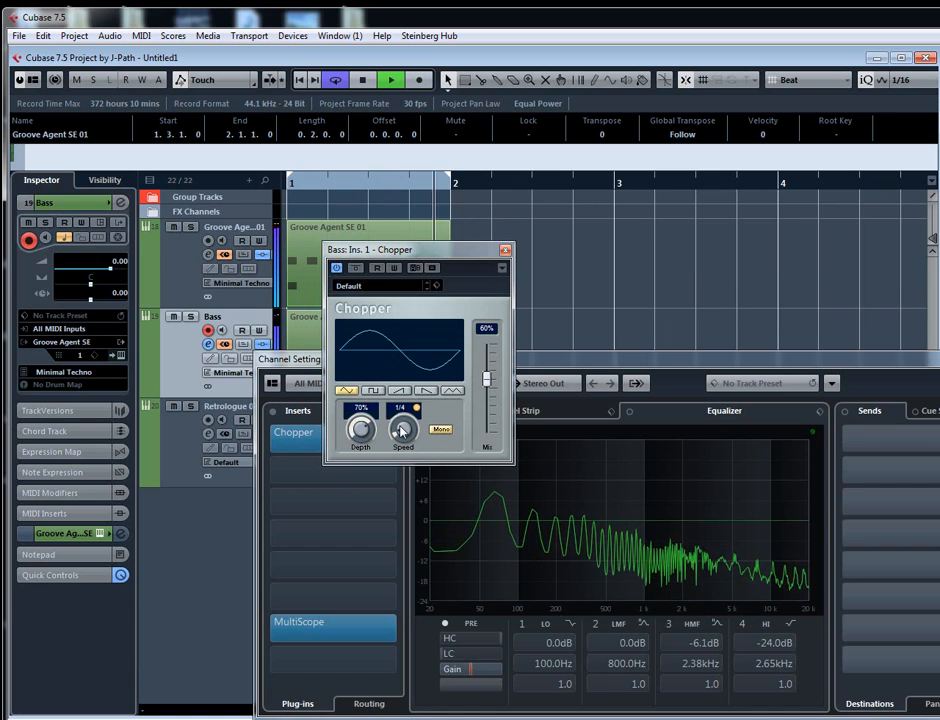
# - Try Chopper speeds of 1/8, 1/2 T, 1/8 T and 1/4 T on the sustained bass note, leaving it at 1/4 T
pyautogui.scroll(-1, 403, 430)
pyautogui.press('space')
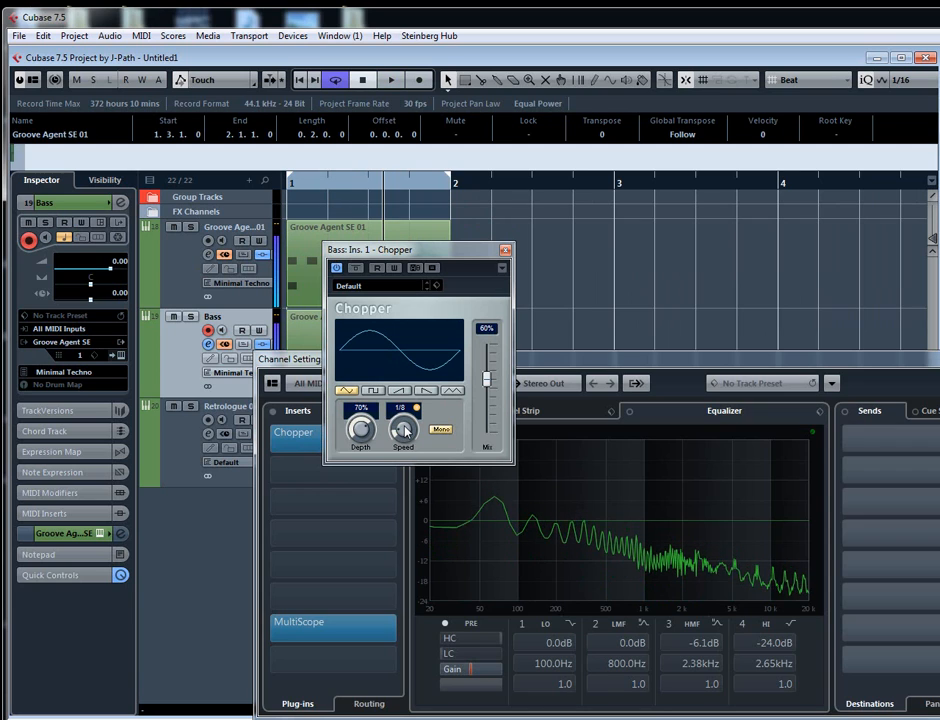
pyautogui.scroll(-1, 404, 430)
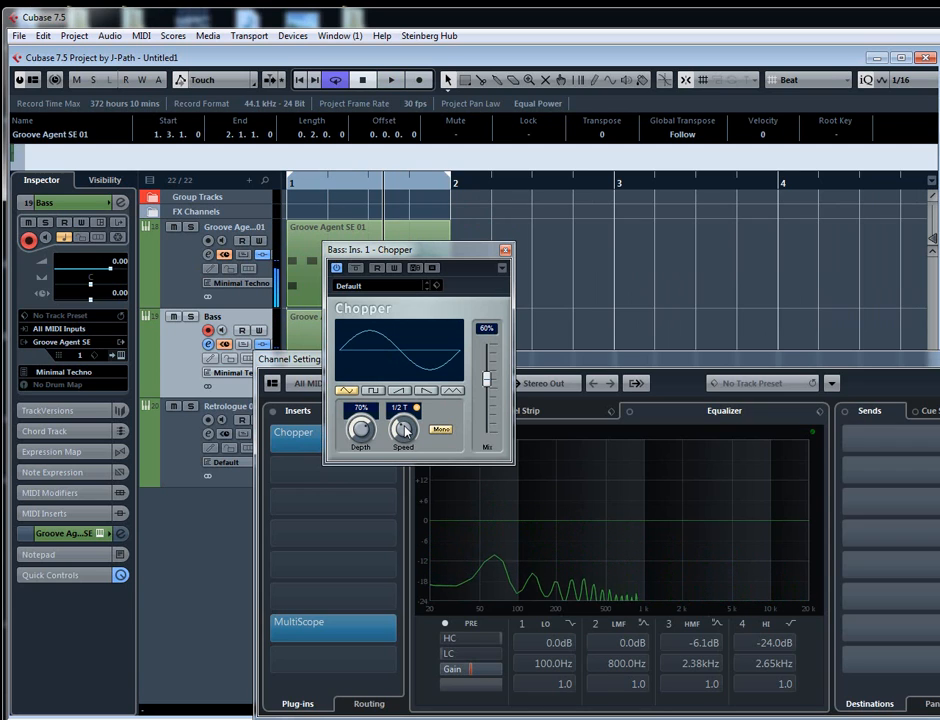
pyautogui.scroll(1, 404, 430)
pyautogui.press('space')
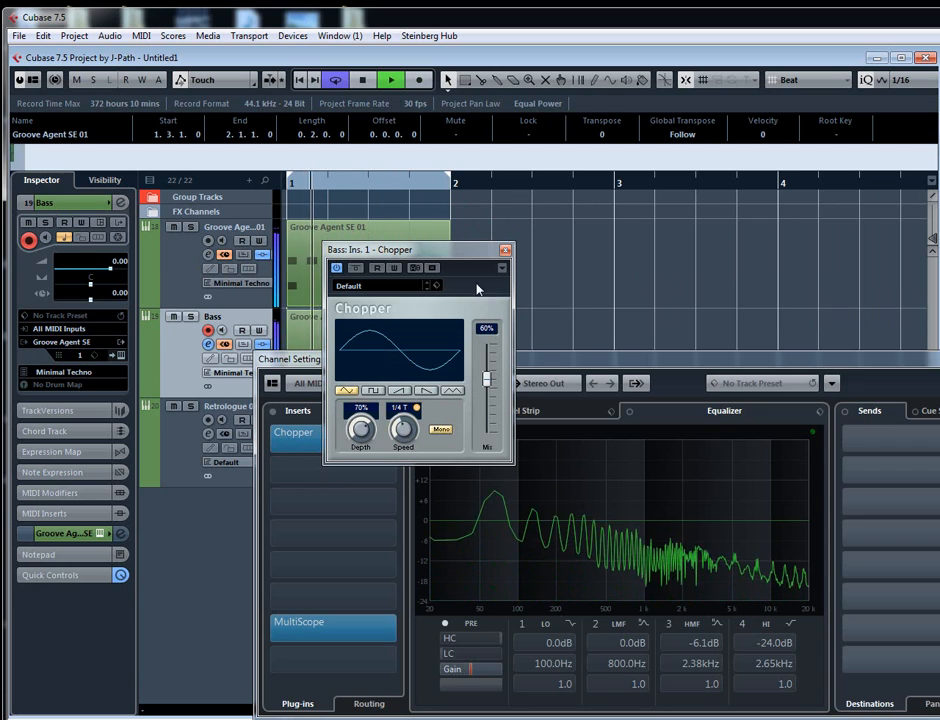
pyautogui.scroll(1, 409, 426)
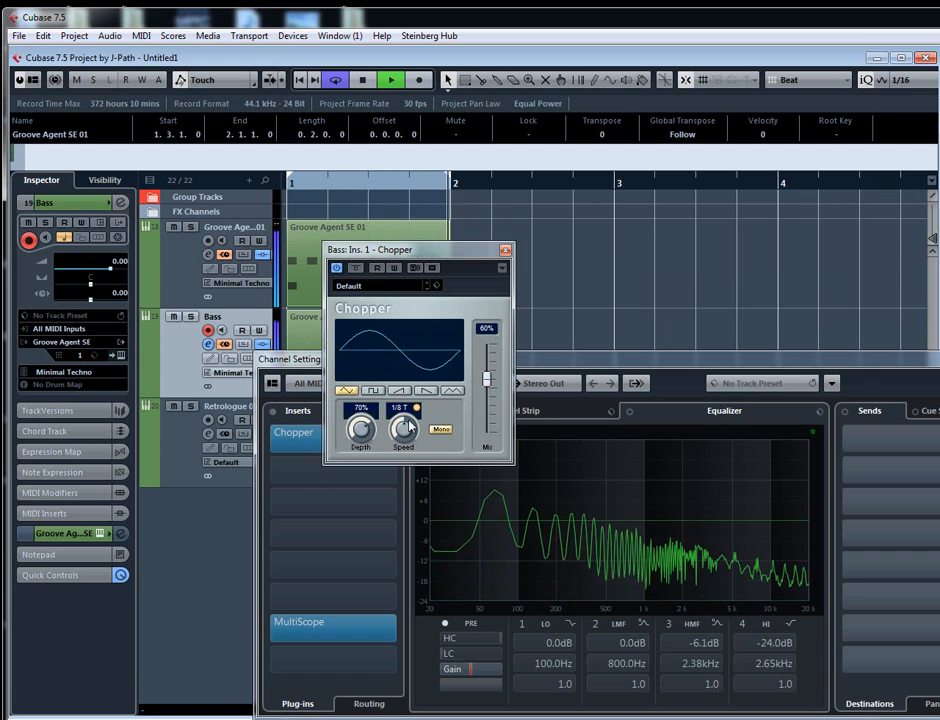
pyautogui.scroll(-1, 406, 430)
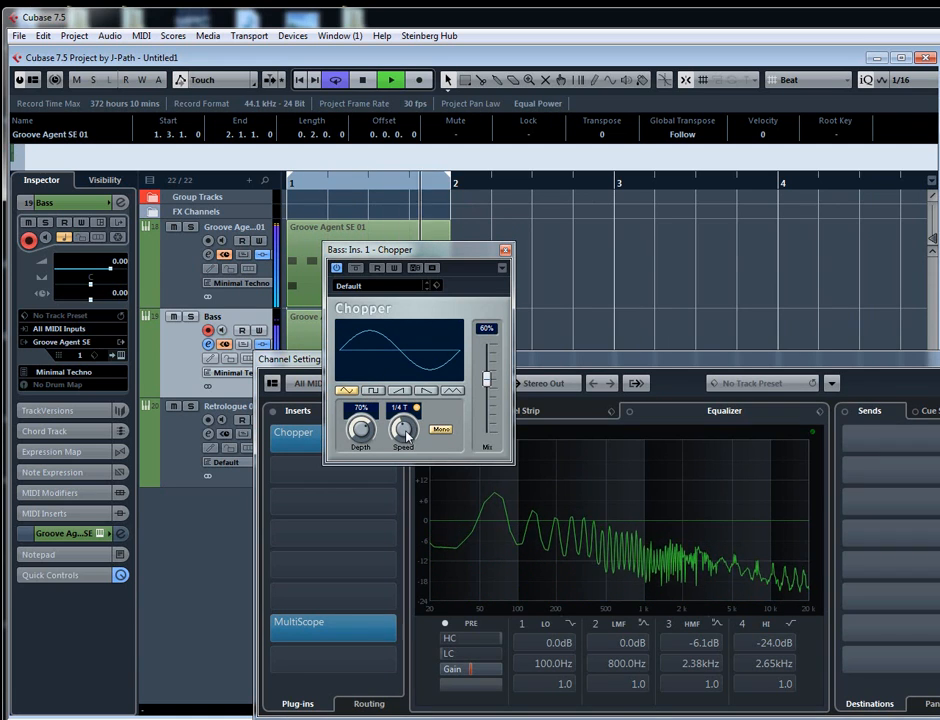
pyautogui.scroll(-1, 404, 430)
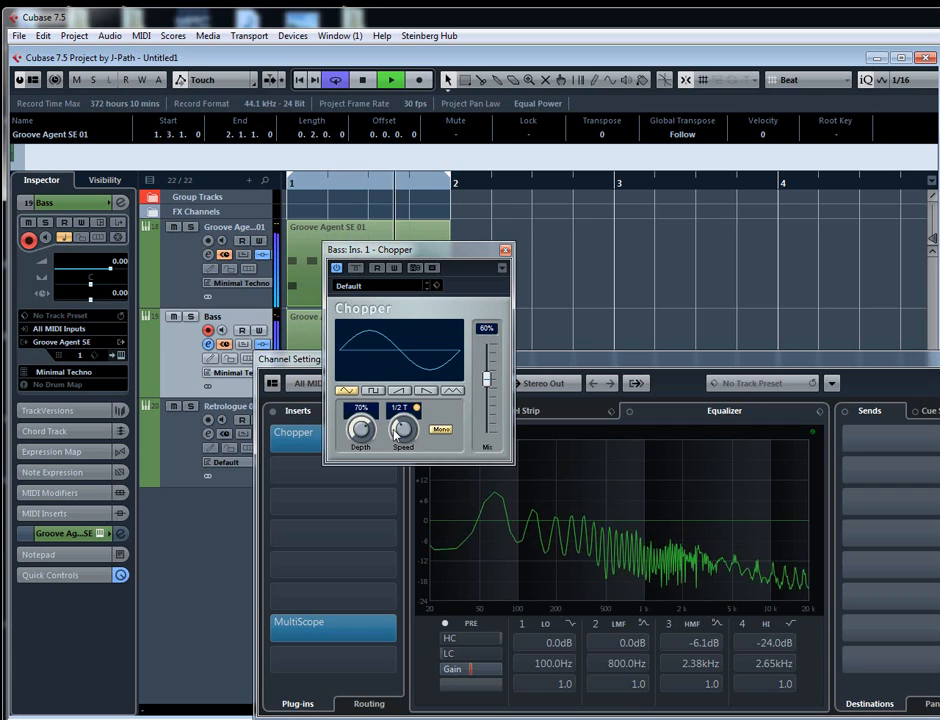
pyautogui.scroll(1, 404, 430)
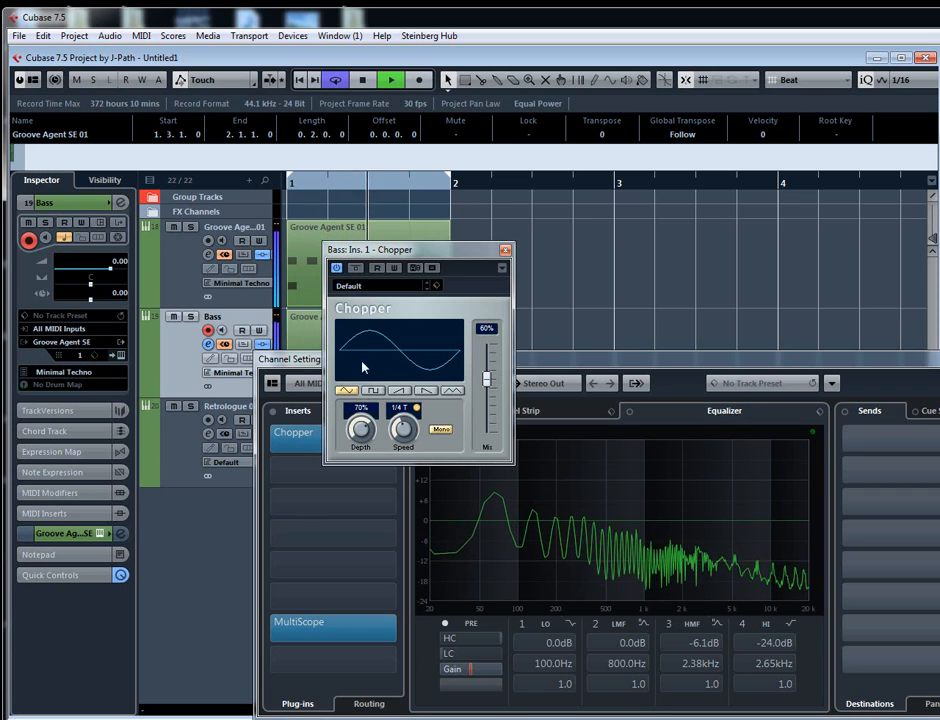
pyautogui.press('space')
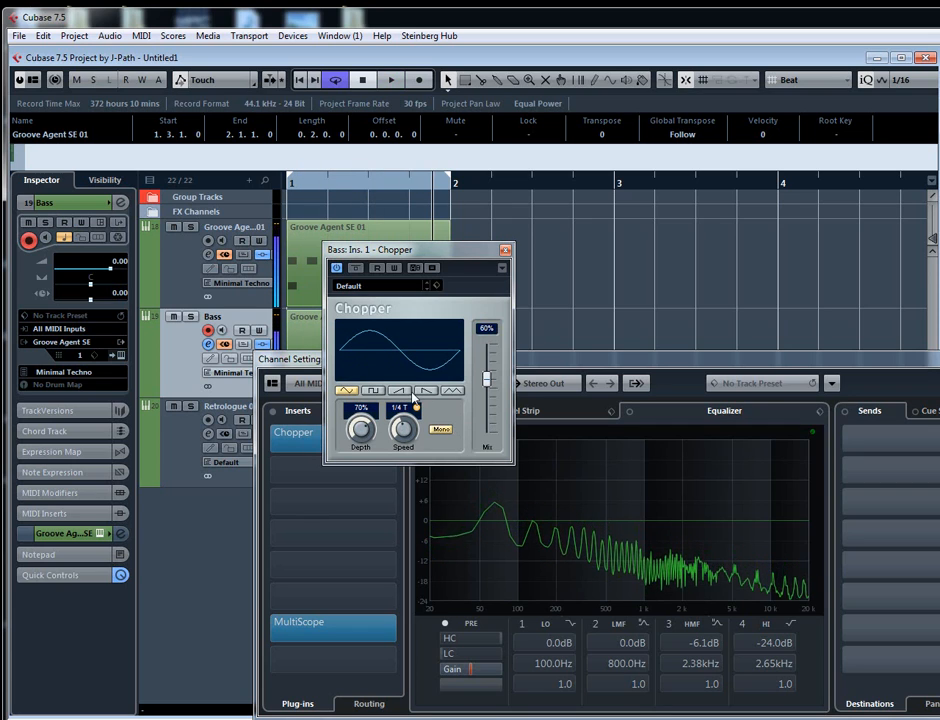
# - Switch Chopper to the square waveform and audition speeds of 1/32 and 1/8, settling on 1/4
pyautogui.click(373, 391)
pyautogui.press('space')
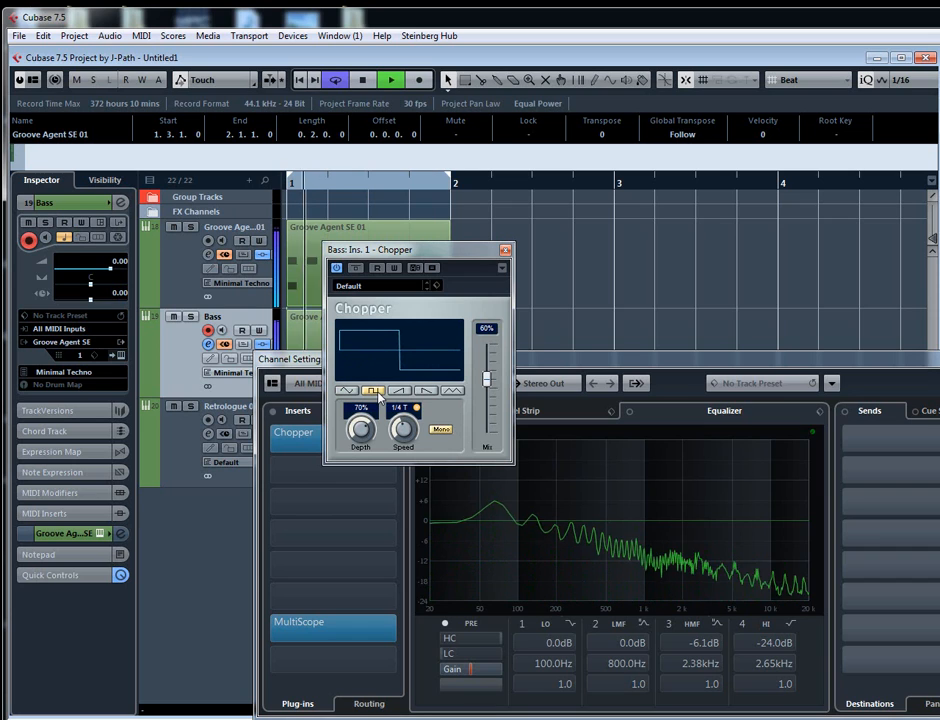
pyautogui.scroll(5, 404, 430)
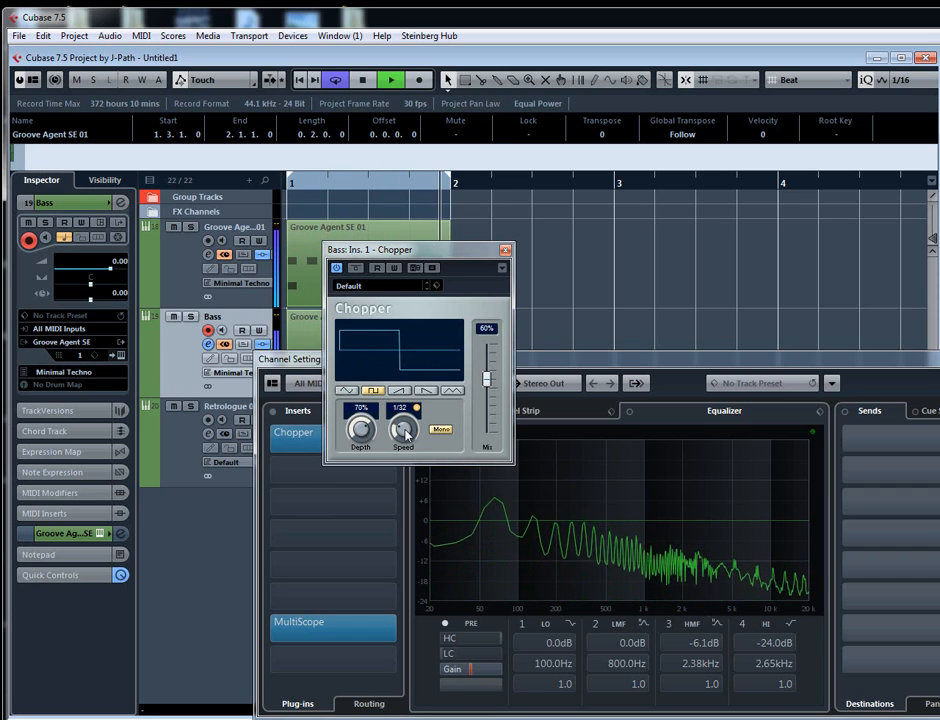
pyautogui.scroll(-4, 405, 432)
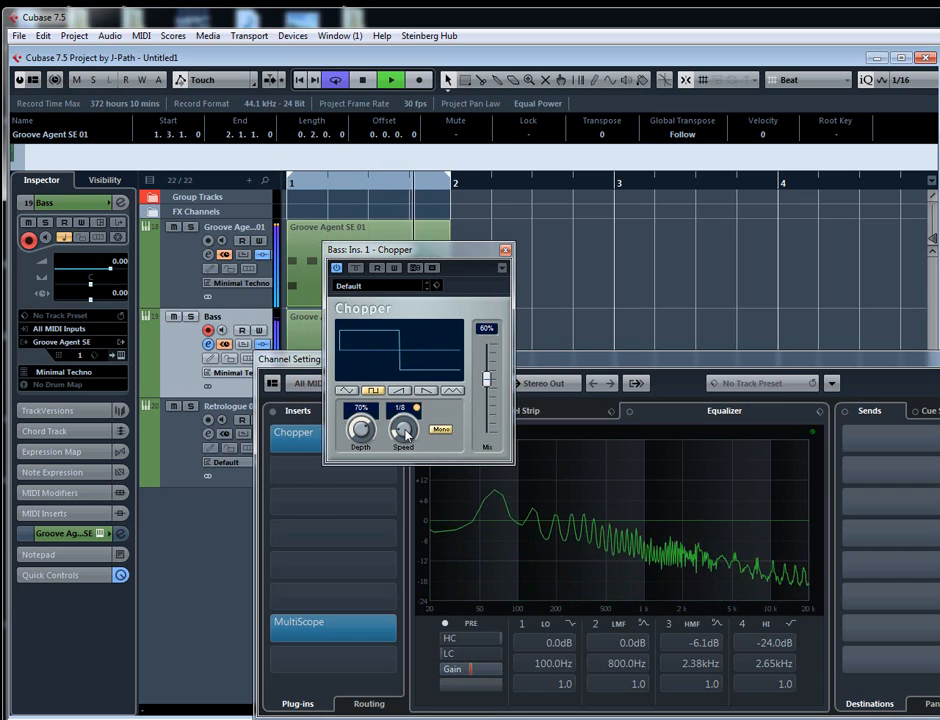
pyautogui.scroll(-1, 405, 432)
# - Raise Chopper's depth and mix to 100%, auditioning 1/8 speed before returning to 1/4, and close the Bass channel settings
pyautogui.scroll(2, 362, 430)
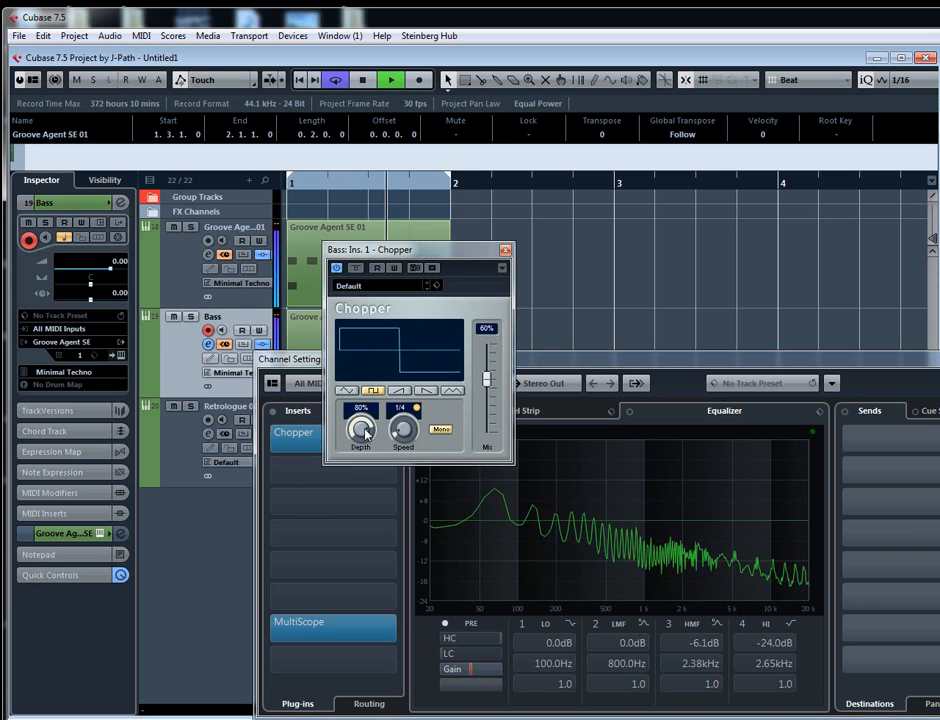
pyautogui.scroll(2, 362, 430)
pyautogui.scroll(4, 492, 388)
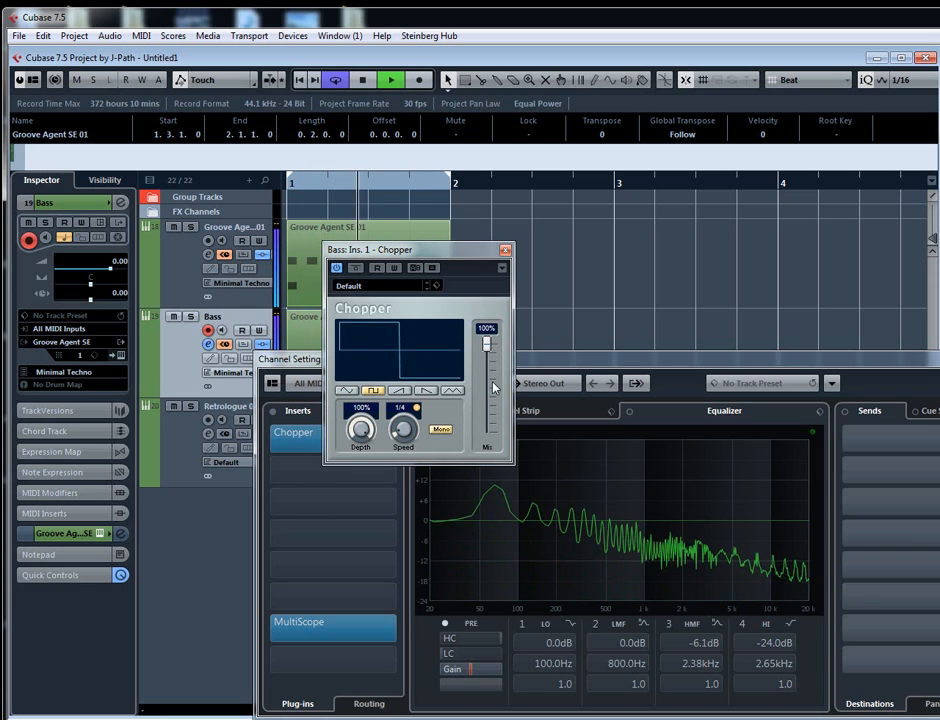
pyautogui.scroll(1, 404, 433)
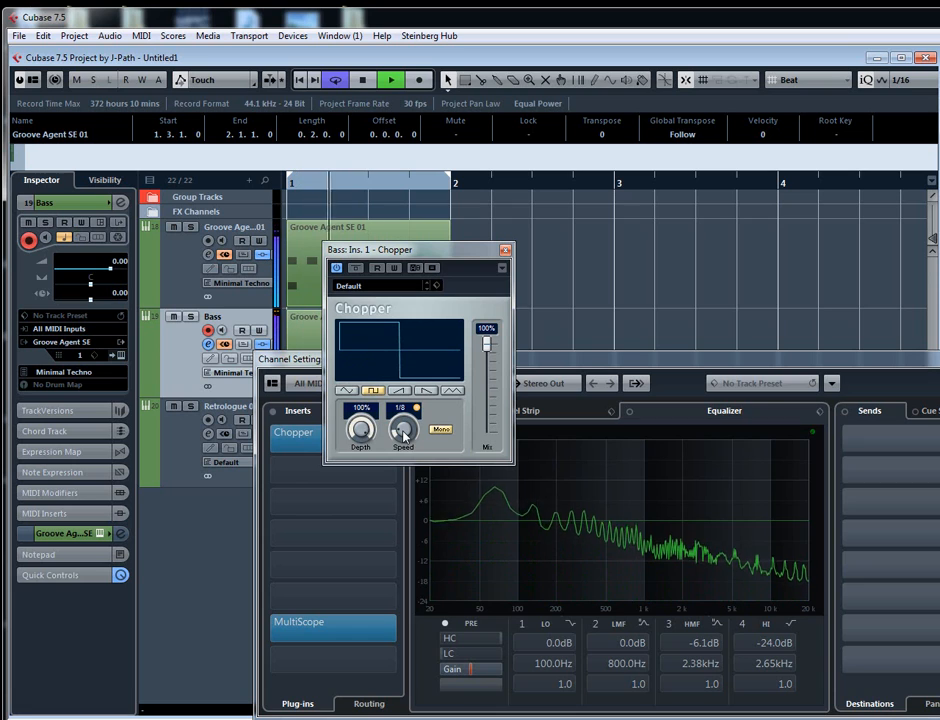
pyautogui.scroll(-1, 404, 433)
pyautogui.press('space')
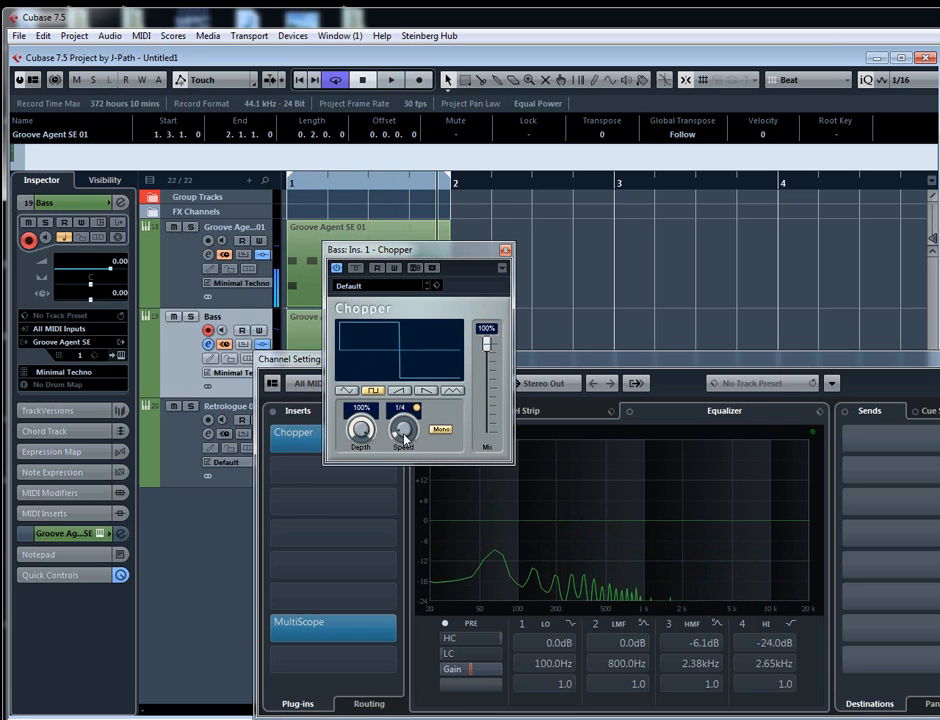
pyautogui.click(505, 249)
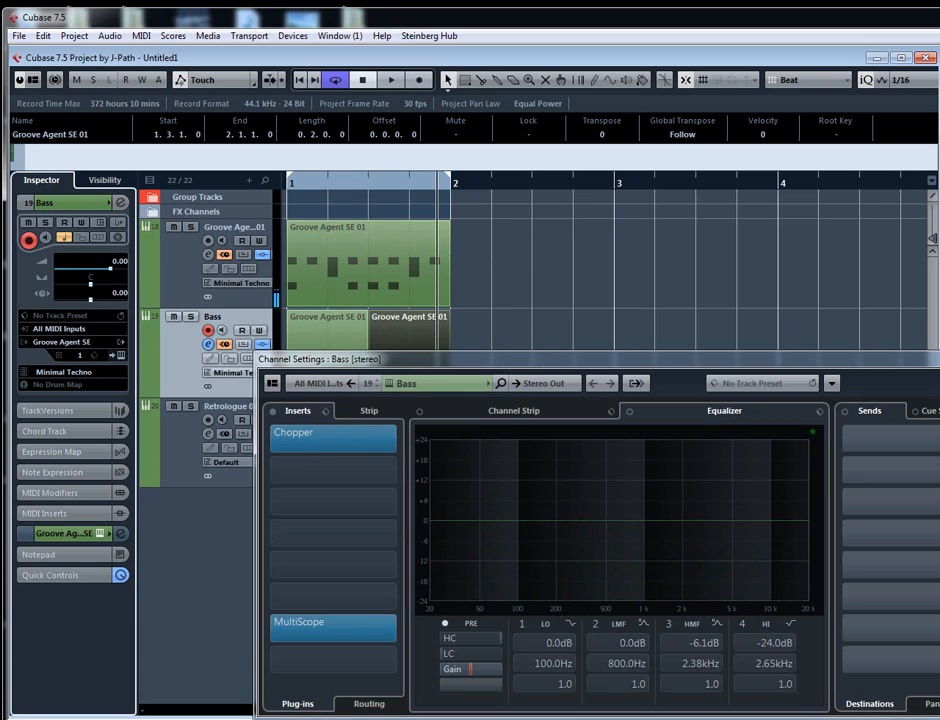
pyautogui.click(939, 359)
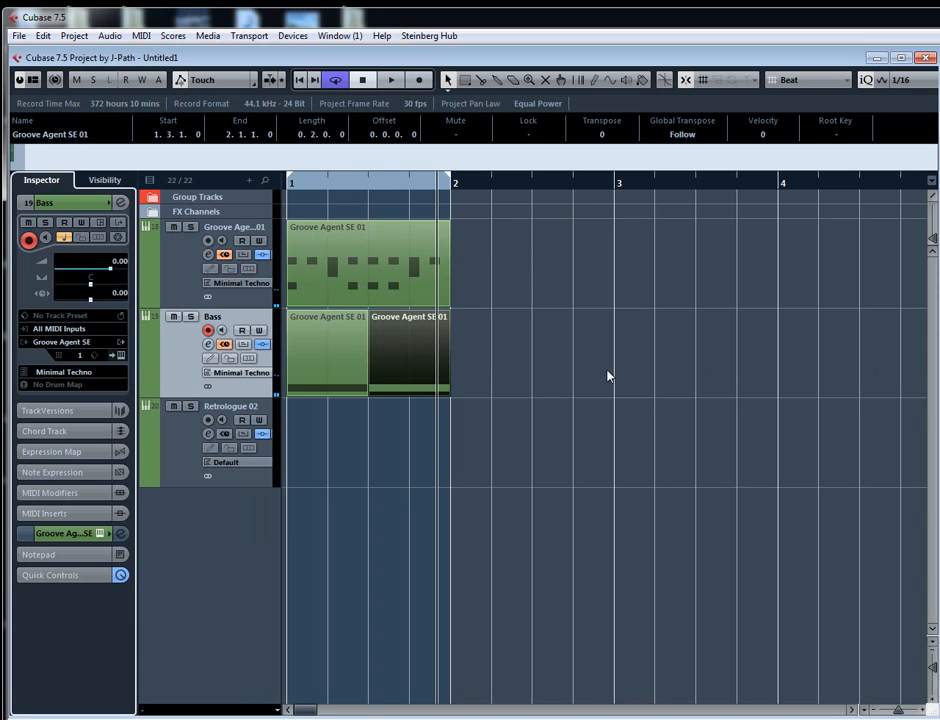
# - Enable Fixed Pitch for the Kick 1 pad on C1 in the Bass track's Groove Agent SE
pyautogui.click(328, 358)
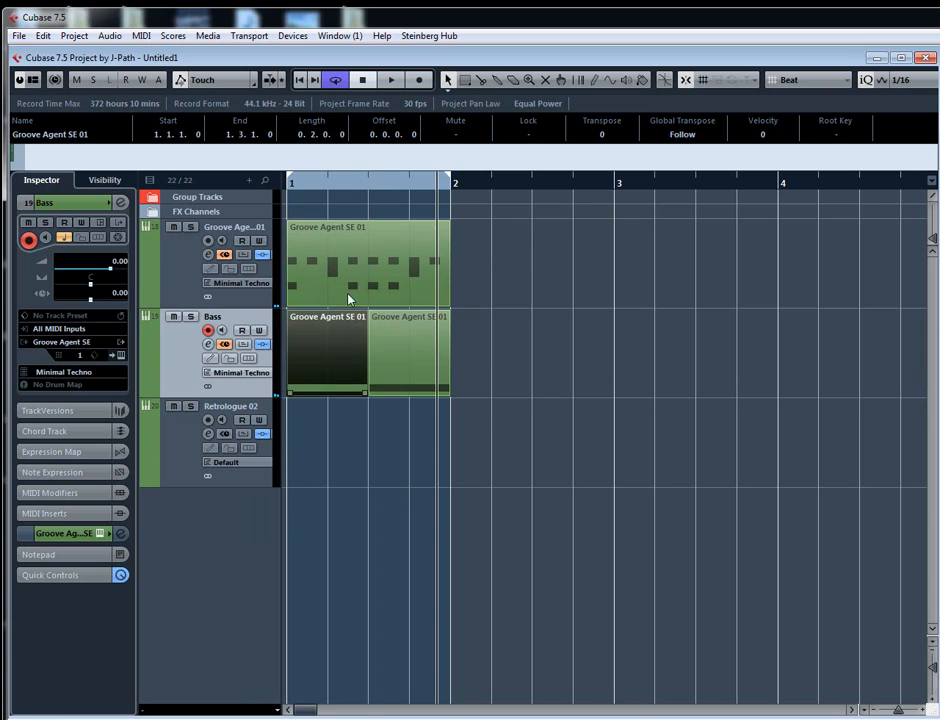
pyautogui.click(344, 279)
pyautogui.click(348, 371)
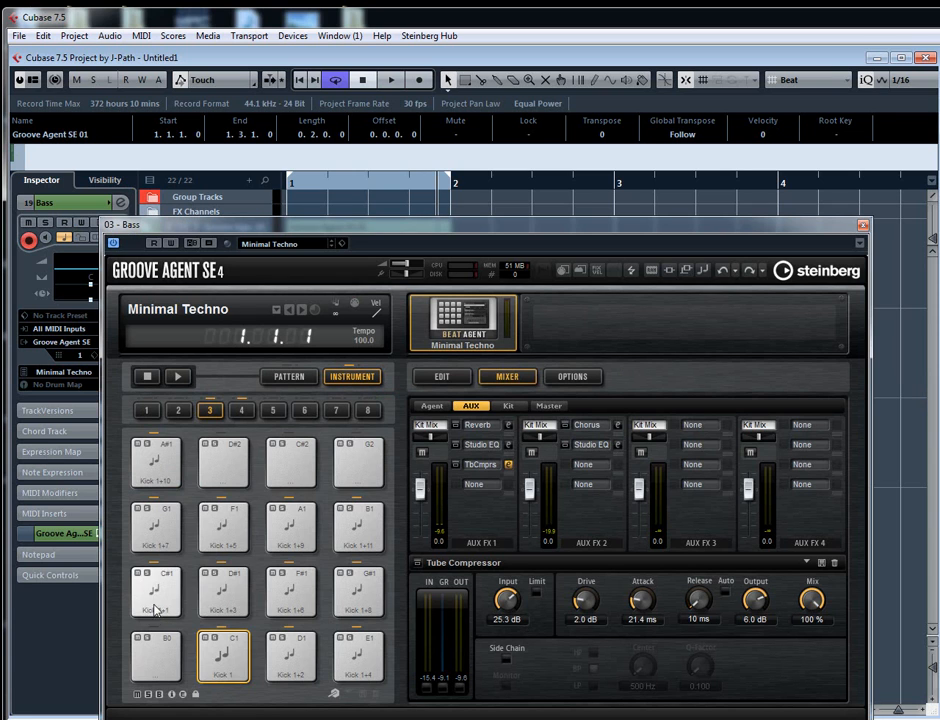
pyautogui.click(436, 385)
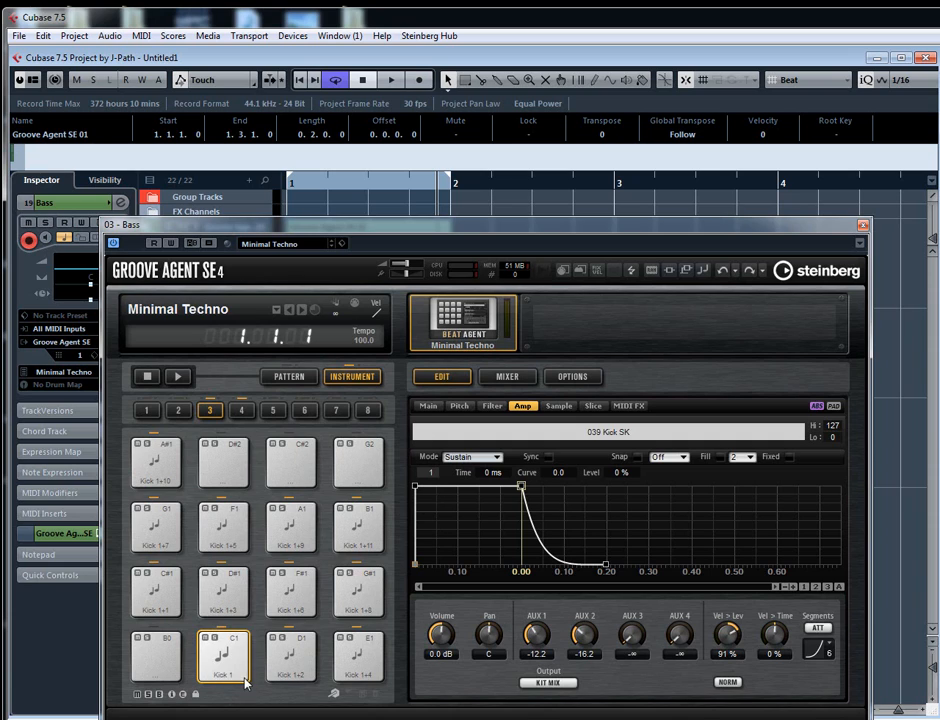
pyautogui.click(428, 405)
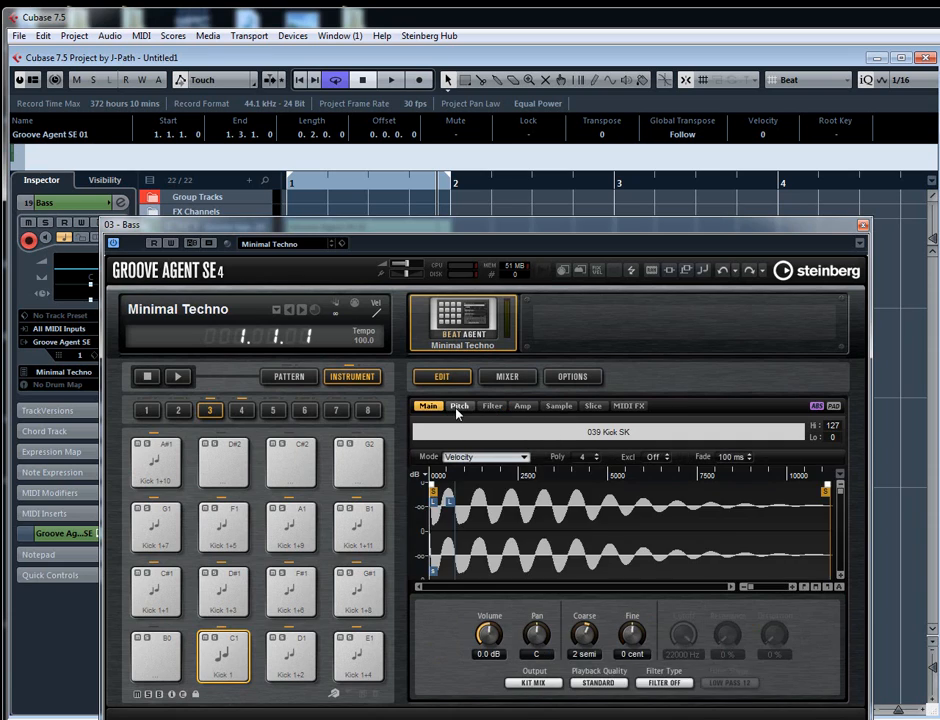
pyautogui.click(459, 405)
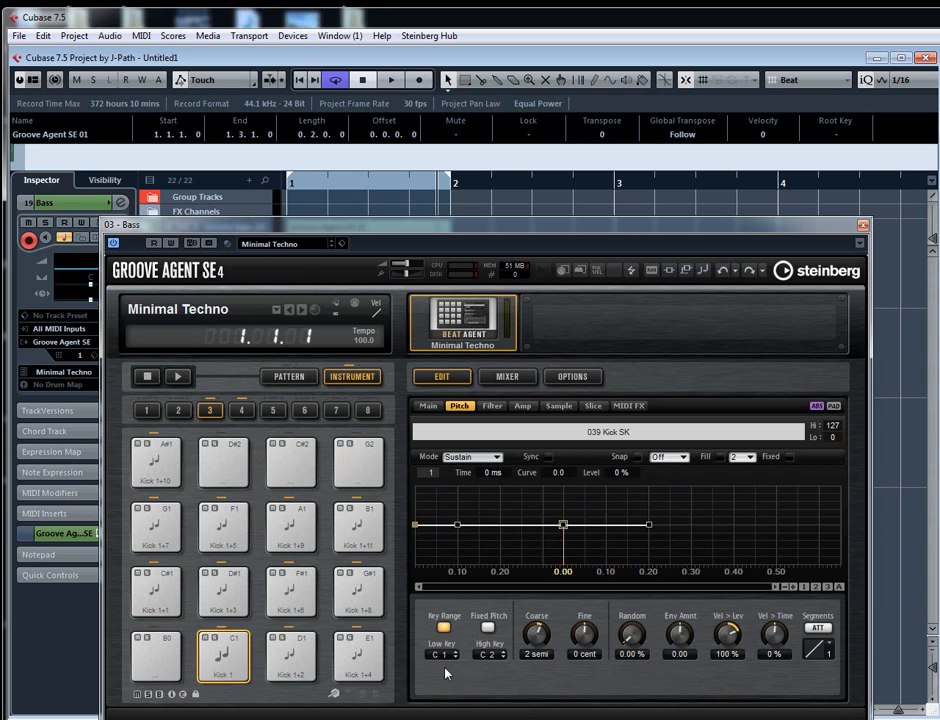
pyautogui.click(488, 628)
# - Audition the kick pads from C1 to G#1 with Fixed Pitch enabled, and turn Fixed Pitch off for the Kick 1 pad
pyautogui.click(296, 668)
pyautogui.click(235, 606)
pyautogui.click(292, 602)
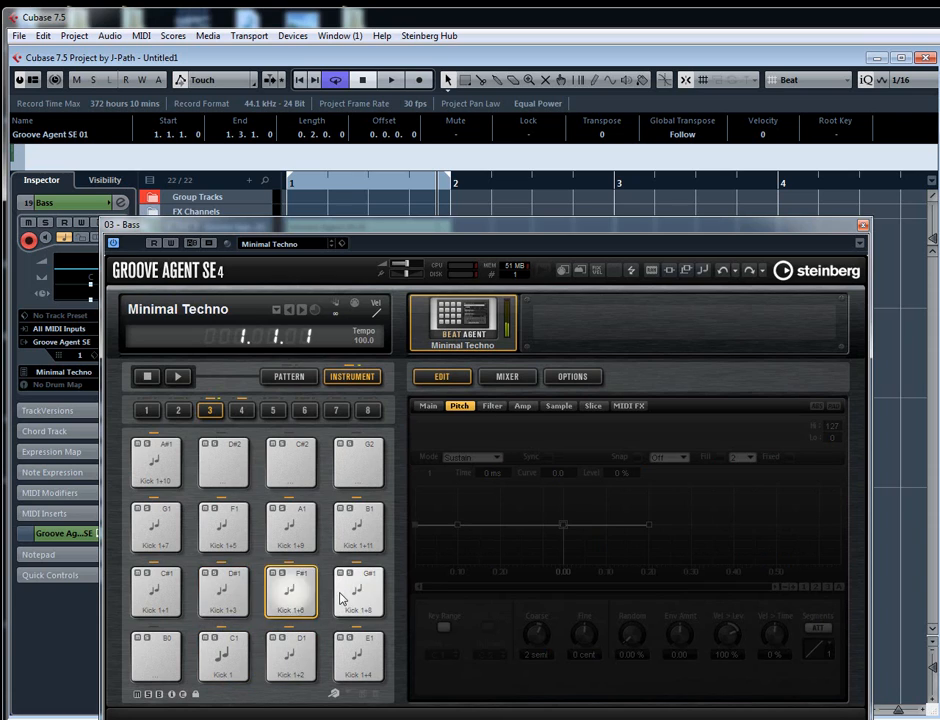
pyautogui.click(347, 599)
pyautogui.click(352, 670)
pyautogui.click(225, 660)
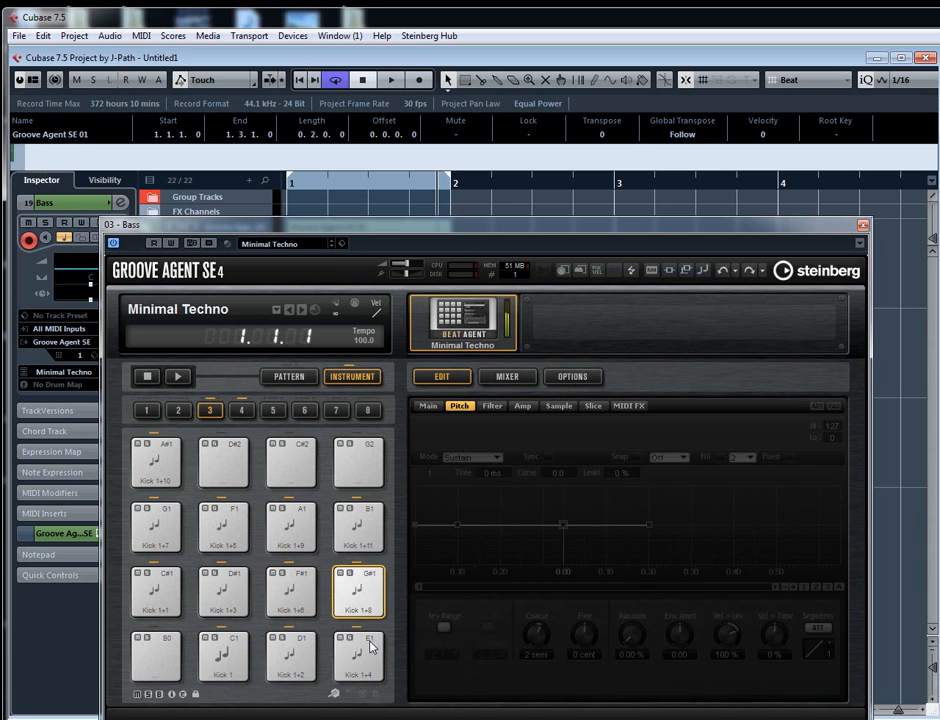
pyautogui.click(224, 656)
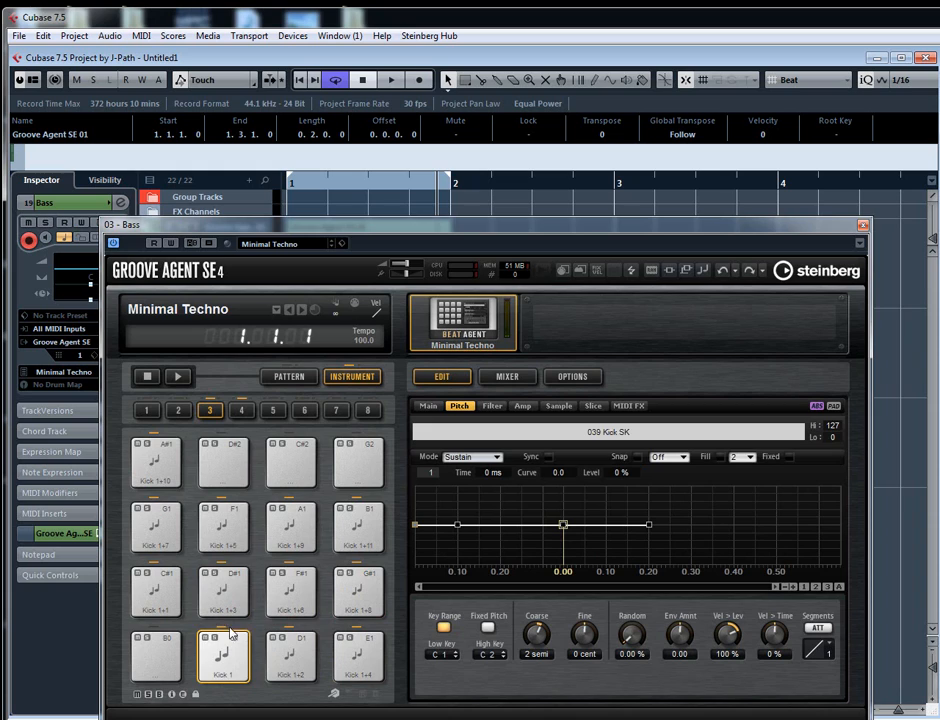
# - Try the second point of Kick 1's amp envelope at 33 ms and 31% level, and audition the pad
pyautogui.click(521, 408)
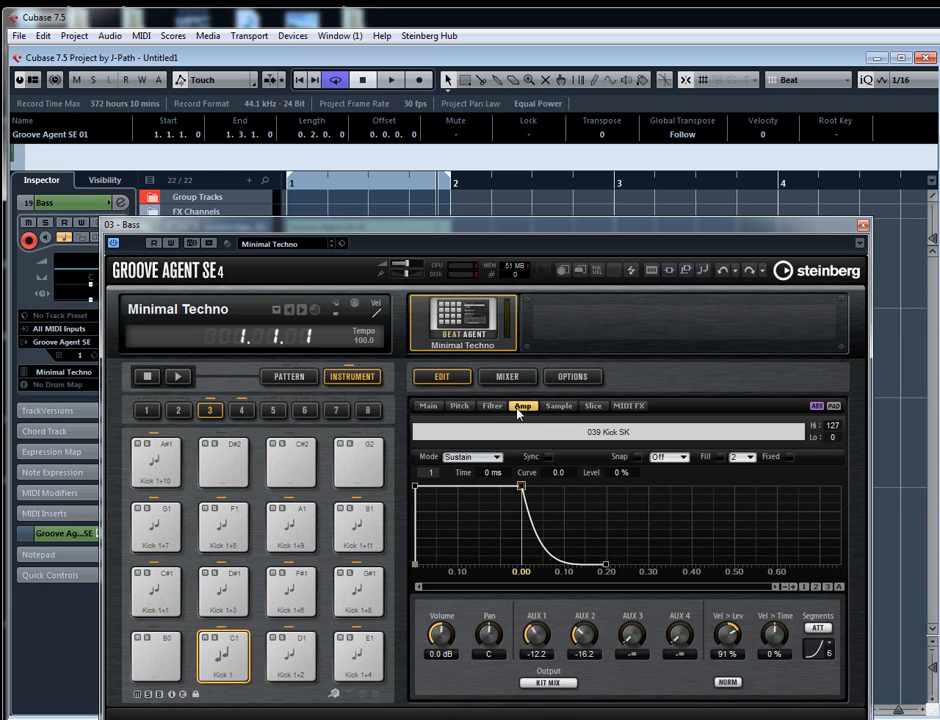
pyautogui.moveTo(413, 483); pyautogui.dragTo(426, 537)
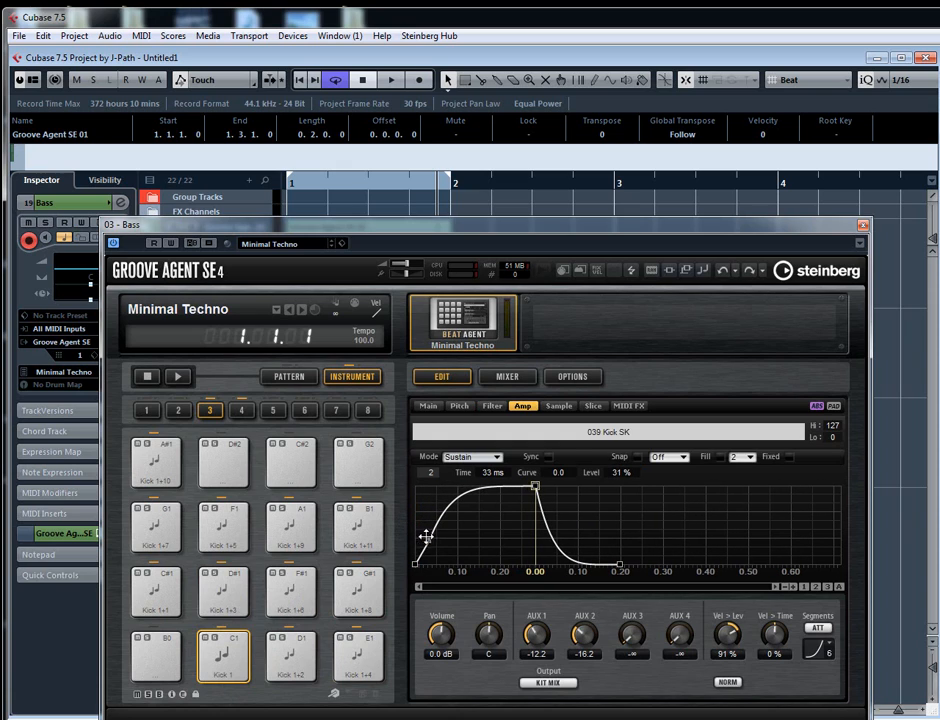
pyautogui.click(228, 666)
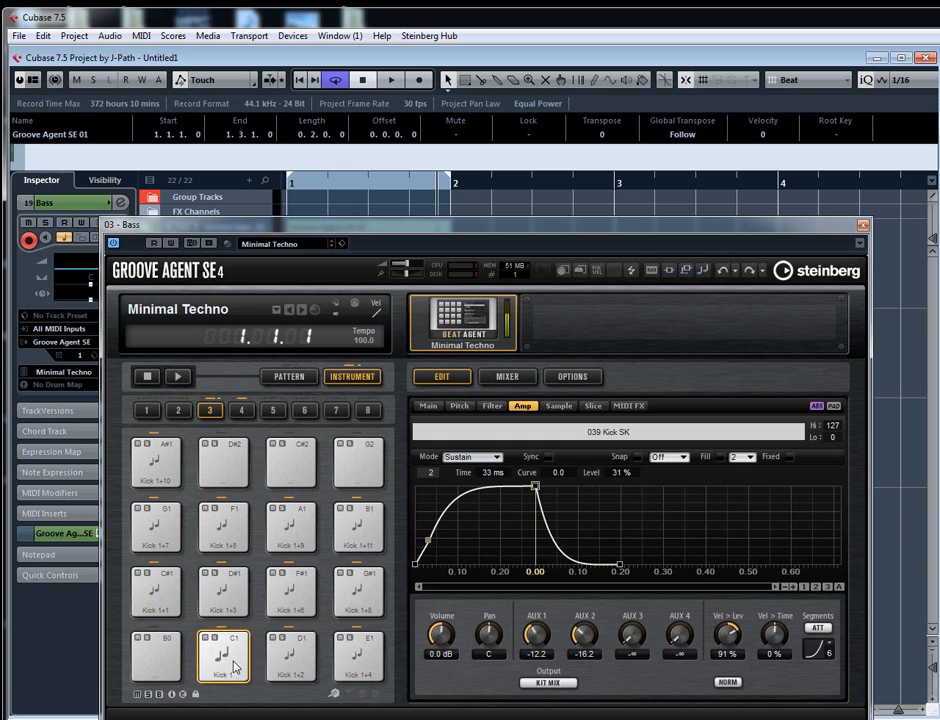
pyautogui.click(228, 667)
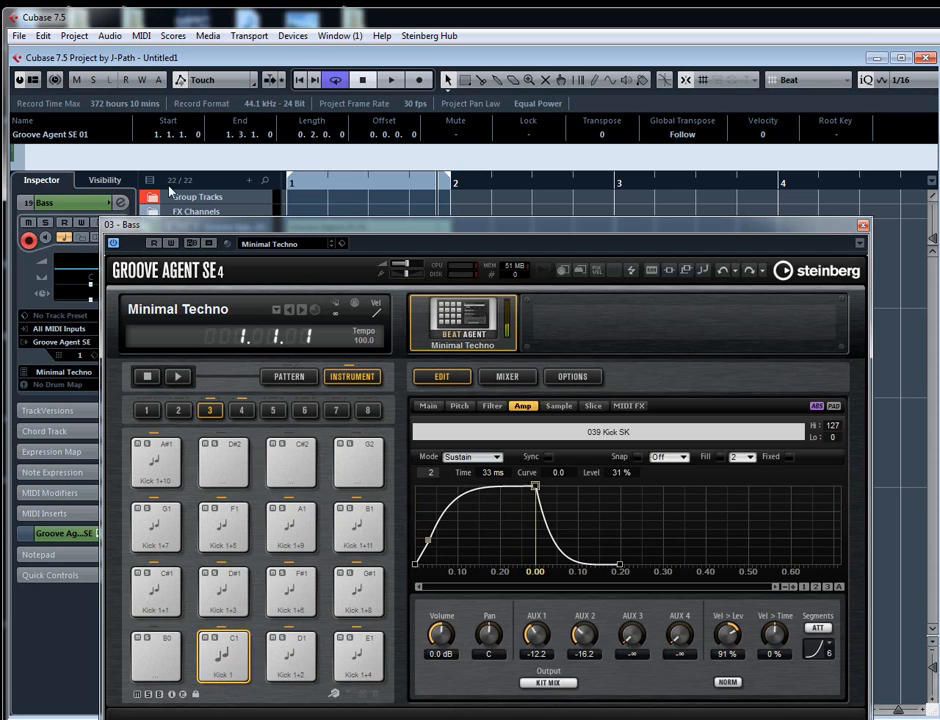
# - Bypass the Chopper insert in the Bass channel settings and audition the Kick 1 pad without it
pyautogui.click(121, 202)
pyautogui.click(290, 438)
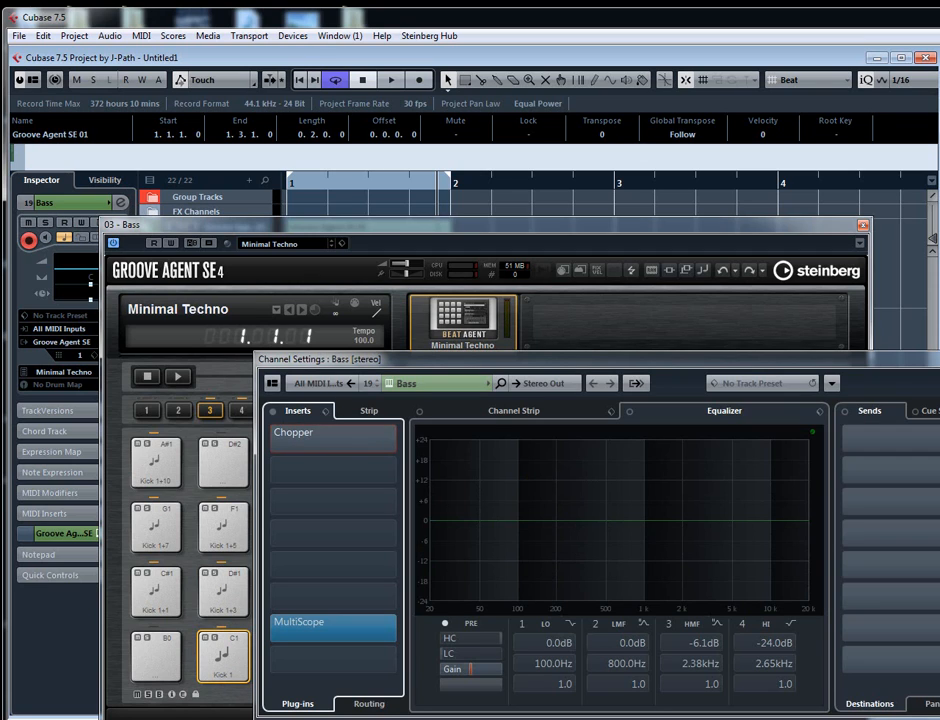
pyautogui.click(228, 660)
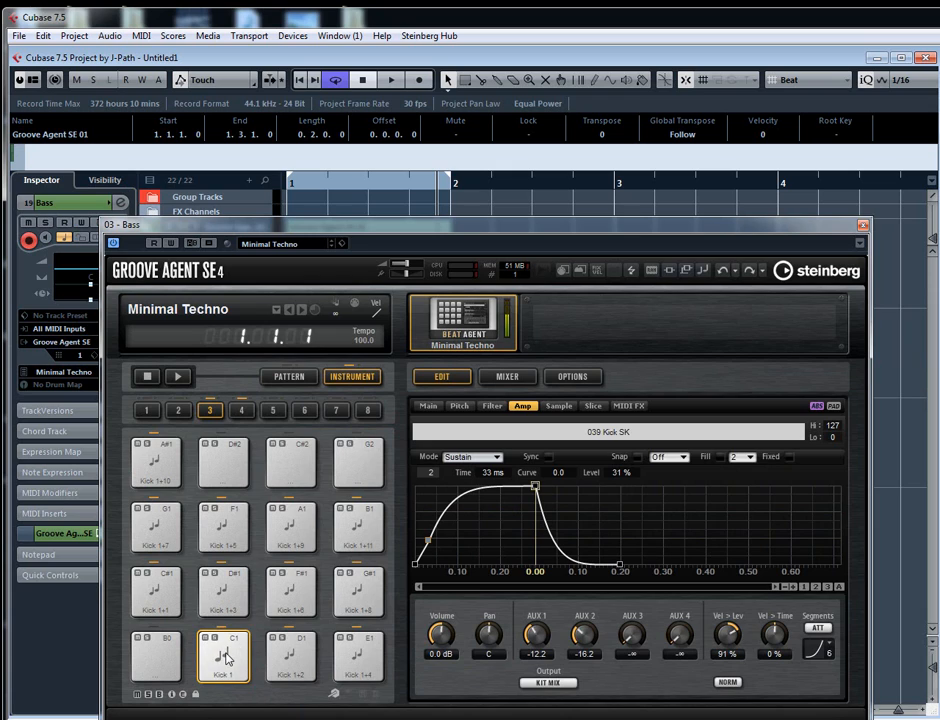
# - Reshape Kick 1's amp envelope with point 2 at 0 ms and 1%, and point 3 at about 221 ms and 97%
pyautogui.moveTo(427, 540); pyautogui.dragTo(416, 585)
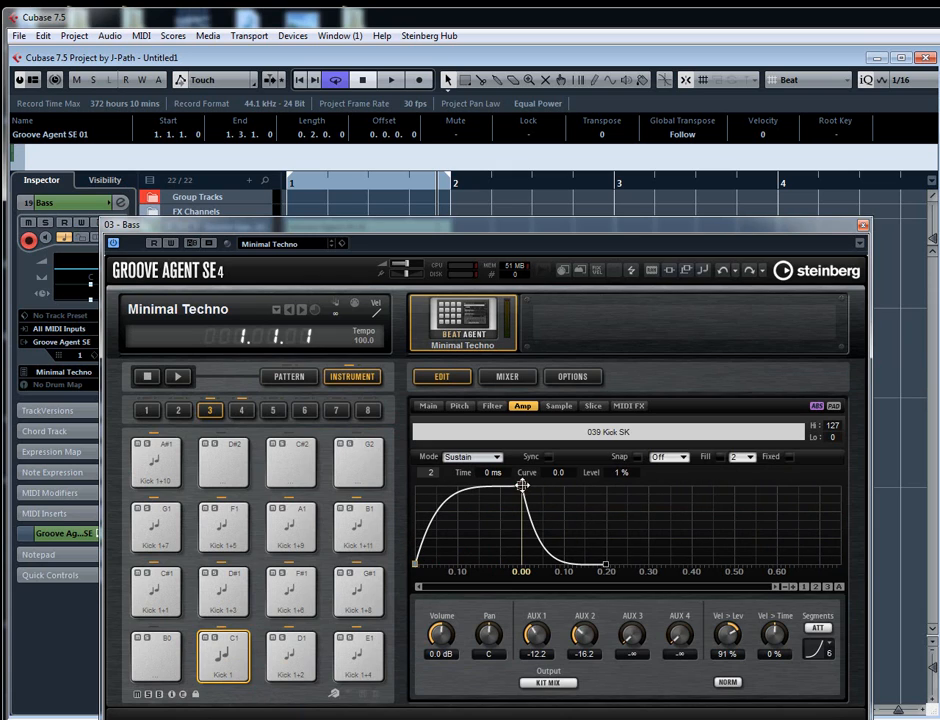
pyautogui.moveTo(521, 487); pyautogui.dragTo(552, 490)
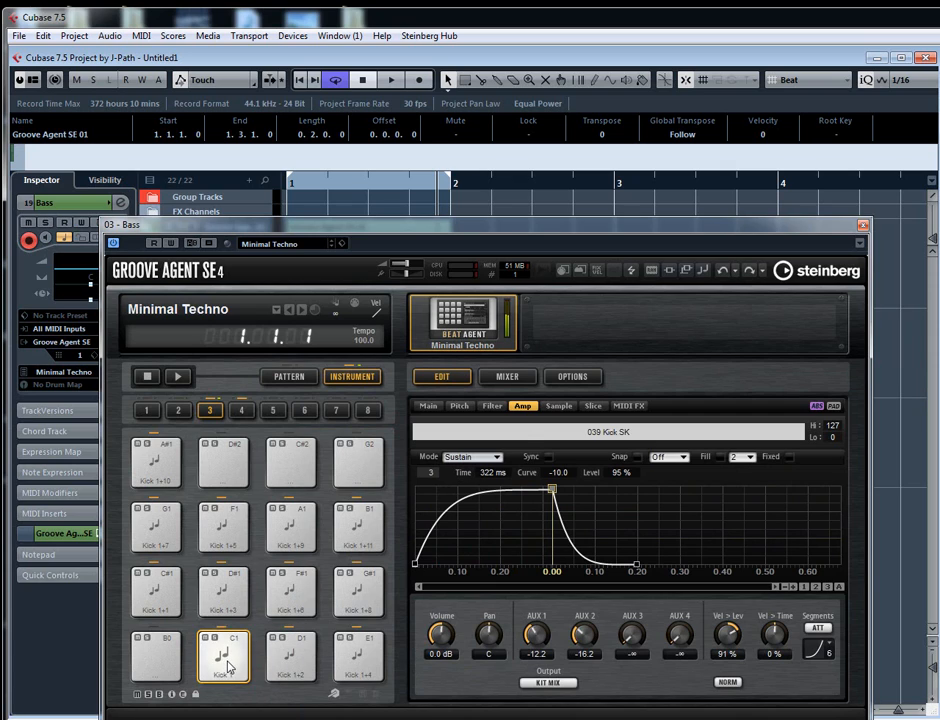
pyautogui.moveTo(553, 492); pyautogui.dragTo(413, 481)
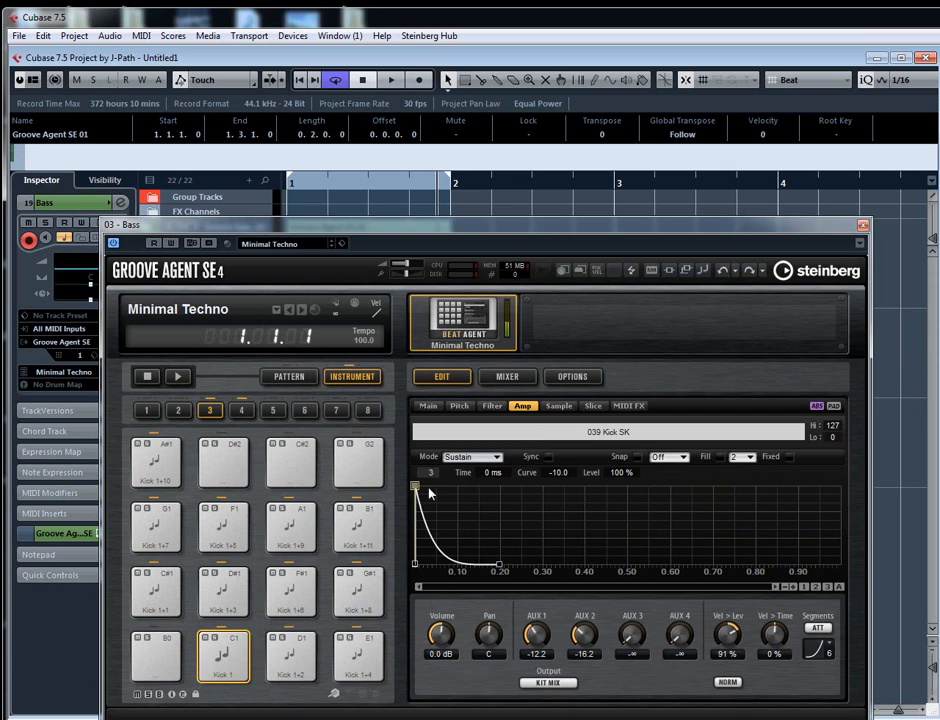
pyautogui.moveTo(414, 487); pyautogui.dragTo(506, 487)
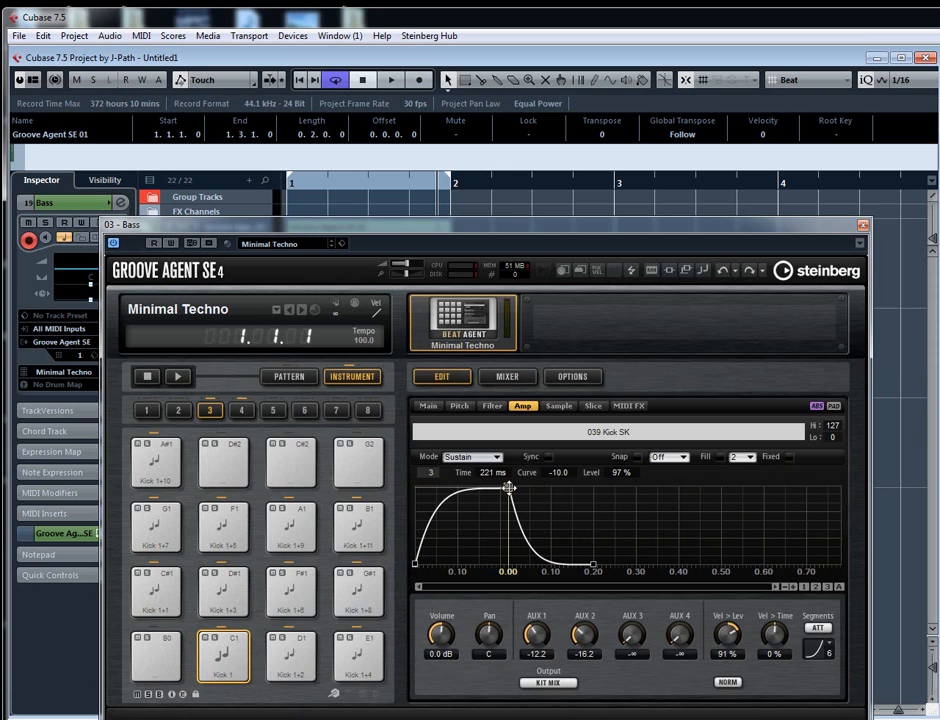
# - Enable the Classic filter type for Kick 1 and look through the filter shapes, keeping Low Pass 12
pyautogui.click(492, 407)
pyautogui.click(594, 683)
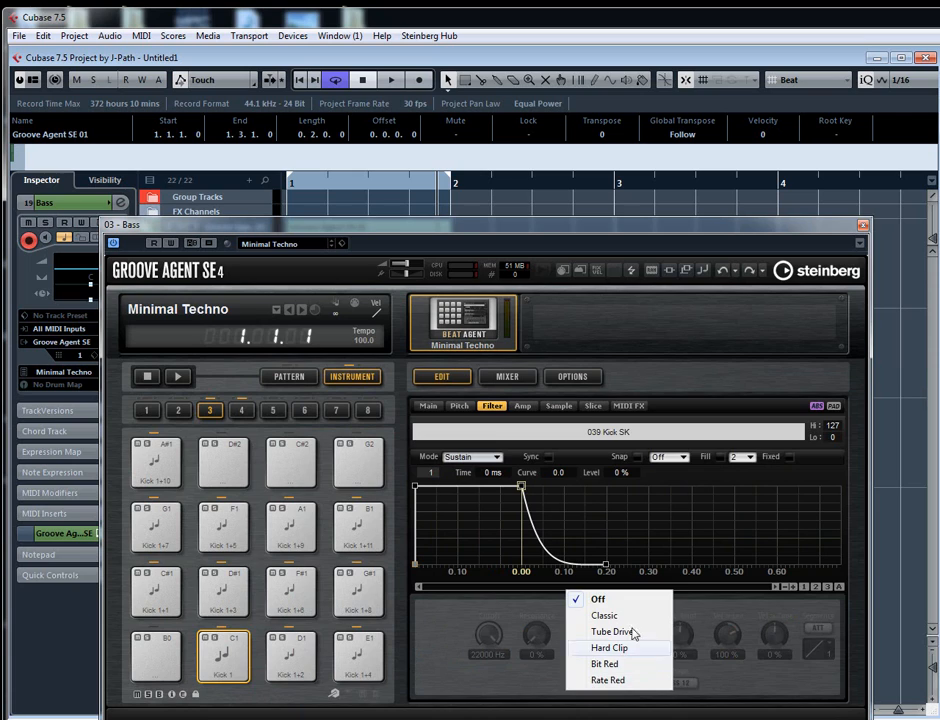
pyautogui.click(596, 615)
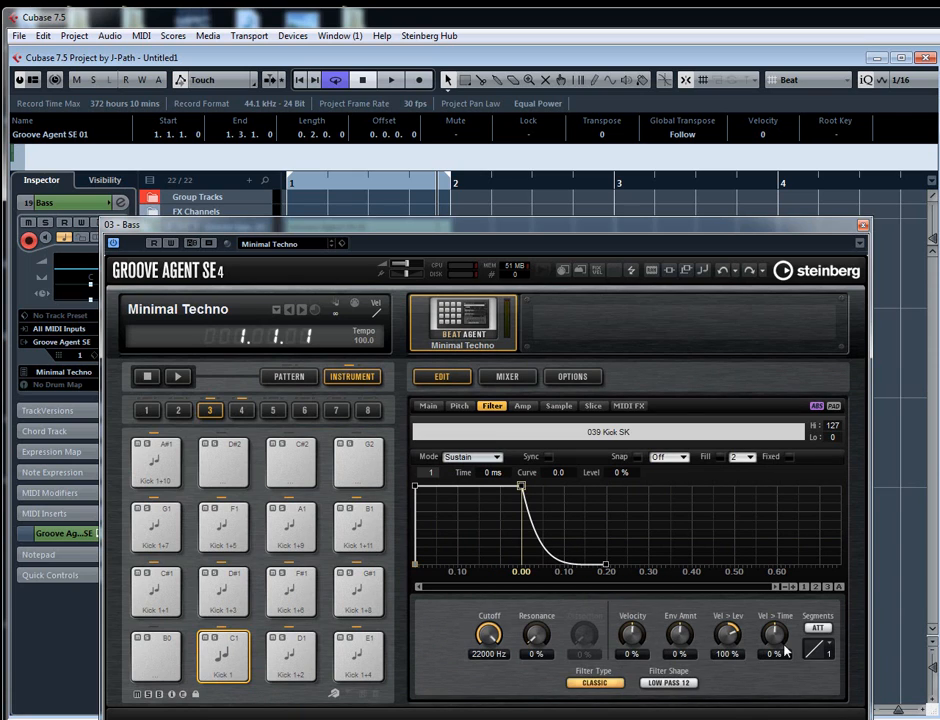
pyautogui.click(688, 684)
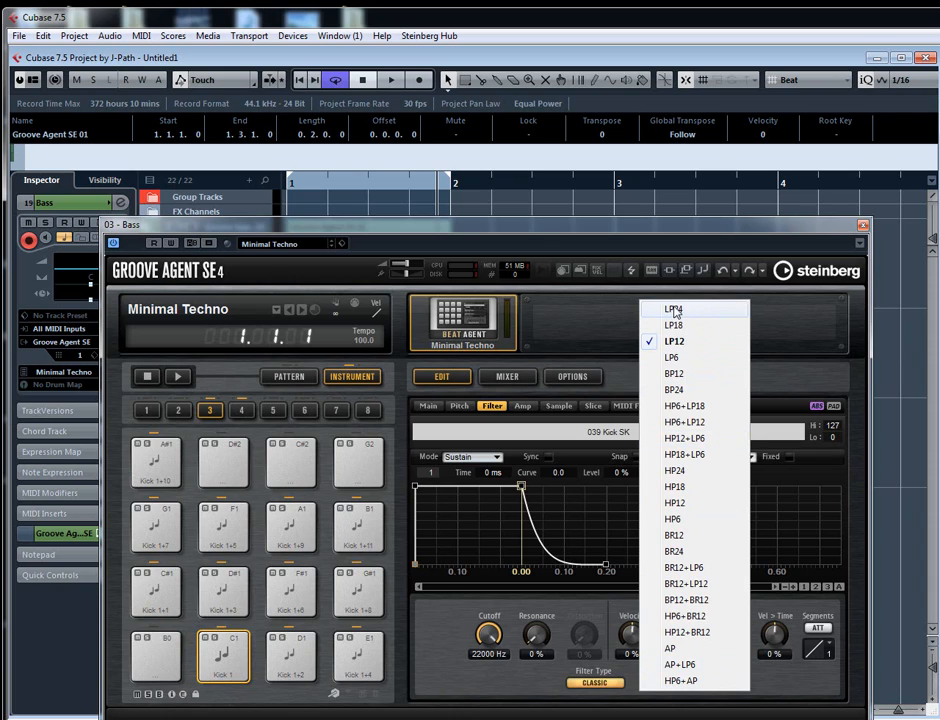
pyautogui.click(776, 708)
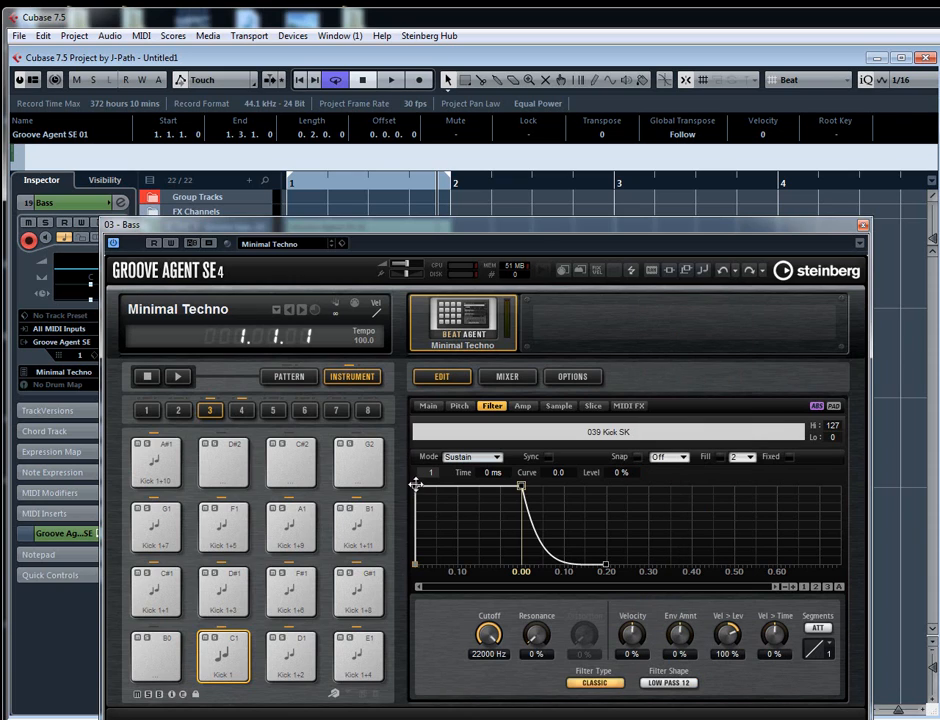
# - Set Kick 1's filter envelope amount to -35% and cutoff to 2861 Hz, auditioning cutoffs of 4754 Hz and 22000 Hz along the way
pyautogui.moveTo(682, 636); pyautogui.dragTo(679, 632)
pyautogui.moveTo(494, 640); pyautogui.dragTo(501, 637)
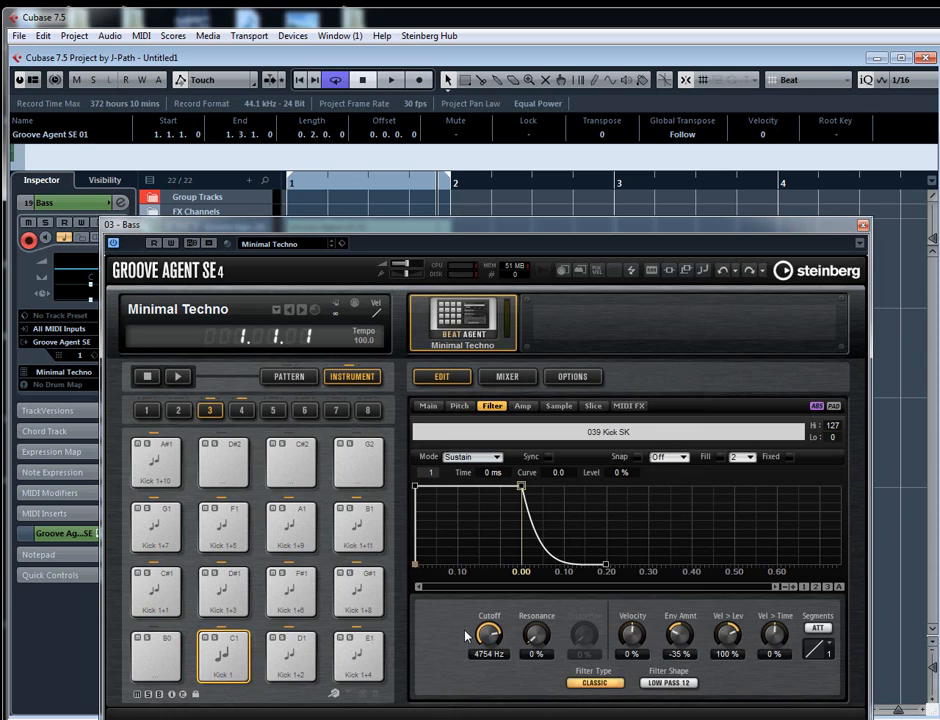
pyautogui.moveTo(506, 636); pyautogui.dragTo(502, 635)
pyautogui.scroll(3, 500, 638)
pyautogui.scroll(-3, 500, 638)
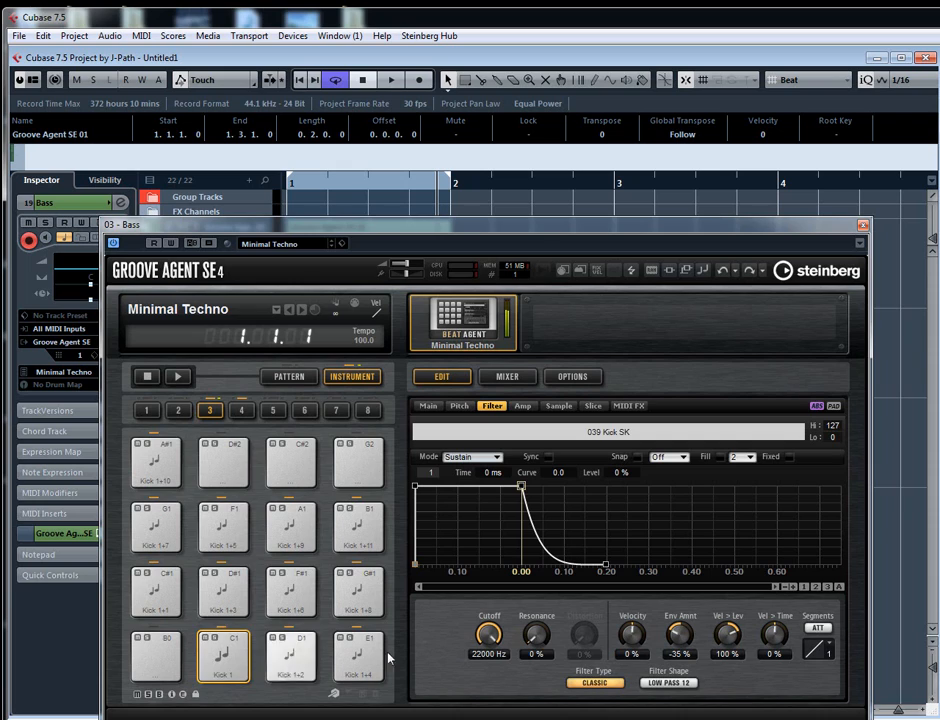
pyautogui.scroll(3, 489, 640)
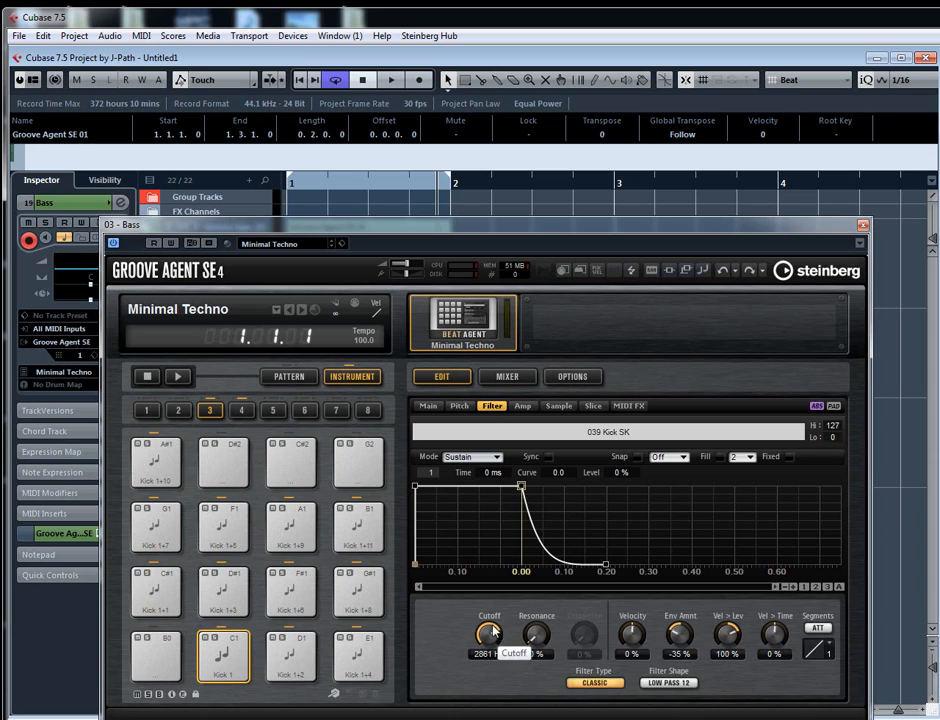
# - Shape Kick 1's filter envelope with point 2 at 103 ms and 13%, and point 3 at 52 ms and 100%, and audition it
pyautogui.moveTo(415, 486); pyautogui.dragTo(413, 528)
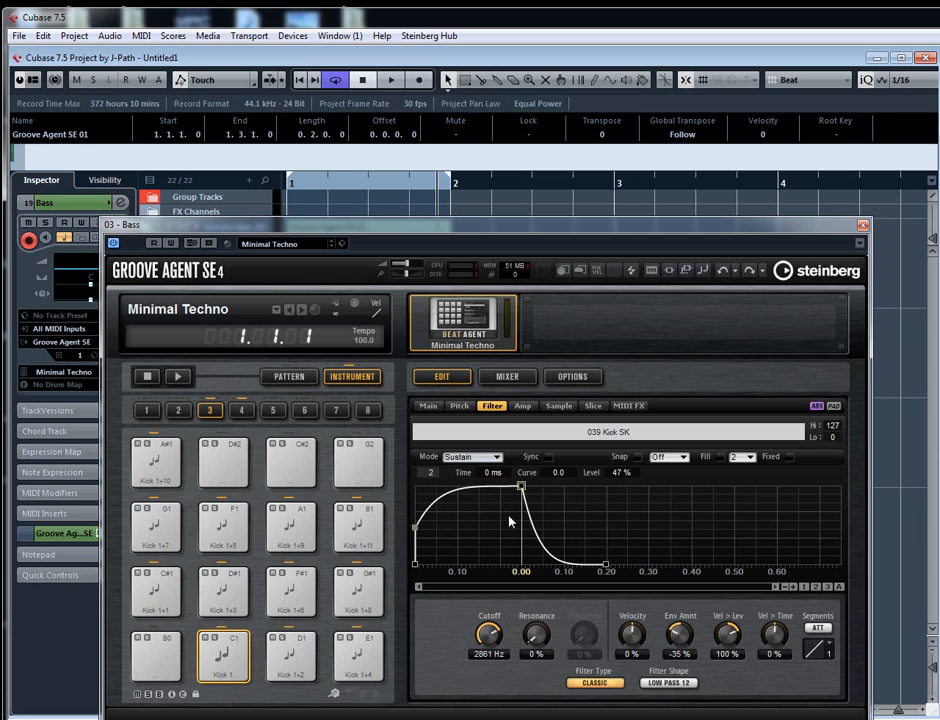
pyautogui.moveTo(521, 486); pyautogui.dragTo(500, 484)
pyautogui.click(227, 657)
pyautogui.moveTo(417, 528); pyautogui.dragTo(458, 553)
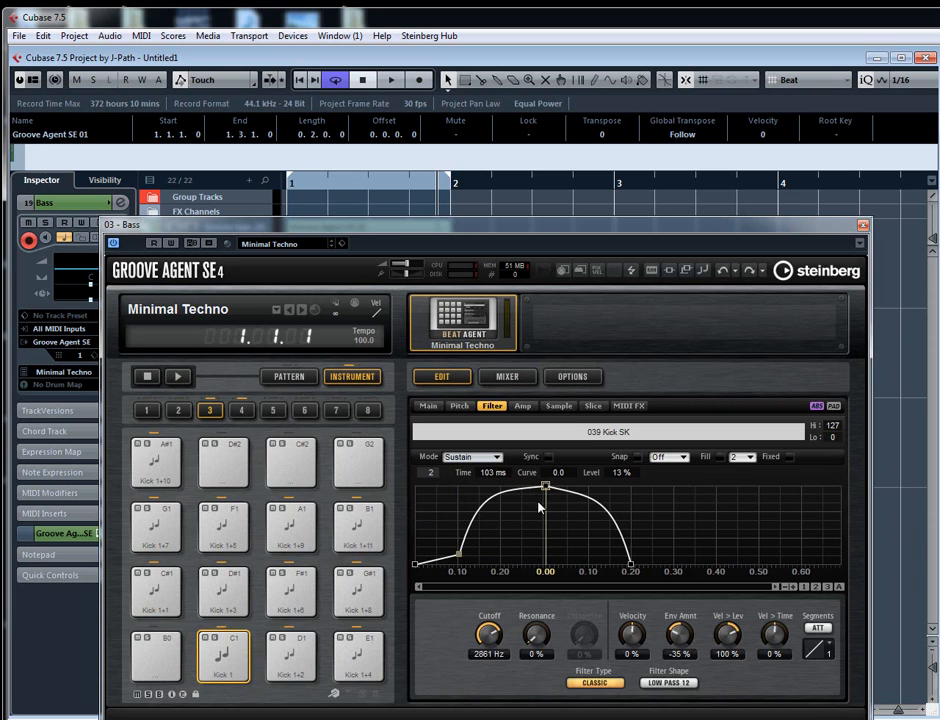
pyautogui.click(541, 486)
pyautogui.moveTo(541, 486); pyautogui.dragTo(480, 486)
pyautogui.click(232, 650)
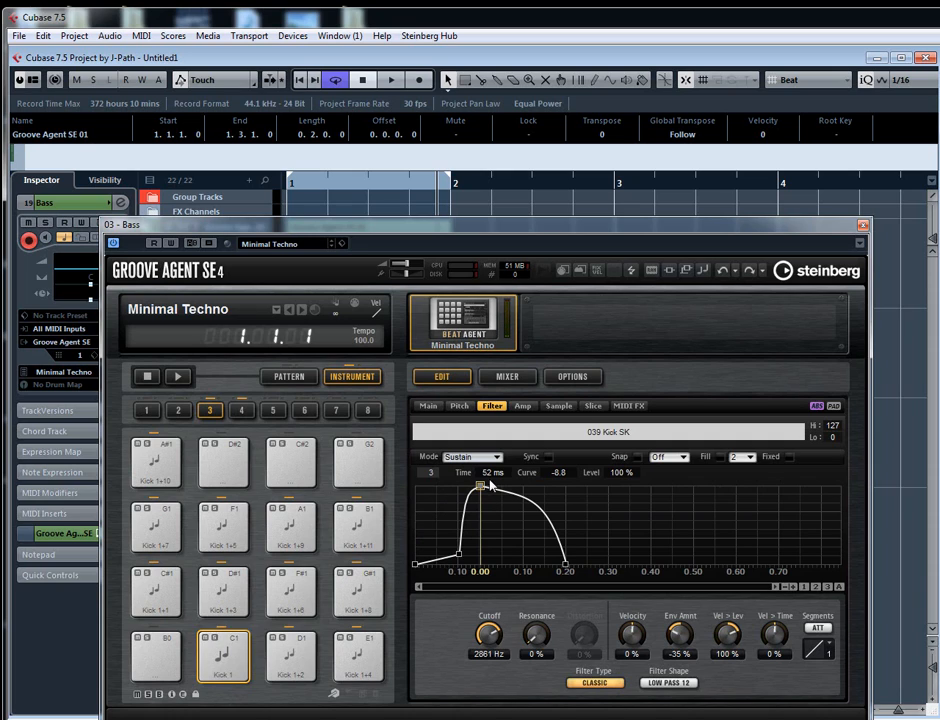
pyautogui.click(213, 667)
pyautogui.click(221, 655)
pyautogui.click(222, 652)
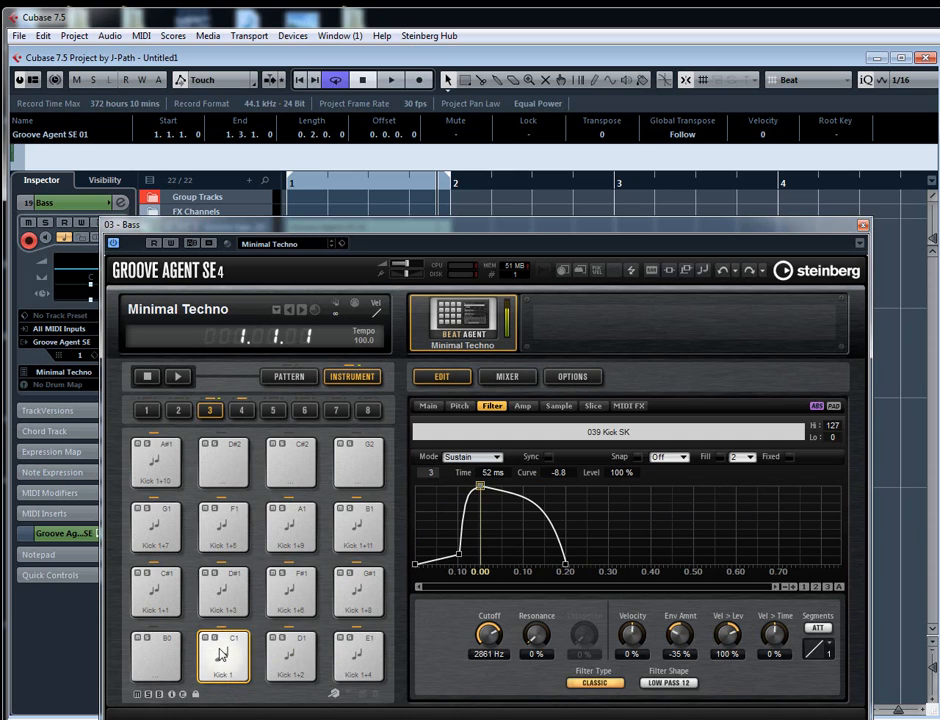
pyautogui.click(225, 649)
# - Try the filter envelope's second point at 22 ms and 50%, then at 62 ms and 0%, and place it at 55 ms and 79%
pyautogui.moveTo(458, 552); pyautogui.dragTo(424, 527)
pyautogui.click(231, 655)
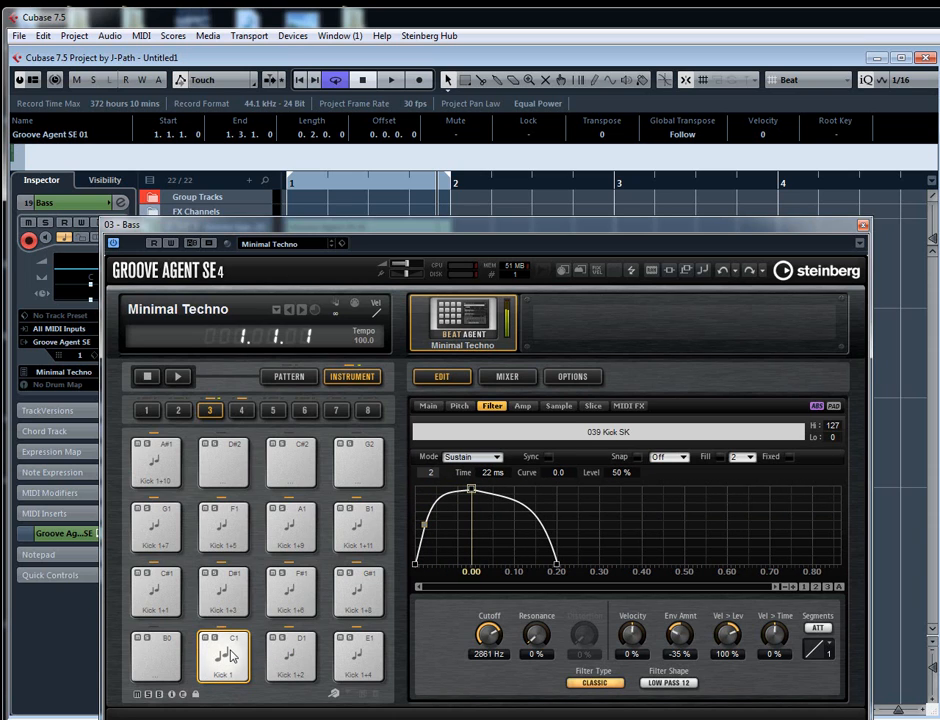
pyautogui.moveTo(424, 525); pyautogui.dragTo(441, 568)
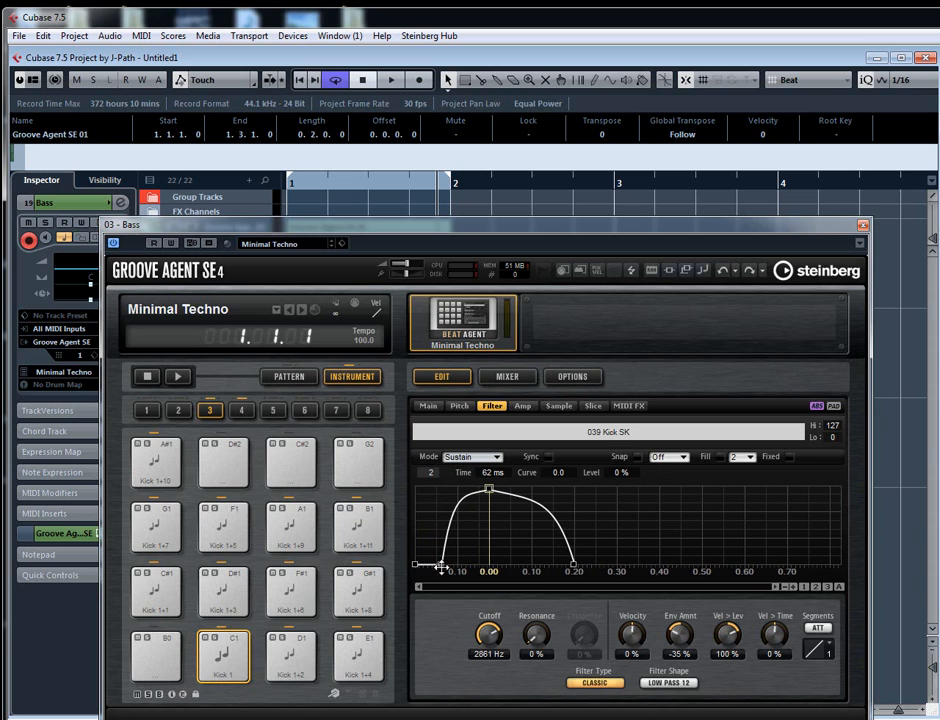
pyautogui.click(230, 658)
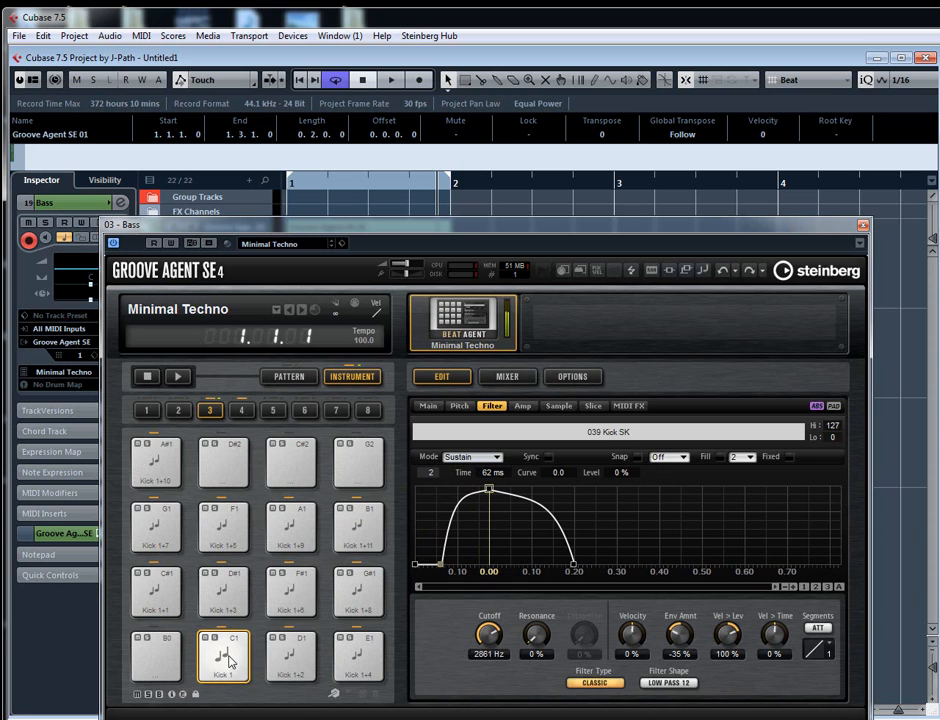
pyautogui.click(231, 647)
pyautogui.moveTo(440, 562); pyautogui.dragTo(437, 502)
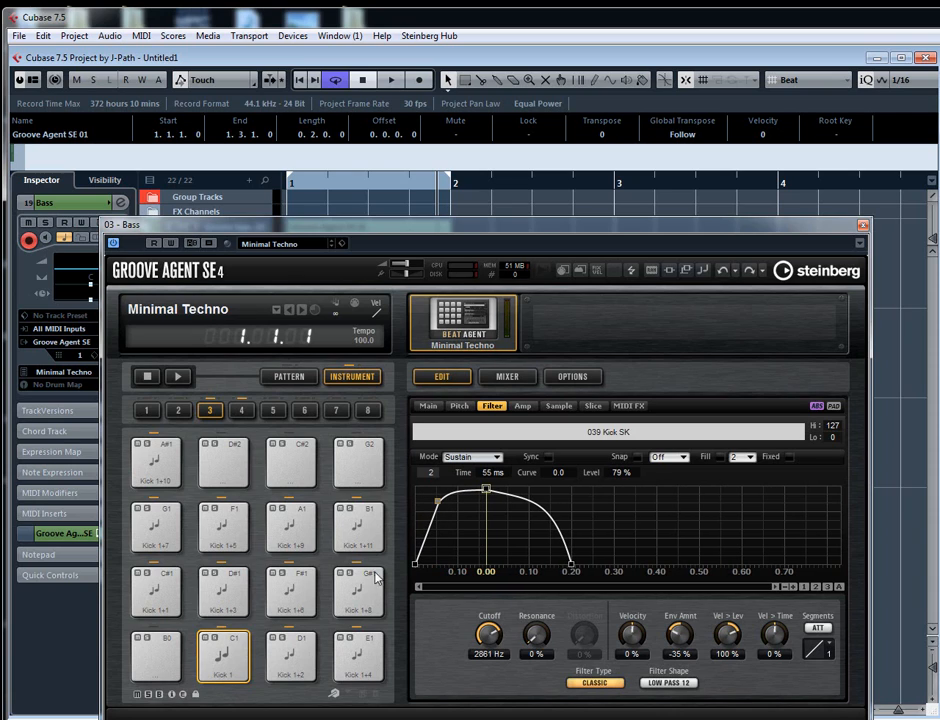
# - Raise Kick 1's filter envelope amount to 57% and move the envelope's second point to 36 ms and 78%
pyautogui.moveTo(679, 631); pyautogui.dragTo(688, 636)
pyautogui.click(222, 658)
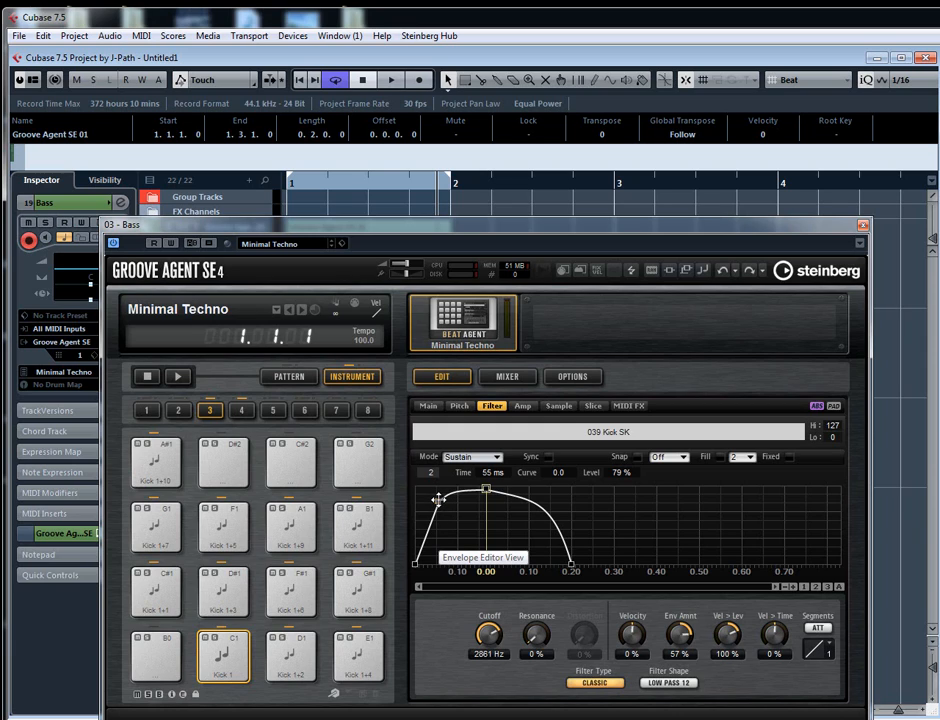
pyautogui.moveTo(437, 499); pyautogui.dragTo(430, 503)
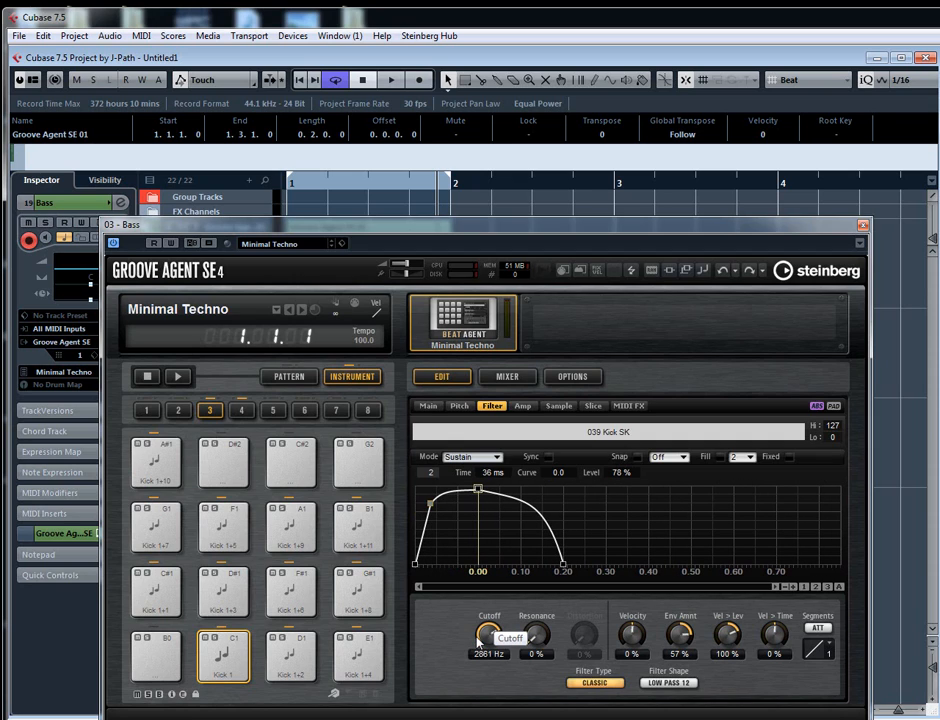
# - Try filter resonance at 31%, return it to 0%, and audition Kick 1 with the cutoff at 74 Hz
pyautogui.moveTo(531, 643); pyautogui.dragTo(533, 634)
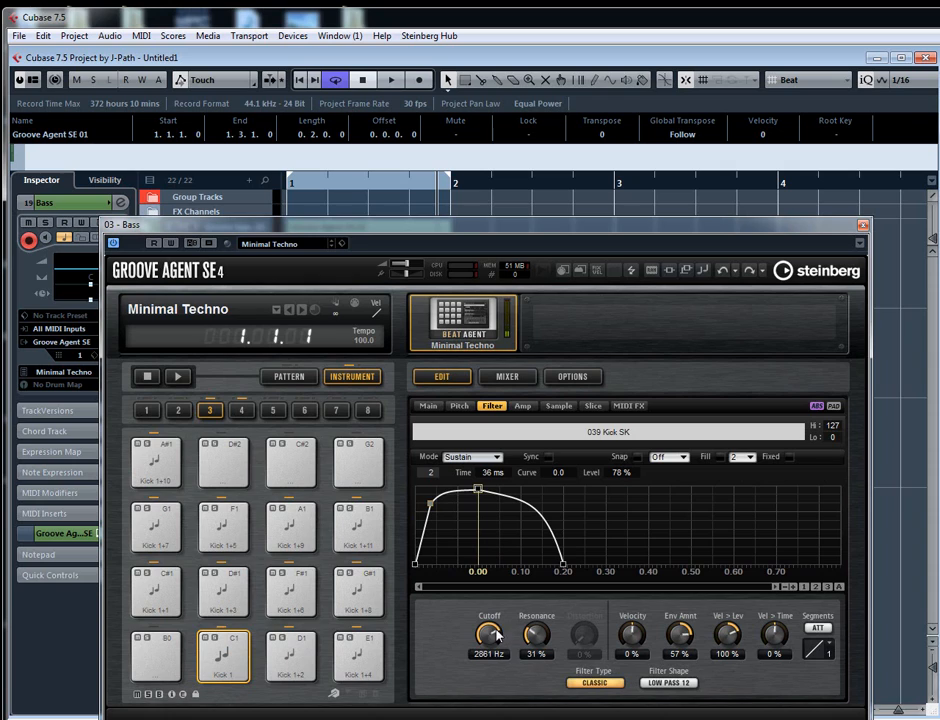
pyautogui.moveTo(494, 627)
pyautogui.mouseDown()
pyautogui.moveTo(481, 621)
pyautogui.moveTo(529, 642)
pyautogui.moveTo(478, 632)
pyautogui.mouseUp()
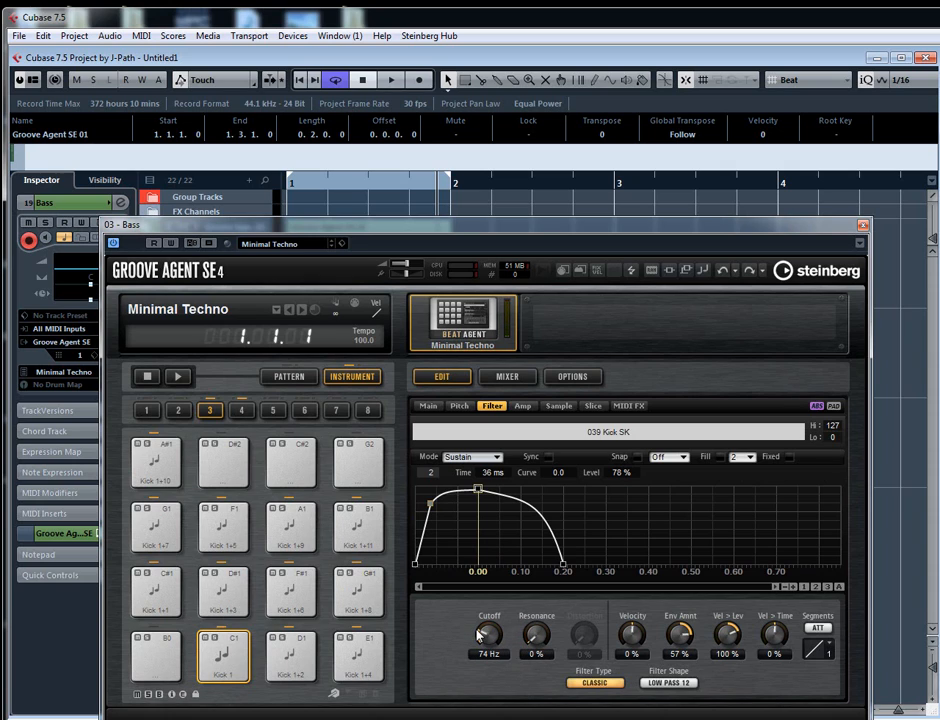
pyautogui.click(238, 657)
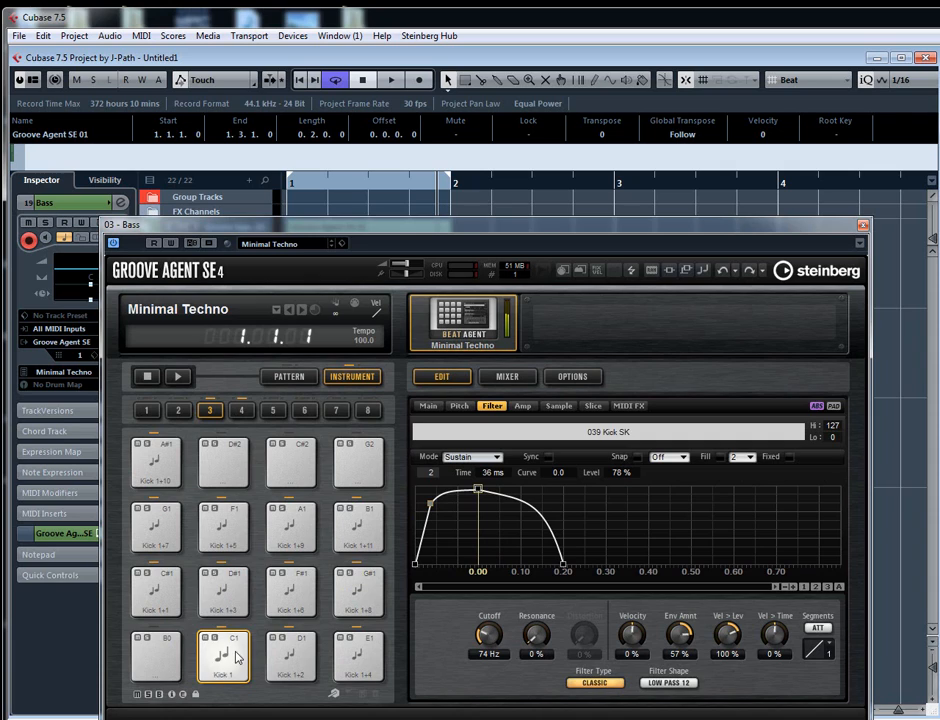
# - Lower Kick 1's filter cutoff to 36 Hz and envelope amount to 20%, and audition the pad
pyautogui.moveTo(480, 632); pyautogui.dragTo(478, 638)
pyautogui.moveTo(690, 635); pyautogui.dragTo(691, 631)
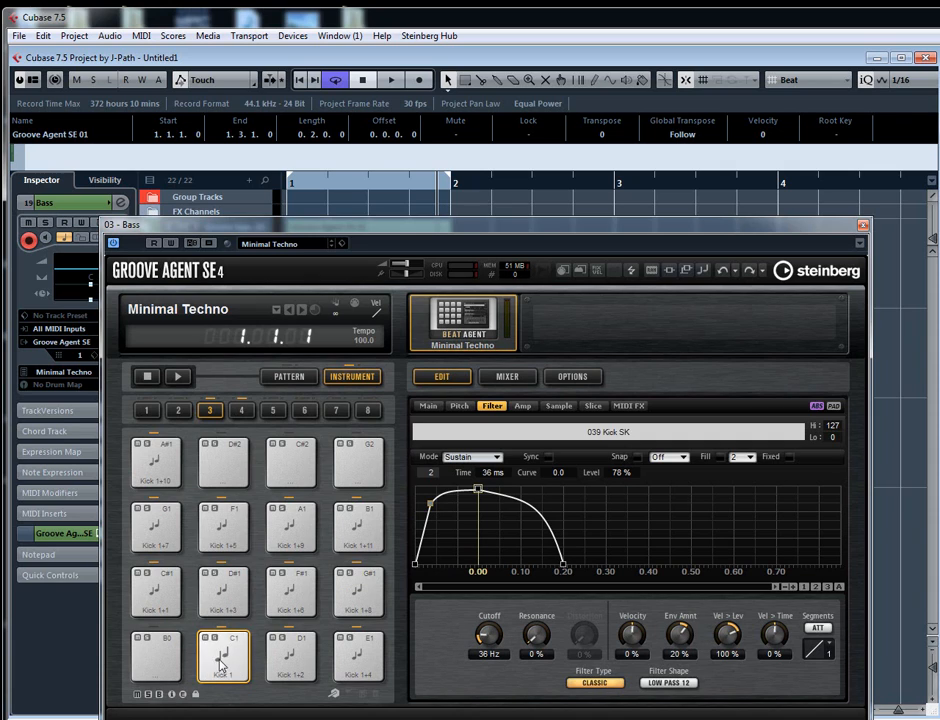
pyautogui.click(219, 664)
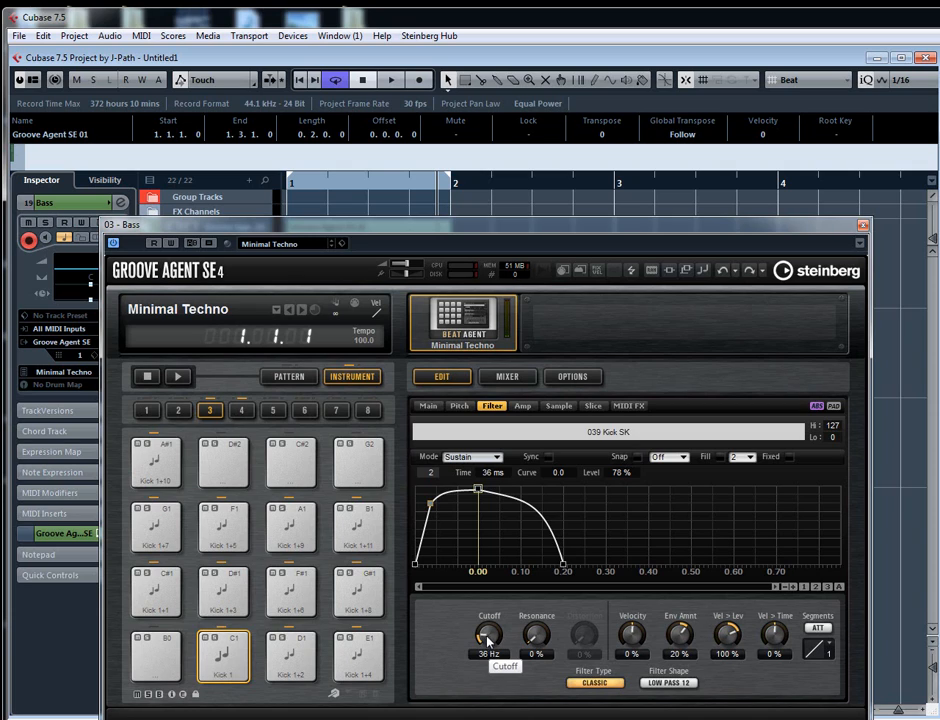
# - Reset Kick 1's filter envelope amount to 0%, audition the pad, and raise the cutoff to 98 Hz
pyautogui.keyDown('ctrl'); pyautogui.click(681, 630); pyautogui.keyUp('ctrl')
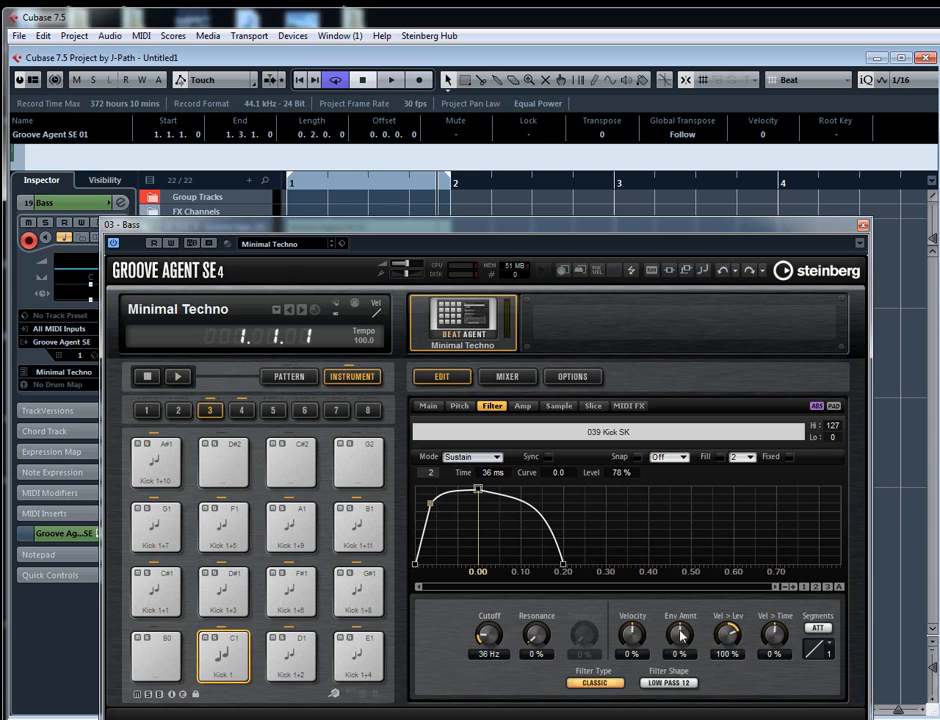
pyautogui.click(225, 665)
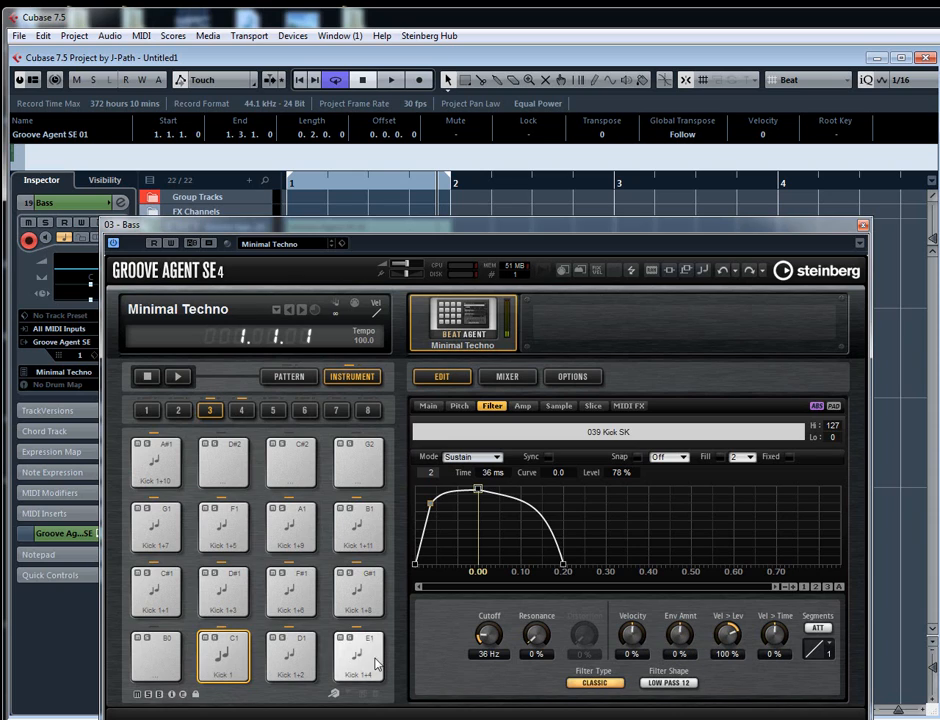
pyautogui.moveTo(483, 640); pyautogui.dragTo(484, 636)
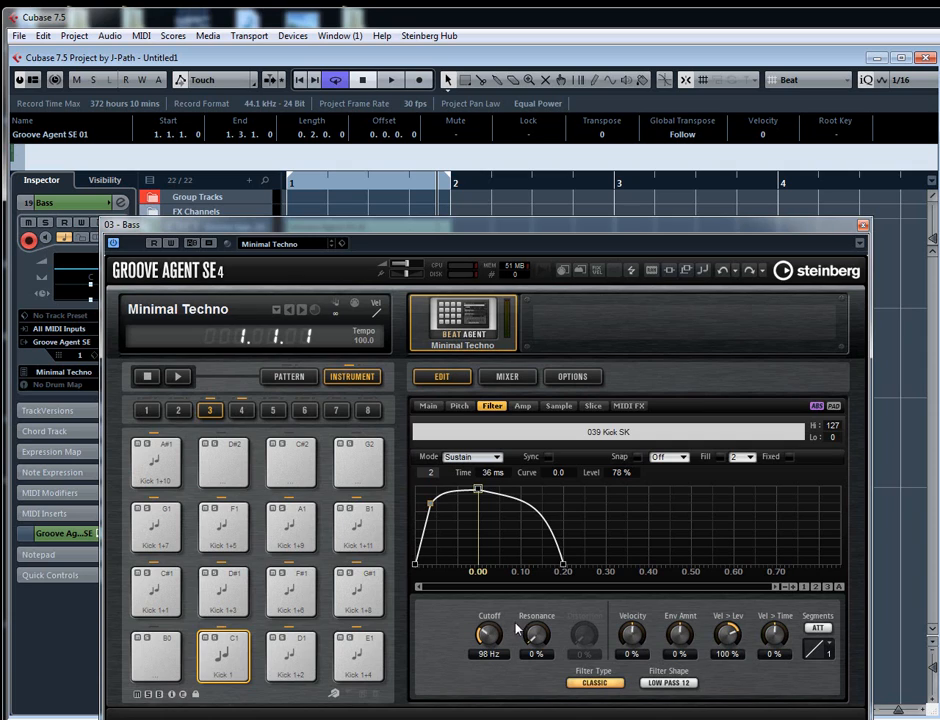
# - Set Kick 1's filter envelope amount to 36% and resonance to 21%, auditioning the pad after each change
pyautogui.moveTo(680, 633); pyautogui.dragTo(690, 636)
pyautogui.click(240, 664)
pyautogui.moveTo(533, 645); pyautogui.dragTo(535, 618)
pyautogui.click(226, 650)
# - Activate the Rudiments MIDI effect on Kick 1 with the Flam type and audition the pad
pyautogui.click(522, 406)
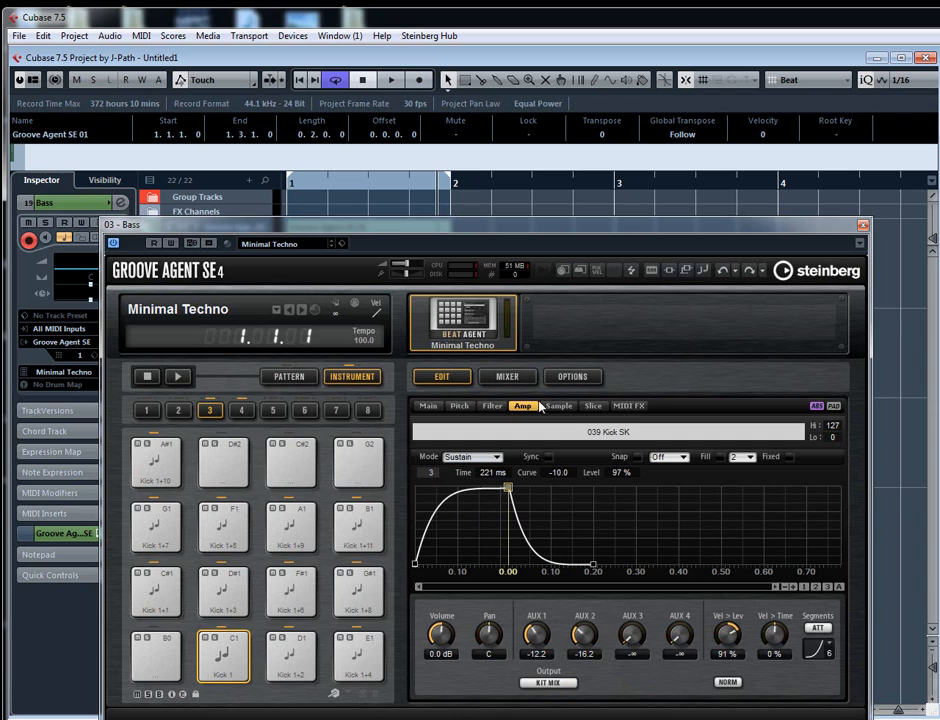
pyautogui.click(617, 406)
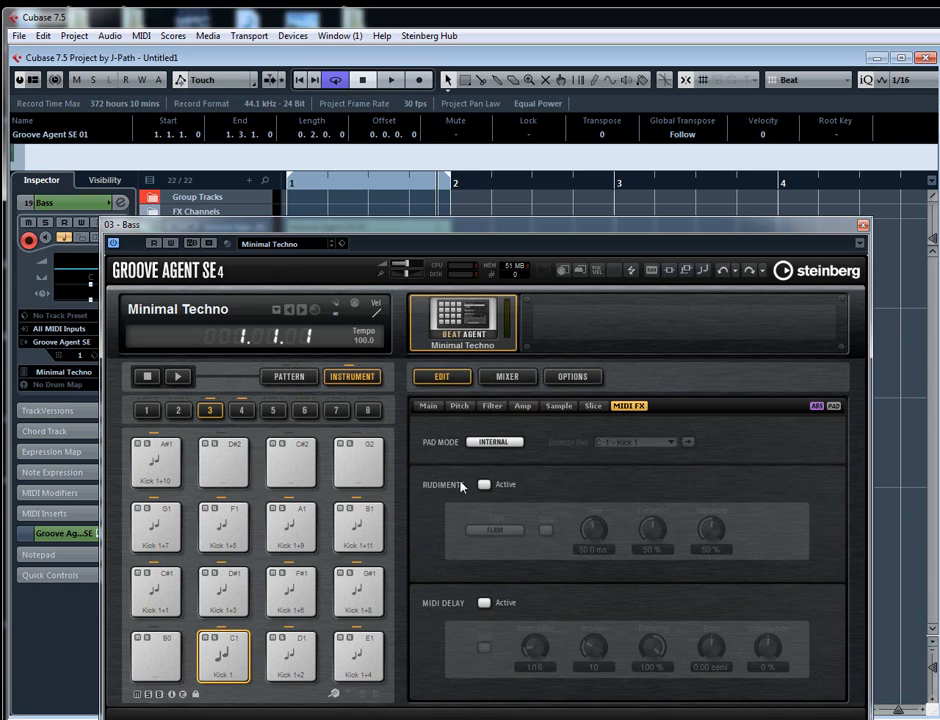
pyautogui.click(484, 485)
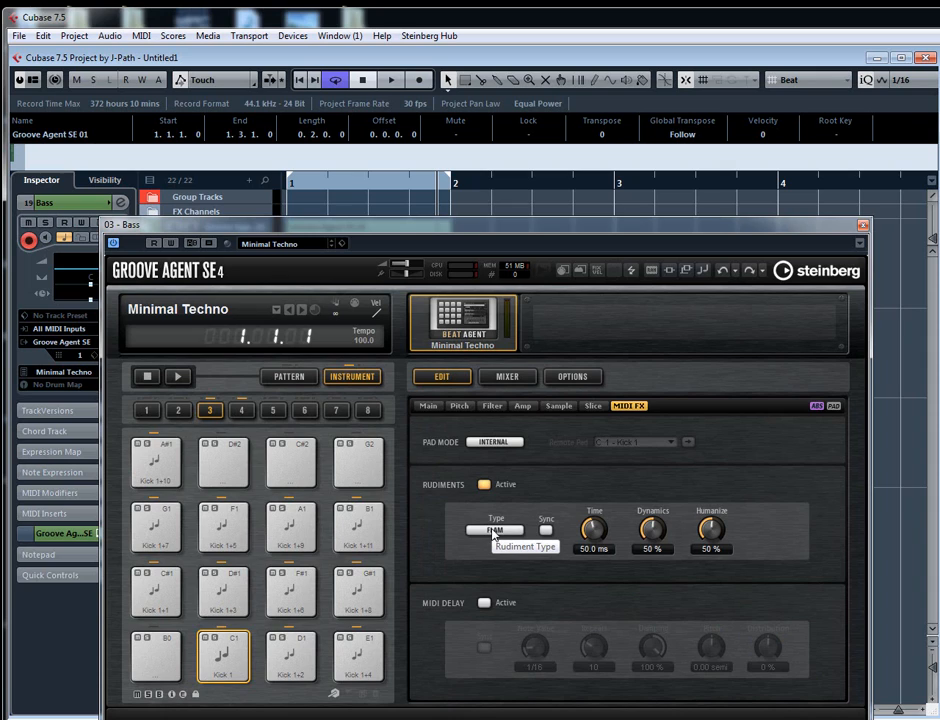
pyautogui.click(493, 531)
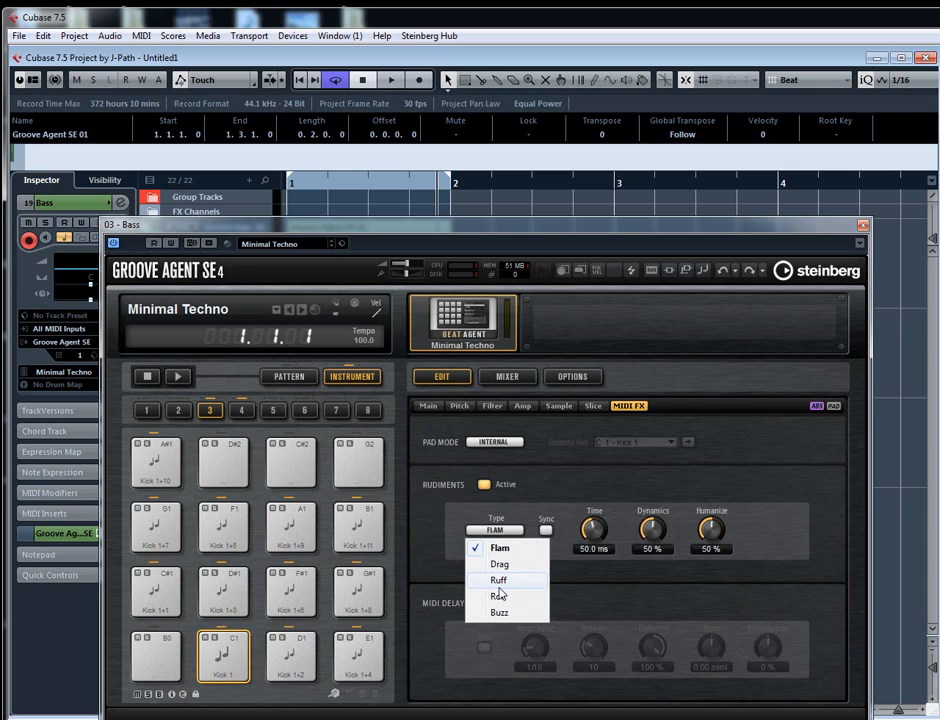
pyautogui.click(518, 497)
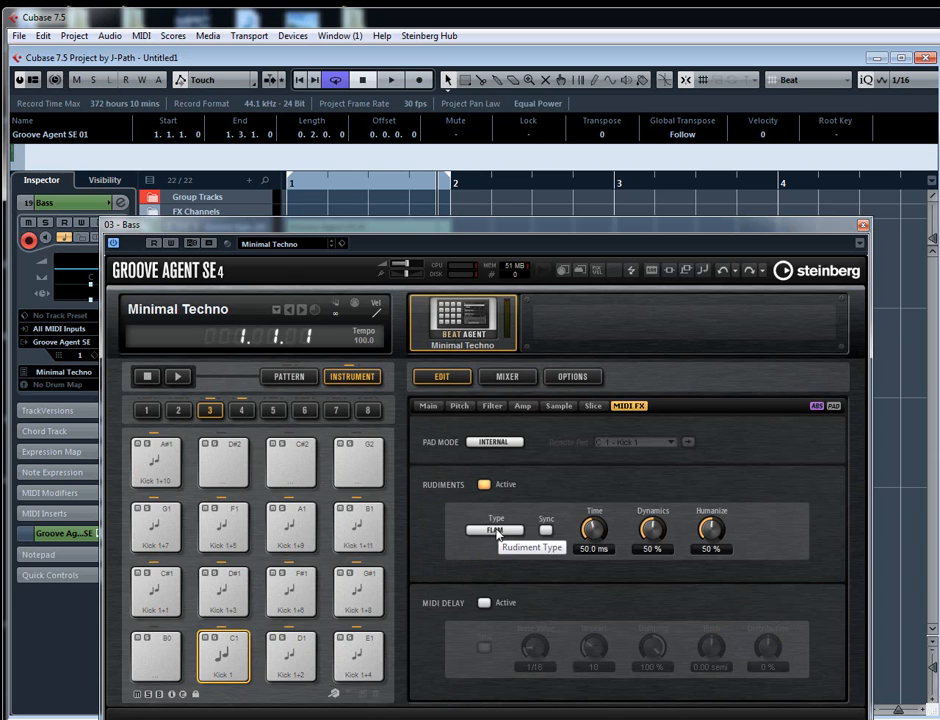
pyautogui.click(225, 657)
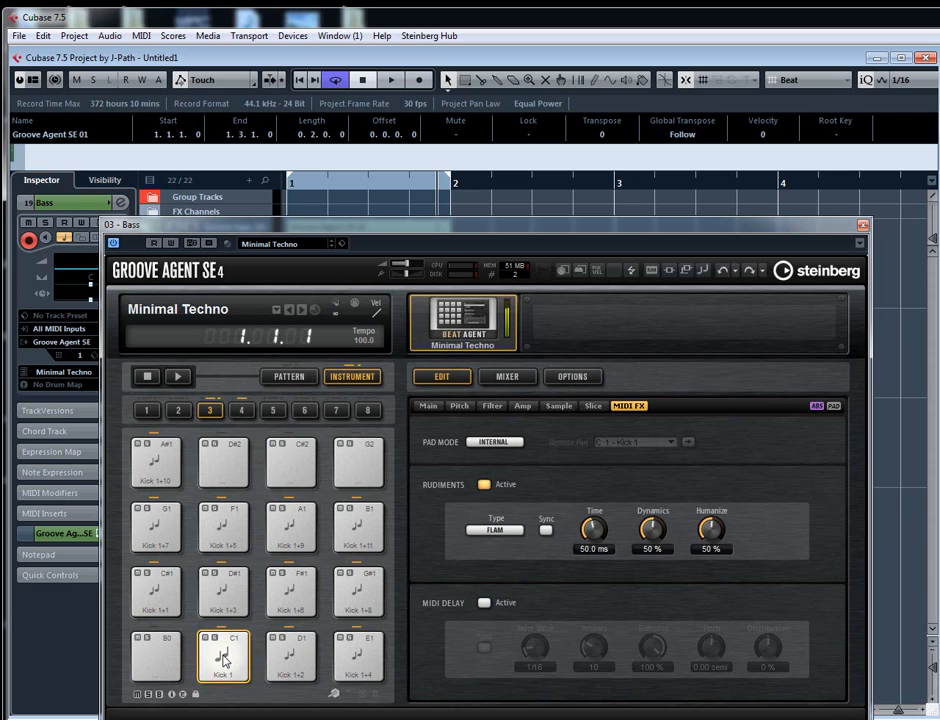
pyautogui.click(224, 660)
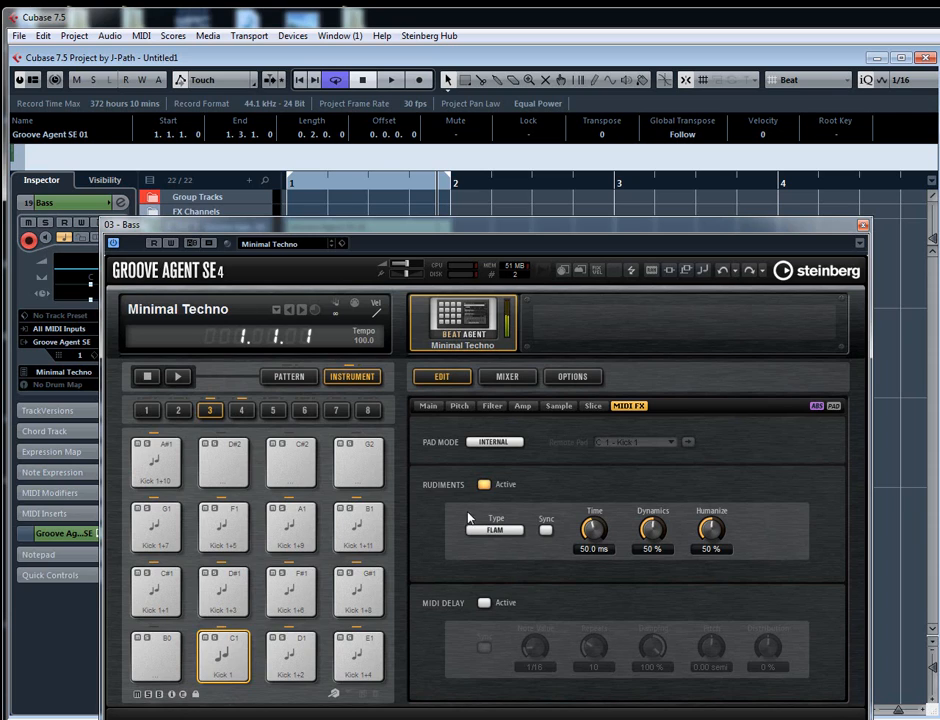
# - Try the Drag rudiment and the Ruff rudiment with its time lowered to 50.1 ms, auditioning Kick 1 each time
pyautogui.click(494, 530)
pyautogui.click(490, 563)
pyautogui.click(226, 662)
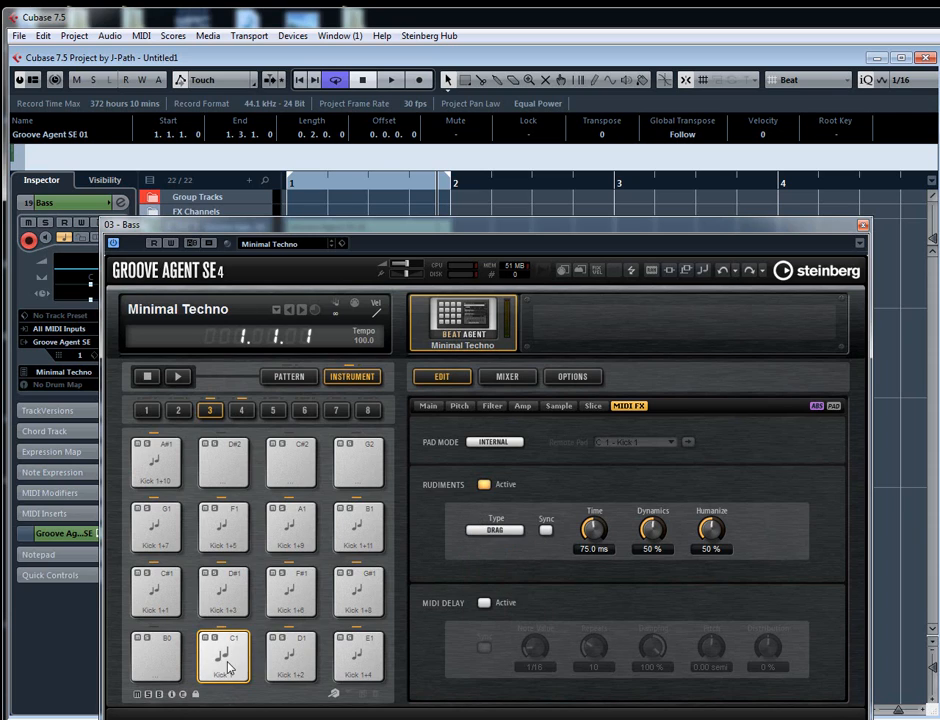
pyautogui.click(494, 530)
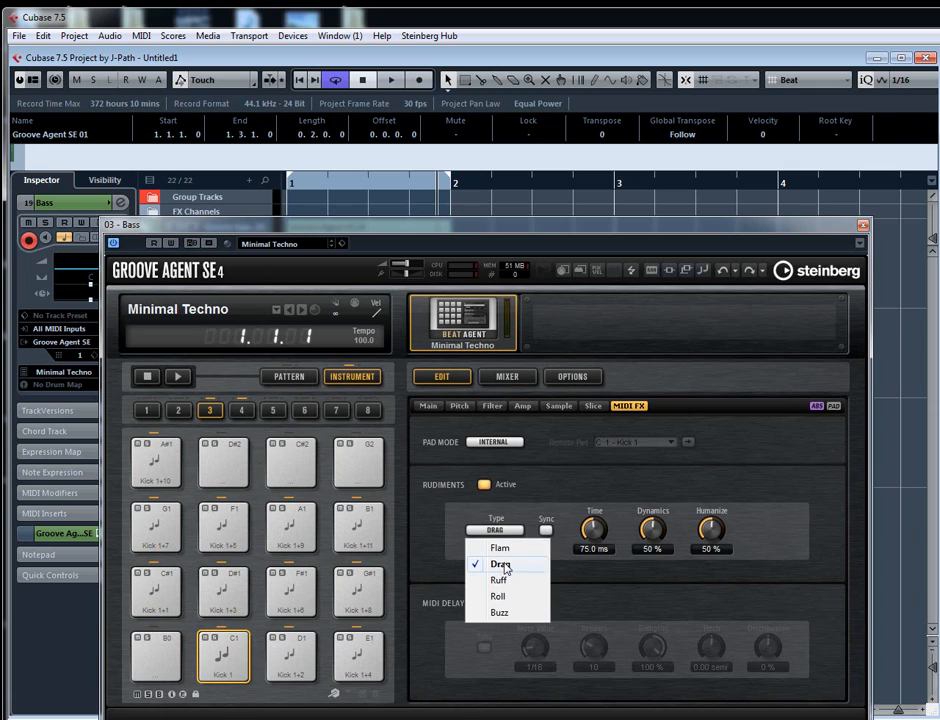
pyautogui.click(495, 580)
pyautogui.click(220, 666)
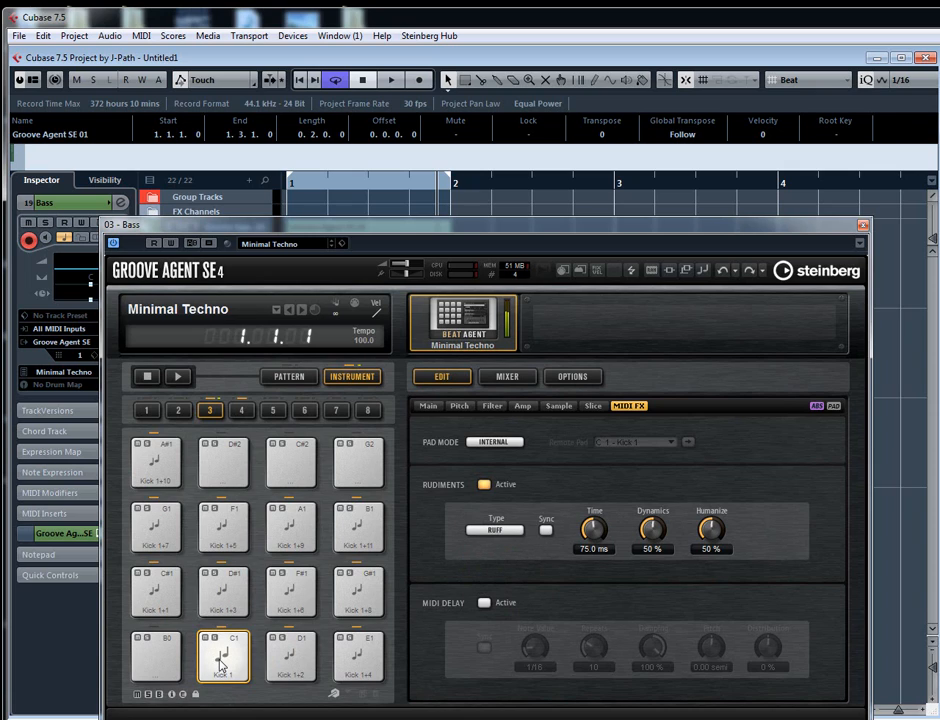
pyautogui.moveTo(599, 530); pyautogui.dragTo(580, 534)
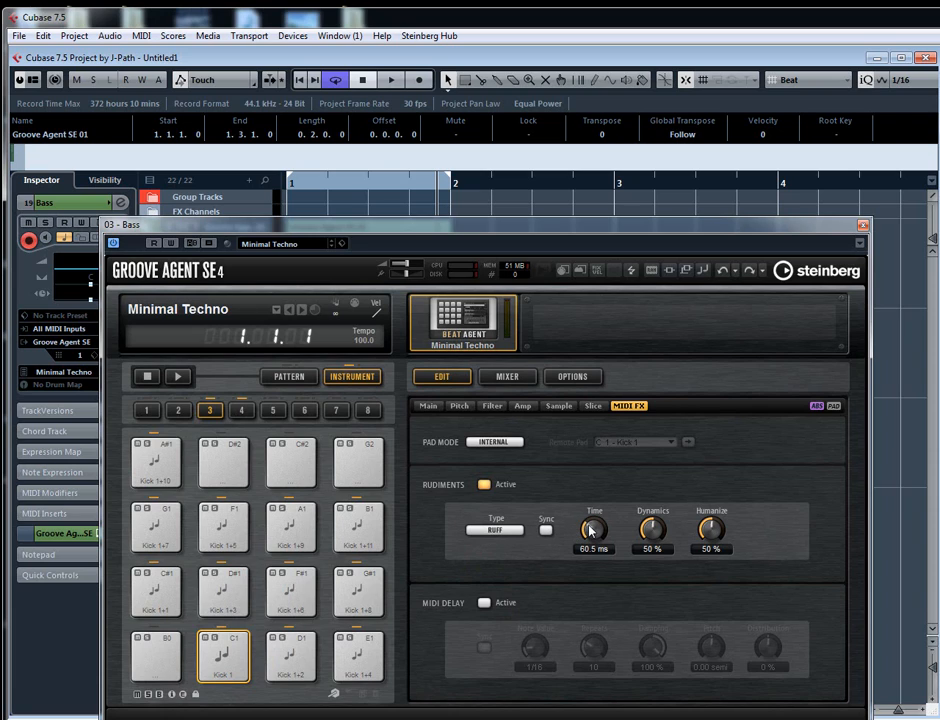
pyautogui.click(228, 676)
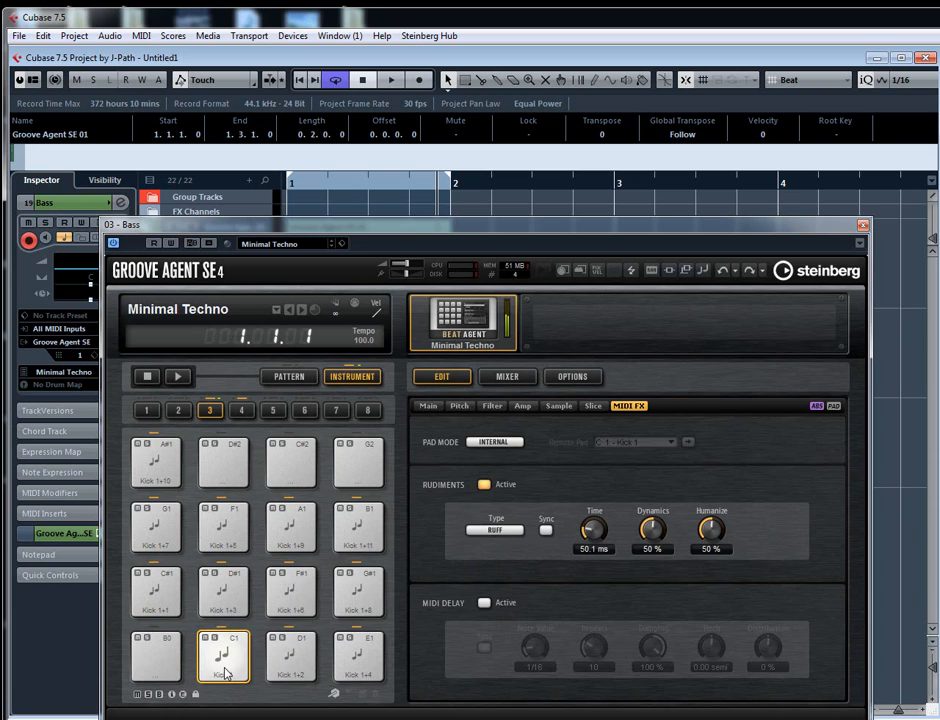
# - Try the Roll rudiment with a time of 65.2 ms on Kick 1, and switch back to Flam and audition it
pyautogui.click(494, 530)
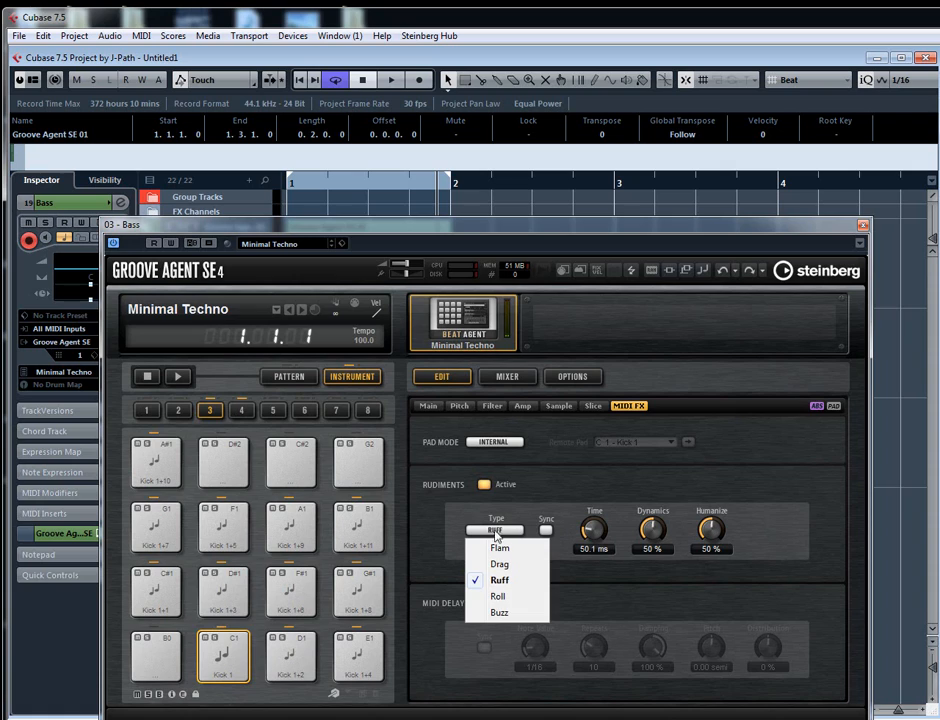
pyautogui.click(497, 597)
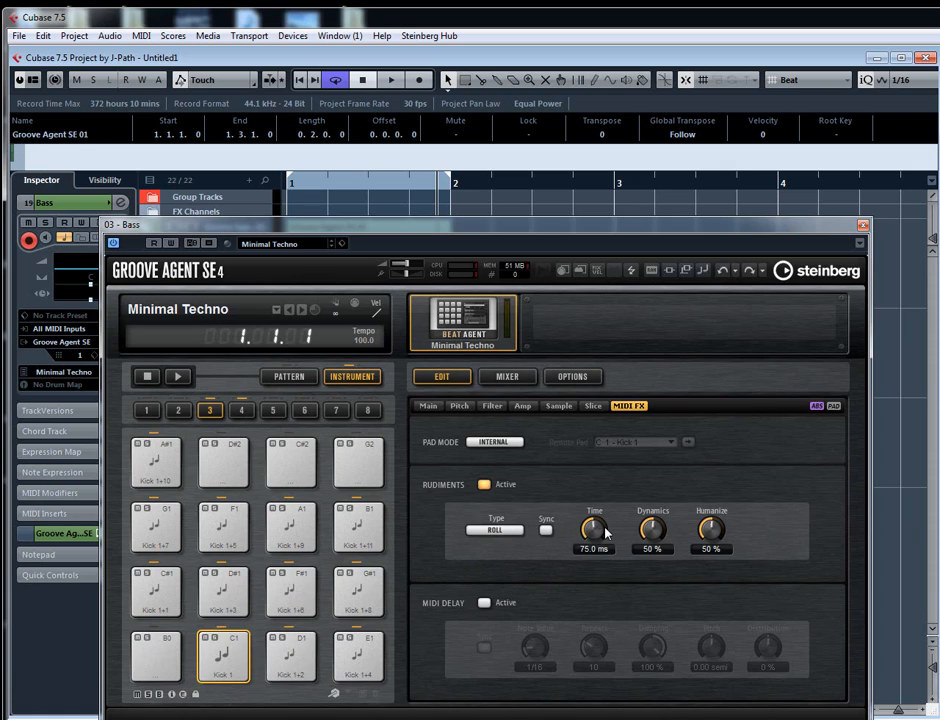
pyautogui.moveTo(589, 535); pyautogui.dragTo(436, 388)
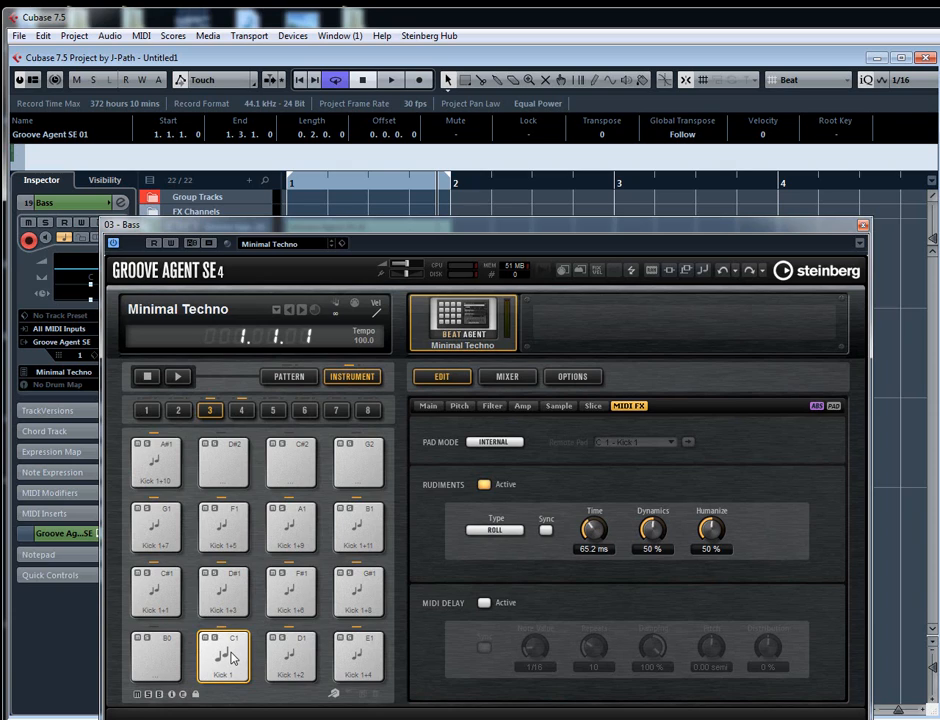
pyautogui.click(232, 657)
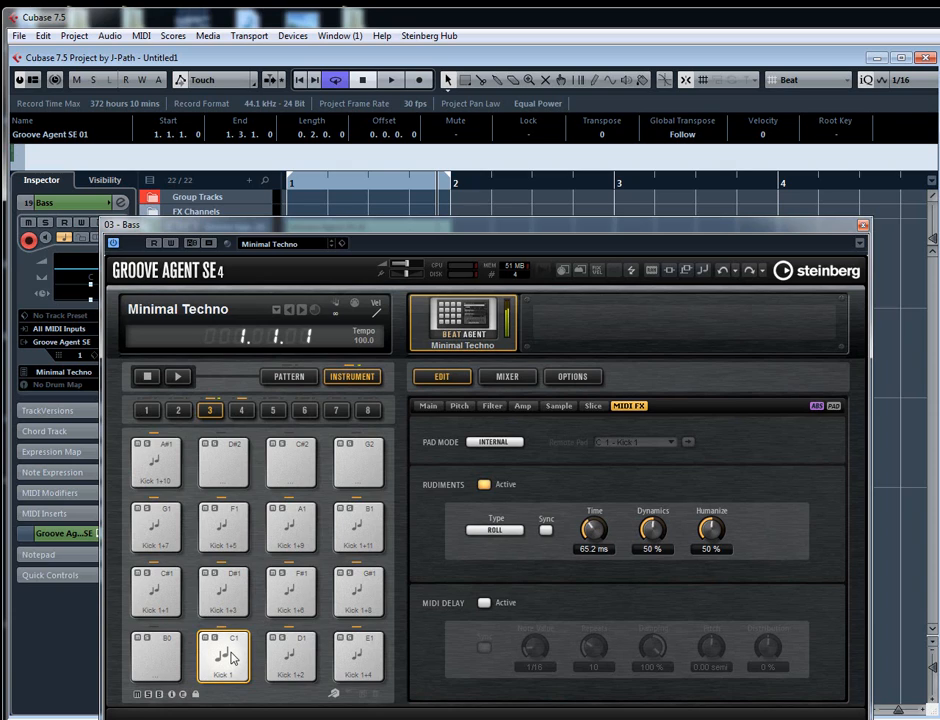
pyautogui.click(492, 529)
pyautogui.click(505, 542)
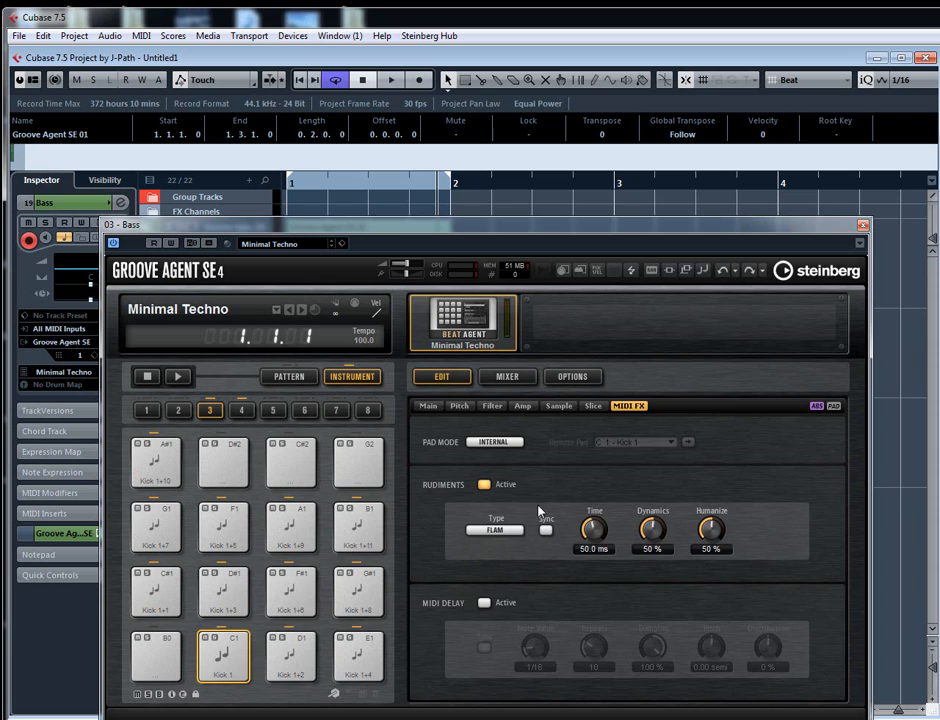
pyautogui.click(221, 652)
# - Try a 1/16 MIDI delay on Kick 1 with damping 52% and pitch 0.42 semi, and turn the delay off
pyautogui.click(484, 602)
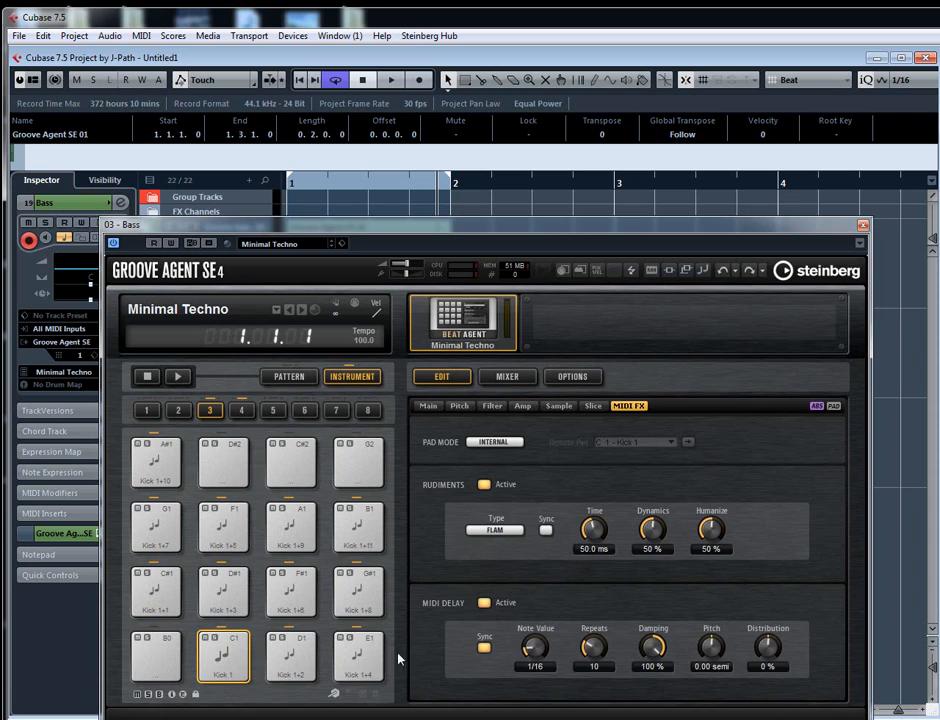
pyautogui.click(218, 660)
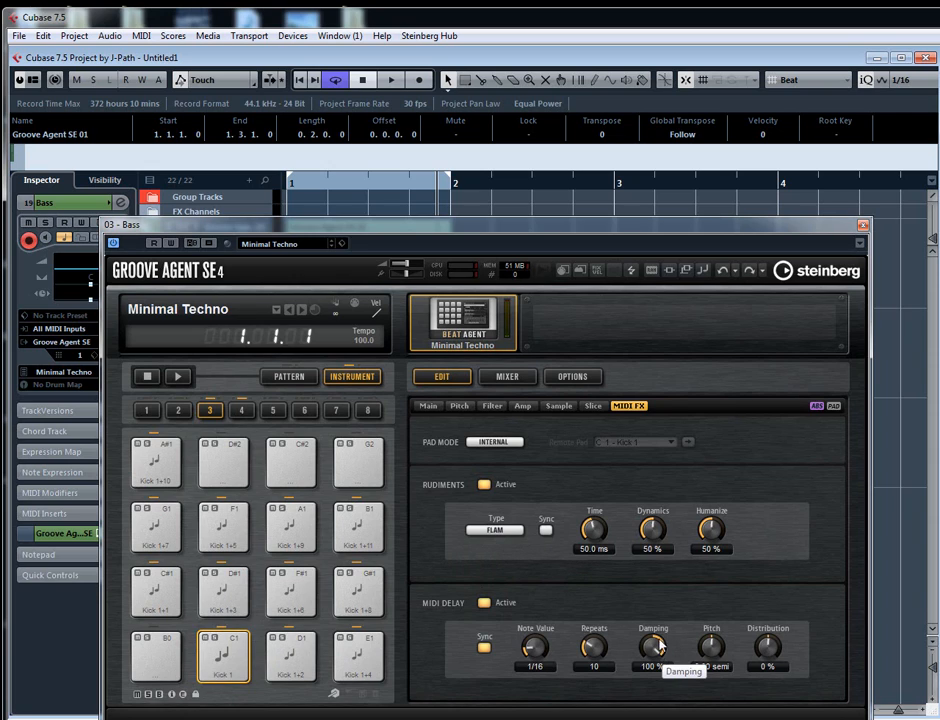
pyautogui.moveTo(657, 648); pyautogui.dragTo(648, 626)
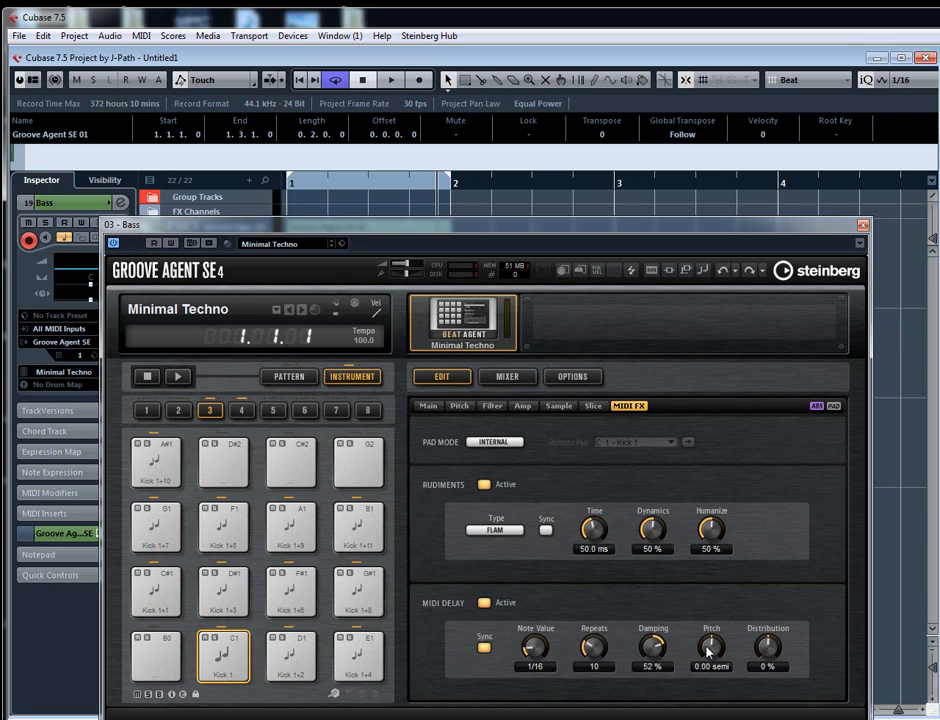
pyautogui.moveTo(709, 651); pyautogui.dragTo(709, 632)
pyautogui.scroll(-4, 718, 645)
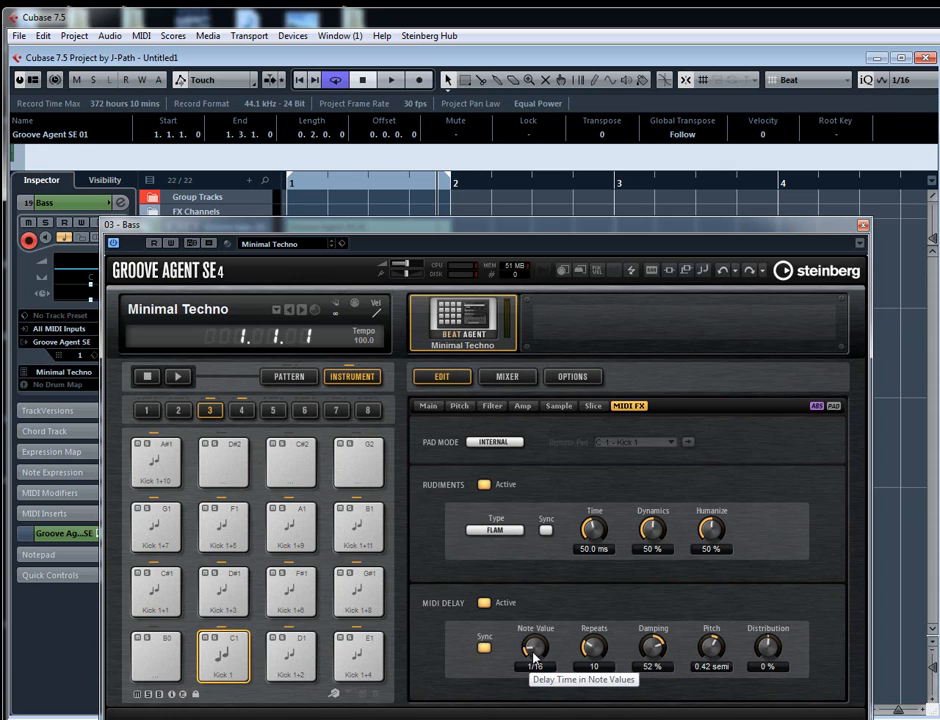
pyautogui.click(242, 660)
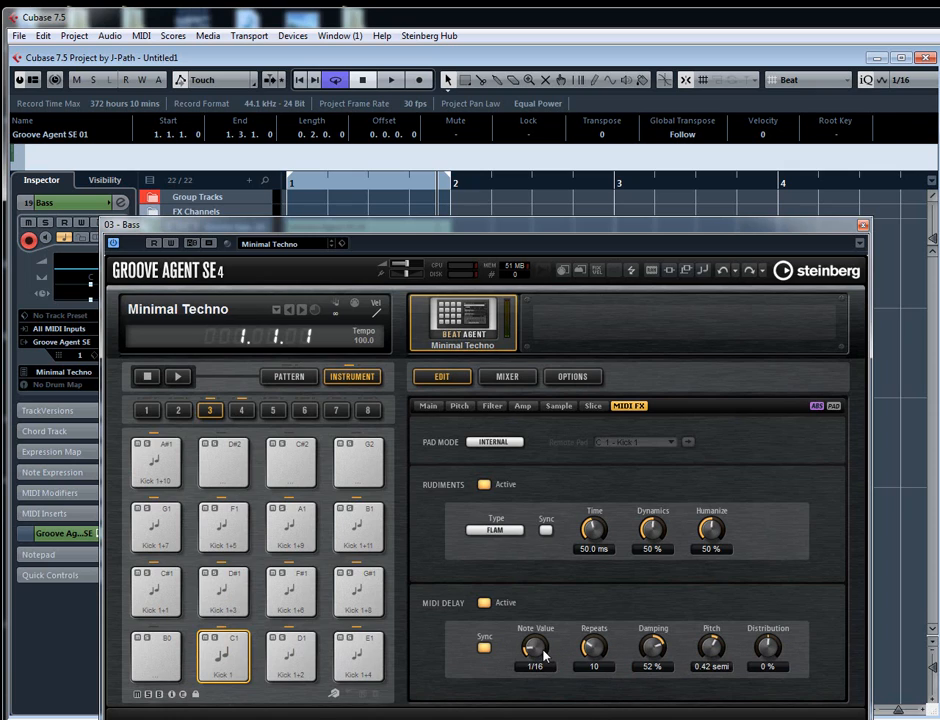
pyautogui.click(485, 604)
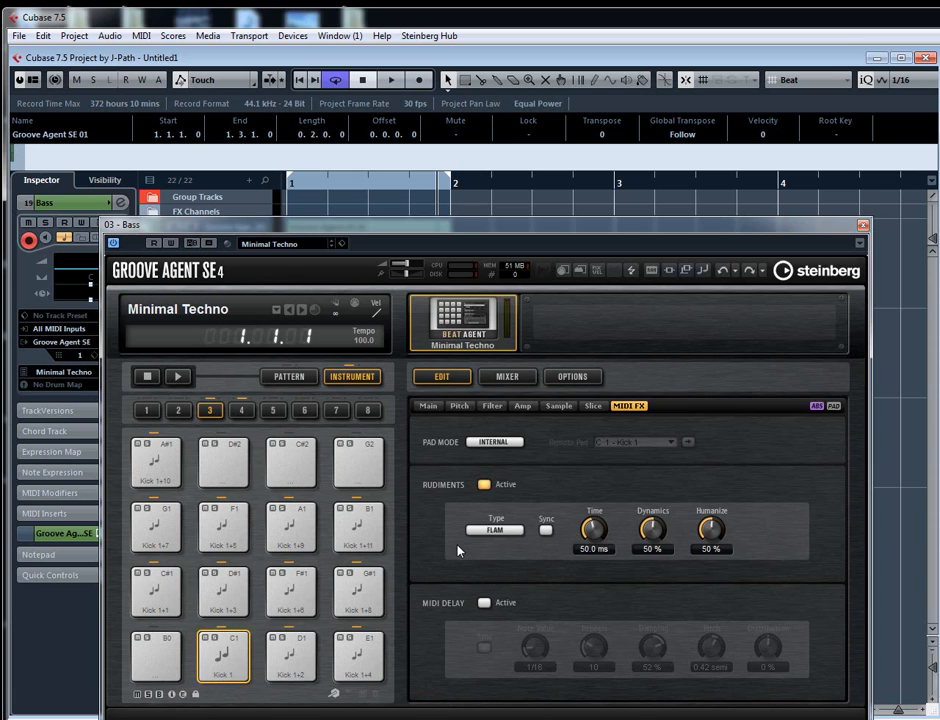
# - Open the Retrologue 02 track's synth and compare its filter section with the Bass track's Groove Agent SE filter page
pyautogui.click(862, 224)
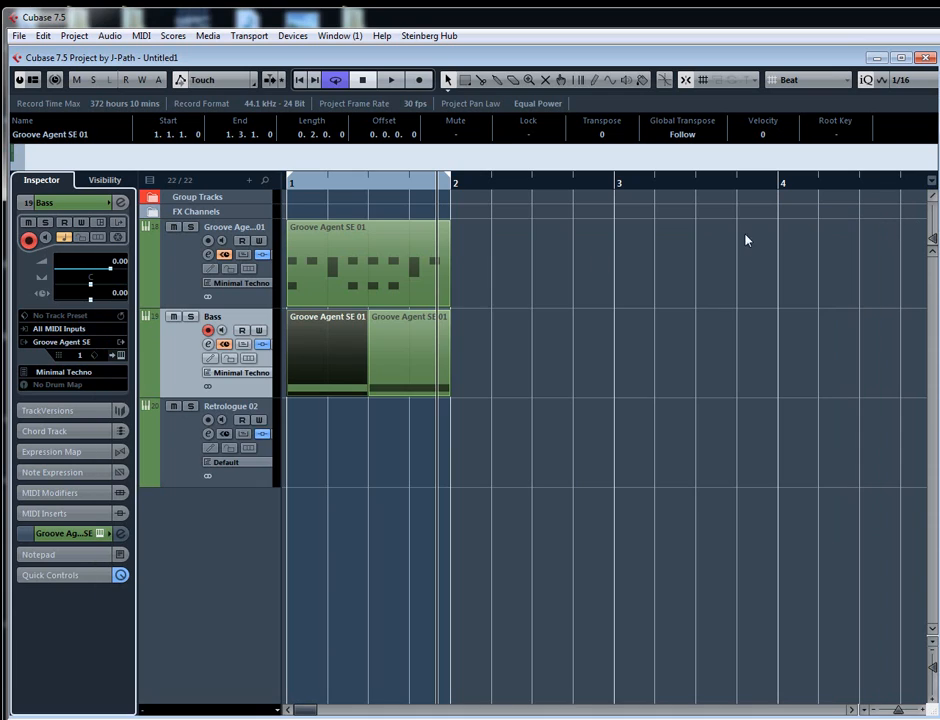
pyautogui.click(190, 447)
pyautogui.doubleClick(156, 440)
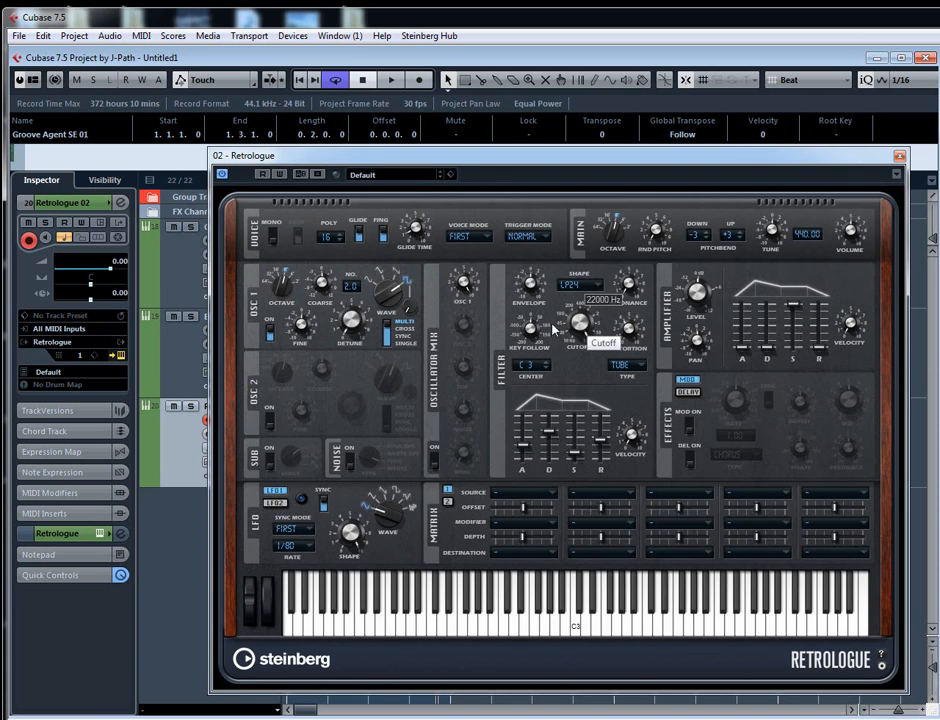
pyautogui.doubleClick(171, 361)
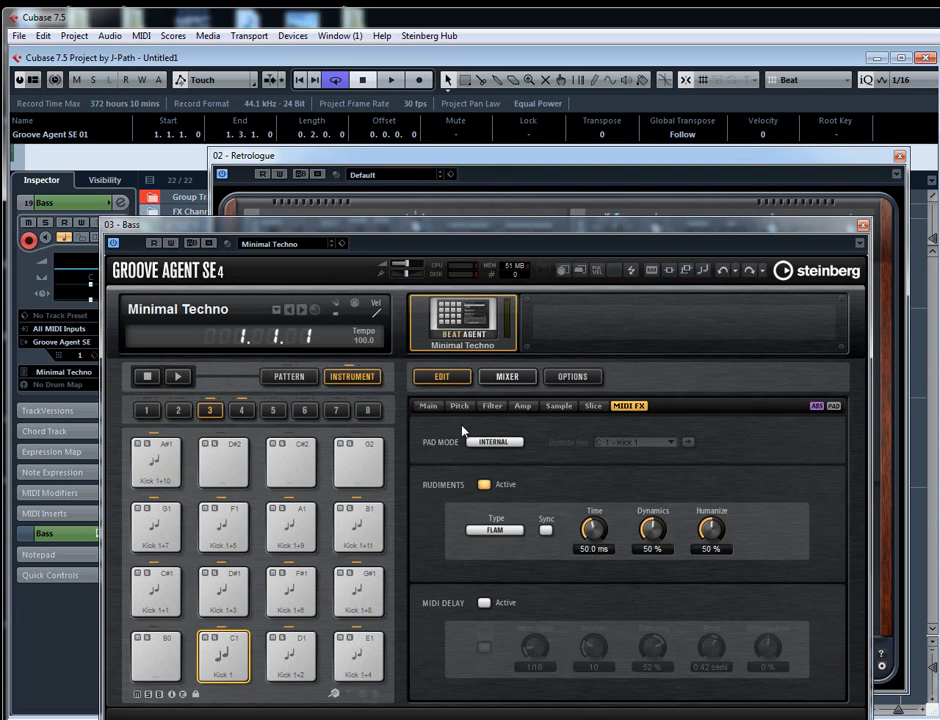
pyautogui.click(490, 413)
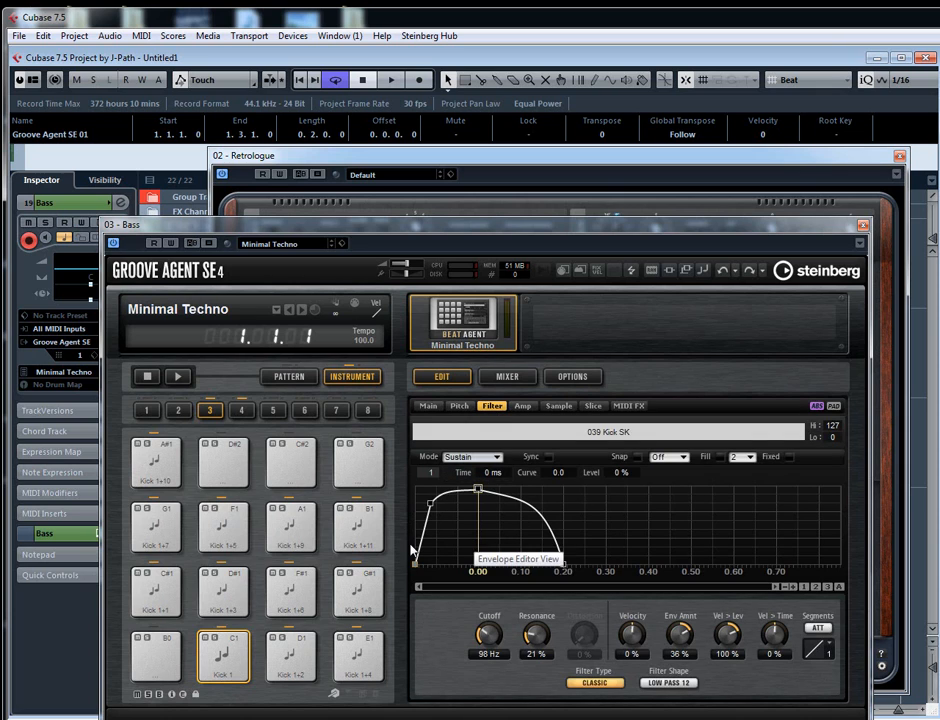
pyautogui.click(665, 193)
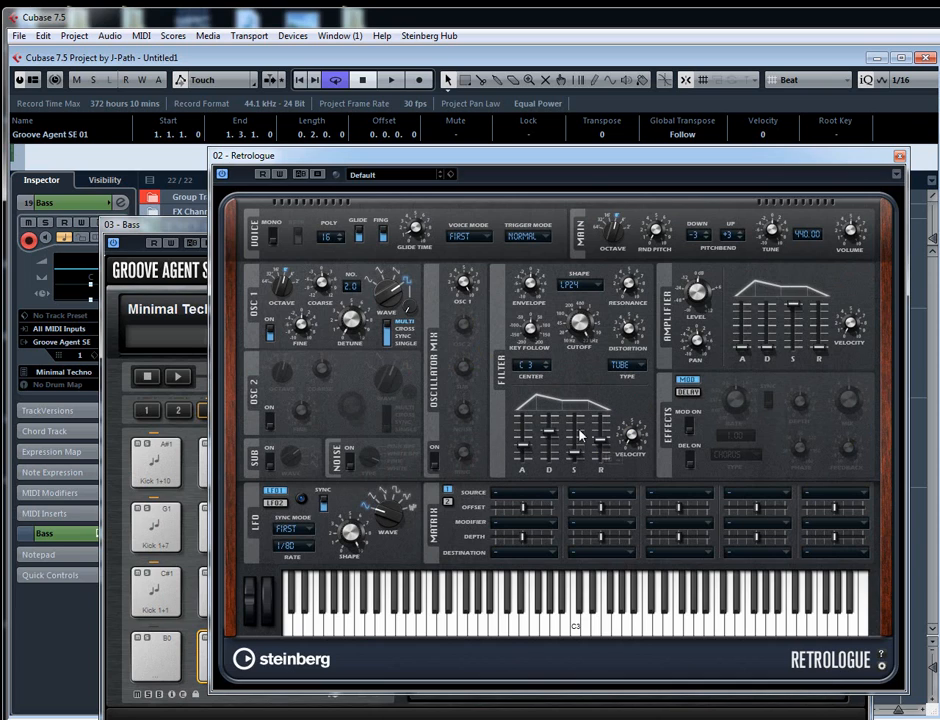
# - Close the Retrologue and Groove Agent SE windows to return to the project's track view
pyautogui.click(899, 157)
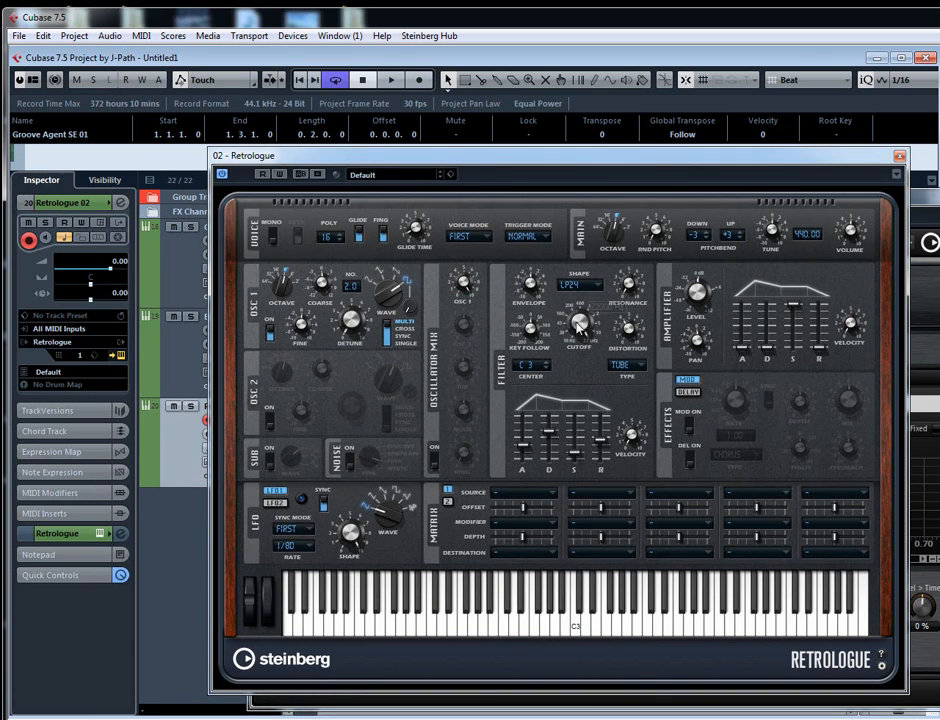
pyautogui.click(898, 157)
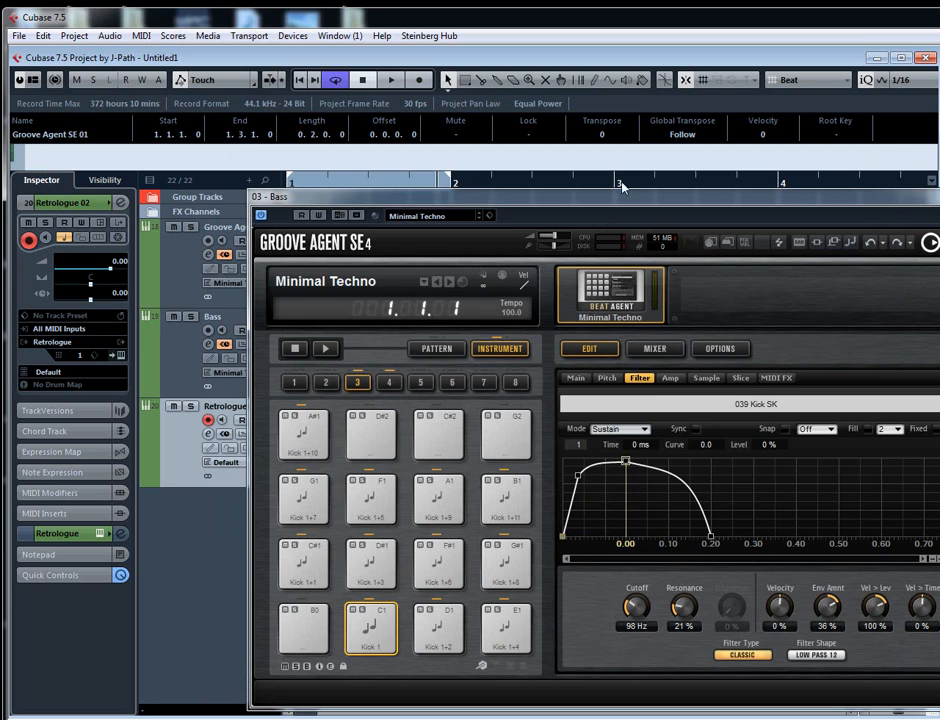
pyautogui.moveTo(508, 196); pyautogui.dragTo(386, 148)
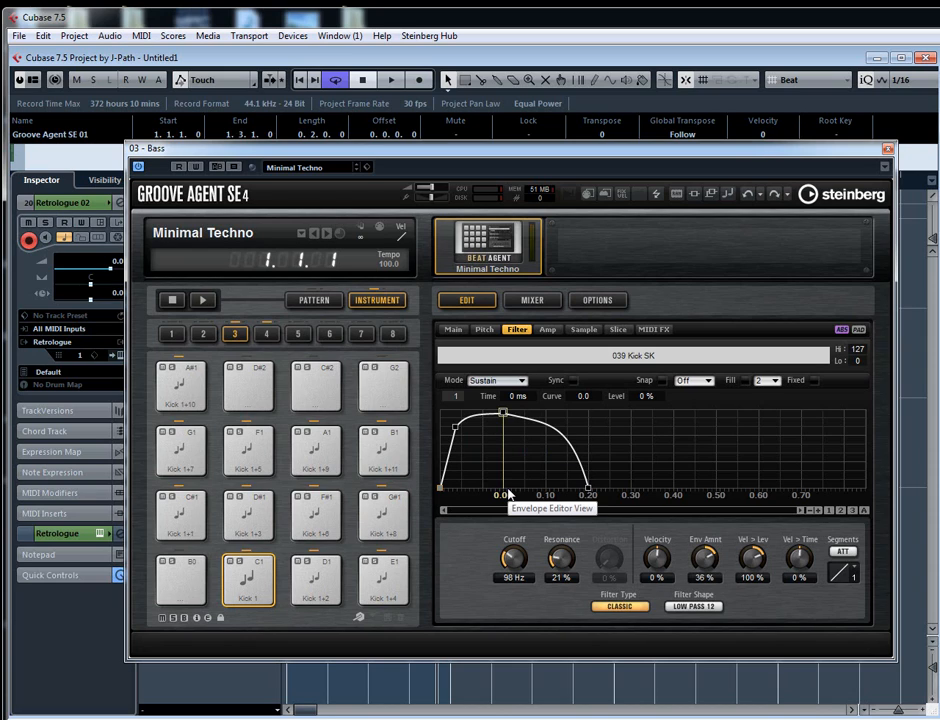
pyautogui.click(887, 150)
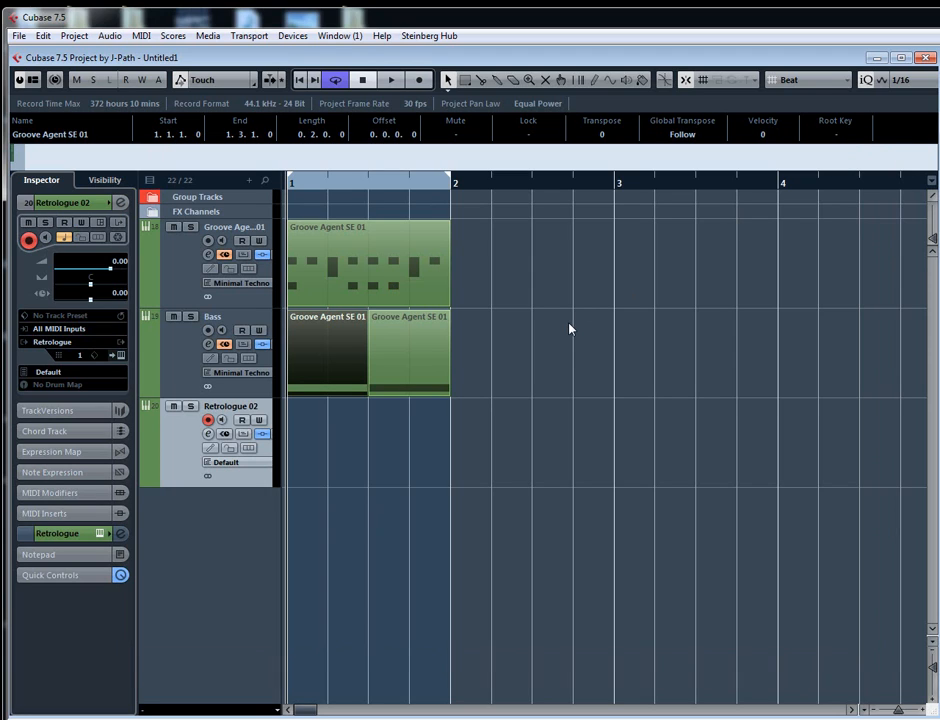
# - Play the loop with the Bass track selected, and delete its second part starting at 1.3
pyautogui.press('h')
pyautogui.press('h')
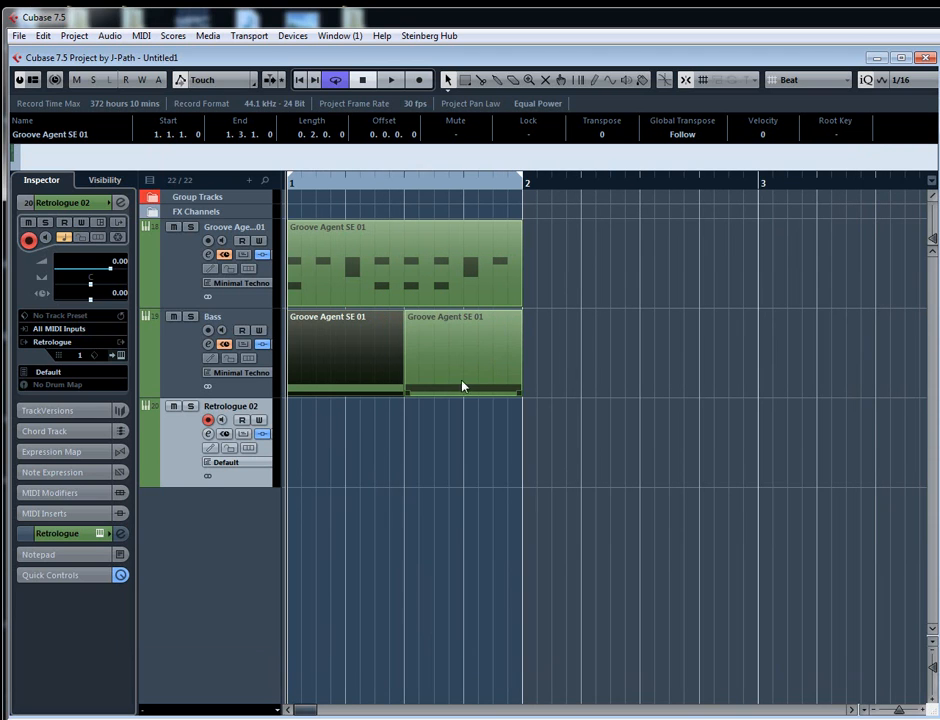
pyautogui.click(182, 380)
pyautogui.press('space')
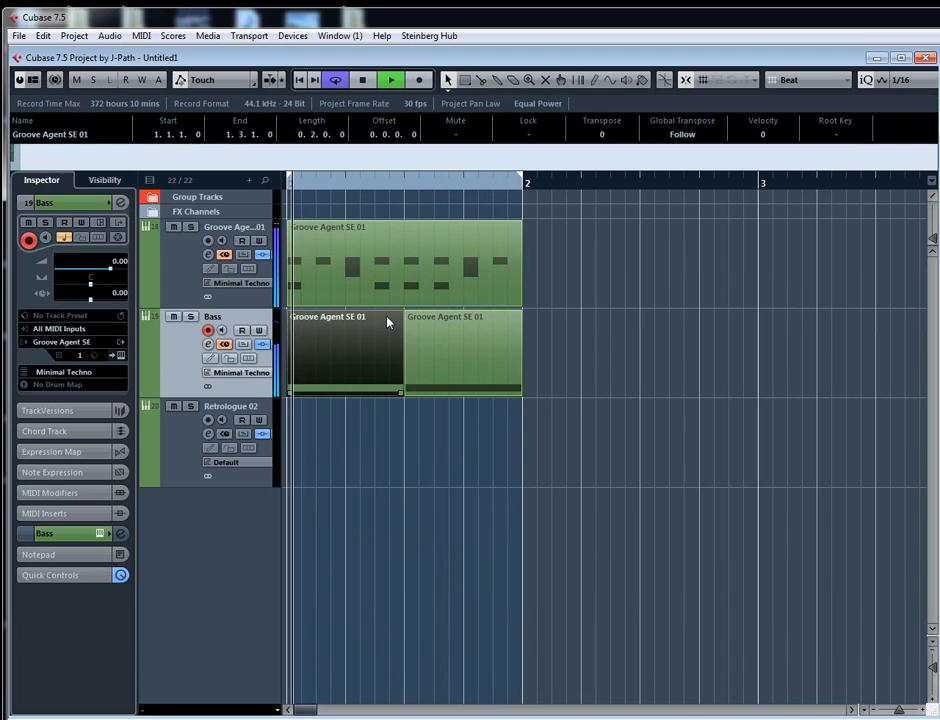
pyautogui.click(455, 379)
pyautogui.press('space')
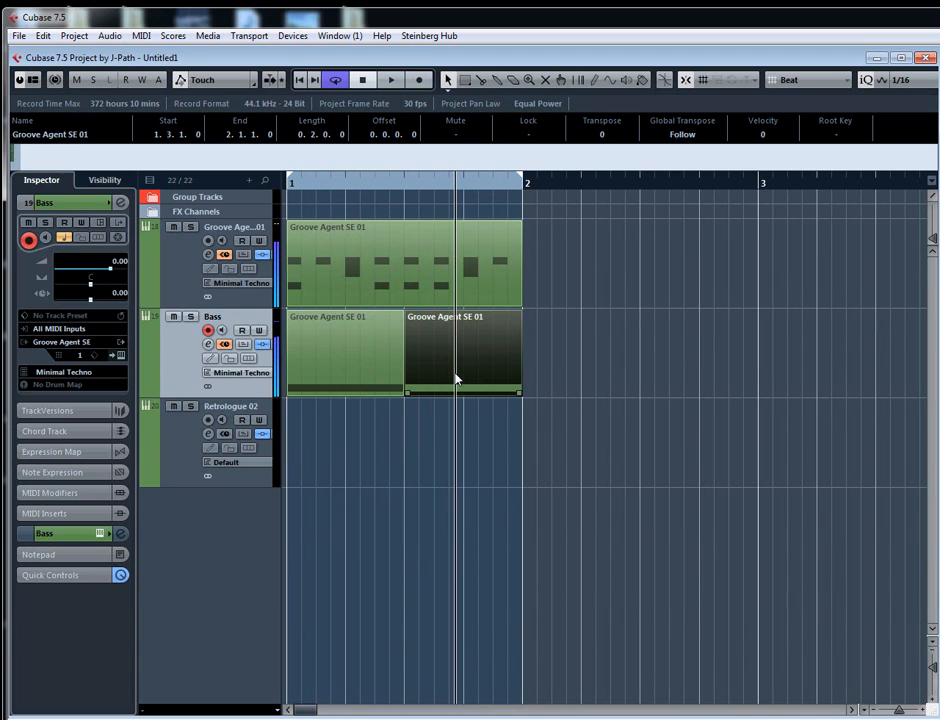
pyautogui.press('Delete')
# - Edit the remaining Bass part in place: shorten its C1 note to two sixteenths and duplicate it to beat 1.2
pyautogui.click(327, 384)
pyautogui.press('h')
pyautogui.press('h')
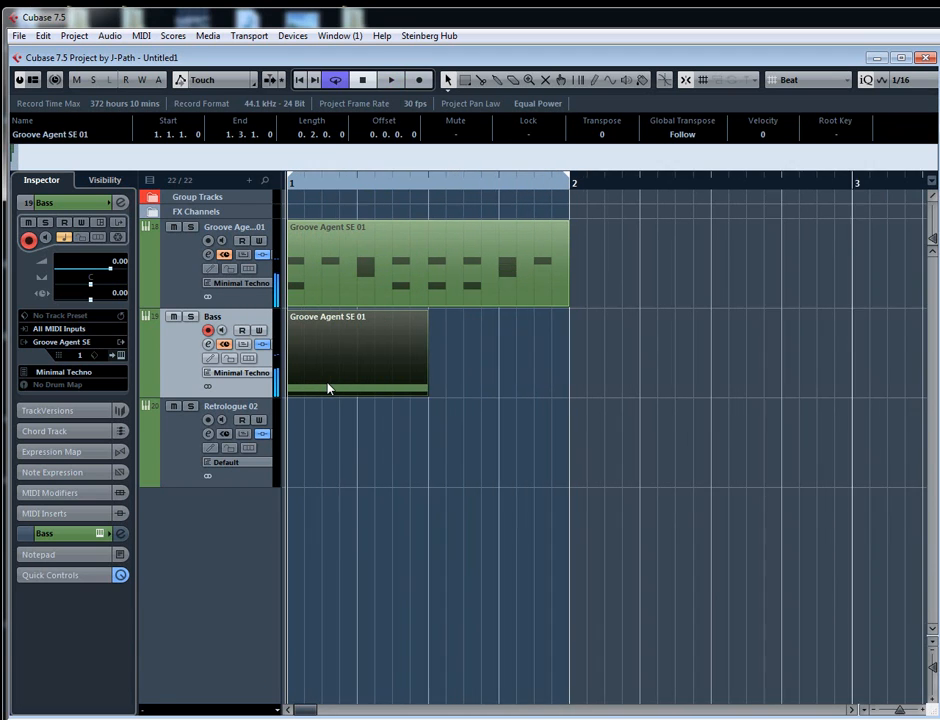
pyautogui.hotkey('ctrl', 'shift', 'i')
pyautogui.moveTo(447, 485); pyautogui.dragTo(347, 487)
pyautogui.hotkey('ctrl', 'd')
pyautogui.hotkey('ctrl', 'Right')
pyautogui.hotkey('ctrl', 'Right')
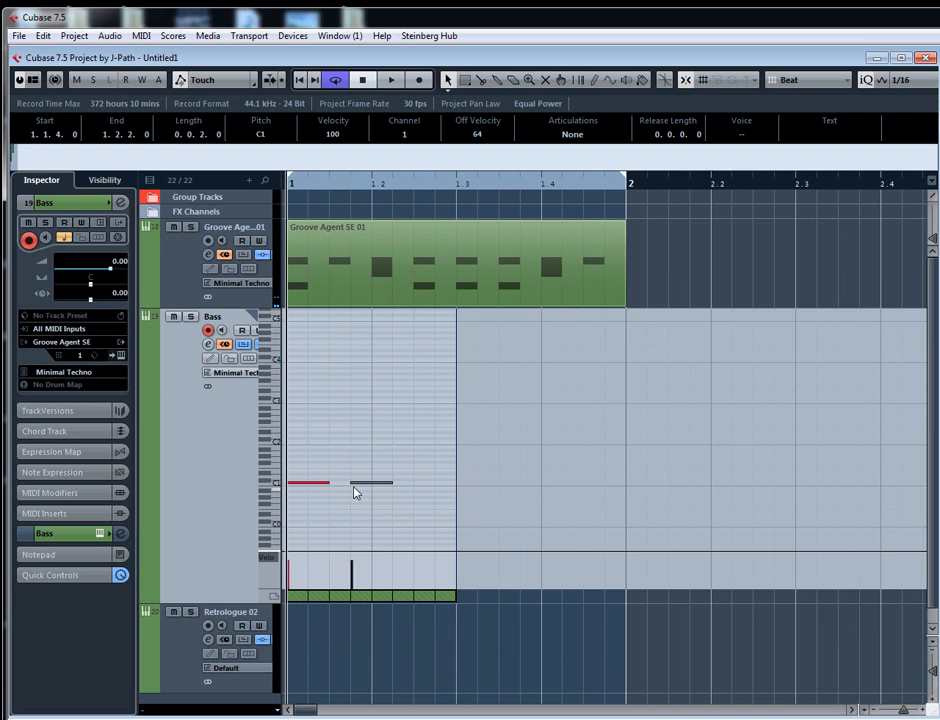
# - Close the in-place editor and duplicate the edited Bass part to start at 1.3
pyautogui.hotkey('ctrl', 'shift', 'i')
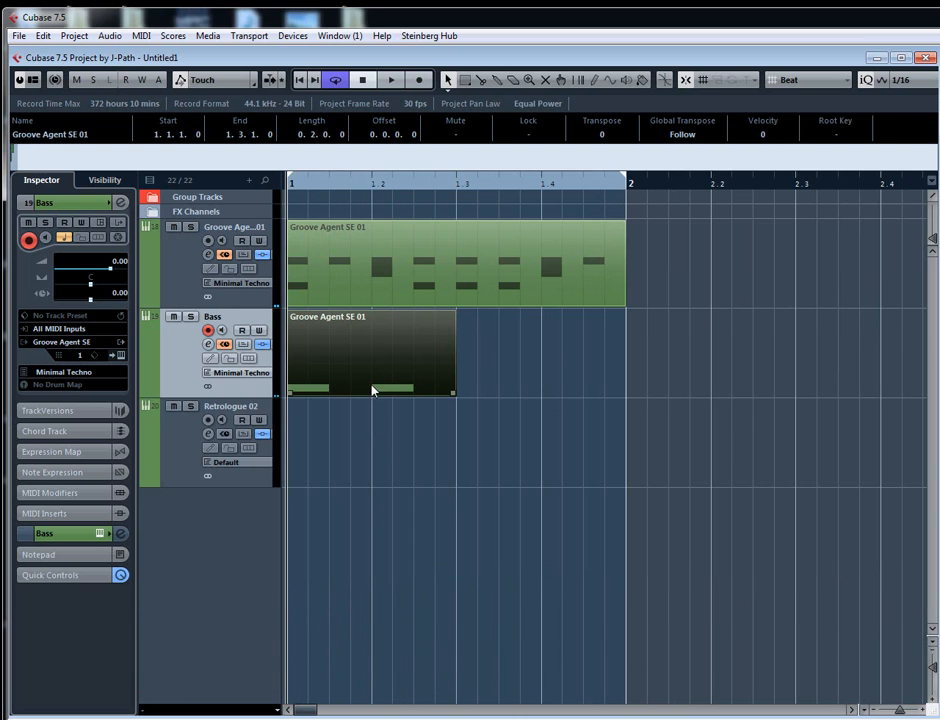
pyautogui.hotkey('ctrl', 'd')
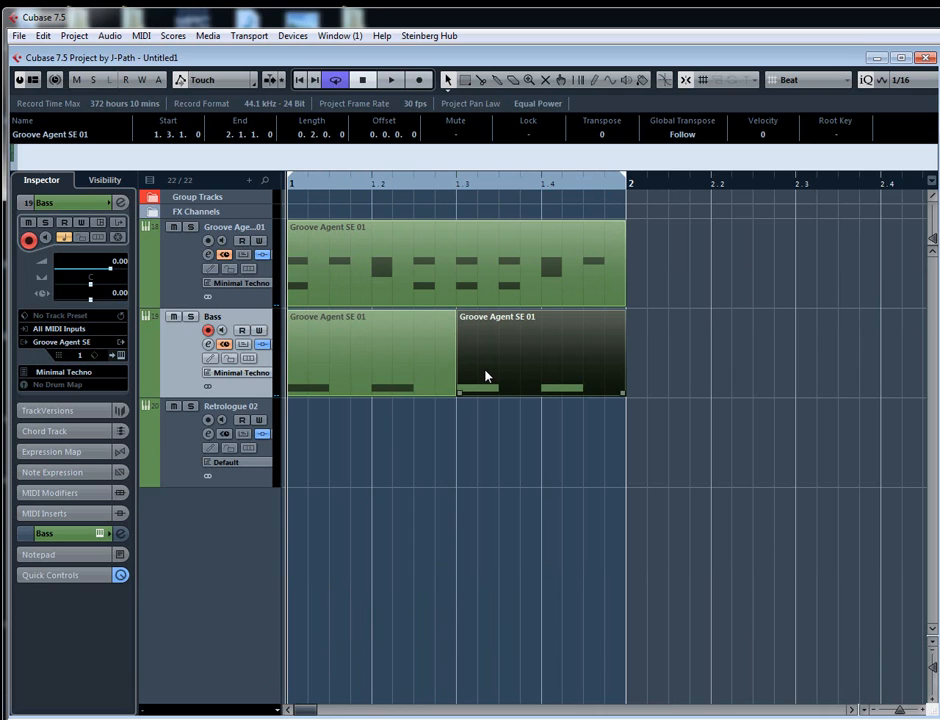
pyautogui.press('g')
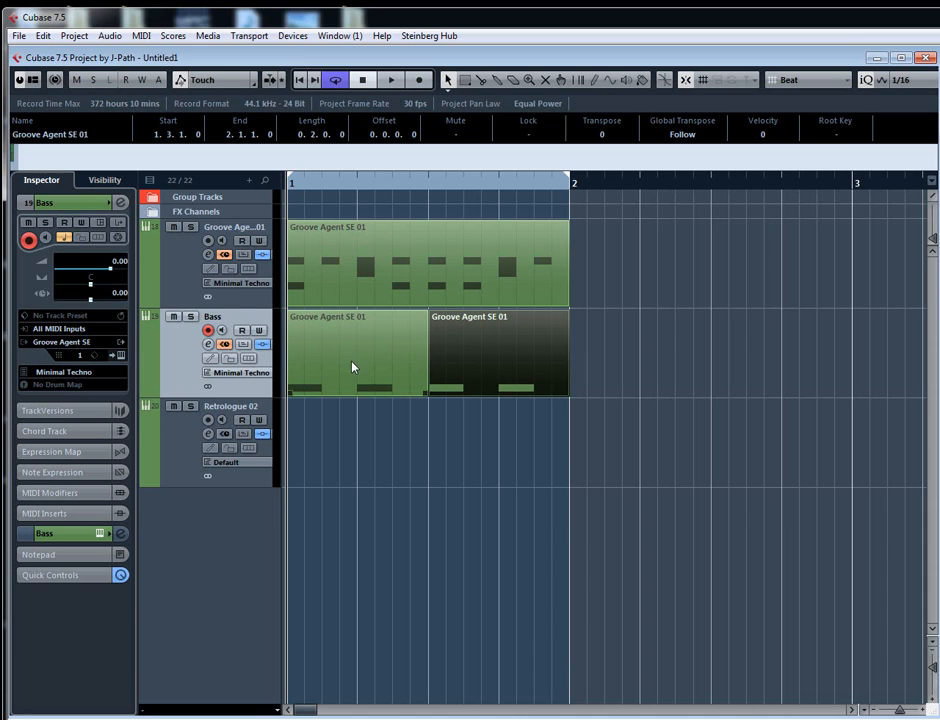
# - Open the Bass track's channel settings and route its first send to AmpSimulator
pyautogui.click(120, 202)
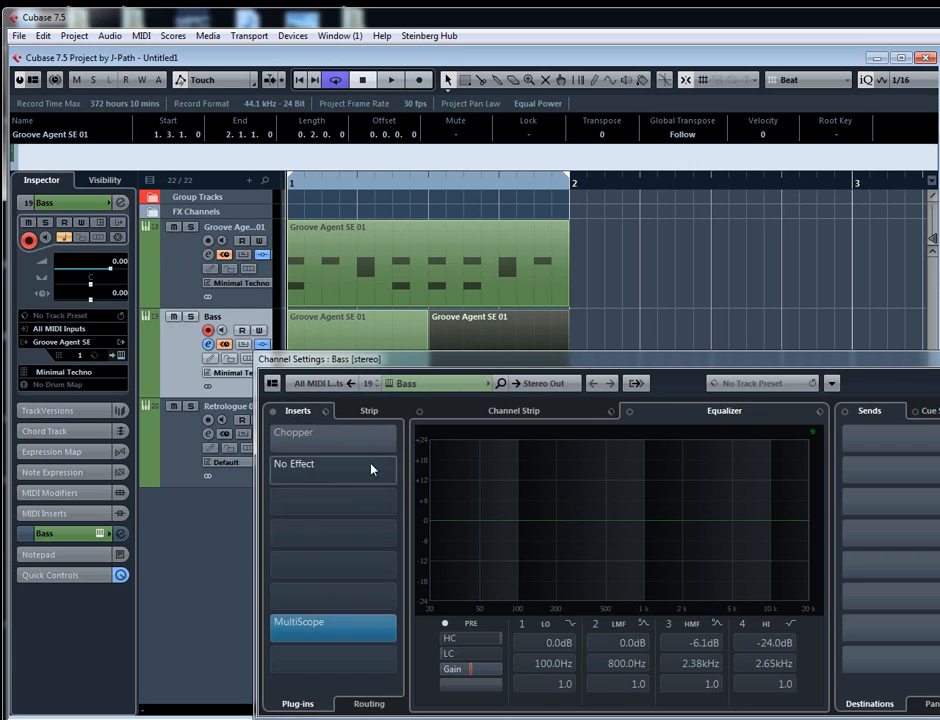
pyautogui.click(224, 339)
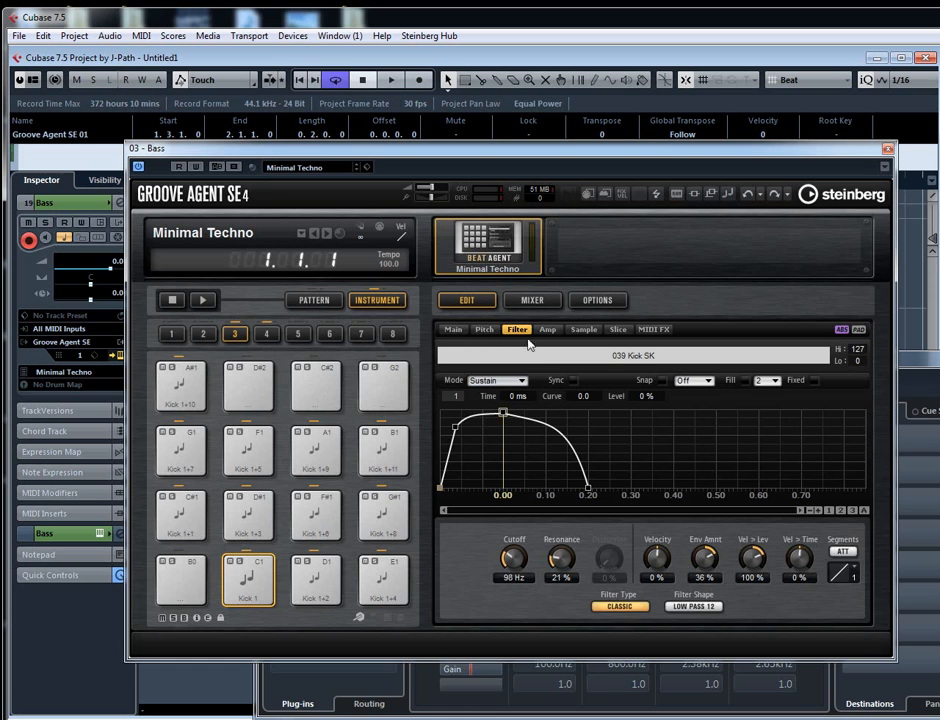
pyautogui.click(887, 149)
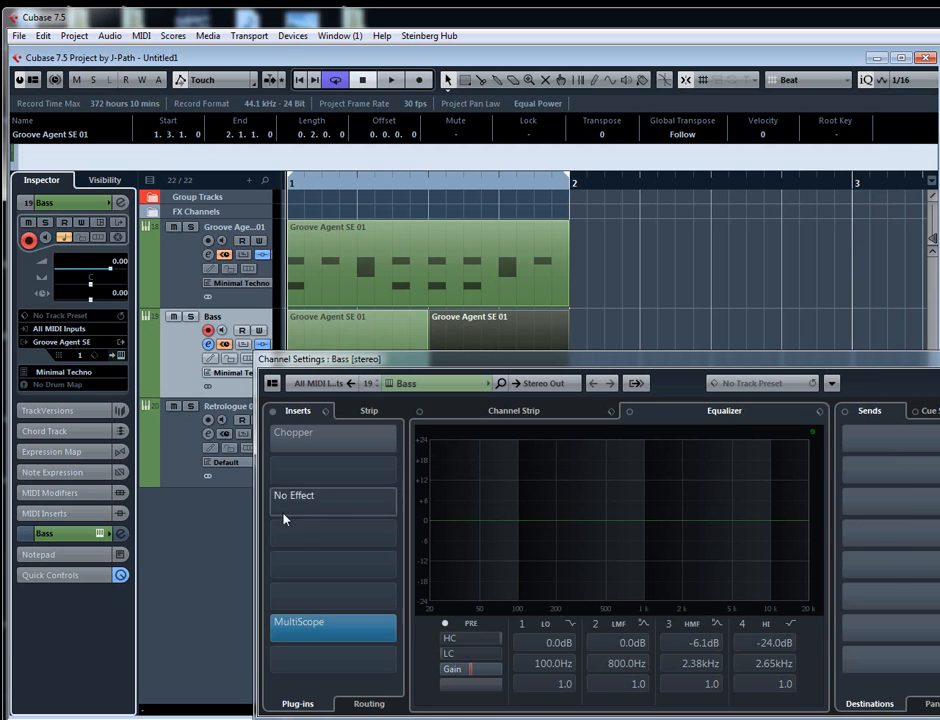
pyautogui.moveTo(606, 361); pyautogui.dragTo(529, 253)
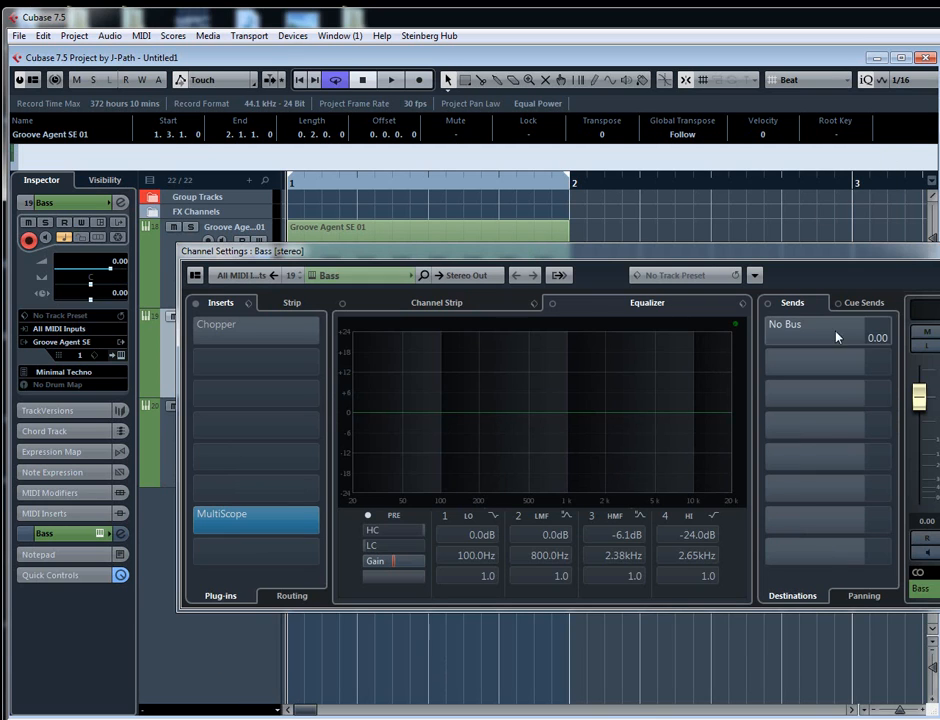
pyautogui.click(889, 336)
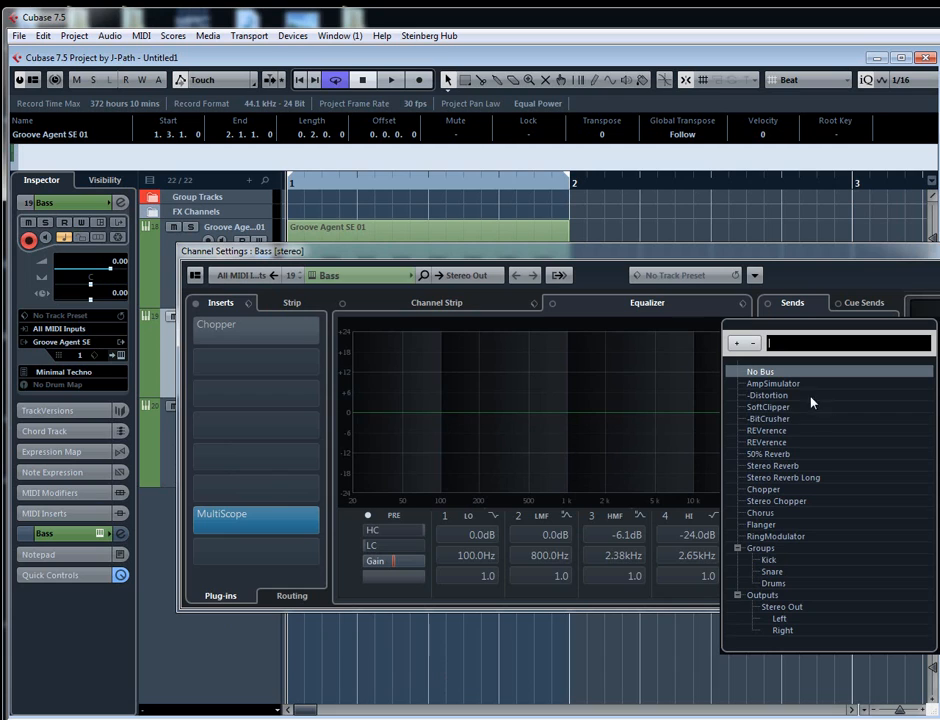
pyautogui.click(748, 387)
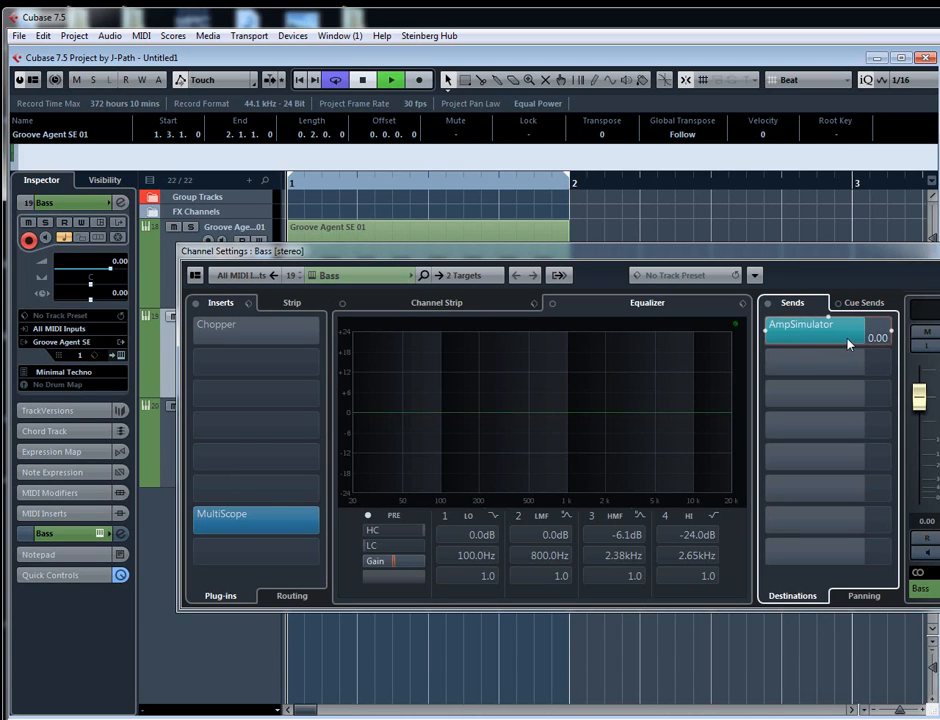
# - Play the loop to hear the bass with the AmpSimulator send switched off and on, and close the channel settings
pyautogui.press('space')
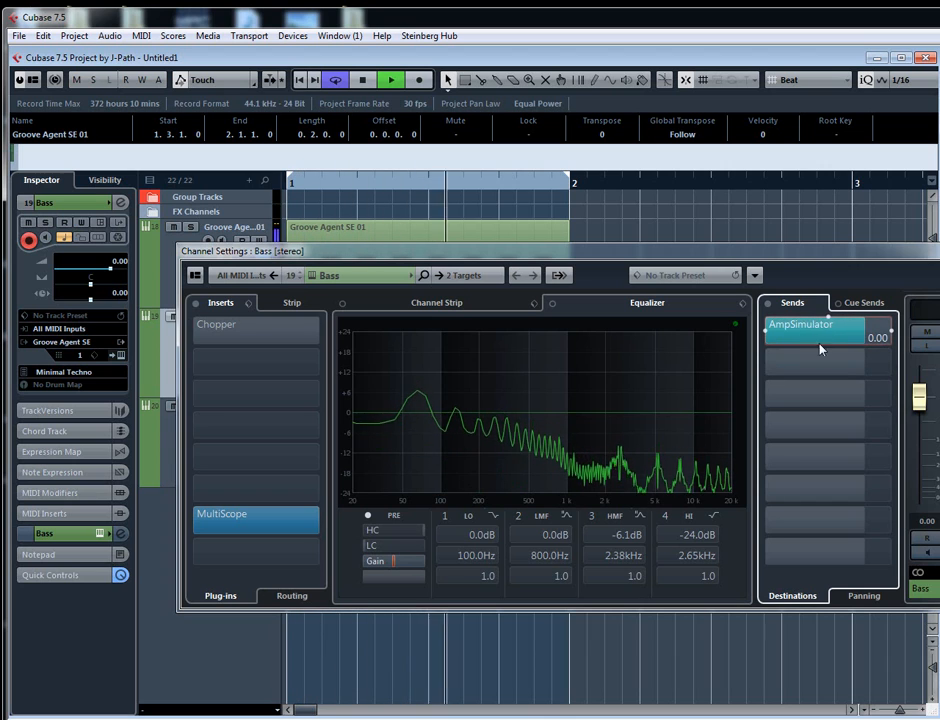
pyautogui.click(766, 331)
pyautogui.click(766, 331)
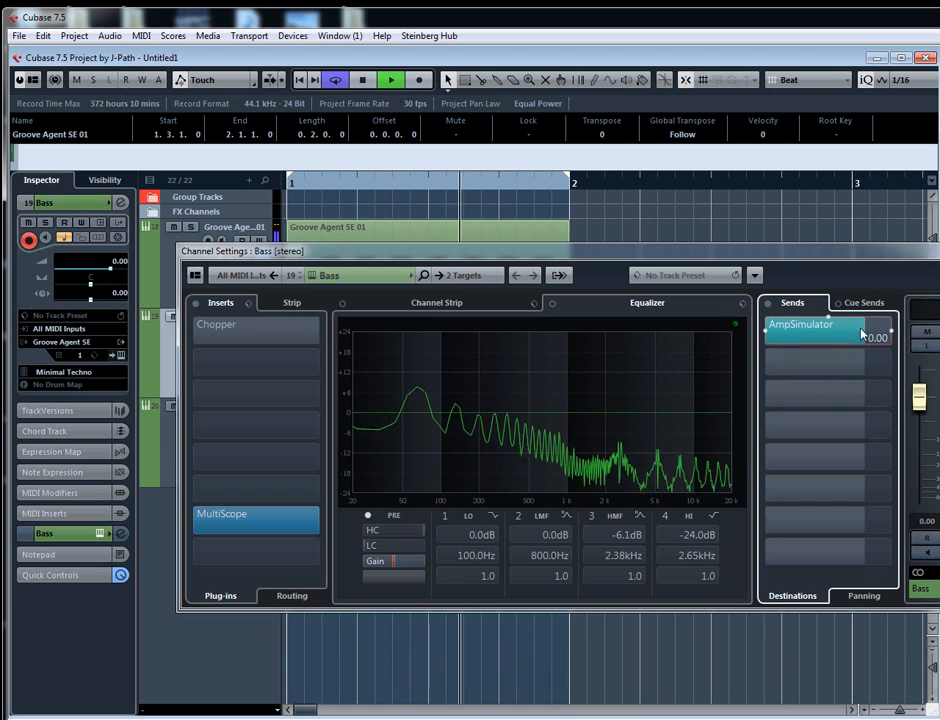
pyautogui.press('space')
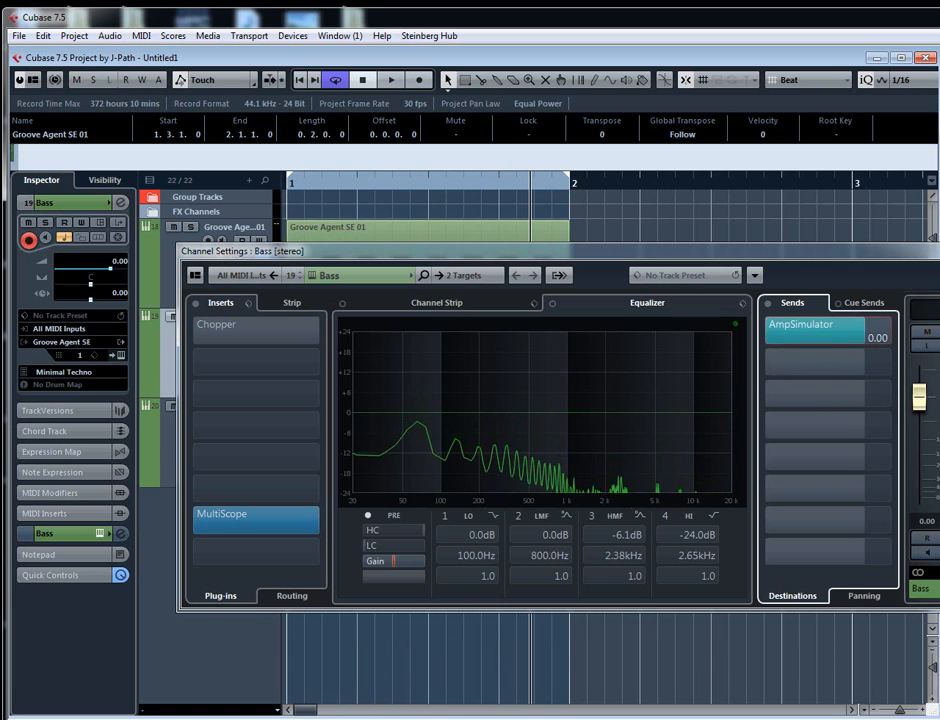
pyautogui.click(939, 251)
# - Show an automation lane under the Bass track, assign it to the level of send 1, and enable reading of its automation
pyautogui.click(147, 390)
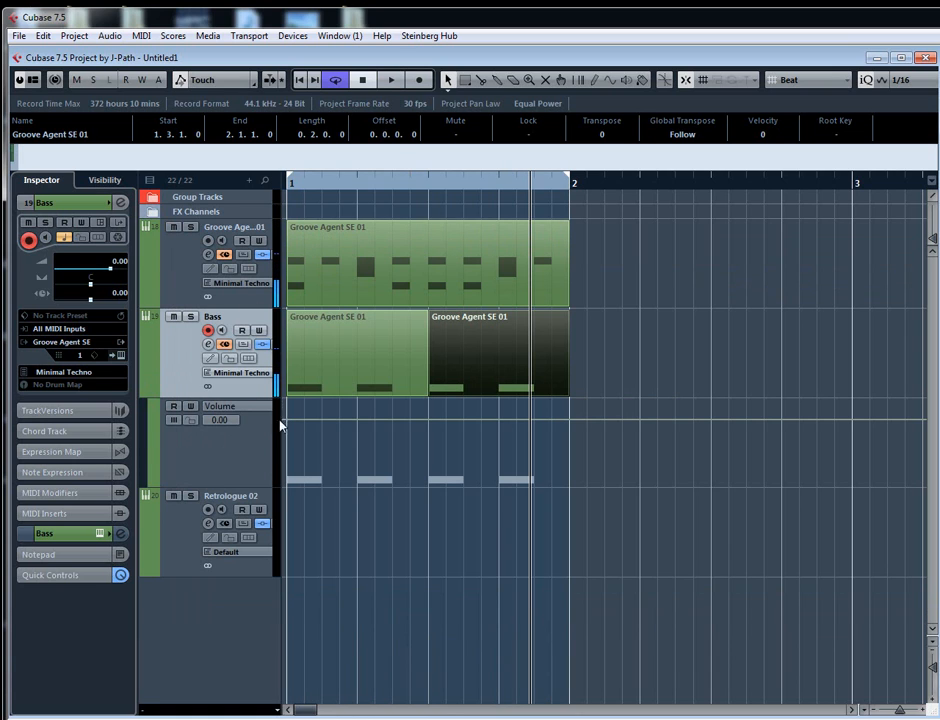
pyautogui.click(218, 406)
pyautogui.click(248, 285)
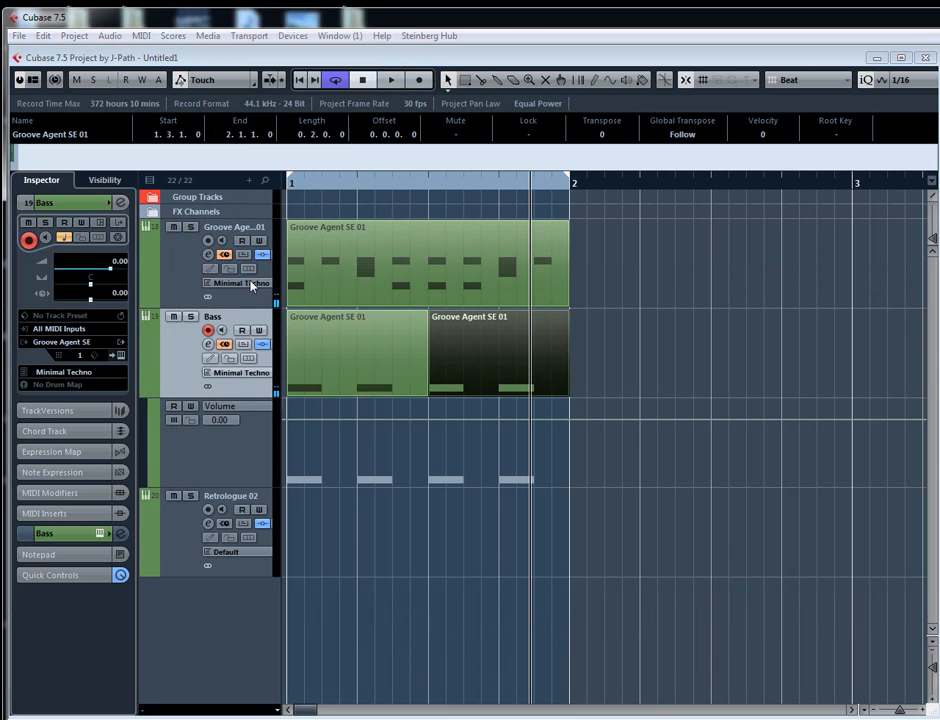
pyautogui.click(372, 317)
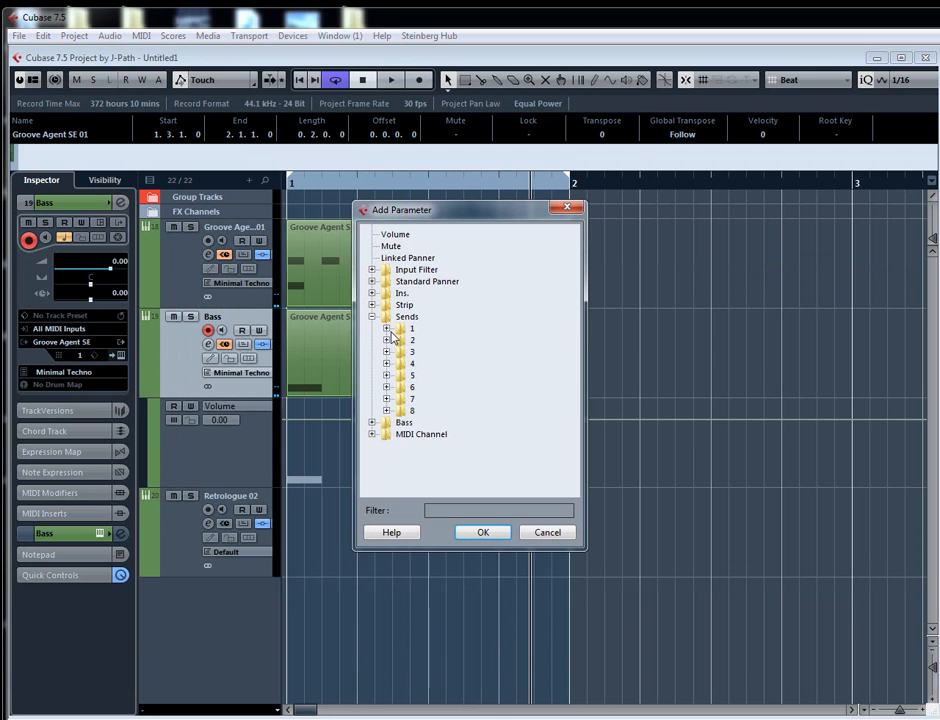
pyautogui.click(386, 328)
pyautogui.click(419, 352)
pyautogui.click(481, 533)
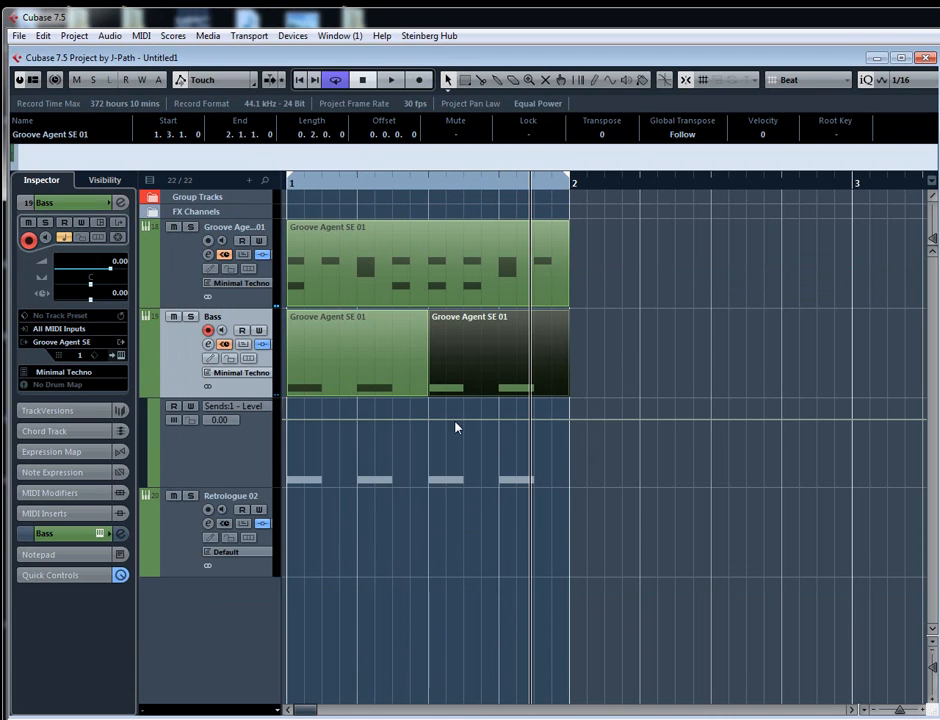
pyautogui.click(174, 406)
# - Draw a sine curve in the send 1 level lane across bar 1 with one cycle per beat
pyautogui.click(610, 82)
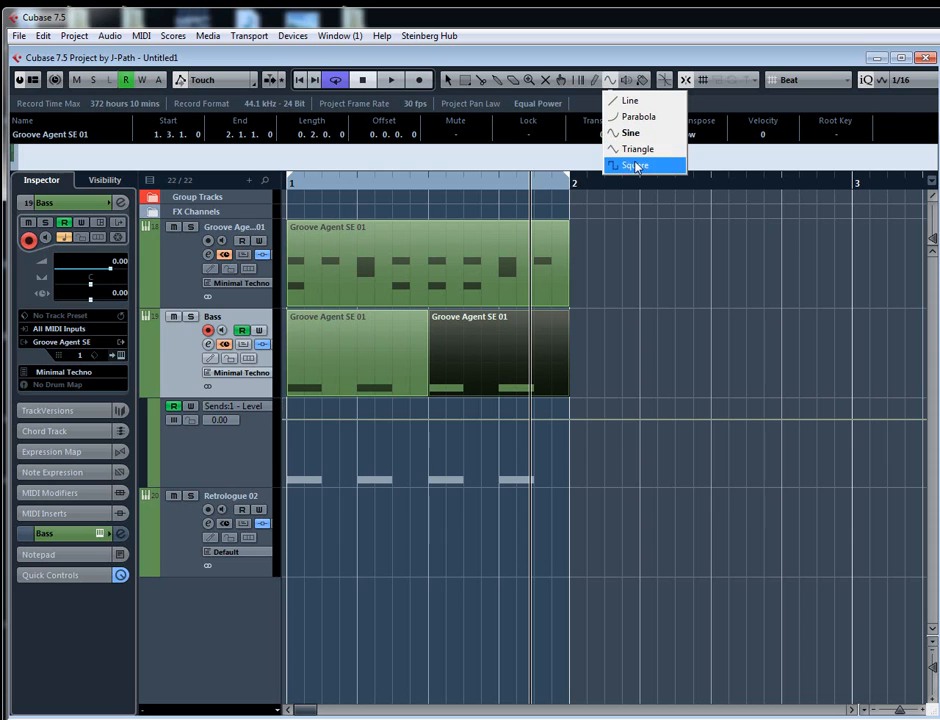
pyautogui.click(630, 133)
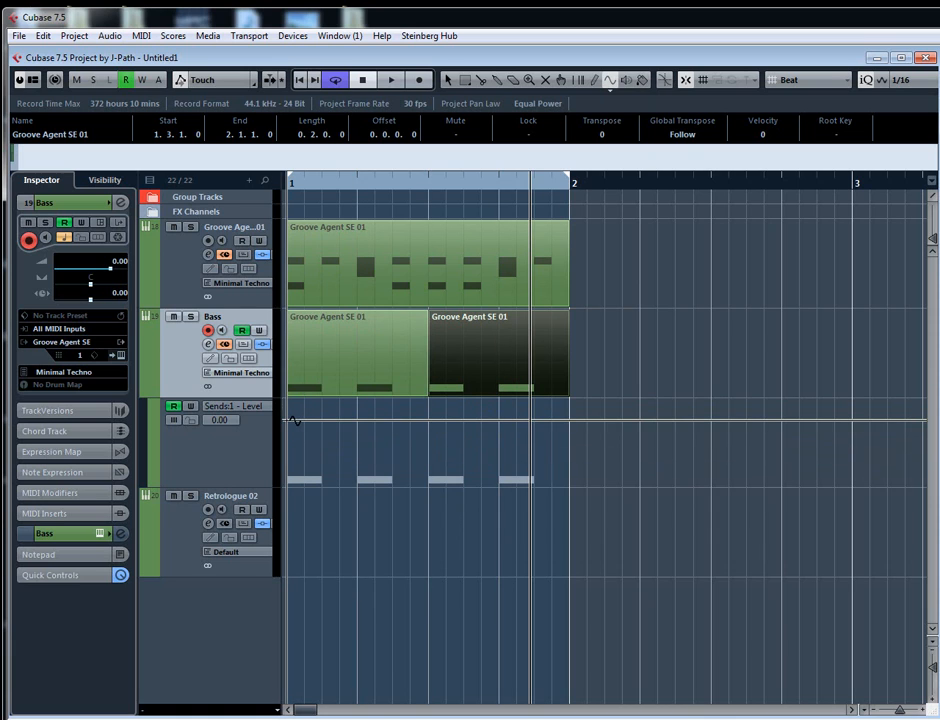
pyautogui.moveTo(294, 421)
pyautogui.mouseDown()
pyautogui.moveTo(363, 461)
pyautogui.moveTo(467, 492)
pyautogui.moveTo(512, 487)
pyautogui.moveTo(533, 430)
pyautogui.moveTo(530, 487)
pyautogui.mouseUp()
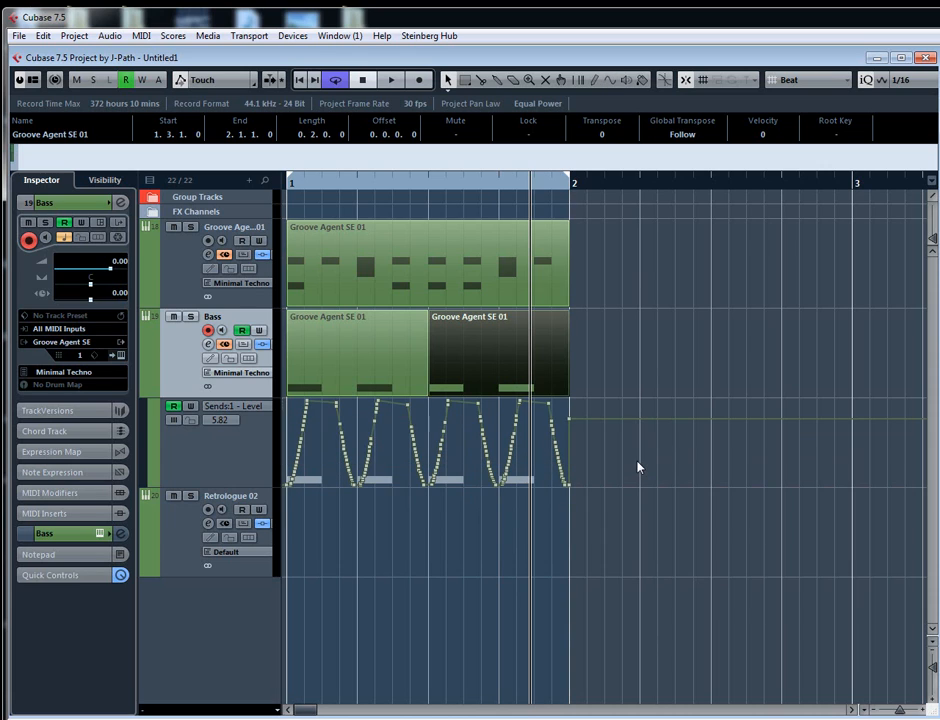
pyautogui.press('h')
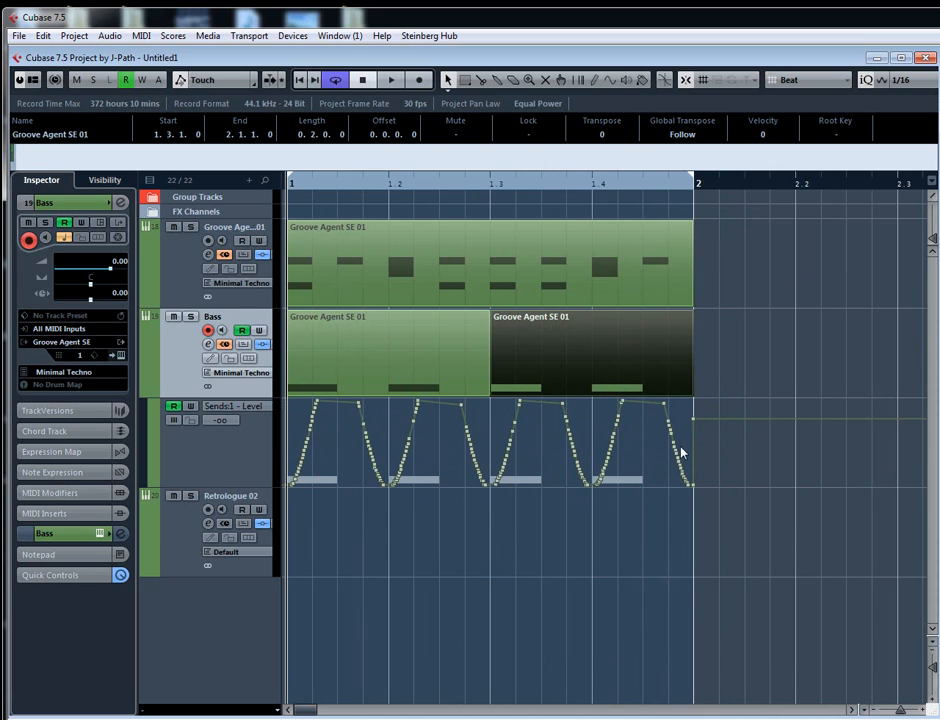
pyautogui.press('g')
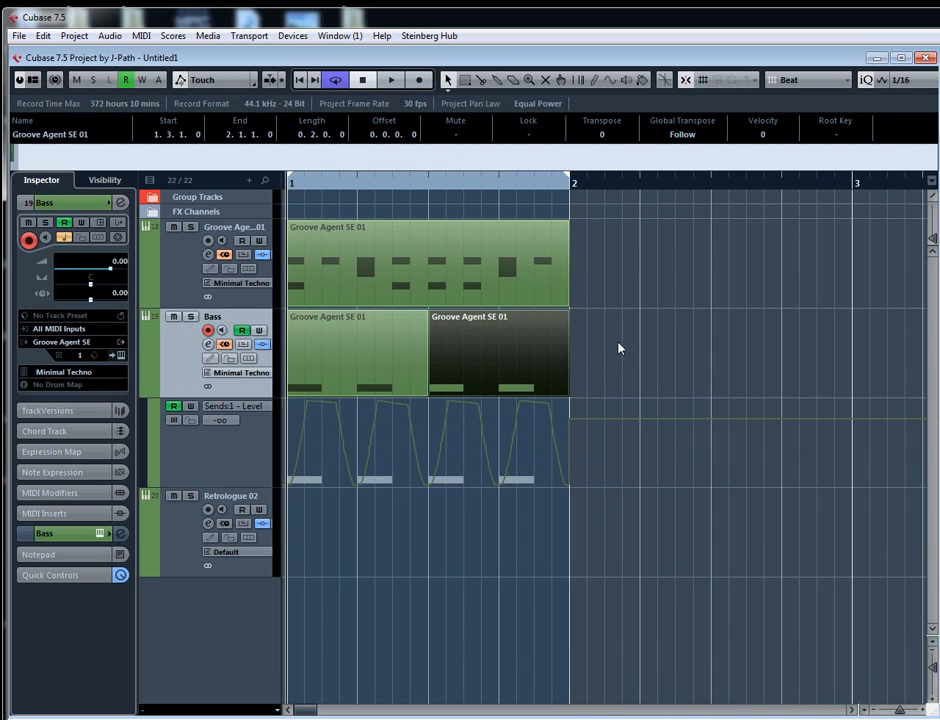
pyautogui.press('h')
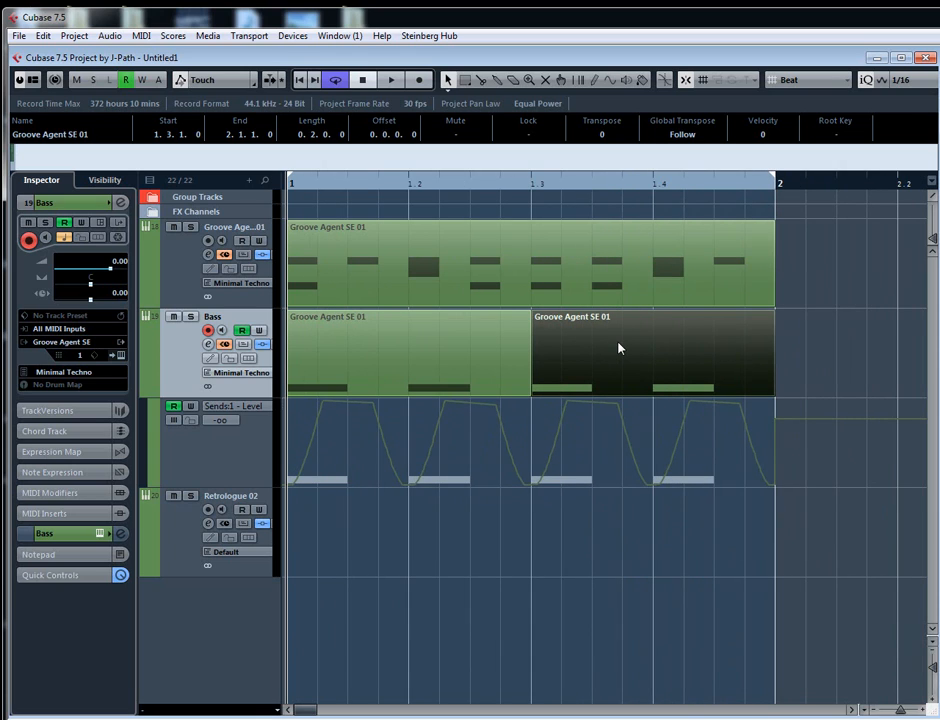
pyautogui.press('g')
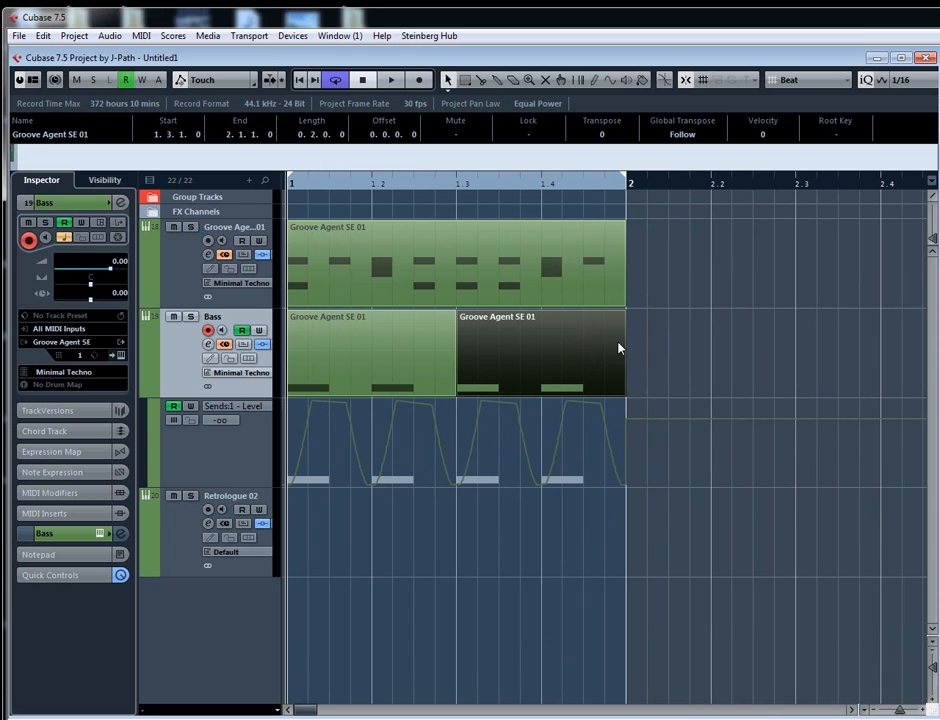
# - Reopen the Bass channel settings and play the loop to watch the AmpSimulator send level follow the automation, and close the window
pyautogui.press('g')
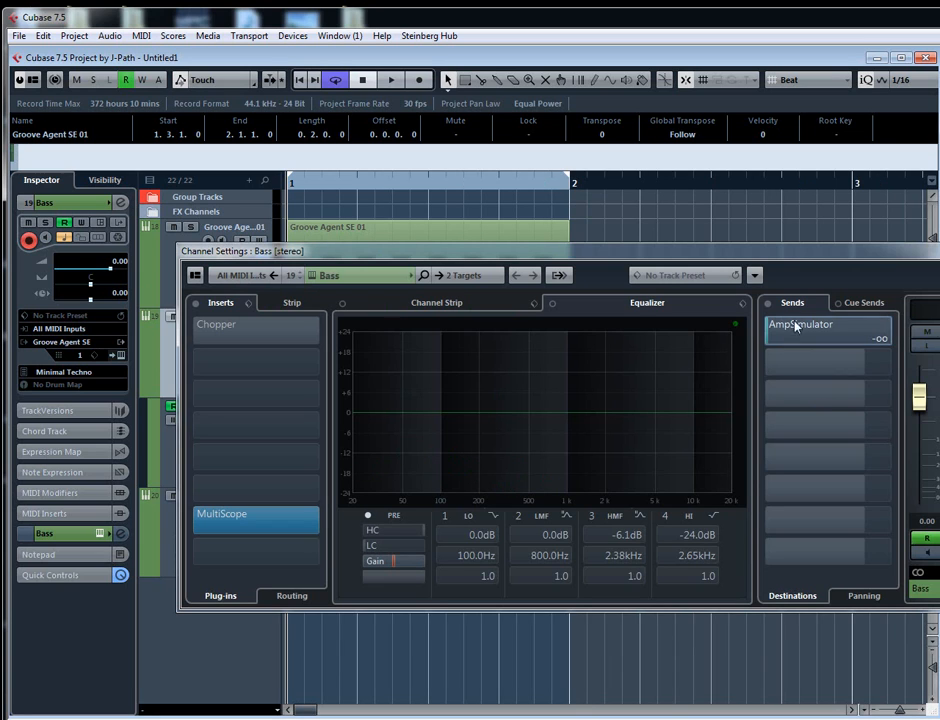
pyautogui.press('space')
pyautogui.moveTo(766, 342); pyautogui.dragTo(853, 344)
pyautogui.press('space')
pyautogui.press('Escape')
# - Set the grid type to Use Quantize and delete the sine curve from the send 1 level lane
pyautogui.click(808, 80)
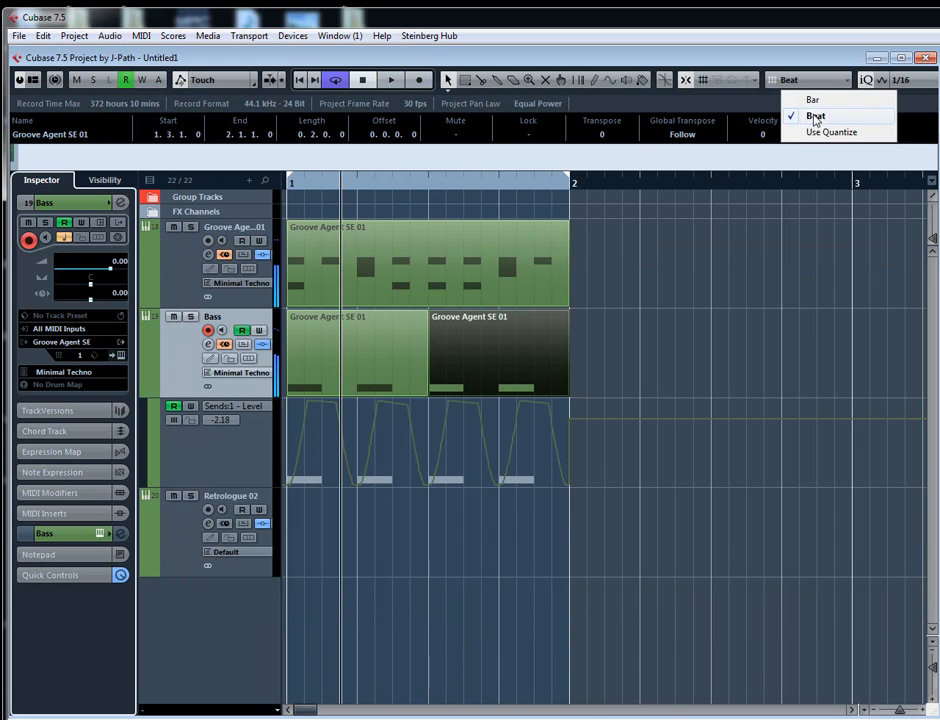
pyautogui.click(830, 131)
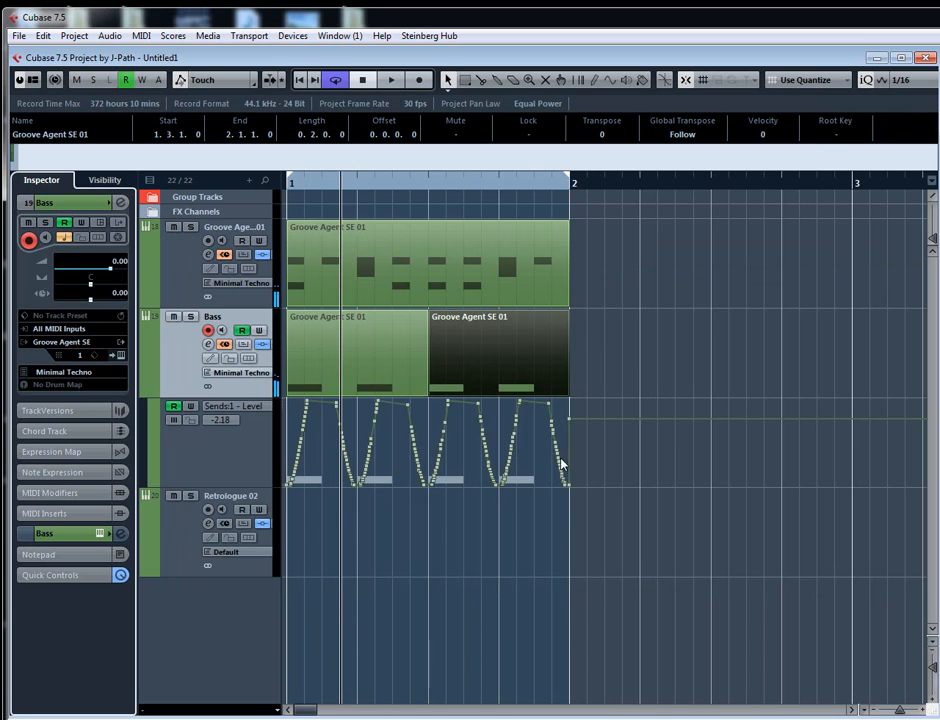
pyautogui.press('Delete')
# - Draw a sine curve with 1/16 cycles in the send 1 level lane from 1 to 1.3
pyautogui.rightClick(462, 468)
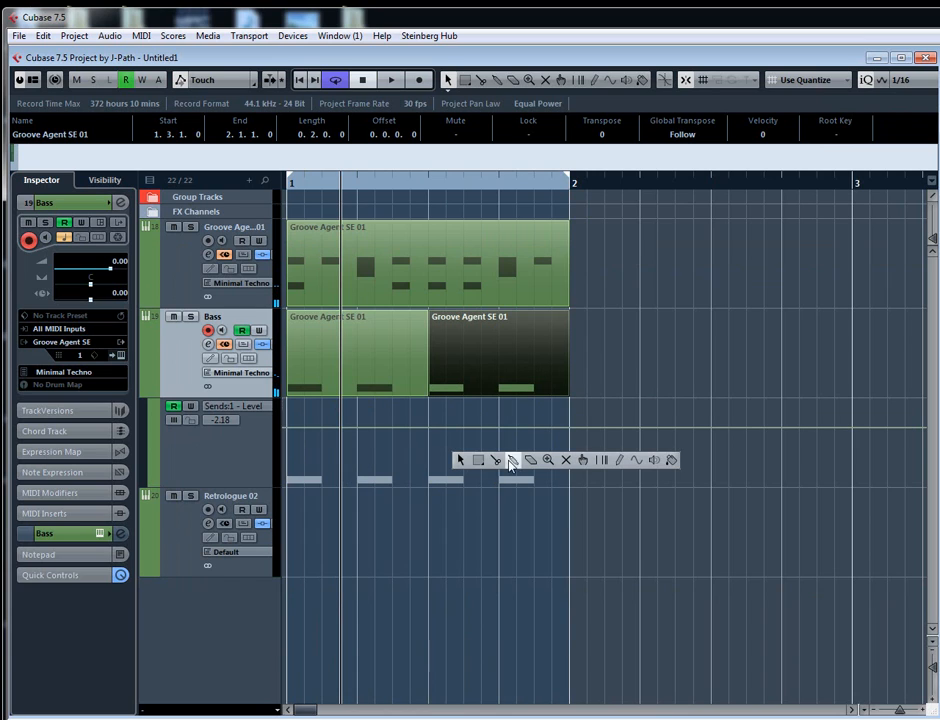
pyautogui.click(632, 464)
pyautogui.moveTo(292, 451); pyautogui.dragTo(430, 468)
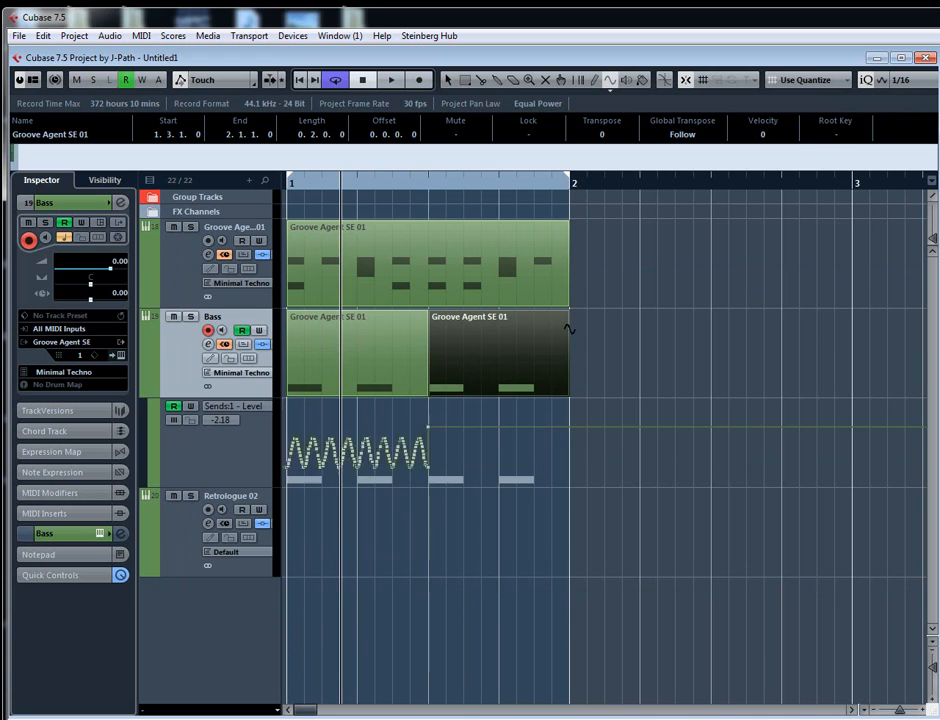
# - Set the quantize value to 1/8 and draw a sine curve in the send 1 level lane from 1.3 to bar 2
pyautogui.click(923, 87)
pyautogui.click(878, 148)
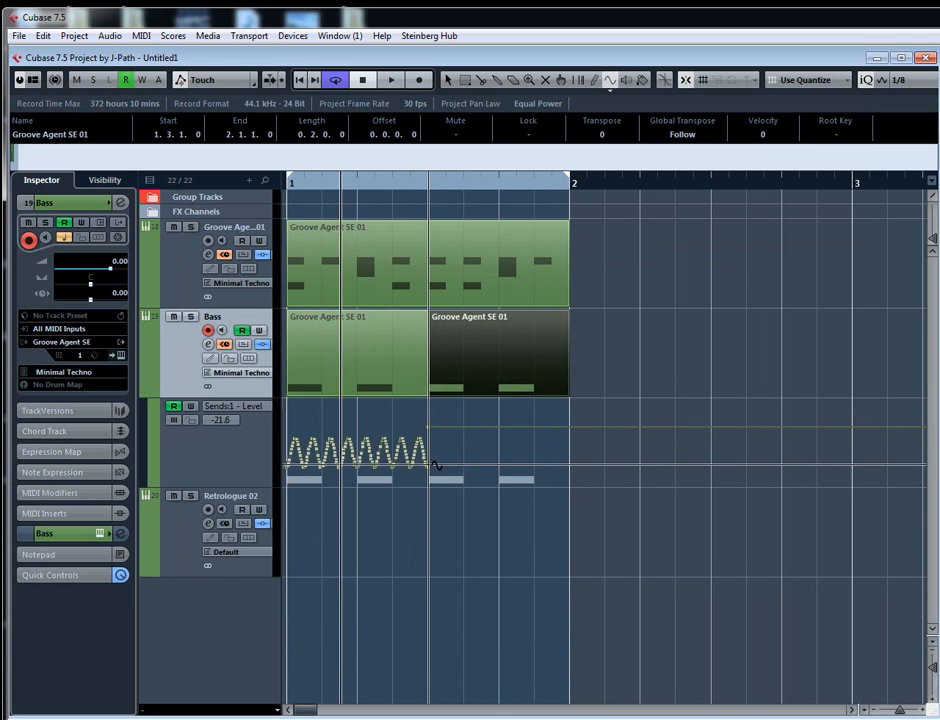
pyautogui.moveTo(430, 468)
pyautogui.mouseDown()
pyautogui.moveTo(493, 466)
pyautogui.moveTo(493, 479)
pyautogui.moveTo(565, 486)
pyautogui.mouseUp()
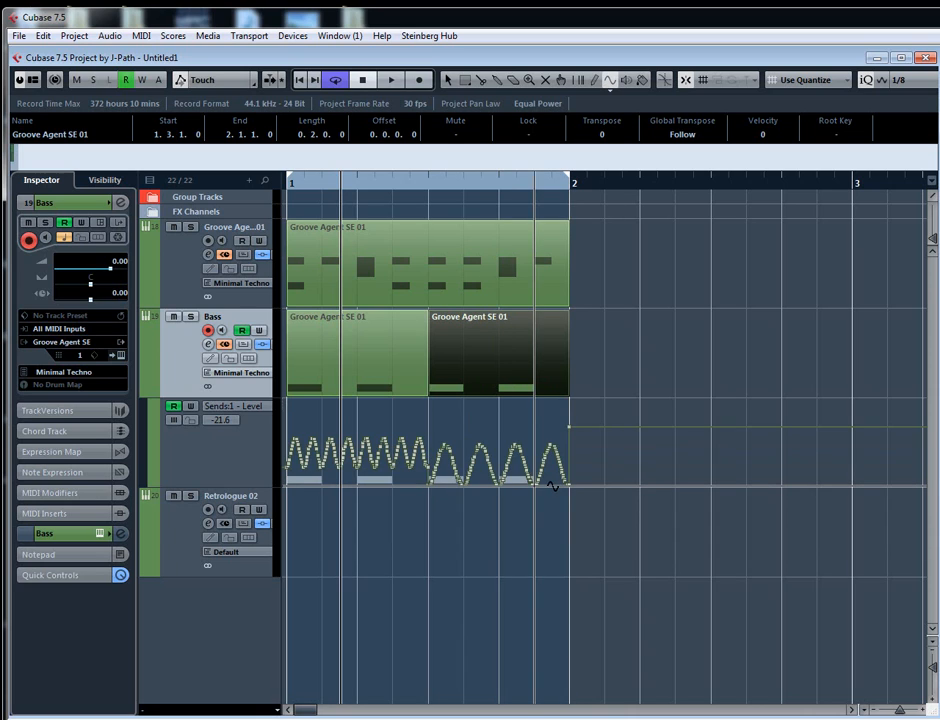
# - Select the sine curve points from 1.3 to bar 2 in the send 1 level lane and reduce their vertical range
pyautogui.moveTo(613, 521); pyautogui.dragTo(430, 435)
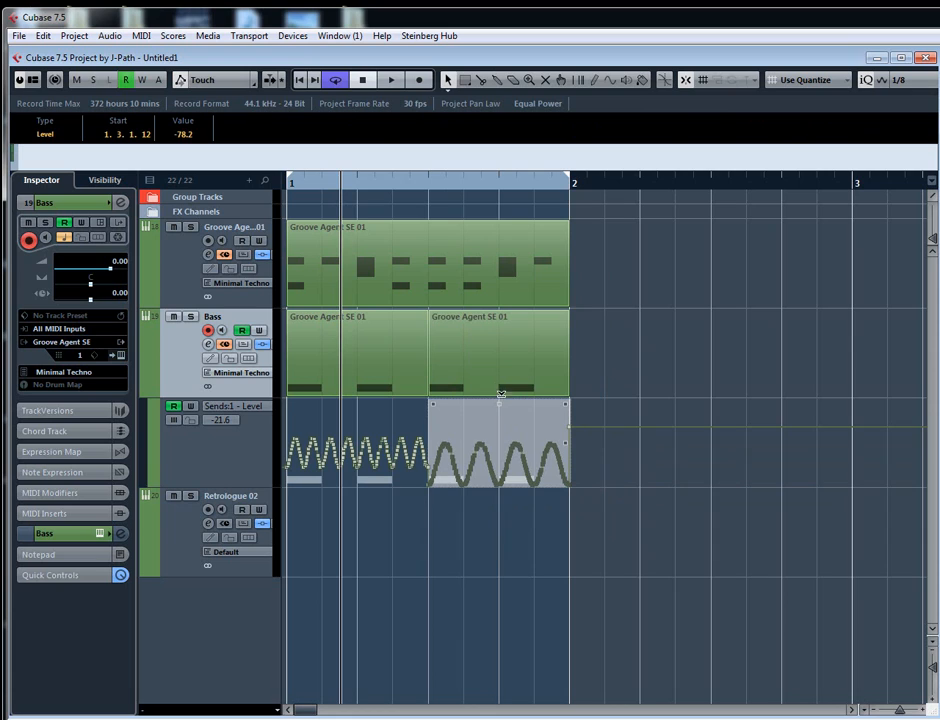
pyautogui.click(603, 509)
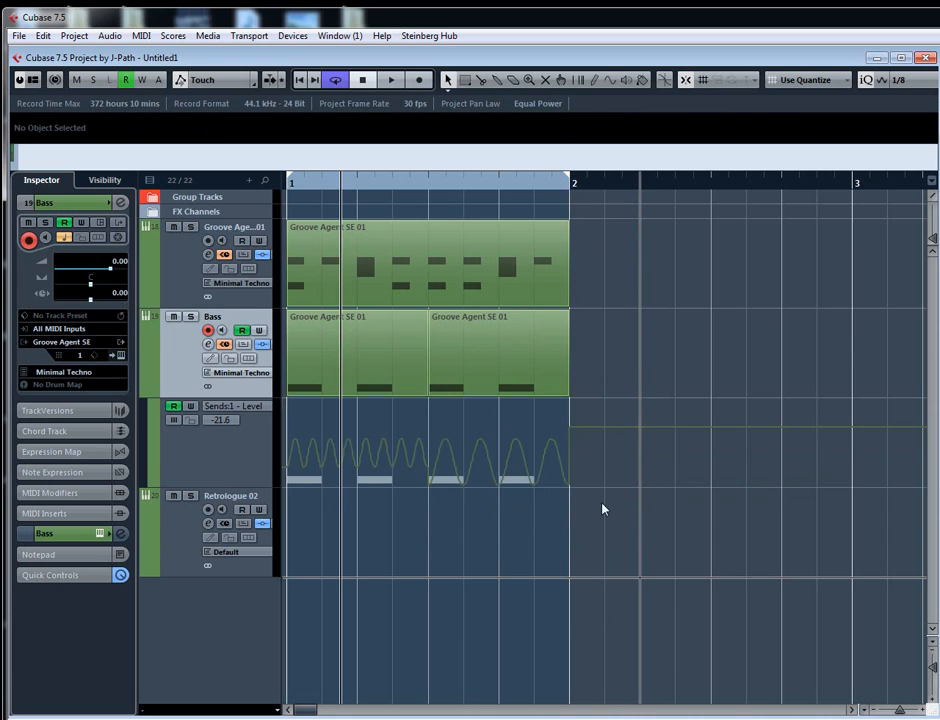
pyautogui.moveTo(428, 441); pyautogui.dragTo(429, 440)
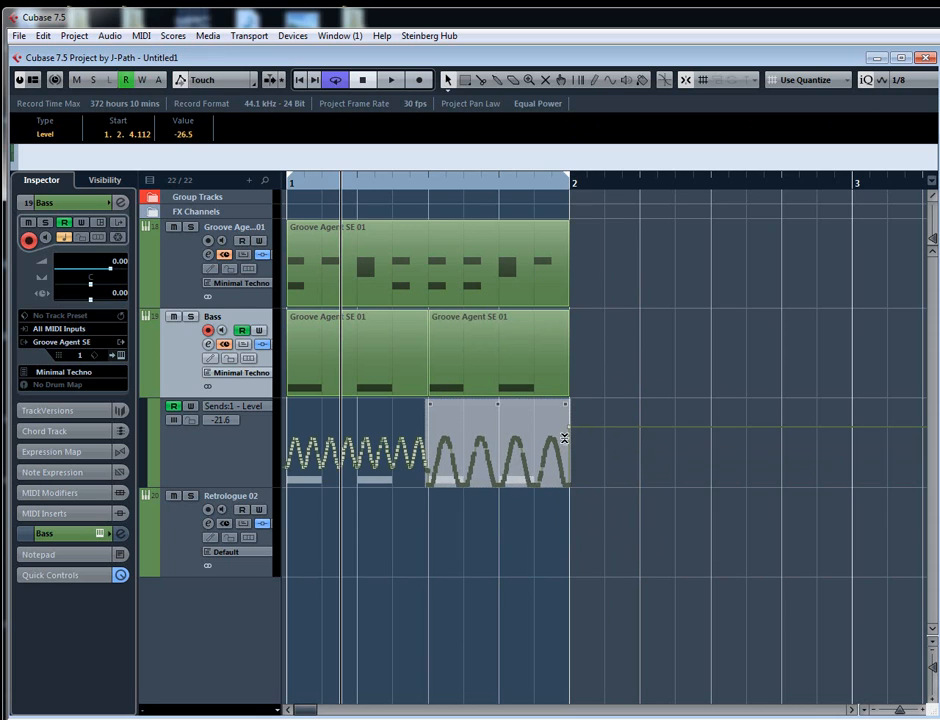
pyautogui.click(610, 543)
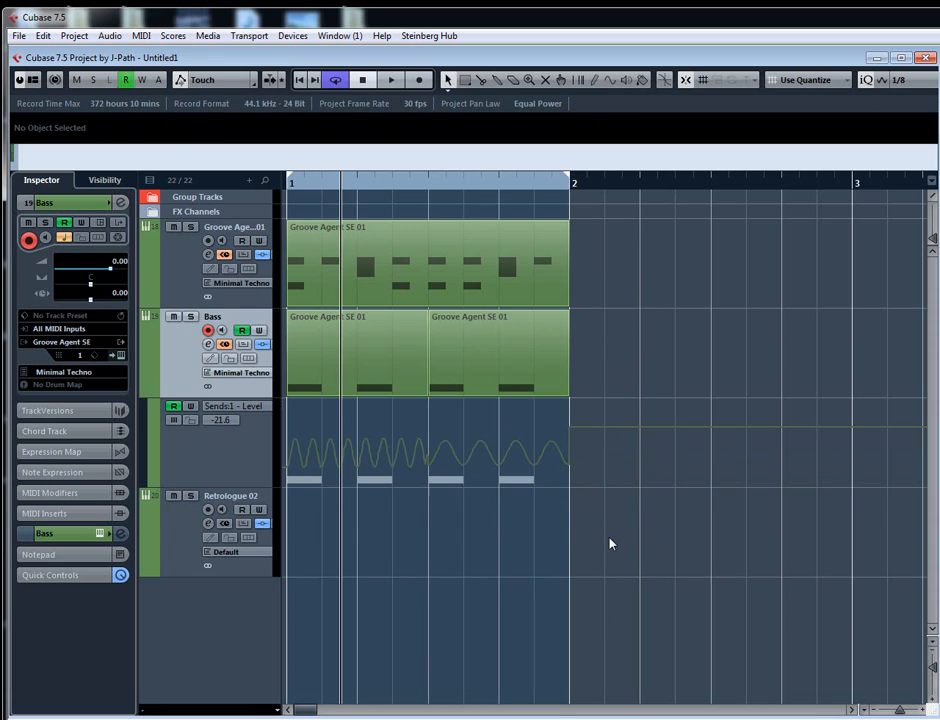
# - Play the loop with the Bass channel settings open to check the AmpSimulator send level, and close the window
pyautogui.press('space')
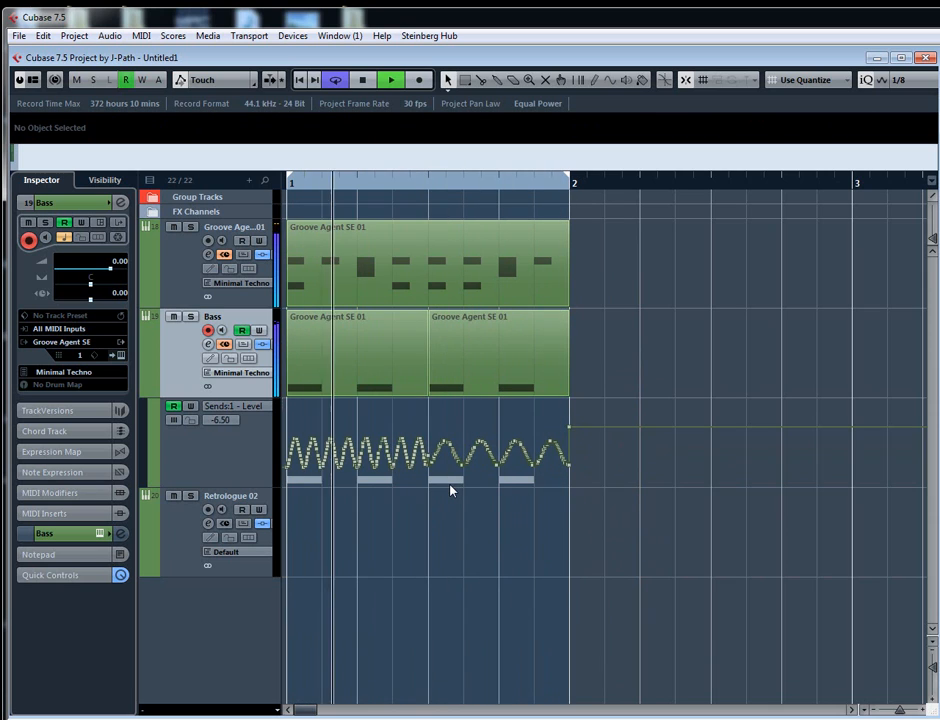
pyautogui.press('e')
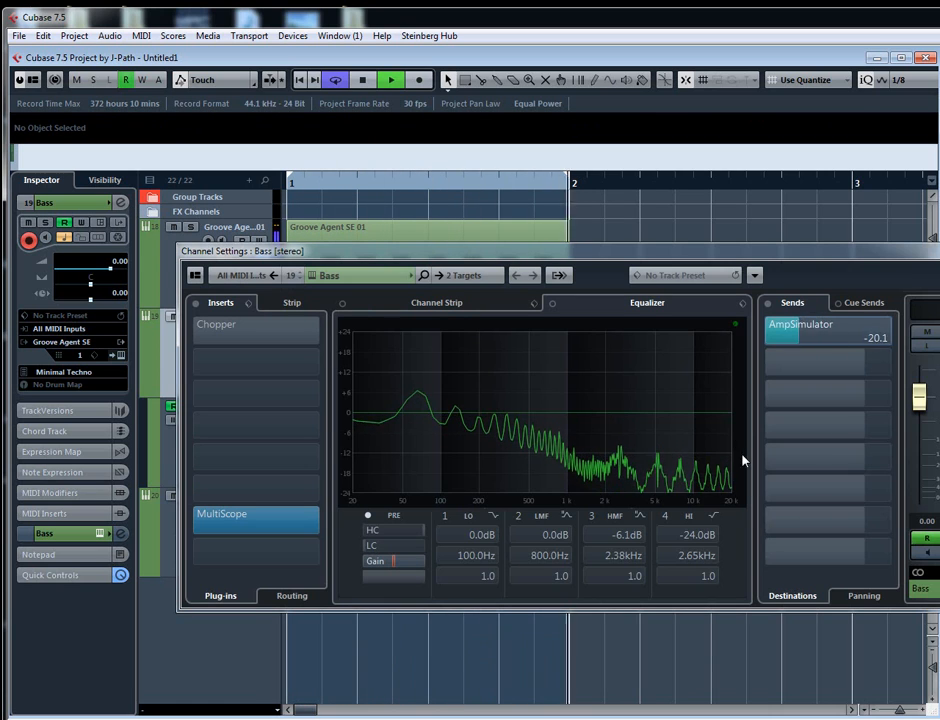
pyautogui.press('space')
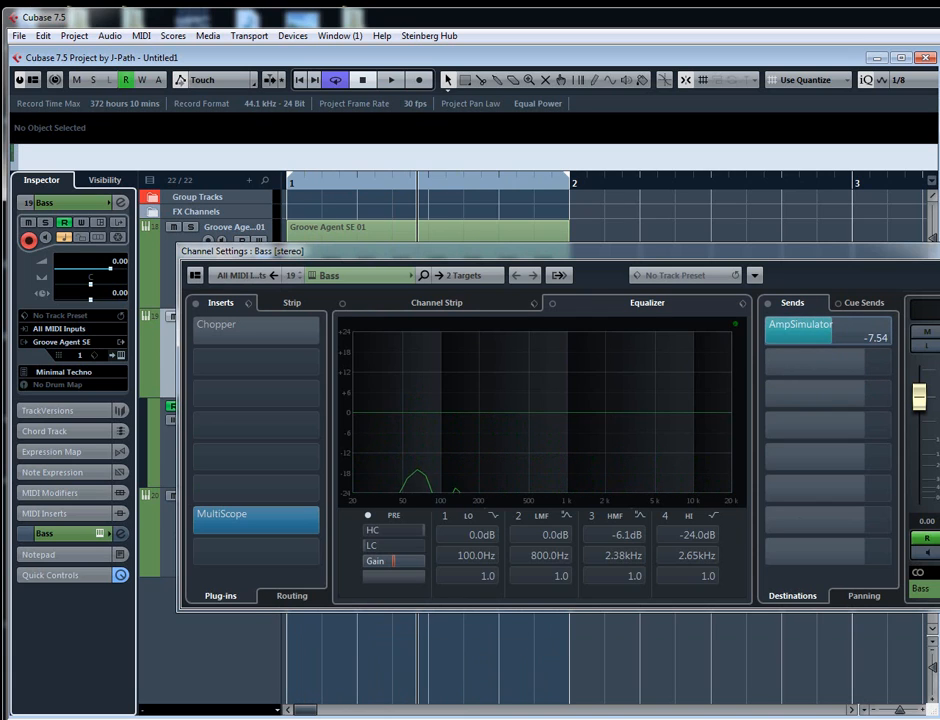
pyautogui.press('e')
# - Undo the send 1 level curve edits and draw a full-height sine curve with 1/8 cycles from 1 to 1.3
pyautogui.hotkey('ctrl', 'z')
pyautogui.hotkey('ctrl', 'z')
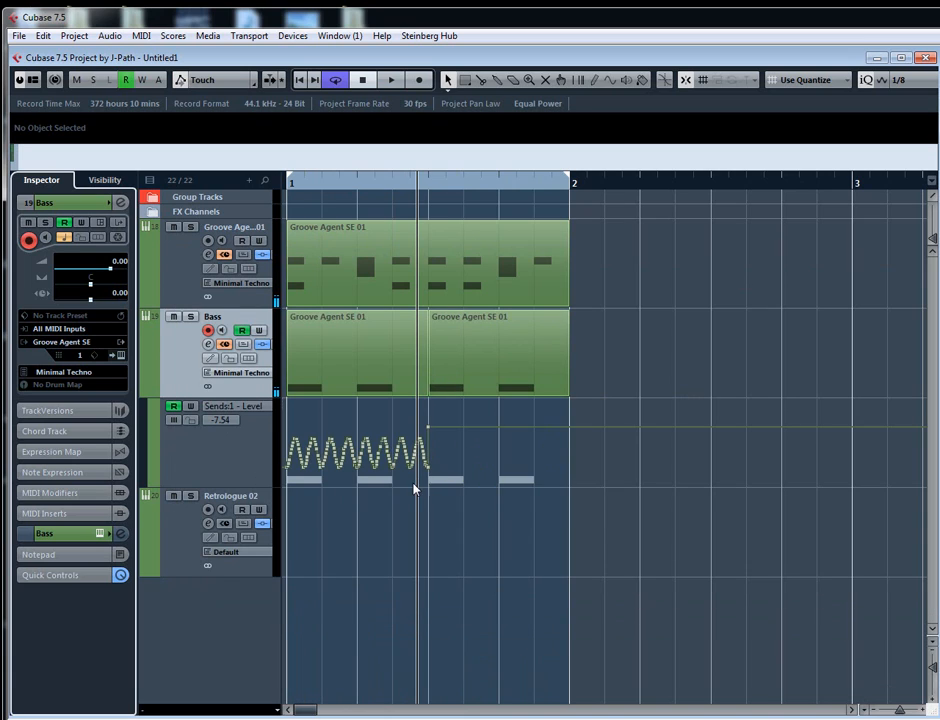
pyautogui.hotkey('ctrl', 'z')
pyautogui.rightClick(406, 446)
pyautogui.click(489, 445)
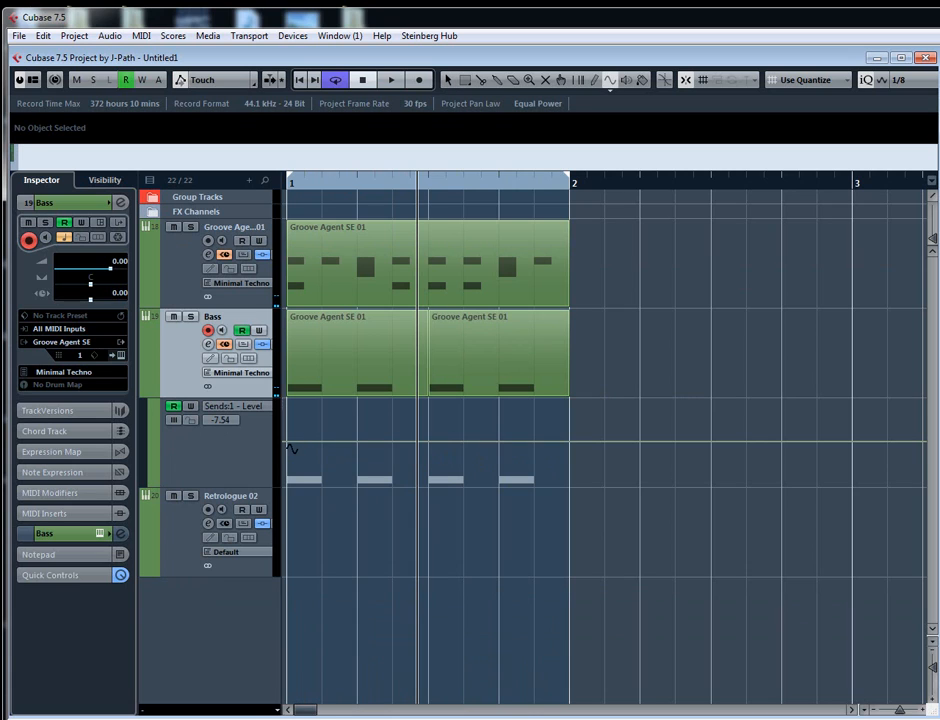
pyautogui.moveTo(293, 446); pyautogui.dragTo(421, 489)
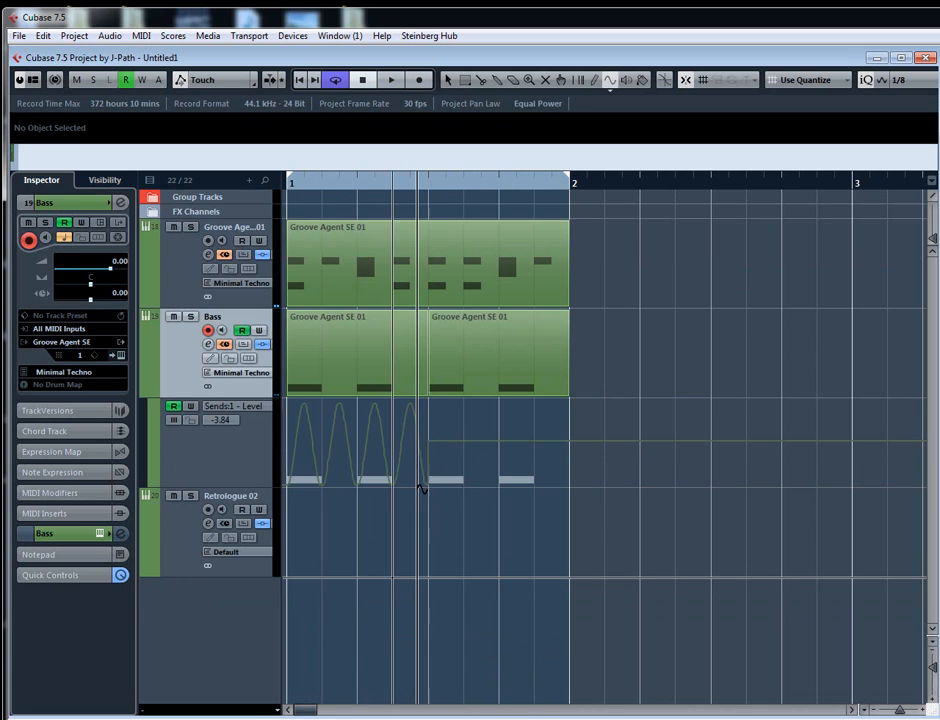
# - Set the quantize value to 1/16, draw a full-height sine curve in the send 1 level lane from 1.3 to bar 2, and audition it
pyautogui.click(895, 80)
pyautogui.click(862, 164)
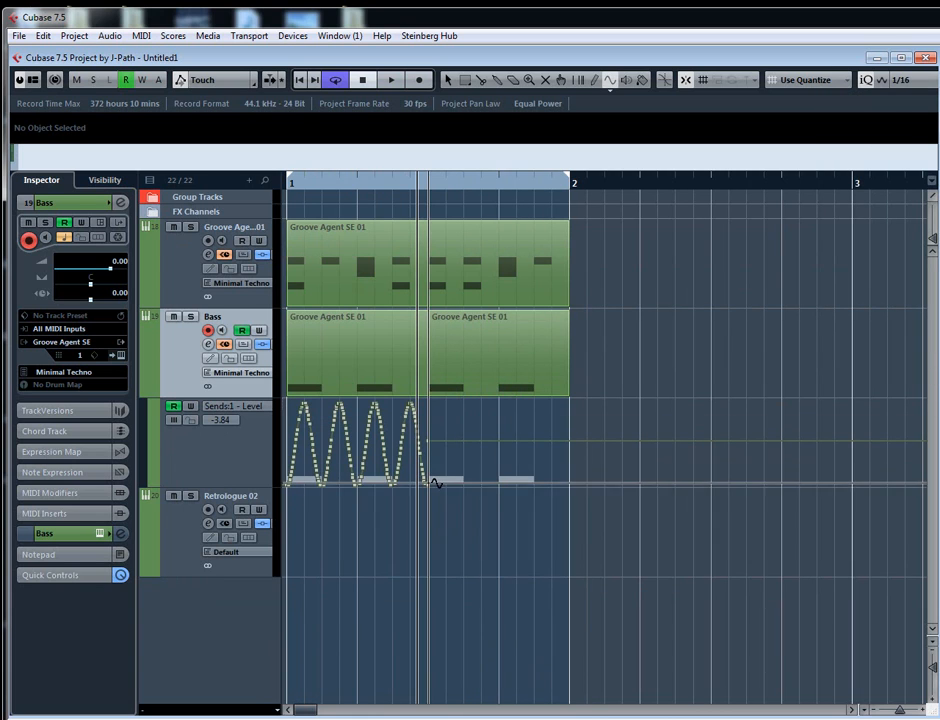
pyautogui.moveTo(455, 484)
pyautogui.mouseDown()
pyautogui.moveTo(535, 483)
pyautogui.moveTo(556, 405)
pyautogui.moveTo(571, 388)
pyautogui.mouseUp()
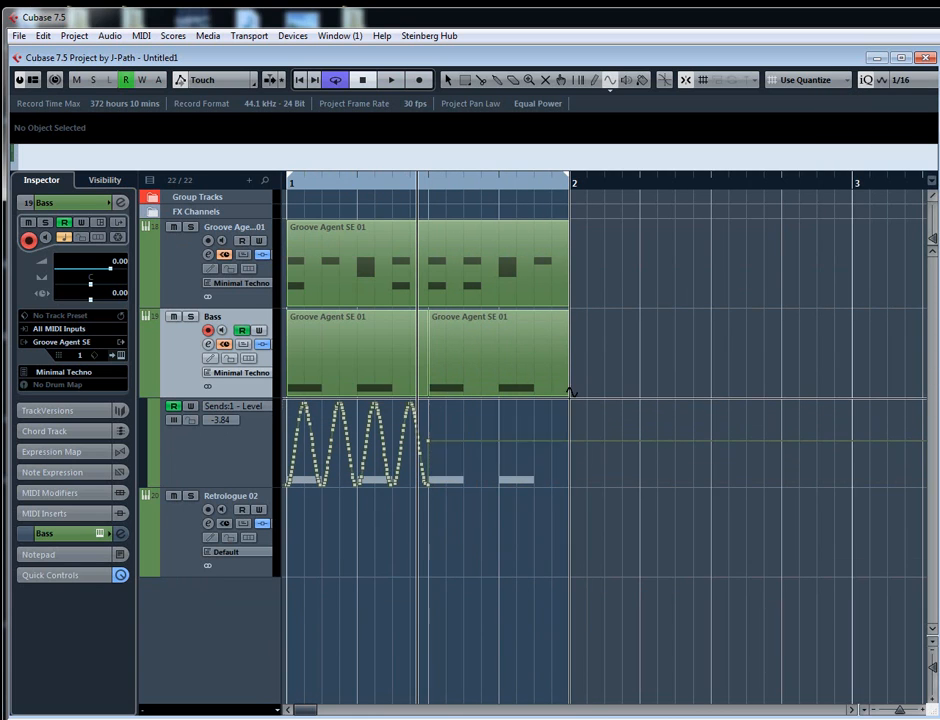
pyautogui.press('space')
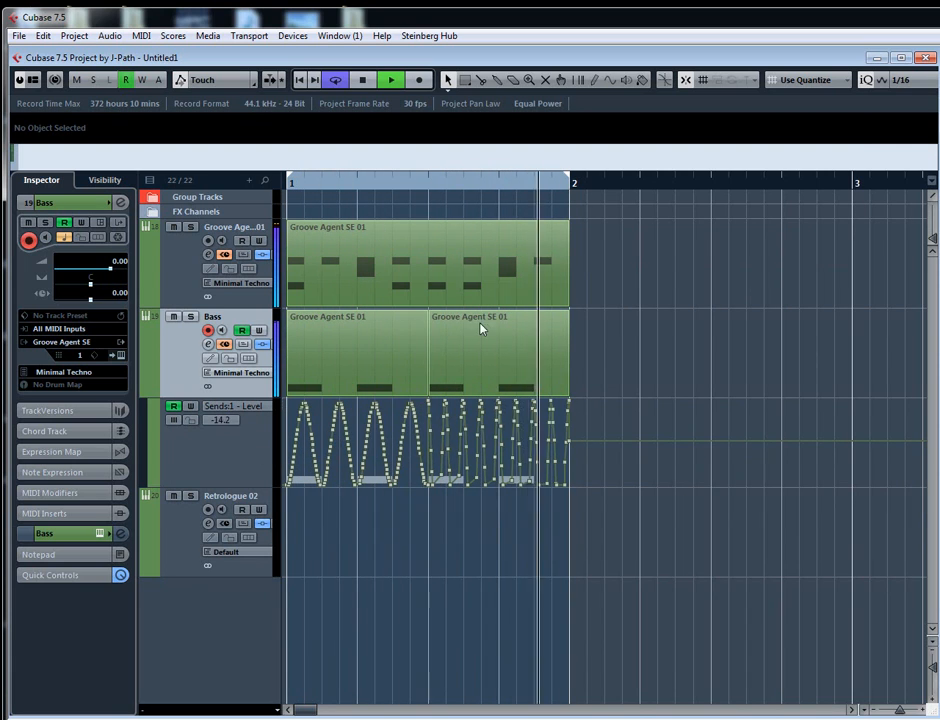
pyautogui.press('space')
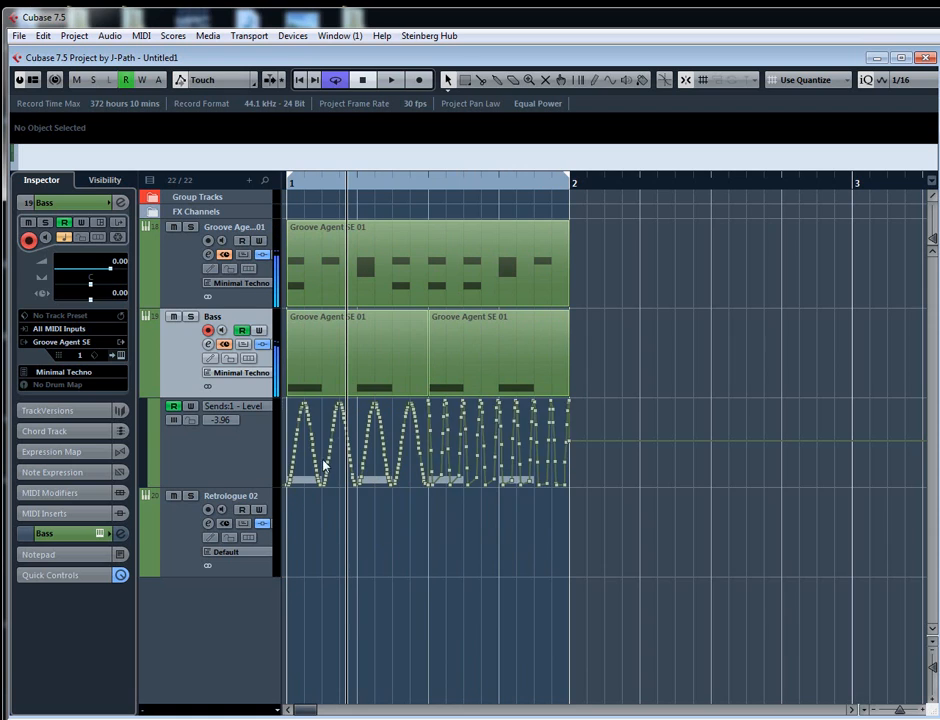
# - Draw a full-height square wave over the send 1 level curve from 1.3 to just past bar 2
pyautogui.click(612, 86)
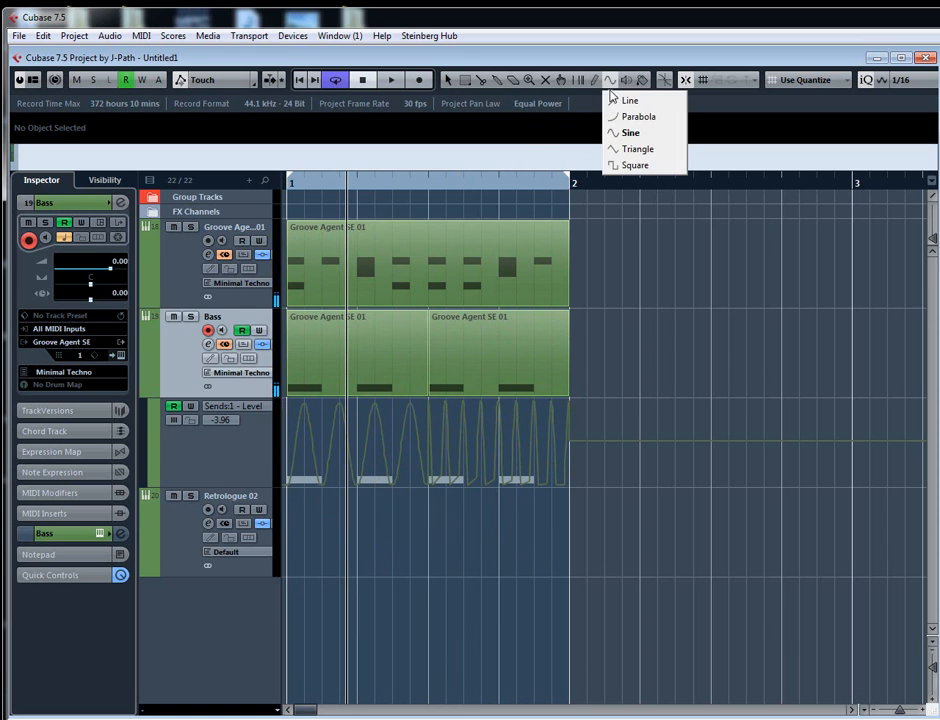
pyautogui.click(628, 166)
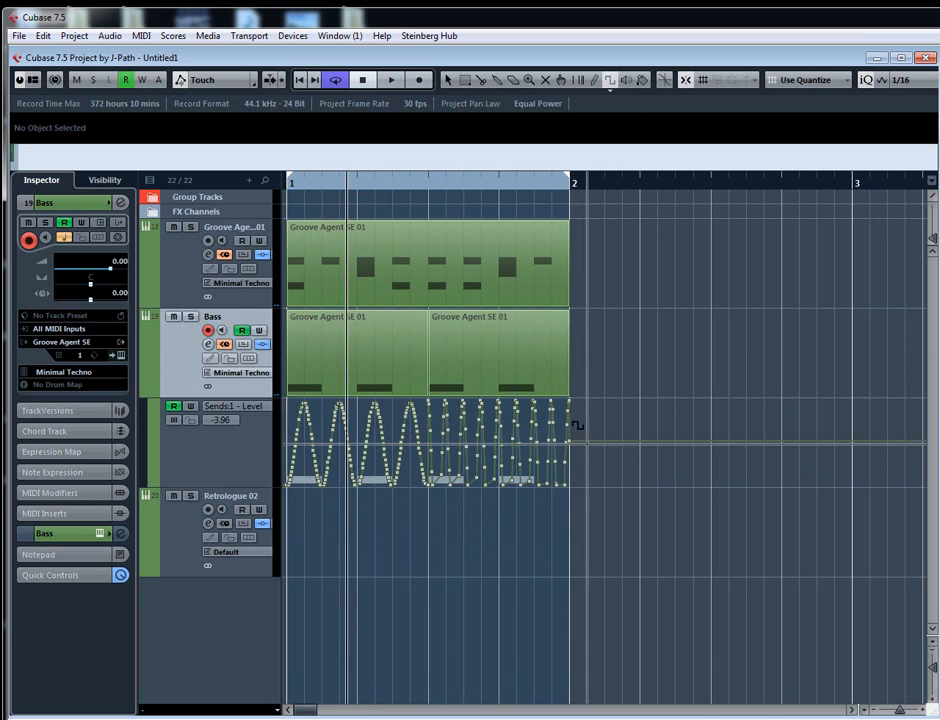
pyautogui.moveTo(577, 425); pyautogui.dragTo(579, 385)
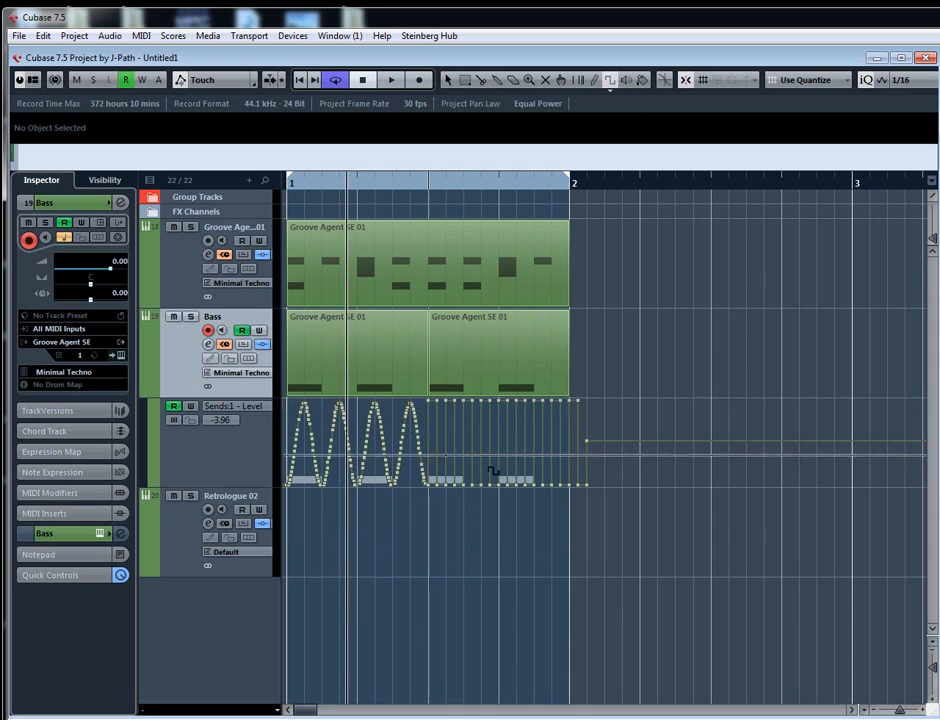
# - Play the loop to hear the square-wave send automation, and hide the Bass track's automation lane
pyautogui.press('space')
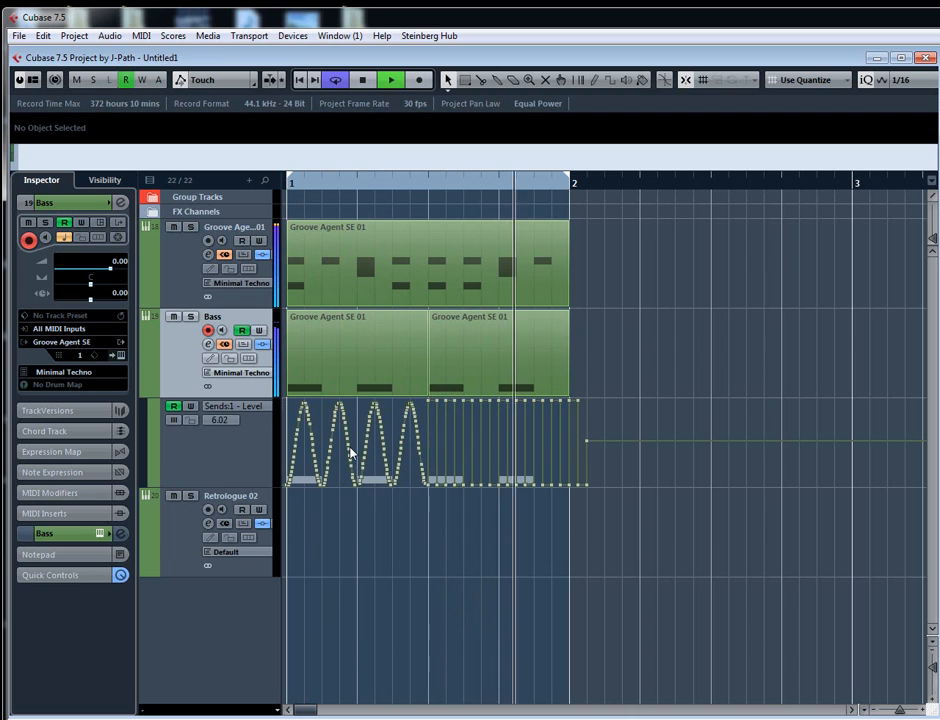
pyautogui.press('space')
pyautogui.press('.')
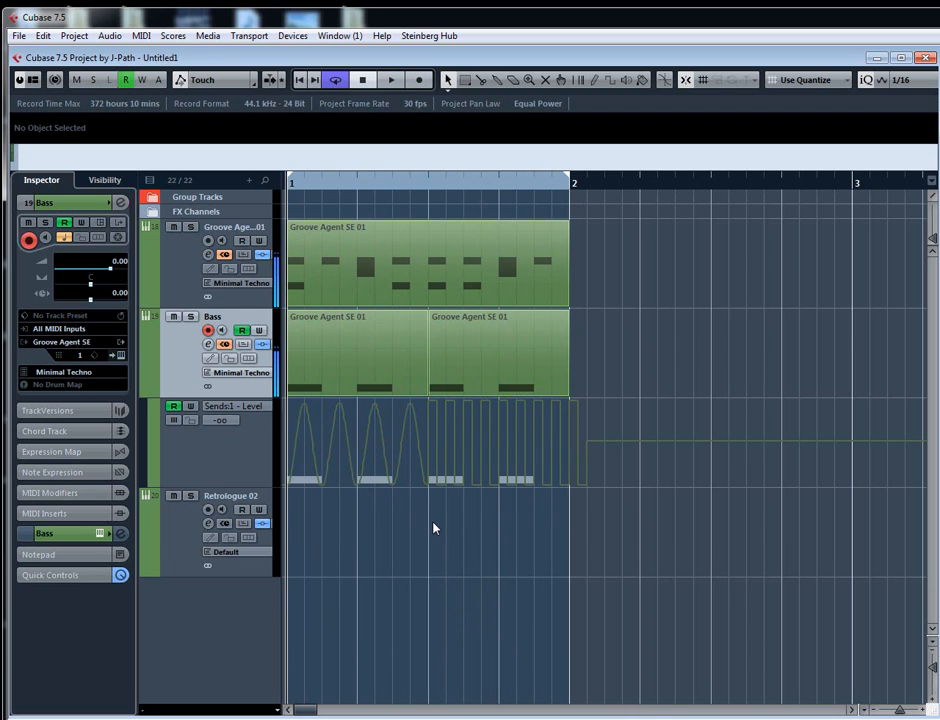
pyautogui.click(145, 392)
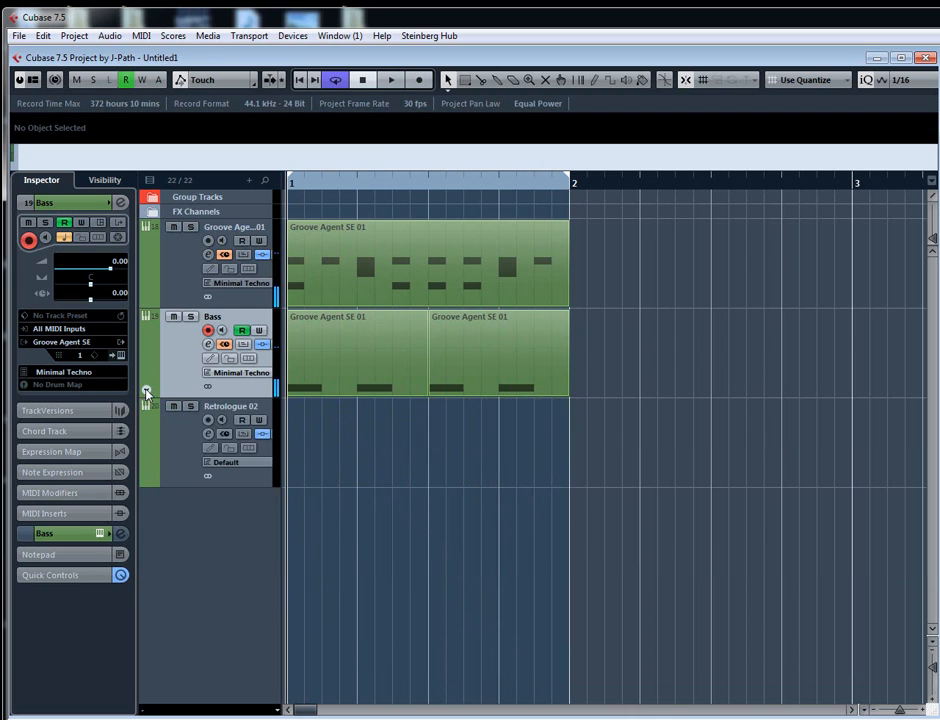